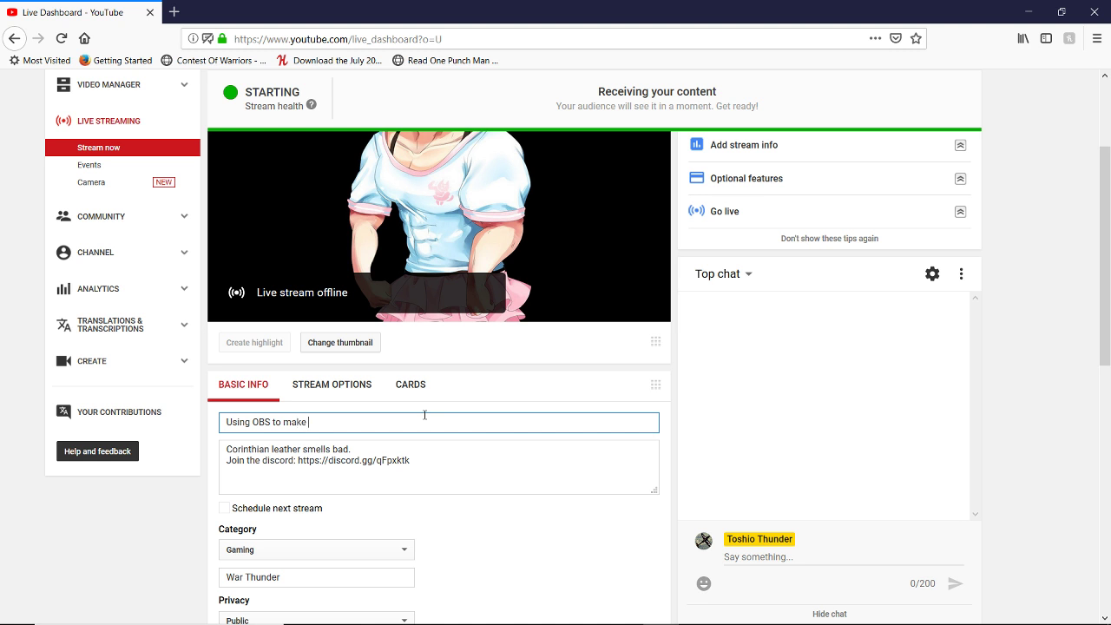
Change the live stream's title to "Using OBS: The best free Photo Editor ||Custom Camo Guide||"
type("om cam")
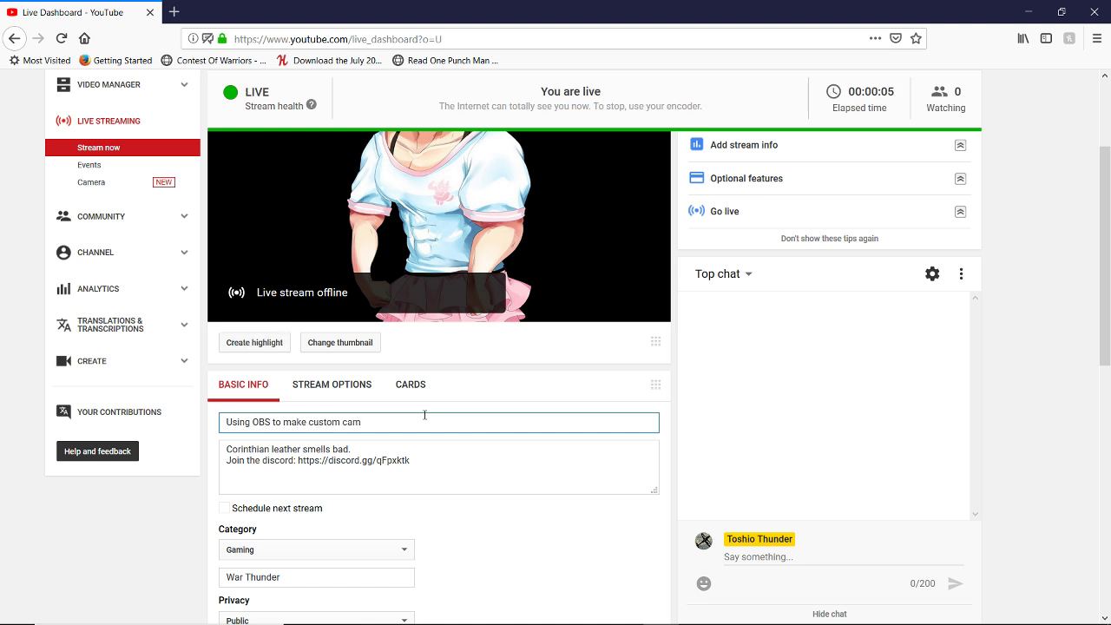
key("BackSpace")
key("BackSpace")
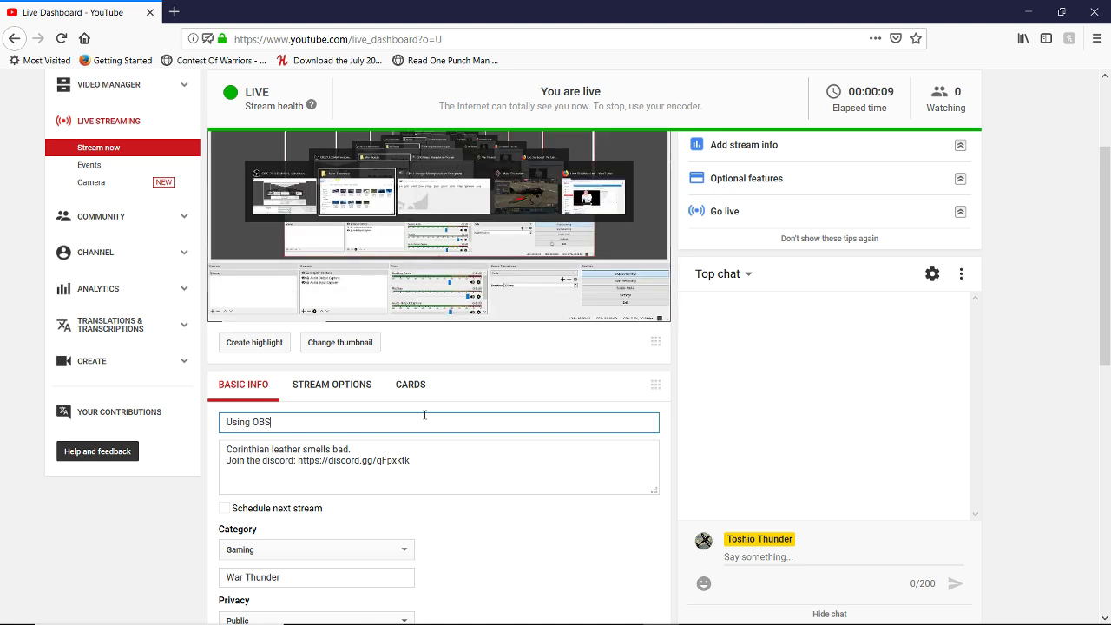
type(": The best f")
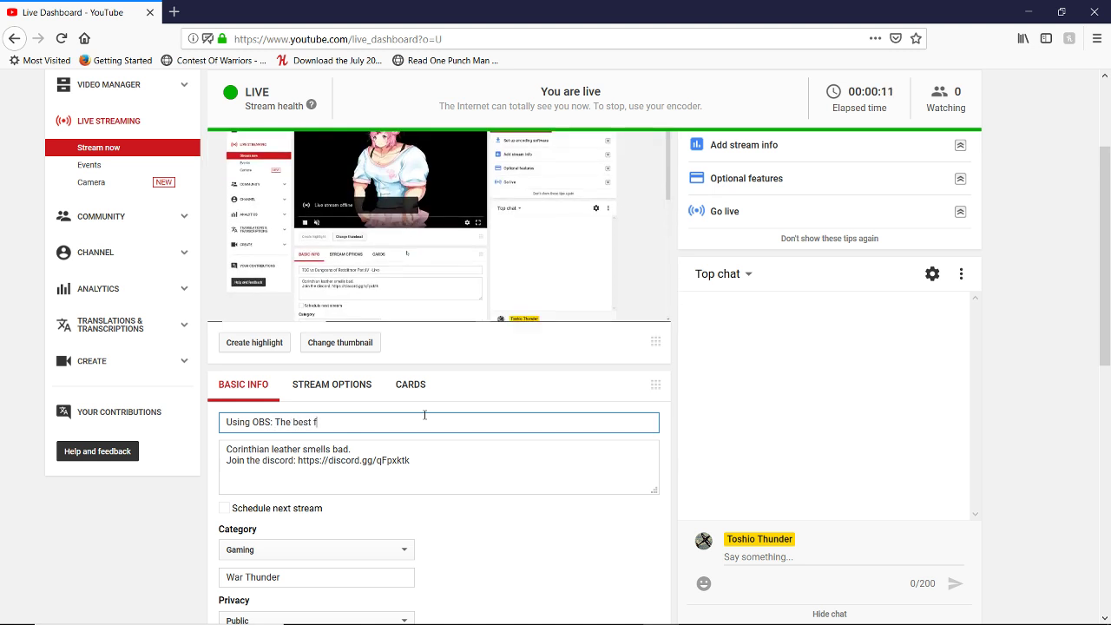
type("ree")
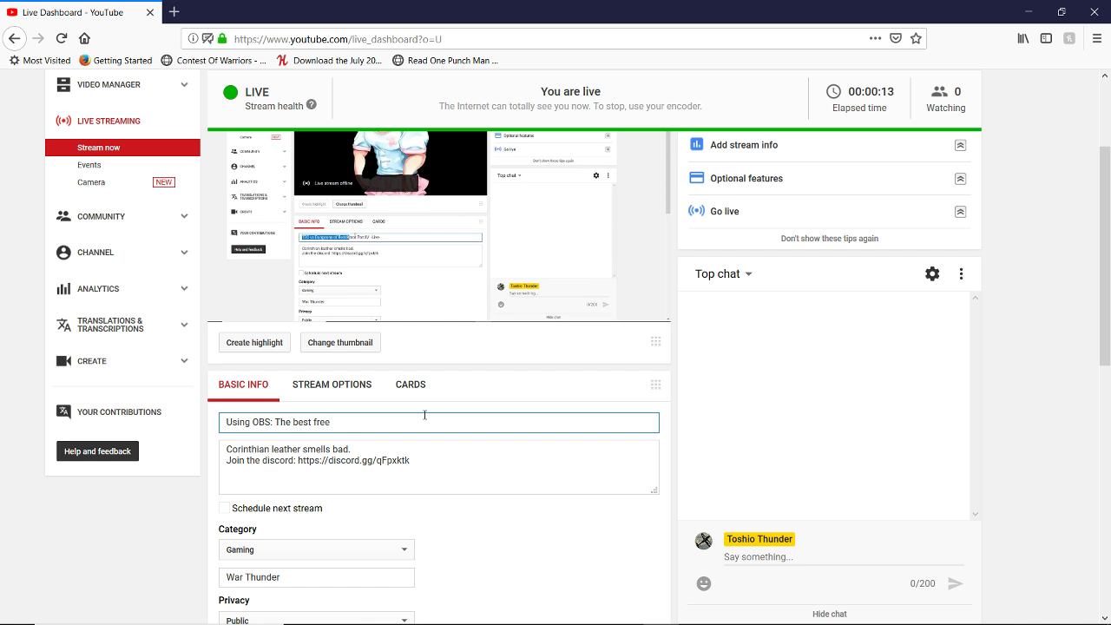
type(" Pho")
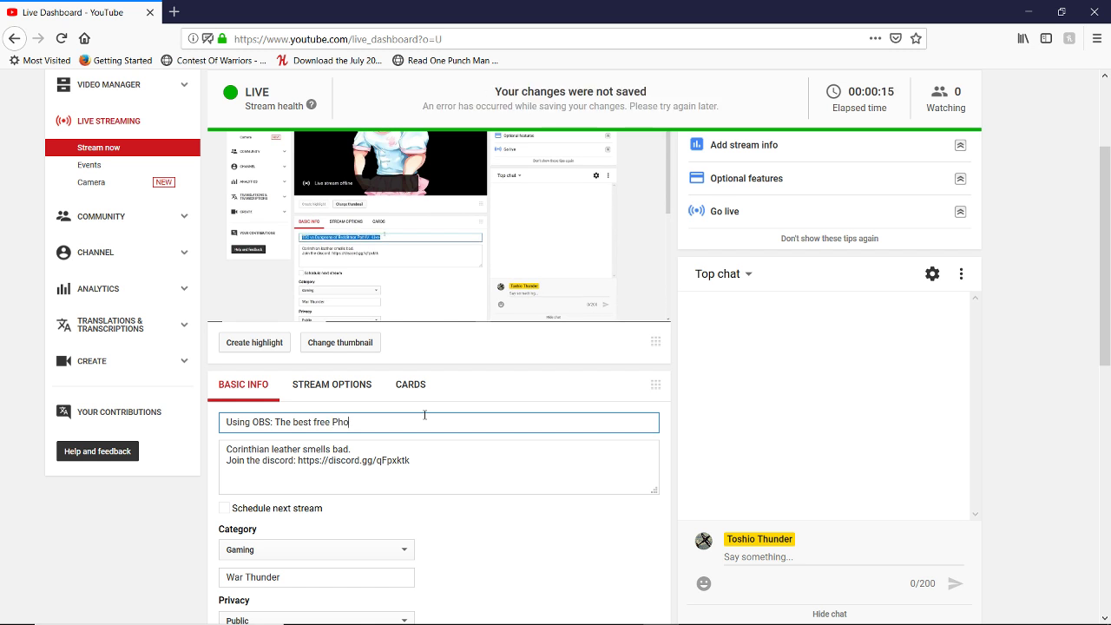
type("to Editor ")
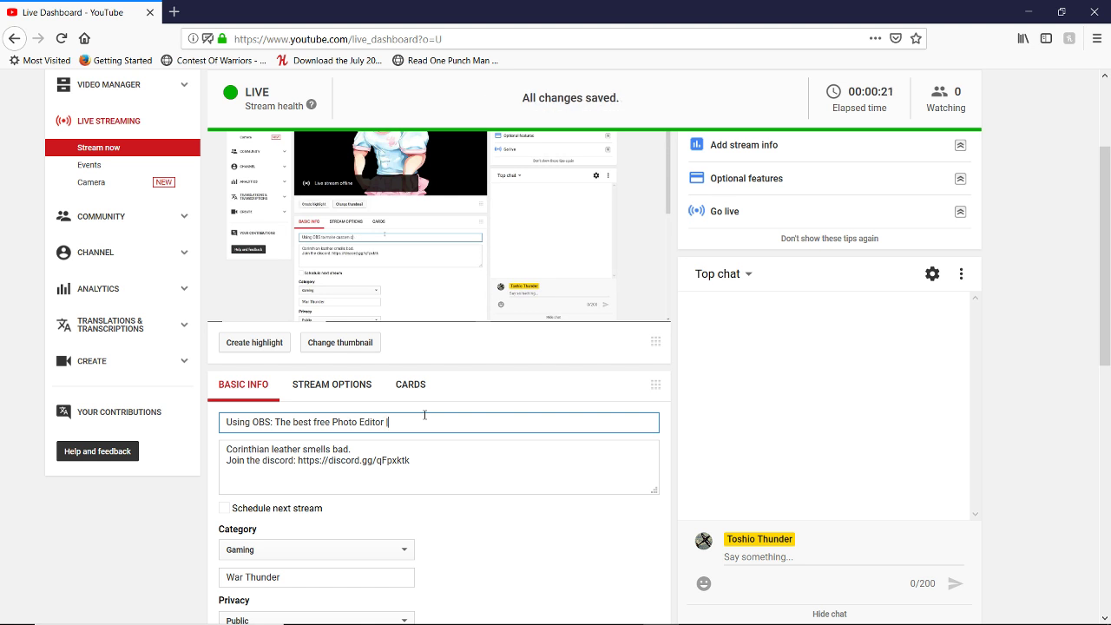
type("||Custom C")
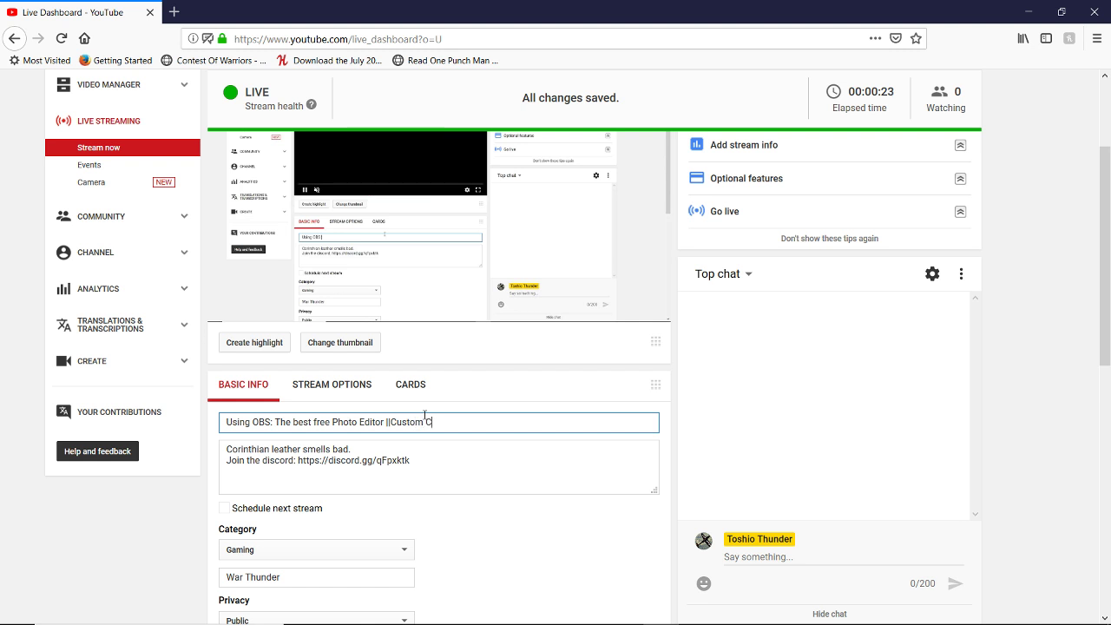
type("amo Guide")
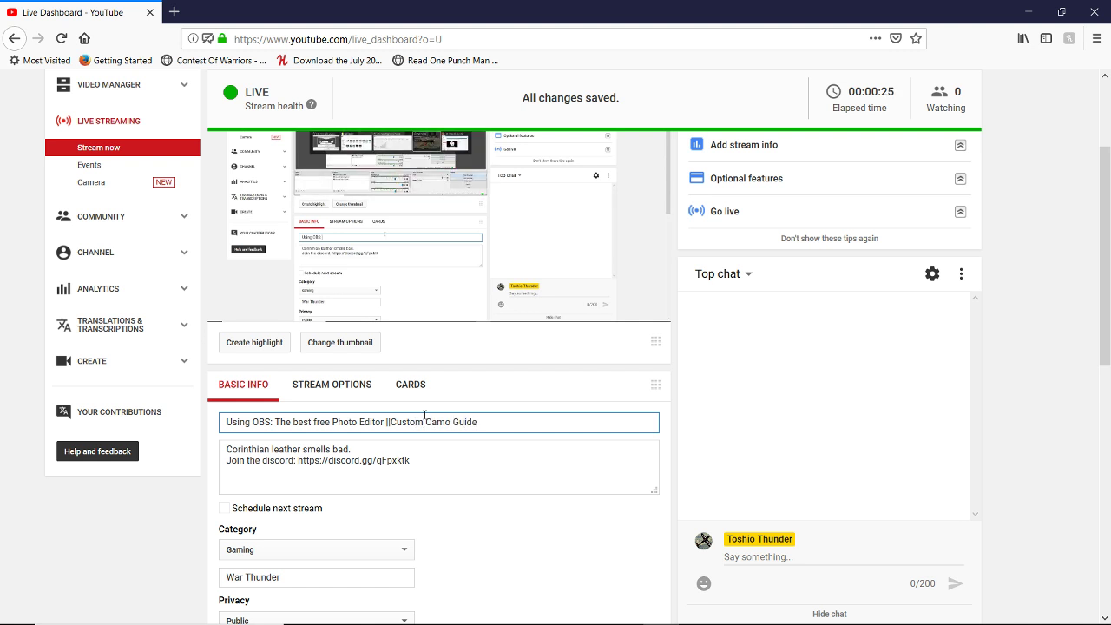
type("||")
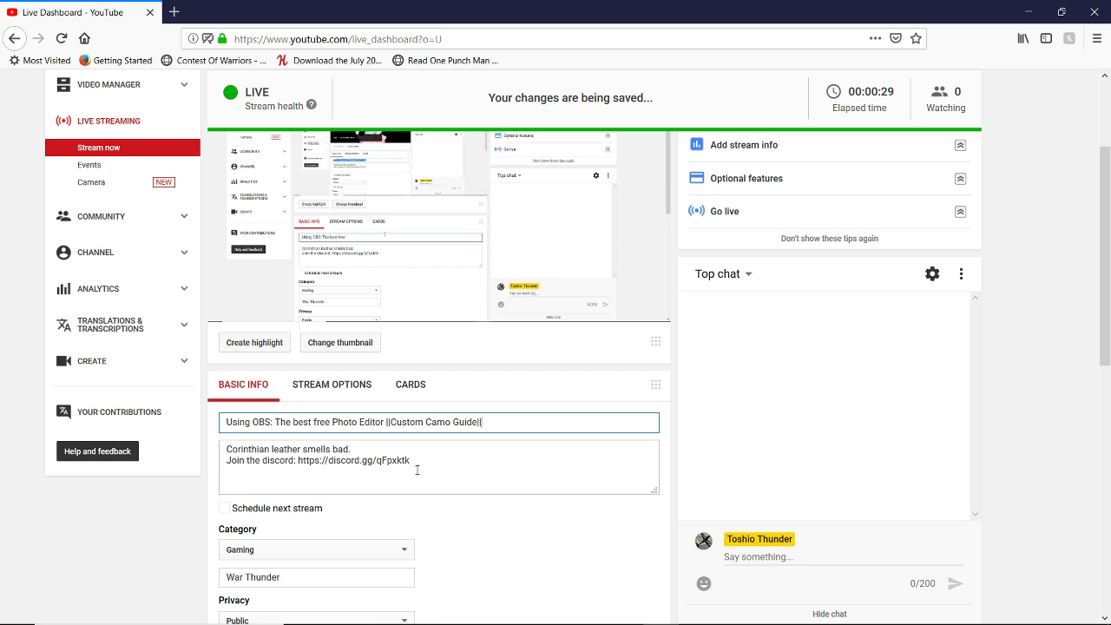
Remove the sentence "Corinthian leather smells bad." from the stream description, keeping the Discord line
left_click(358, 451)
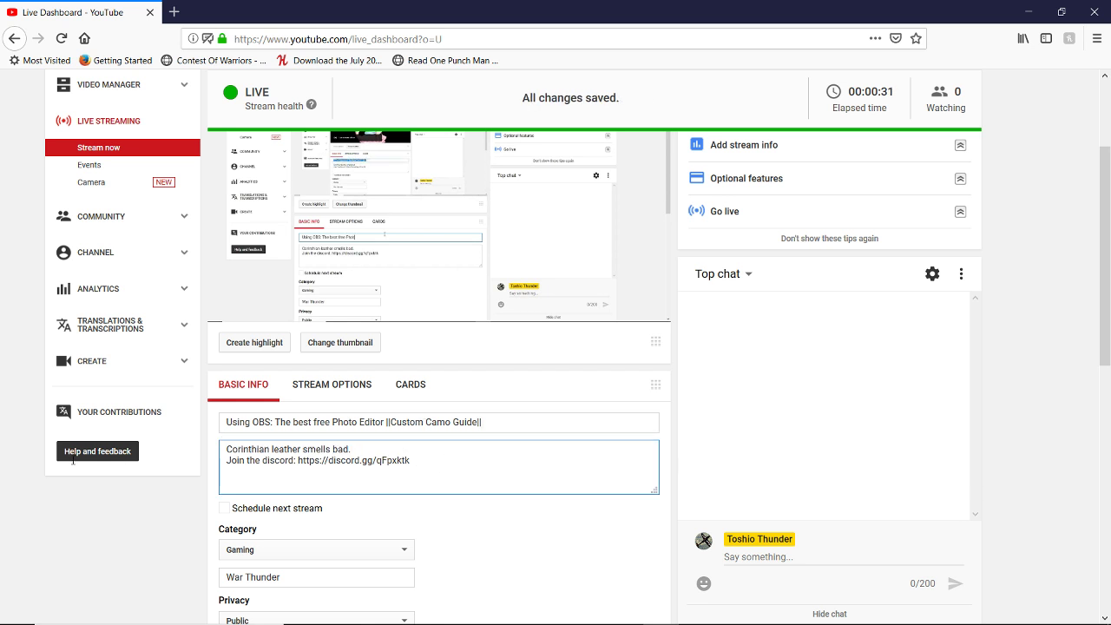
key("shift+Home")
key("BackSpace")
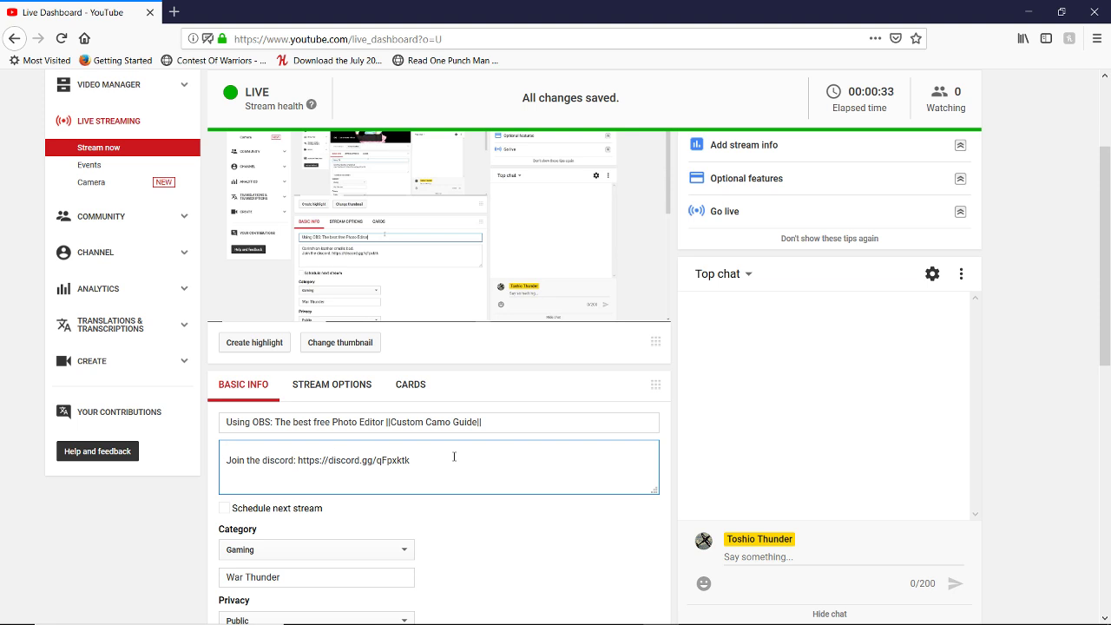
scroll(450, 481, "down", 3)
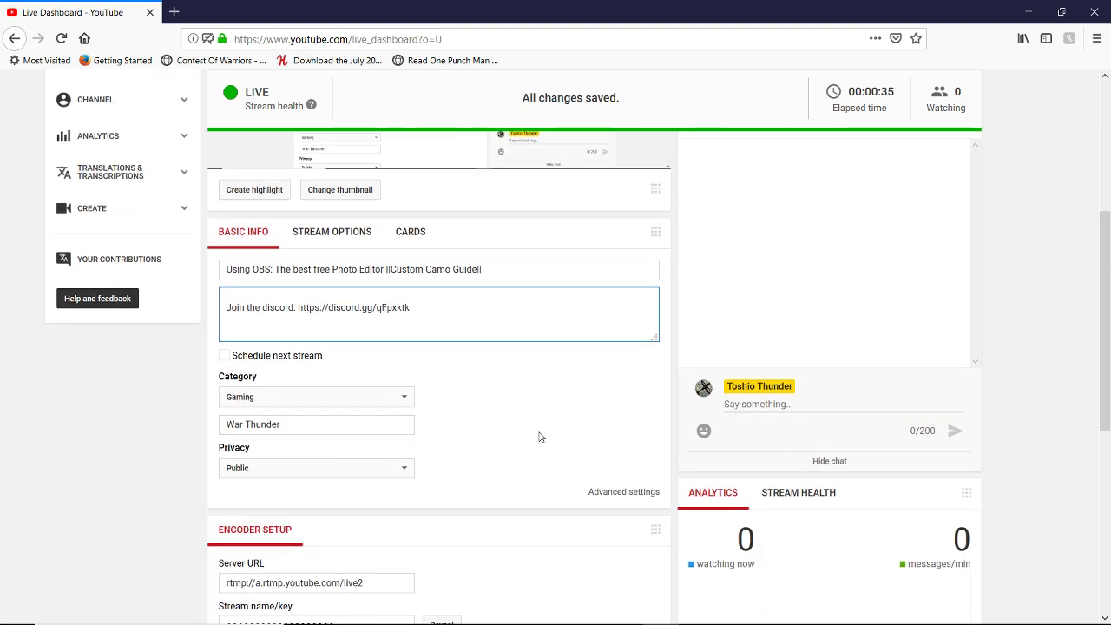
scroll(619, 486, "up", 6)
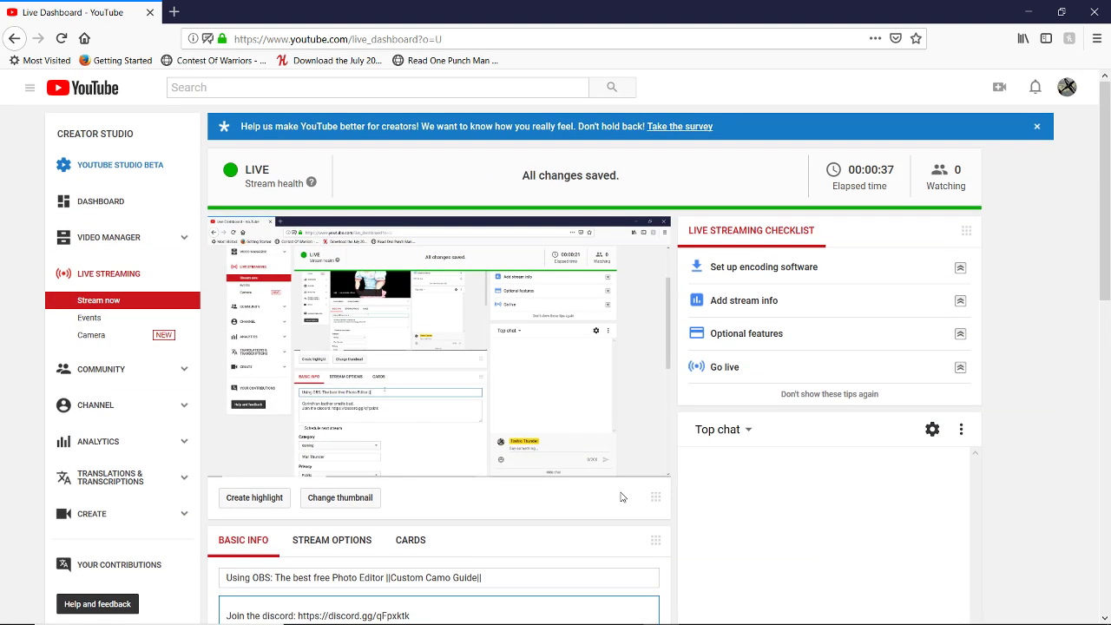
Switch to War Thunder and capture an Ansel screenshot of the A6M5 Ko parked on the airfield
key("alt+Tab")
key("alt+Tab")
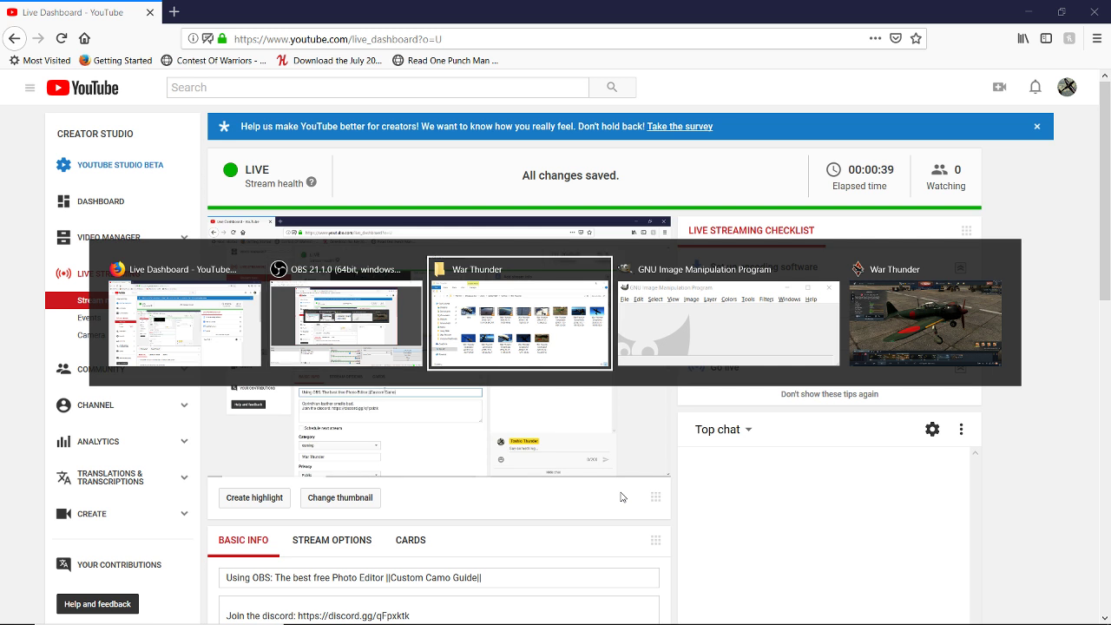
key("alt+Tab")
key("alt+Tab")
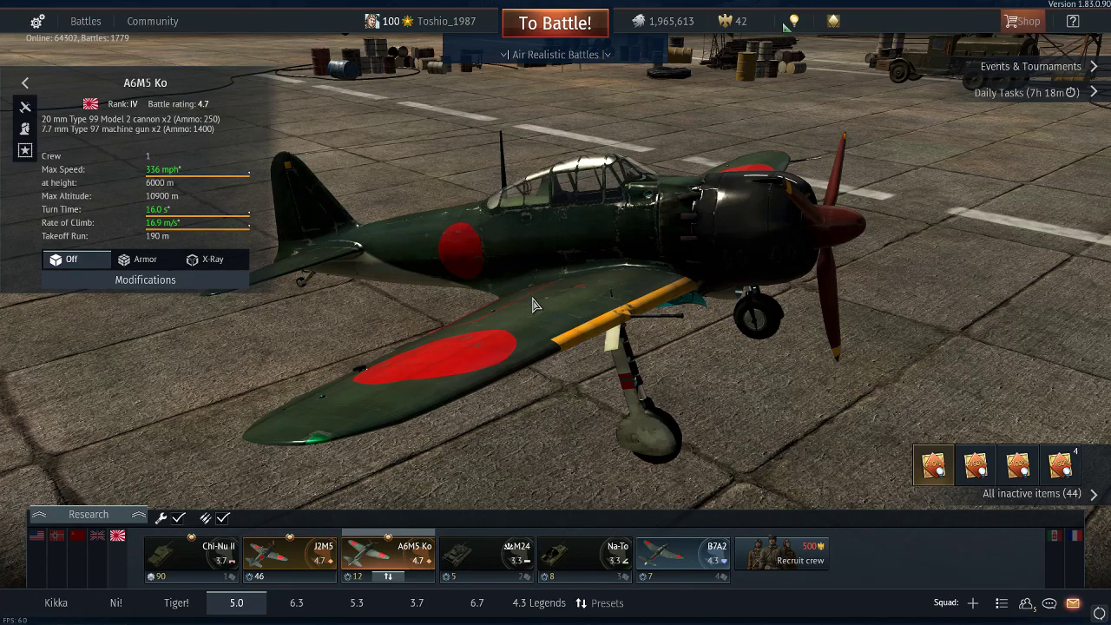
key("alt+F2")
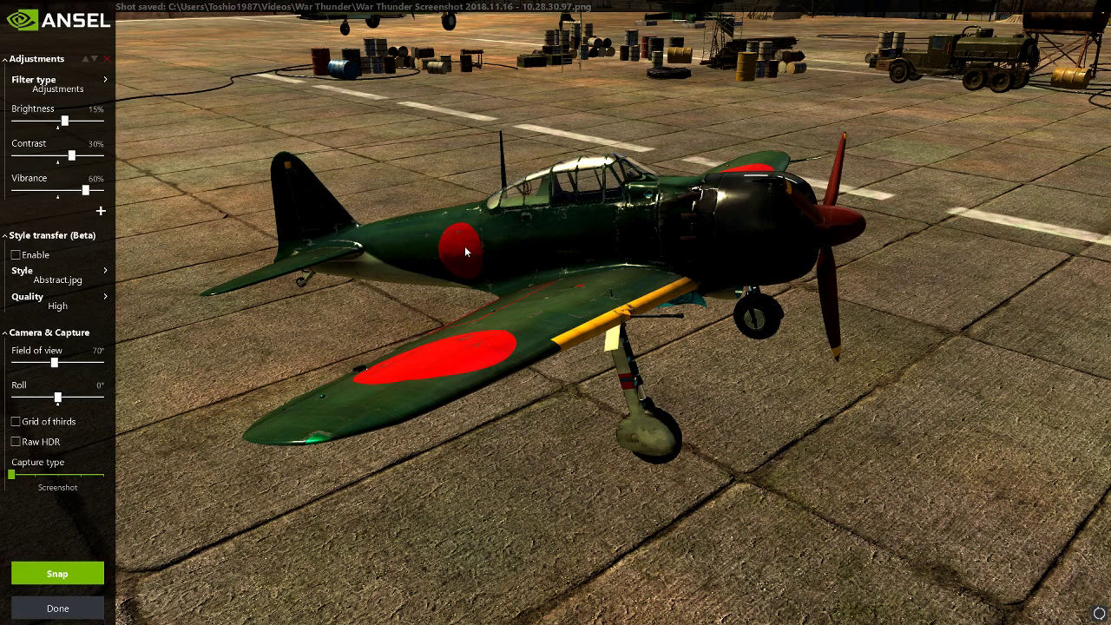
Switch to the War Thunder videos folder and open the screenshot dated 2018.11.16 - 10.28.30.97
key("alt+Tab")
key("alt+Tab")
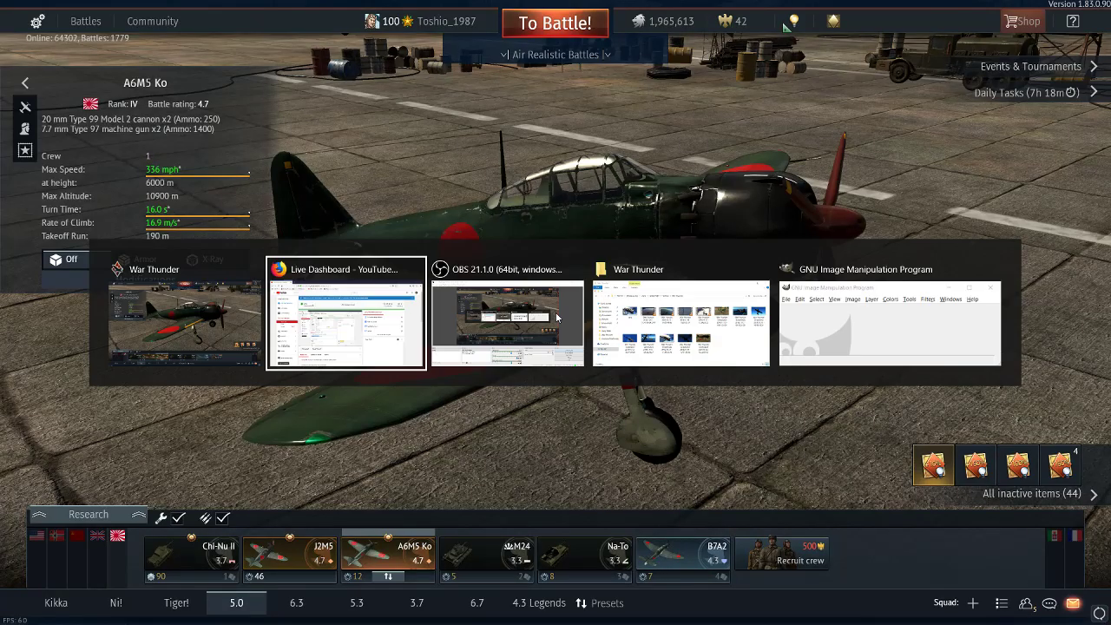
key("alt+Tab")
key("alt+Tab")
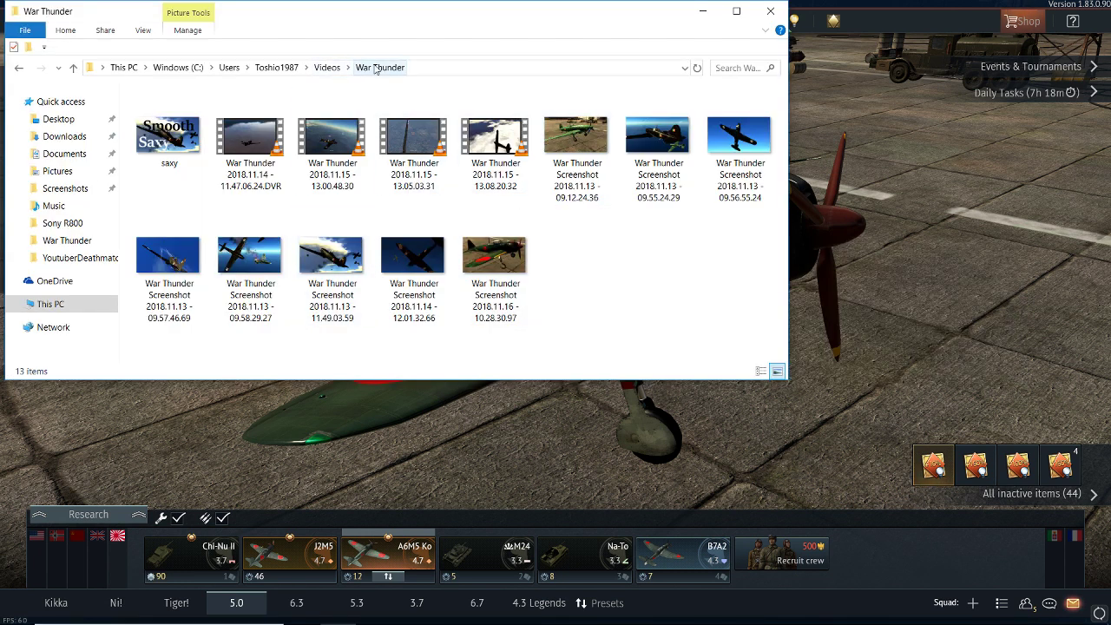
double_click(495, 256)
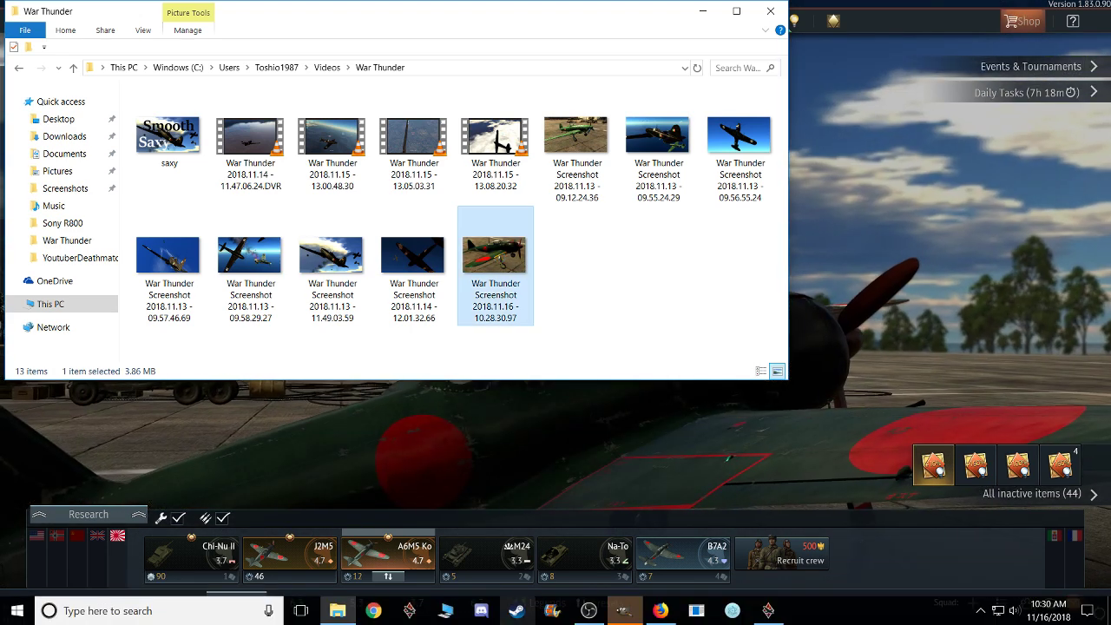
Bring the GIMP window with the imported aircraft screenshot to the front and maximize it
left_click(625, 612)
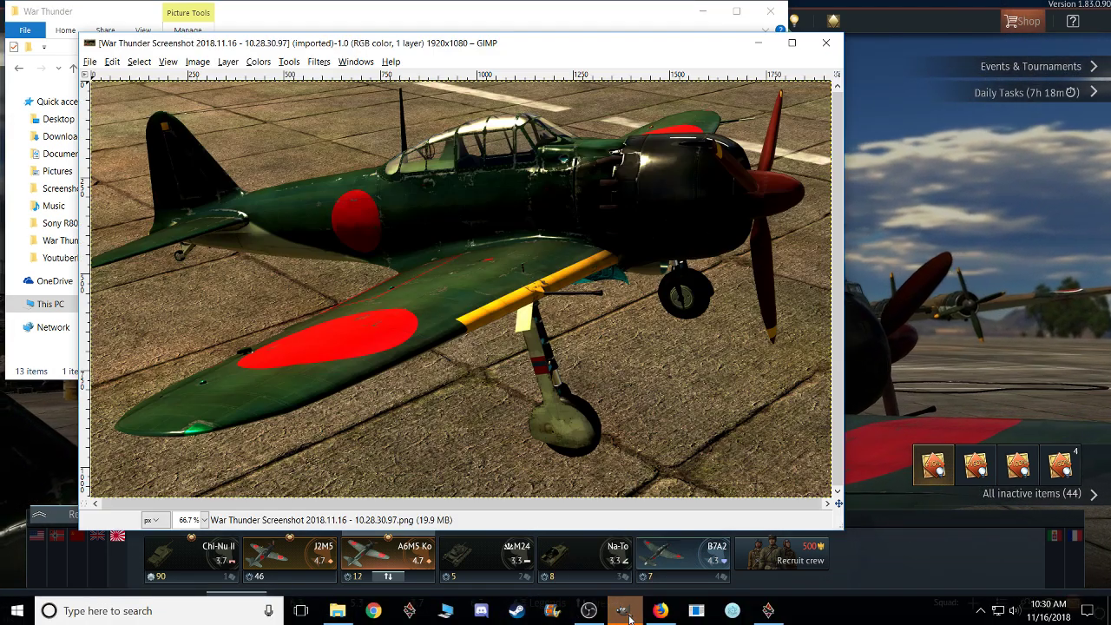
left_click(796, 49)
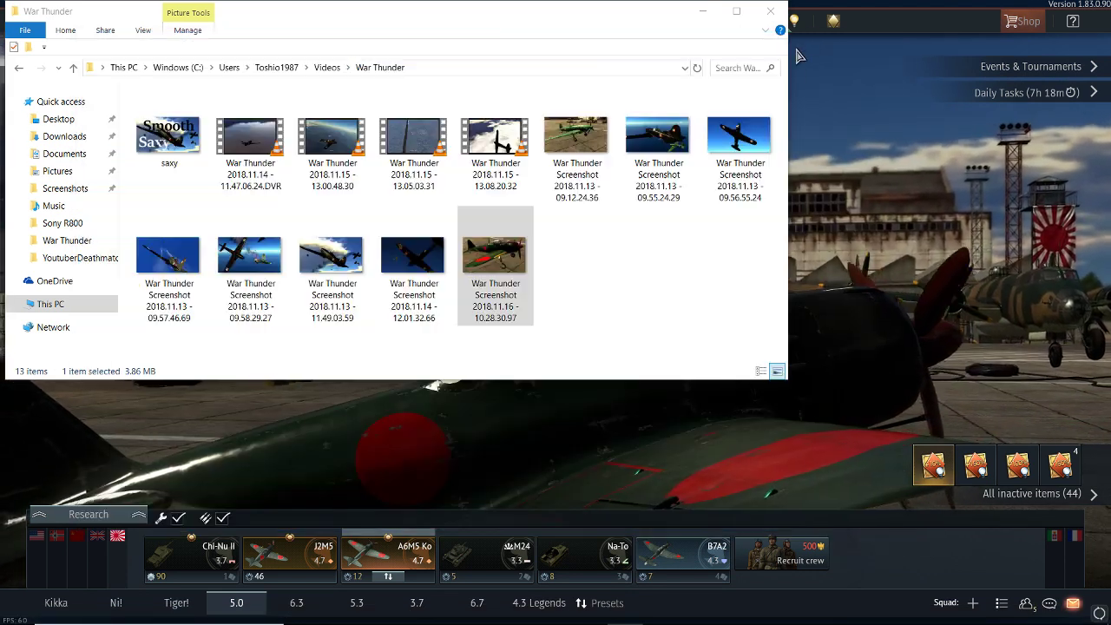
key("alt+Tab")
key("alt+Tab")
key("alt+Tab")
key("alt+Tab")
key("alt+Tab")
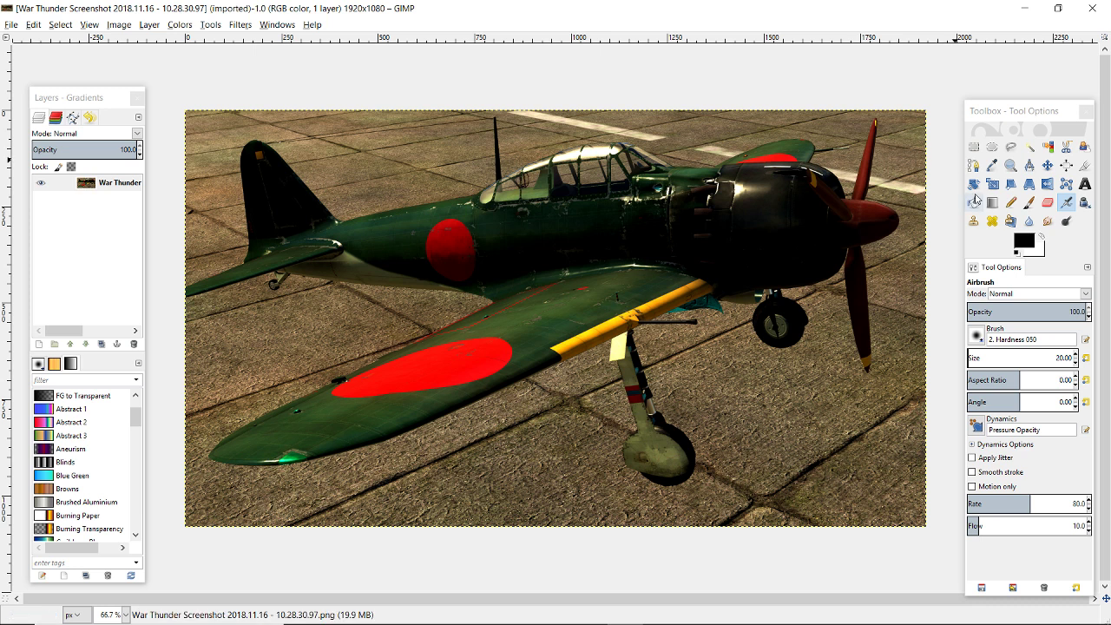
Set up the Text tool with the Sitka Banner Bold font, a size of 400 px and white (ffffff) as its colour
left_click(1085, 185)
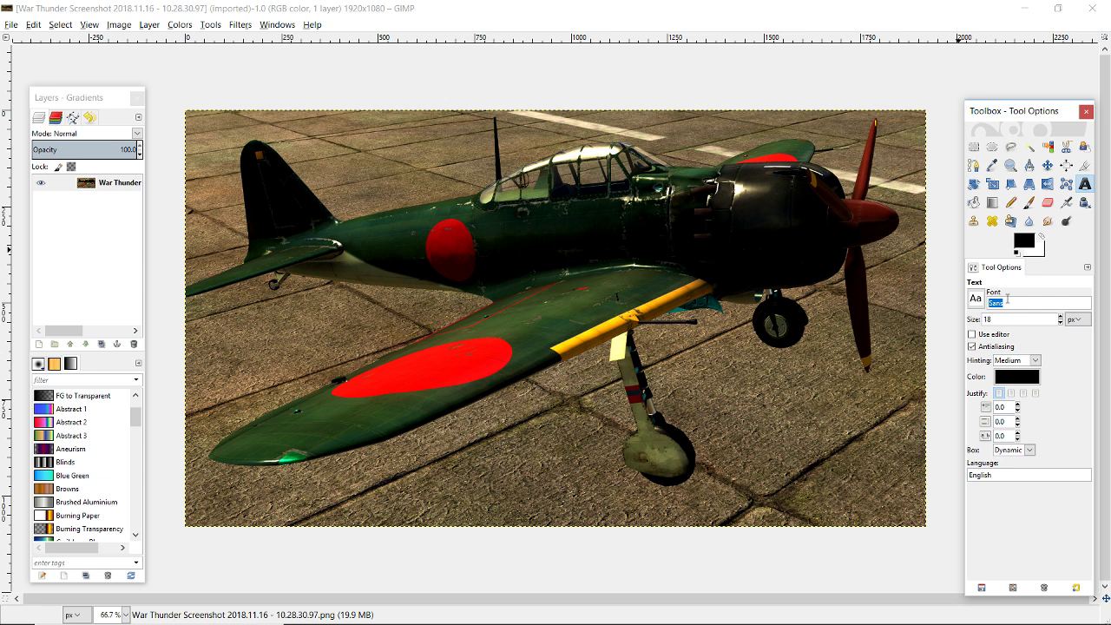
type("Sitka Banner")
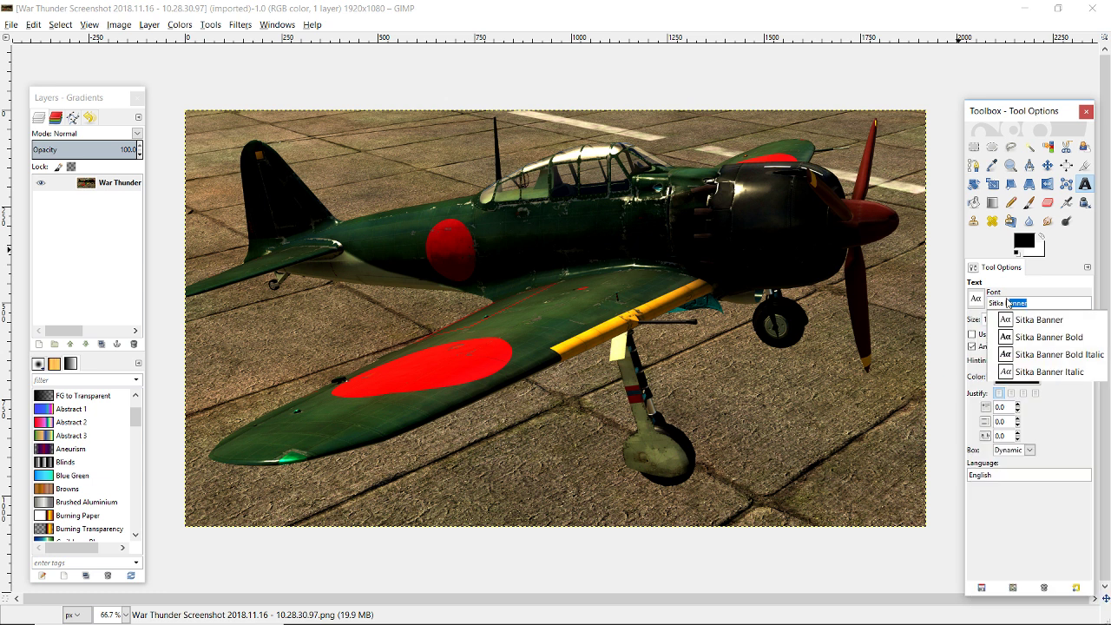
left_click(1025, 338)
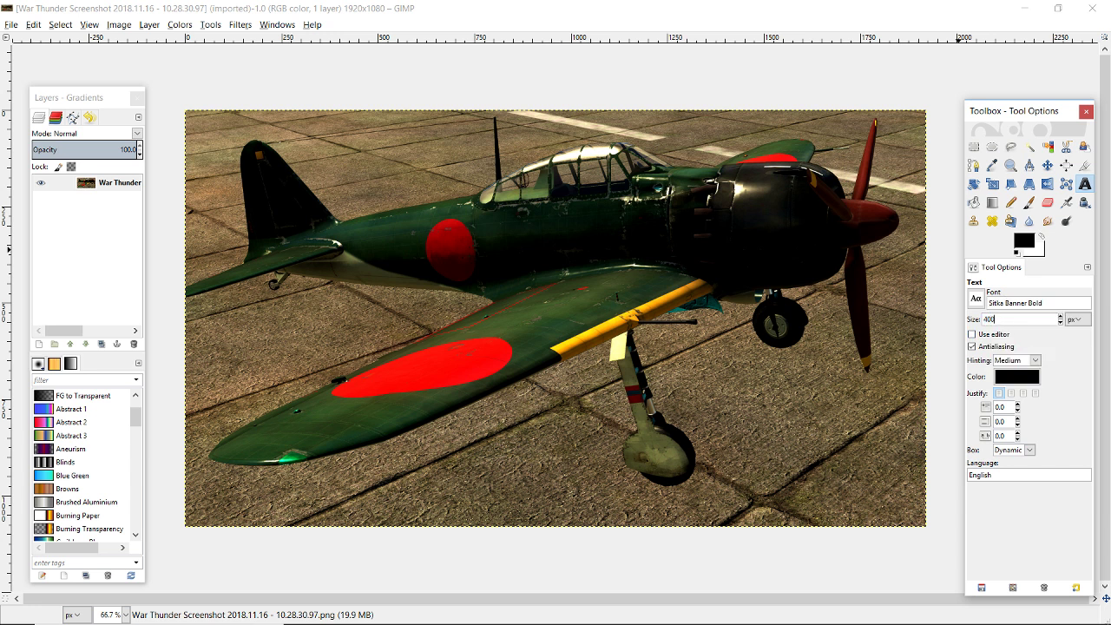
left_click(1003, 379)
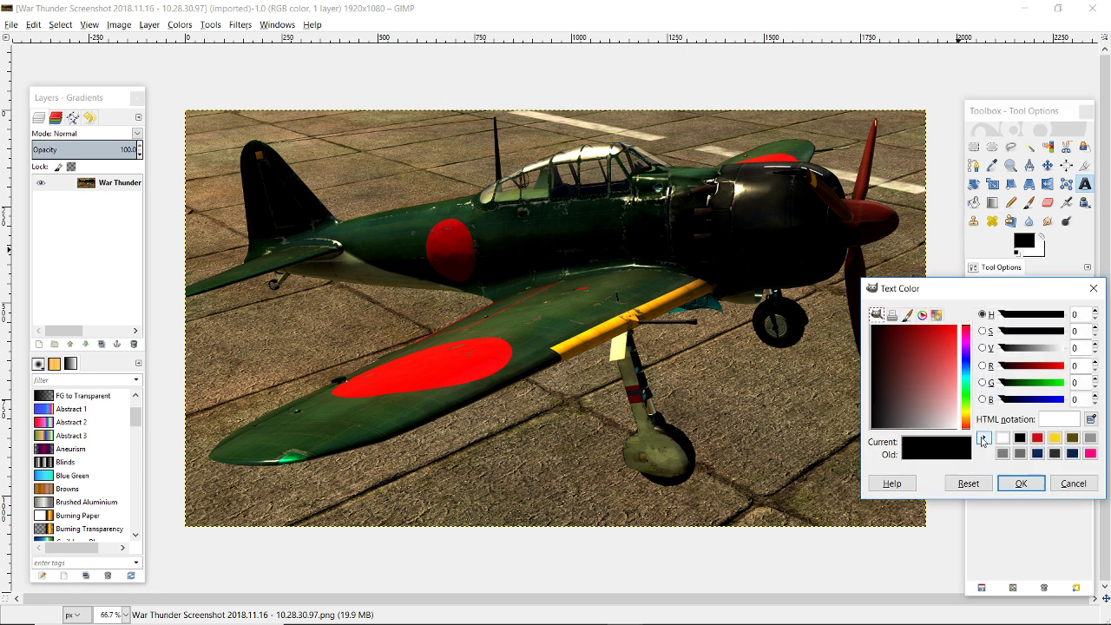
left_click(1002, 437)
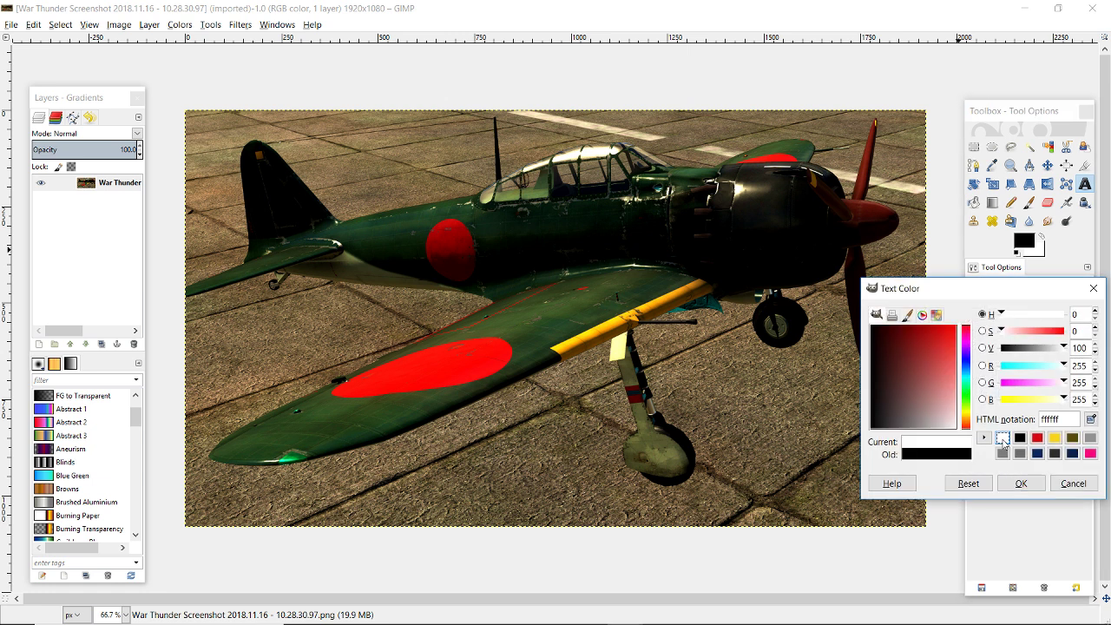
left_click(1006, 480)
Add the two-line text "OBS" / "Tools Guide" over the aircraft and move it towards the image's upper-left corner
left_click(278, 171)
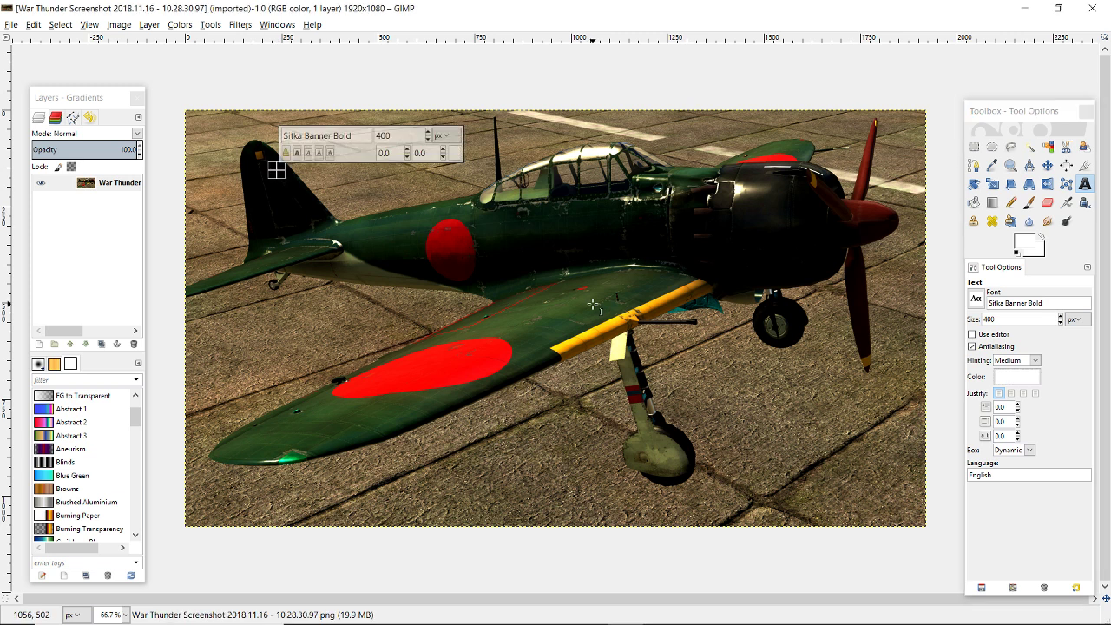
type("OBS")
key("Return")
type("T")
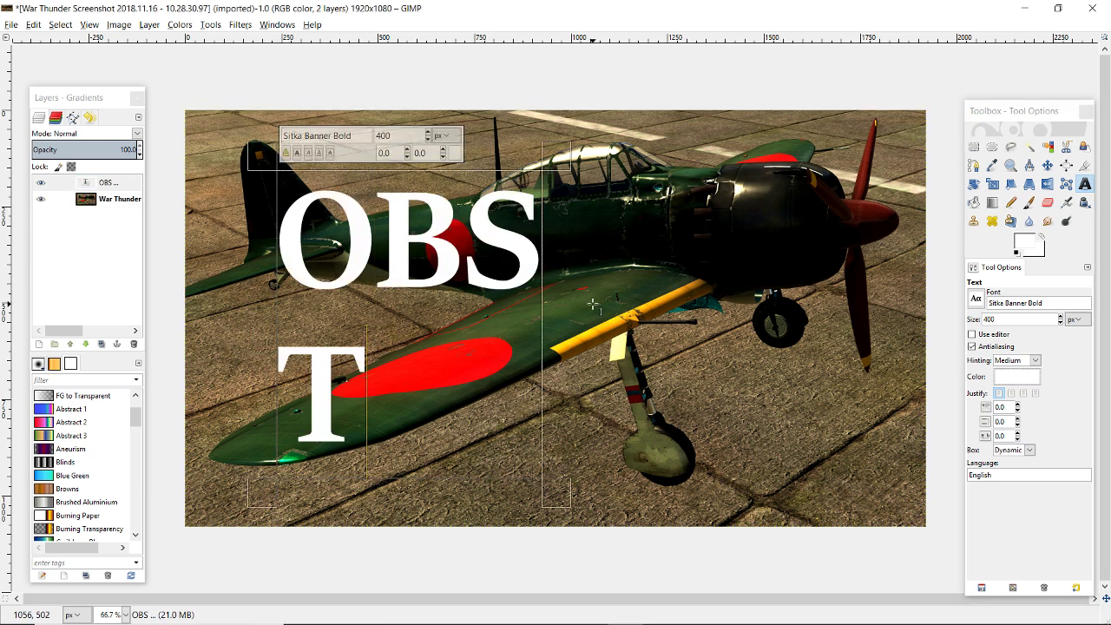
type("ools Gui")
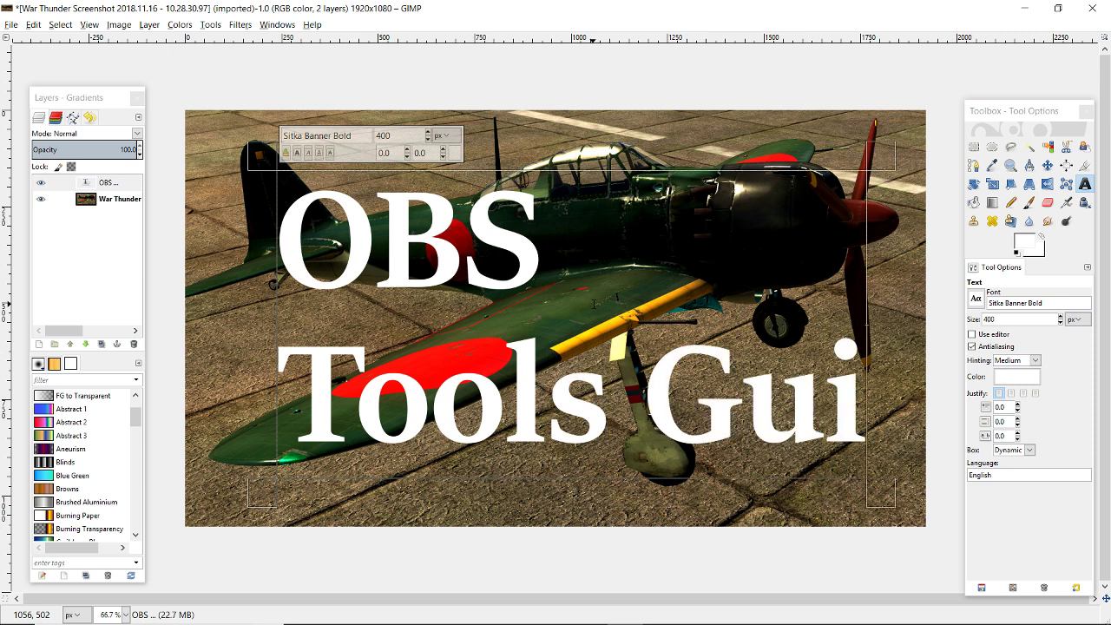
type("d")
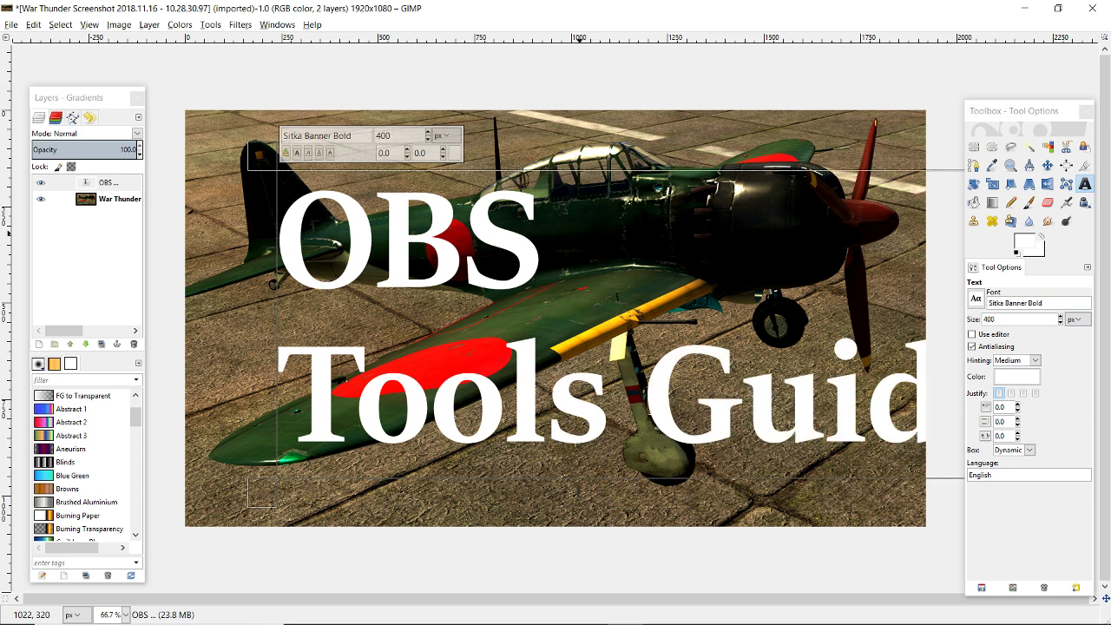
left_click(1048, 165)
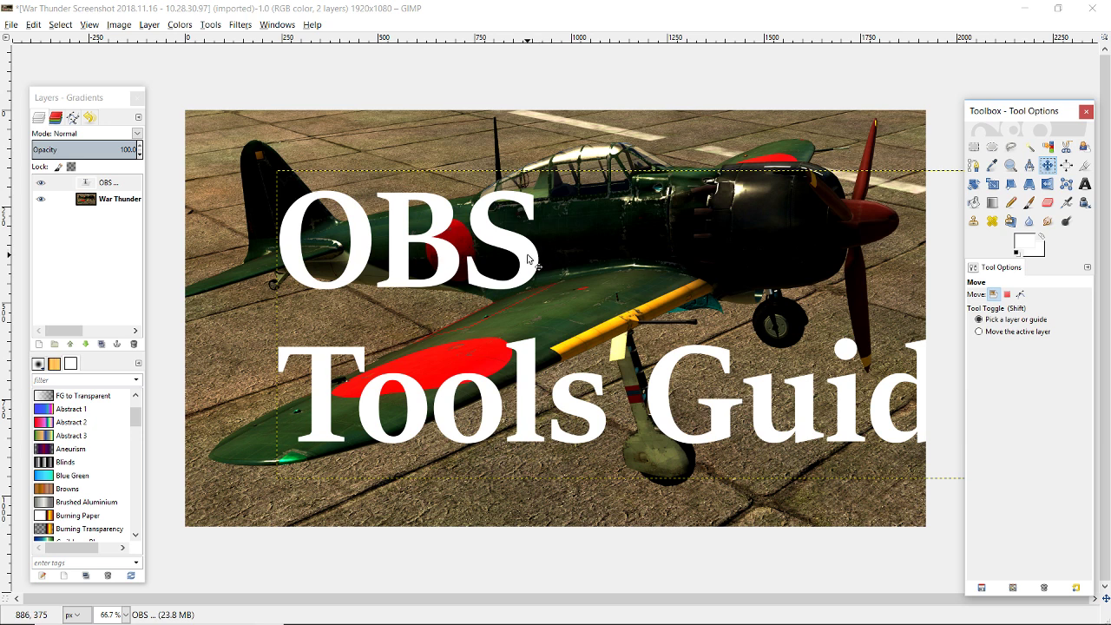
left_click_drag(525, 260, 456, 210)
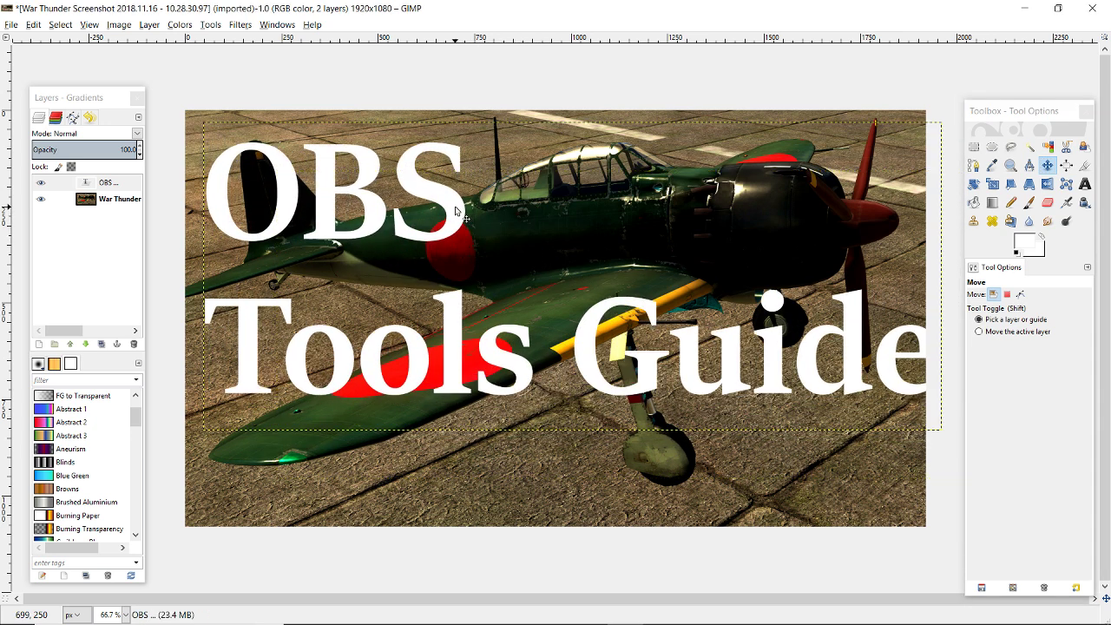
Delete the word "Guide" from the second line of the text, leaving "Tools"
left_click(1083, 183)
left_click_drag(562, 334, 1107, 339)
key("Delete")
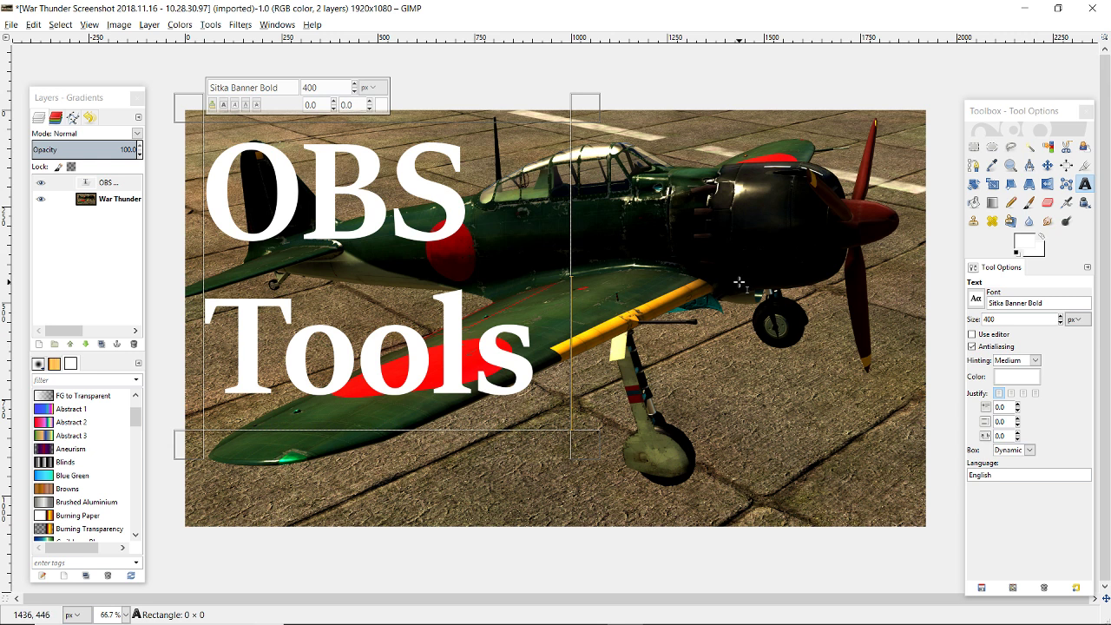
Merge the "OBS Tools" text layer down into the screenshot and add a separate text "Guide" below it
right_click(110, 184)
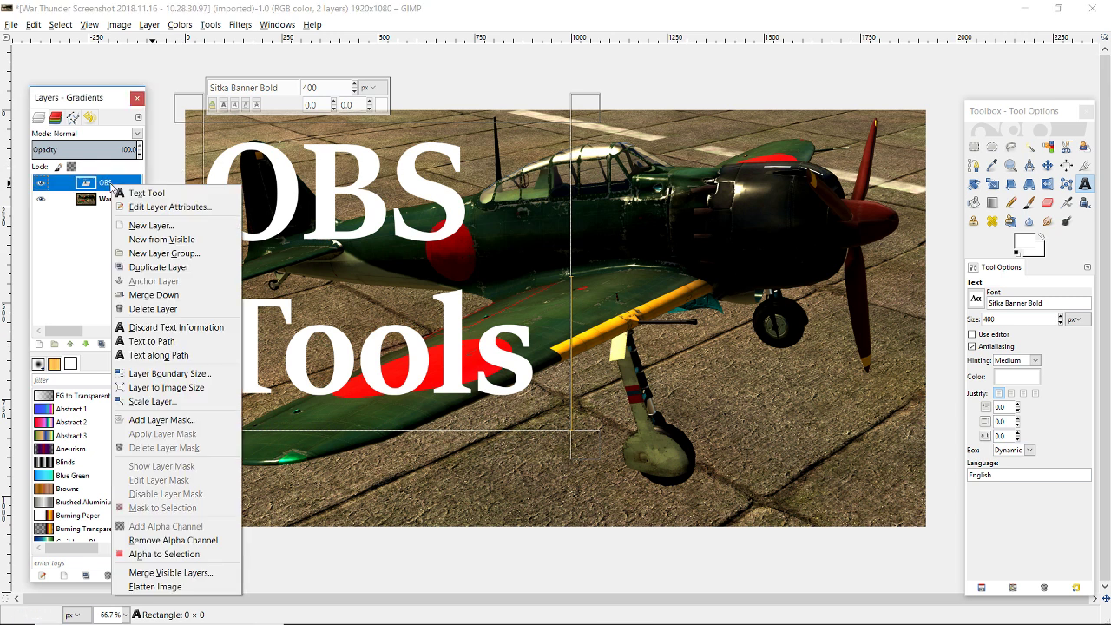
key("w")
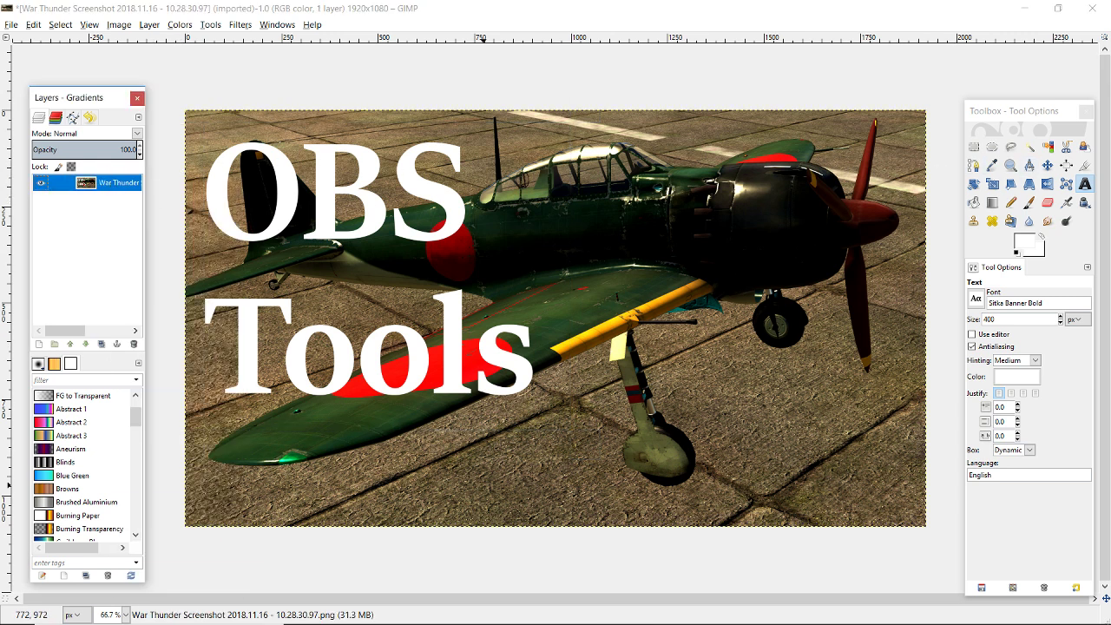
left_click(453, 441)
type("Guide")
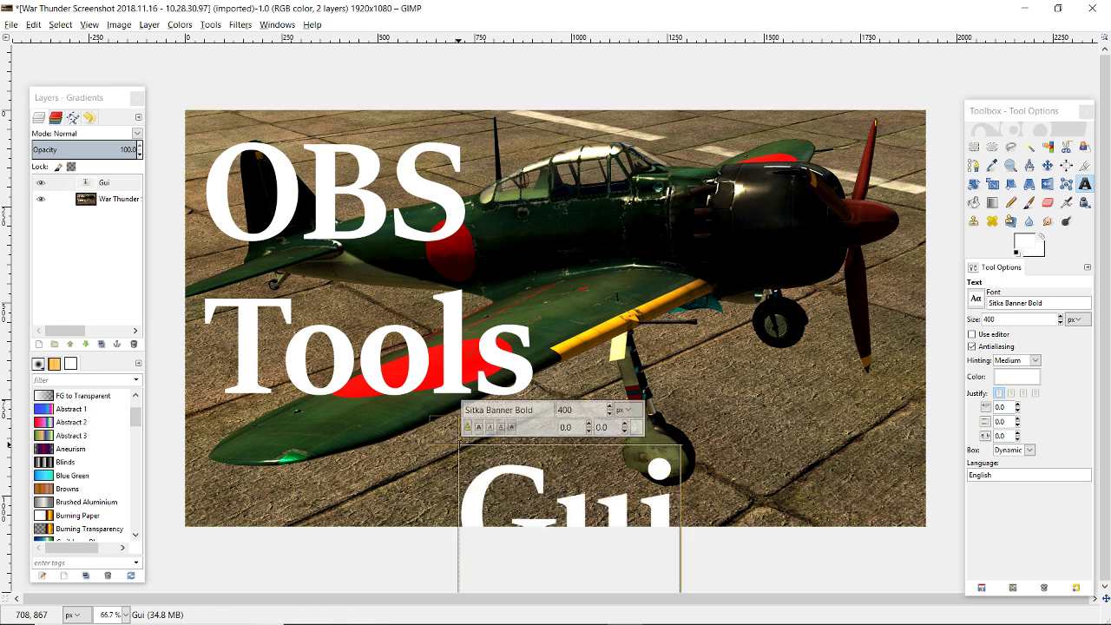
Move the "Guide" text up and over so it sits fully inside the image below "Tools", and merge it down
left_click(1047, 165)
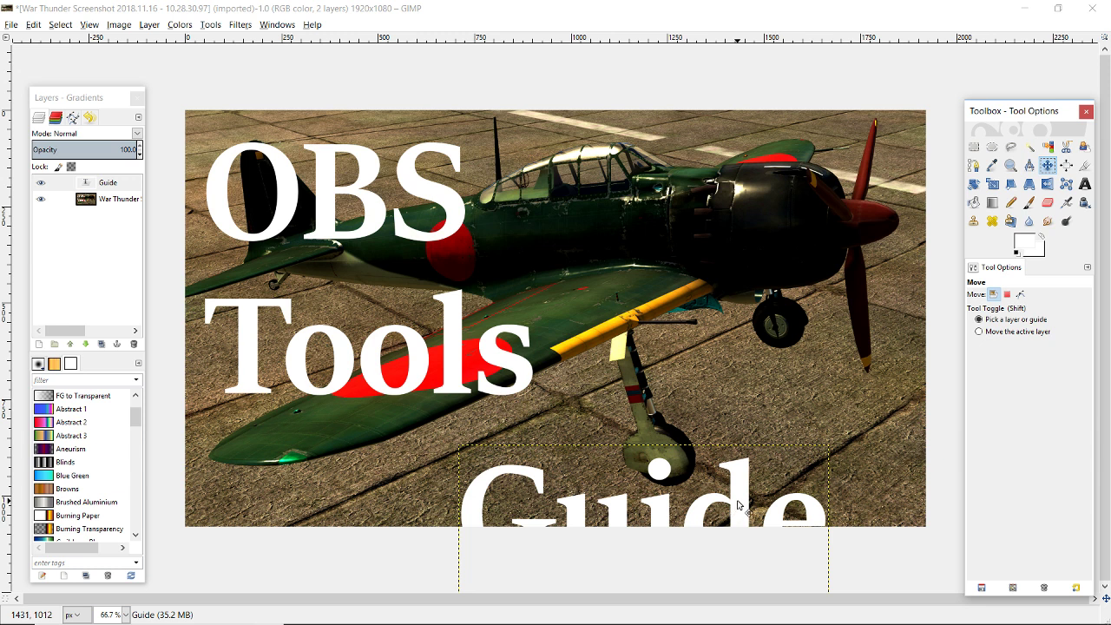
left_click_drag(736, 505, 629, 442)
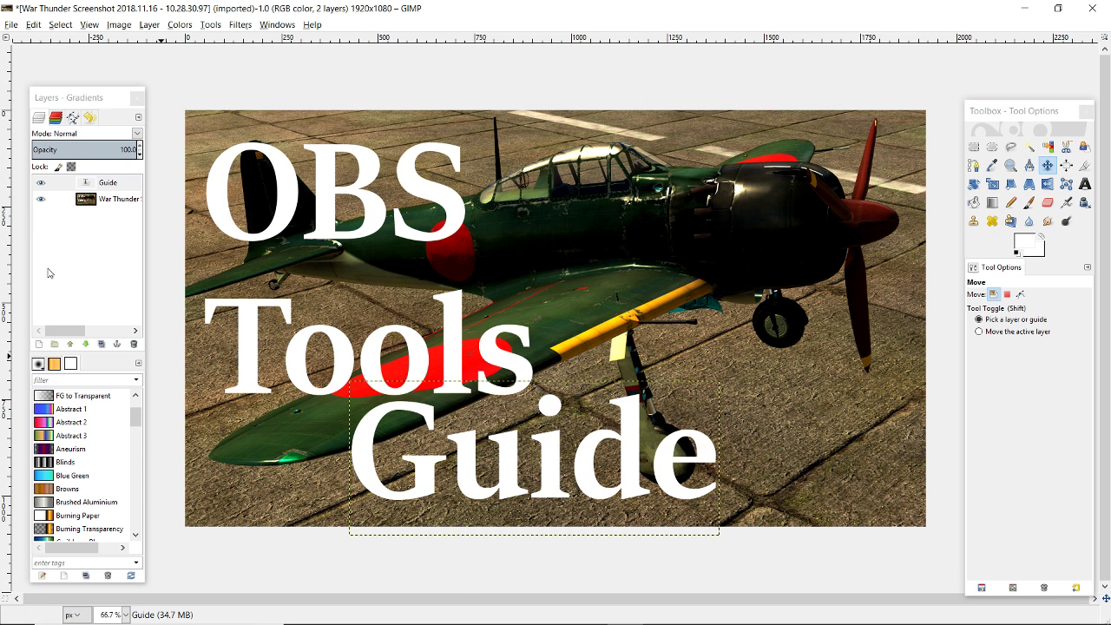
right_click(111, 183)
left_click(152, 289)
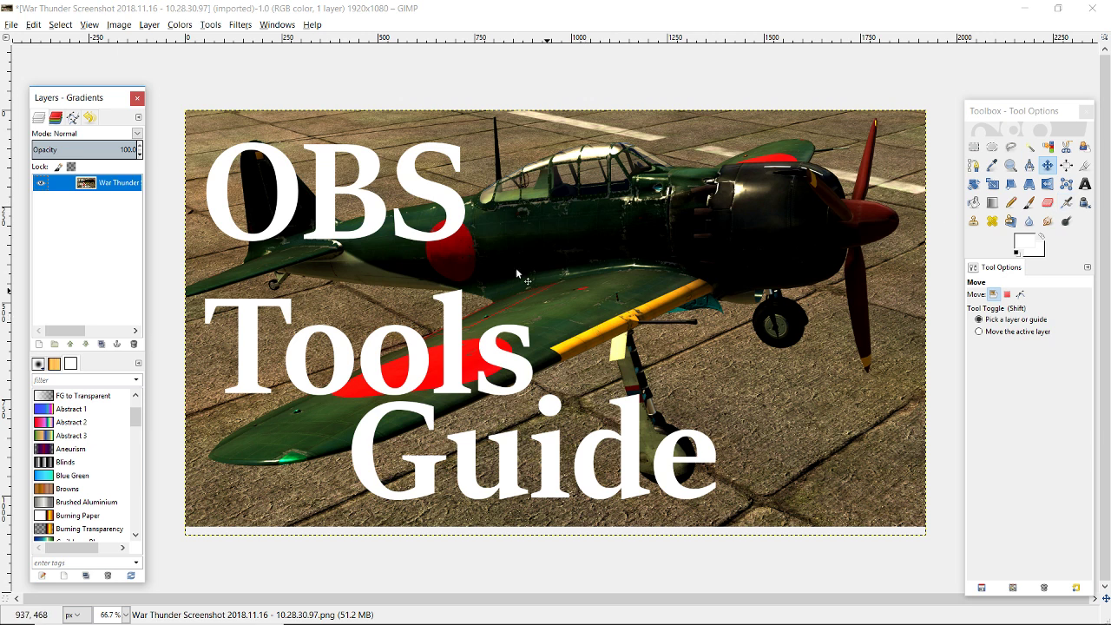
Start exporting the image to the Downloads folder under the name live.jpg
left_click(11, 24)
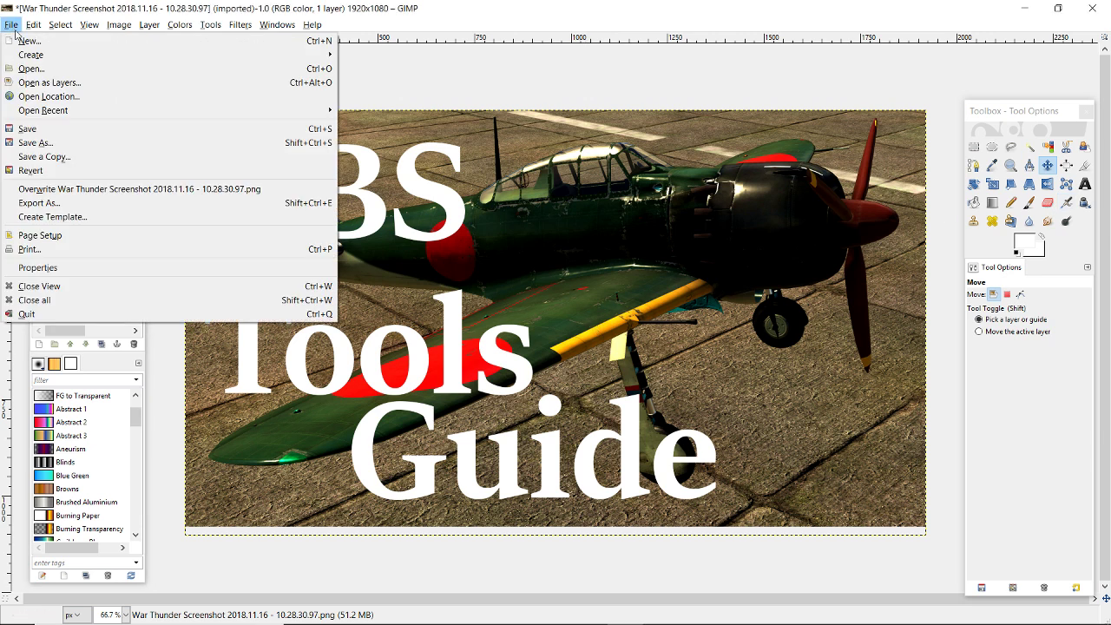
left_click(59, 202)
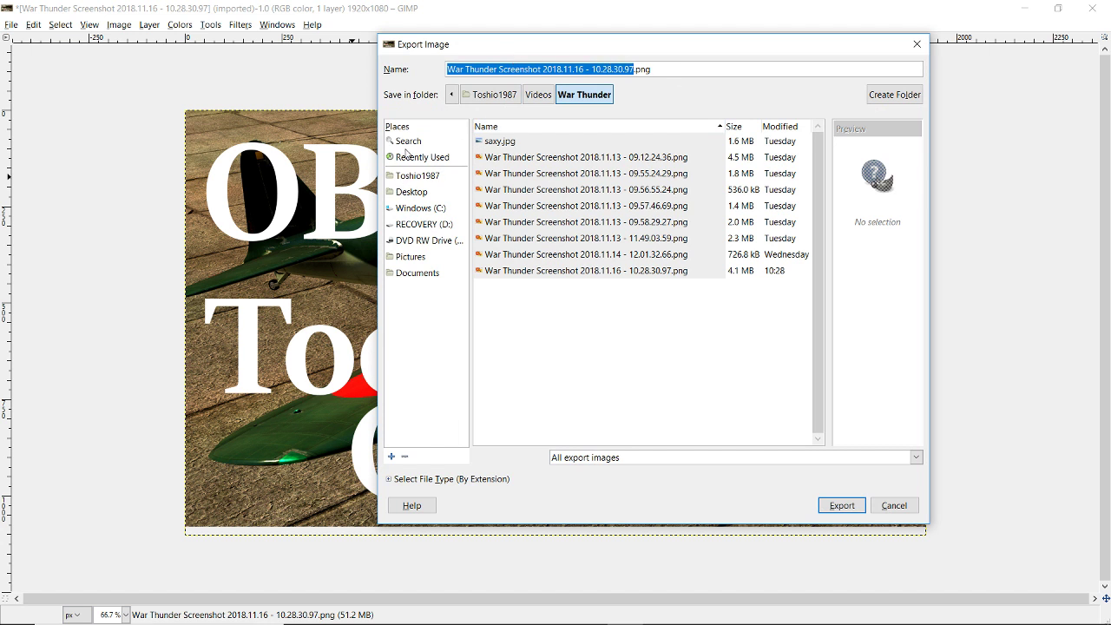
left_click(407, 160)
double_click(505, 158)
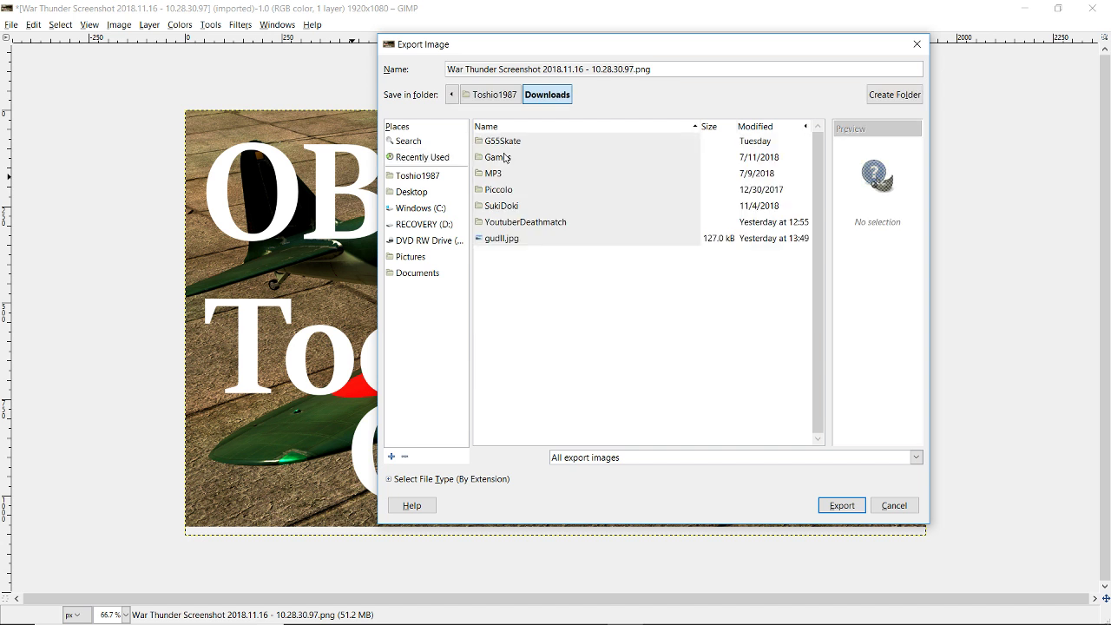
left_click_drag(666, 70, 291, 73)
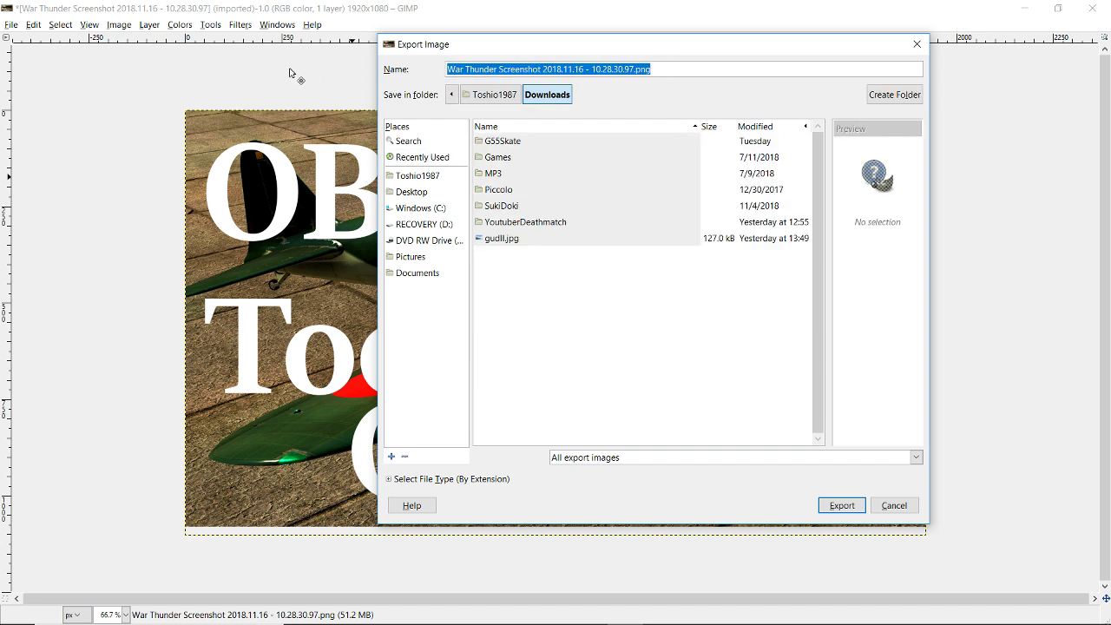
key("BackSpace")
type("live.jpg")
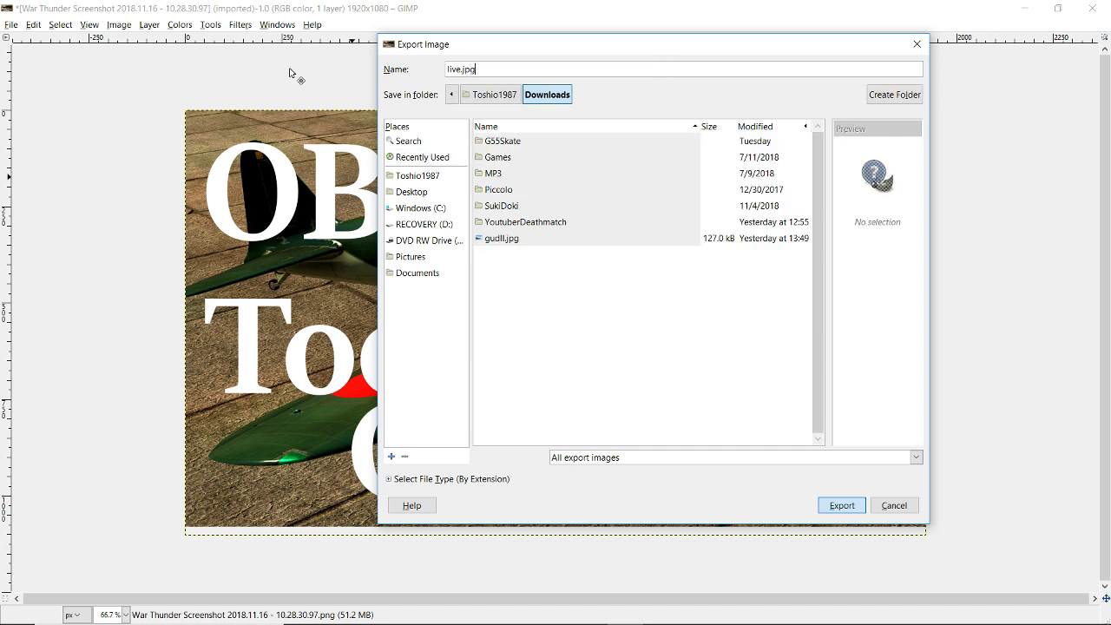
key("Return")
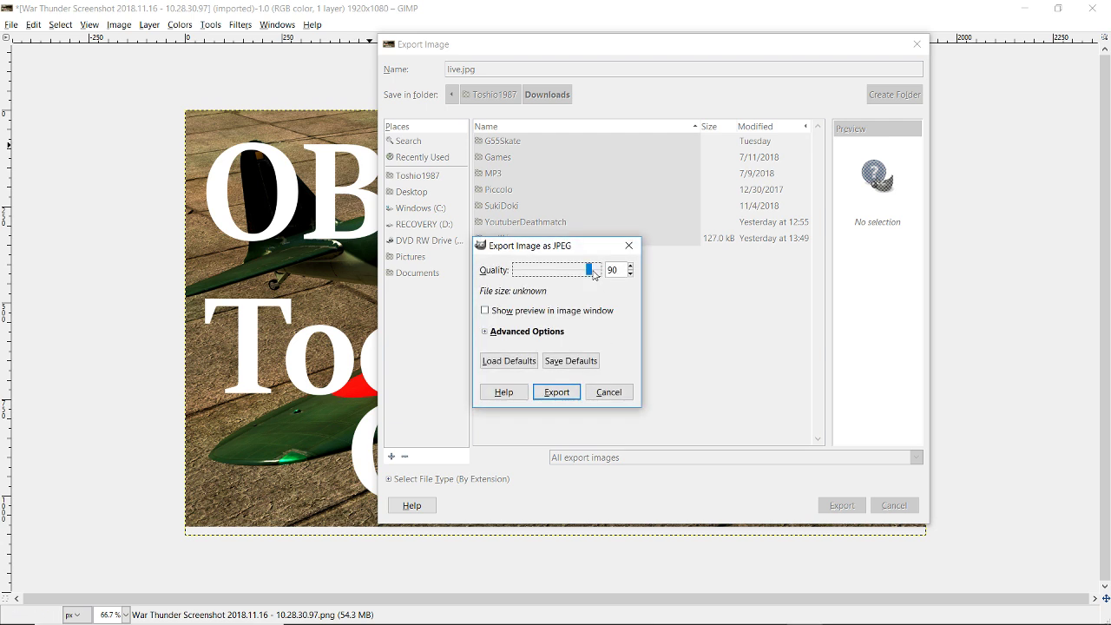
Turn on the JPEG preview in the image window, set the quality to 97 and complete the export
left_click_drag(593, 276, 600, 274)
left_click(484, 310)
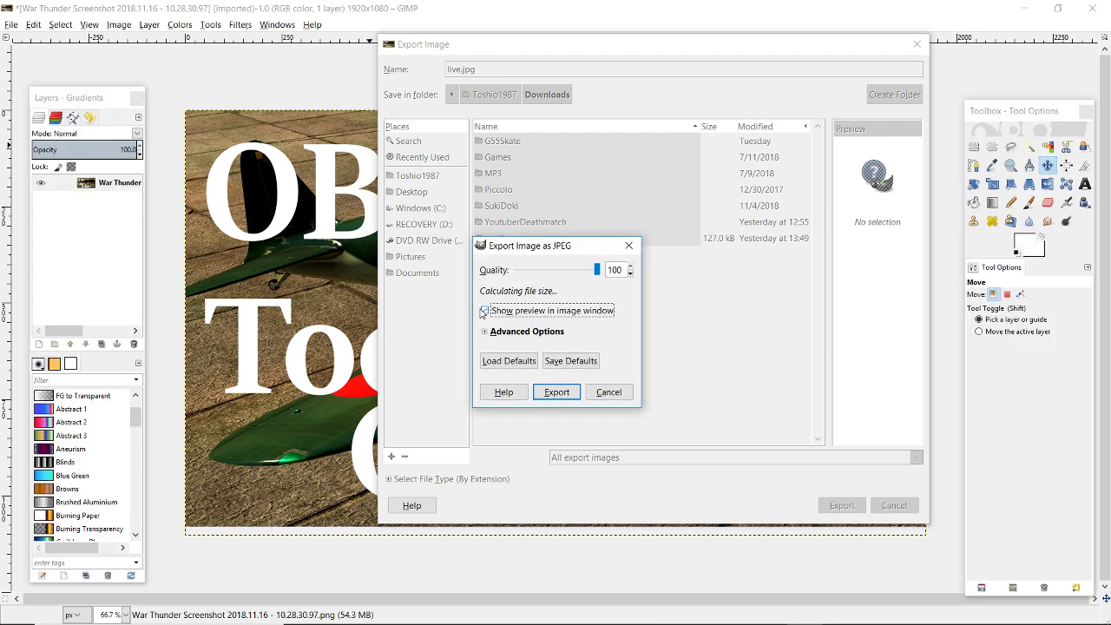
left_click(631, 274)
left_click(630, 274)
left_click(630, 274)
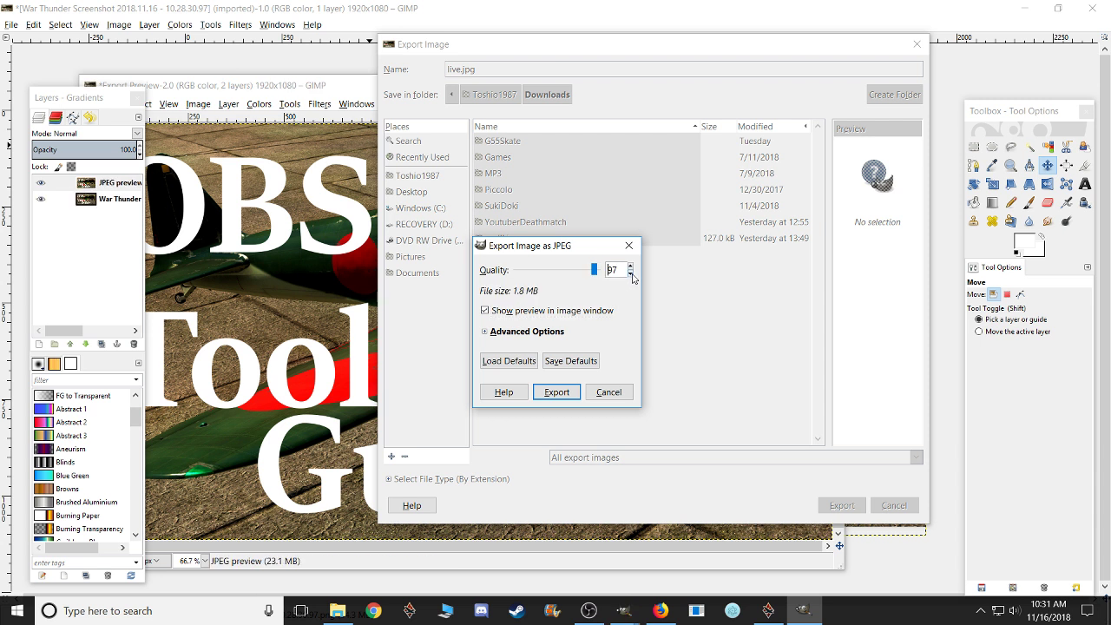
left_click(631, 274)
left_click(632, 266)
left_click(556, 391)
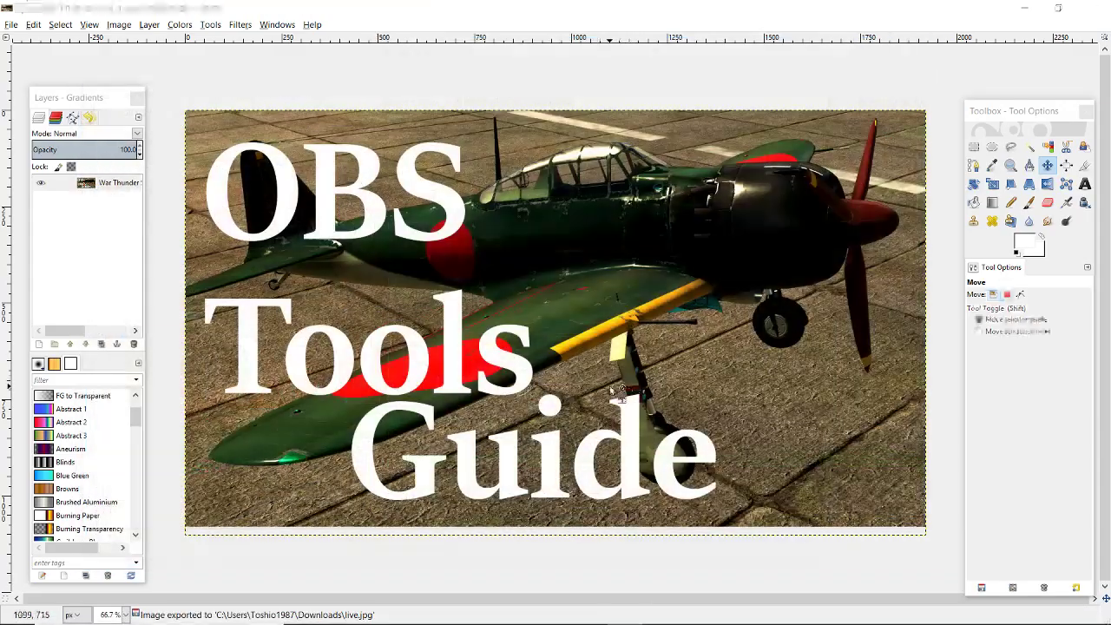
Switch to the YouTube Live Dashboard and upload the exported image from Downloads as the stream's new thumbnail
key("alt+Tab")
key("alt+Tab")
key("alt+Tab")
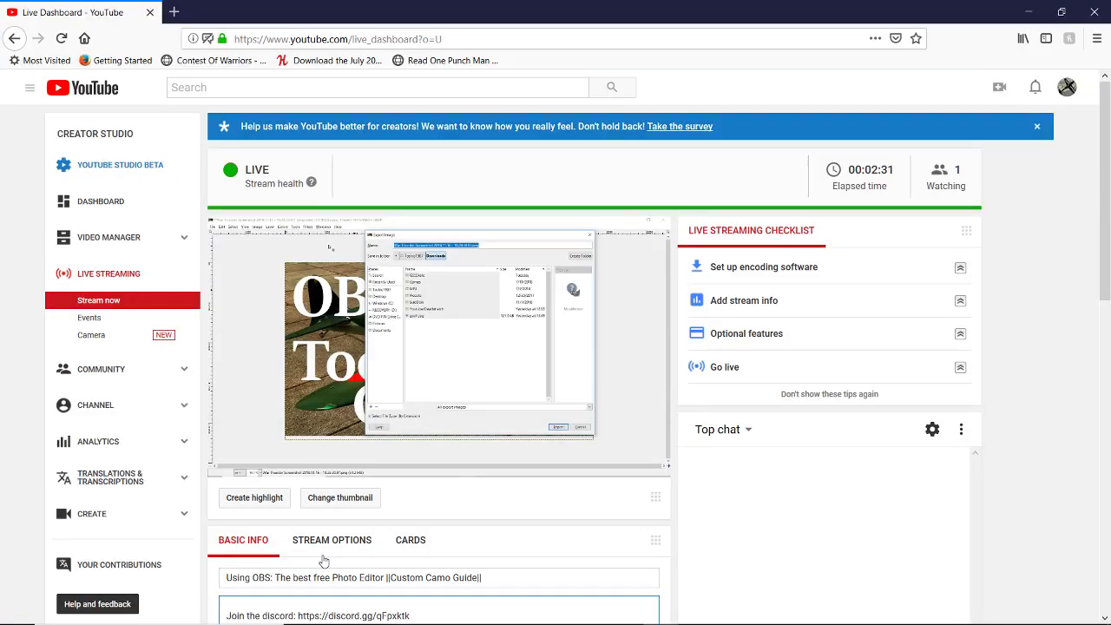
left_click(333, 506)
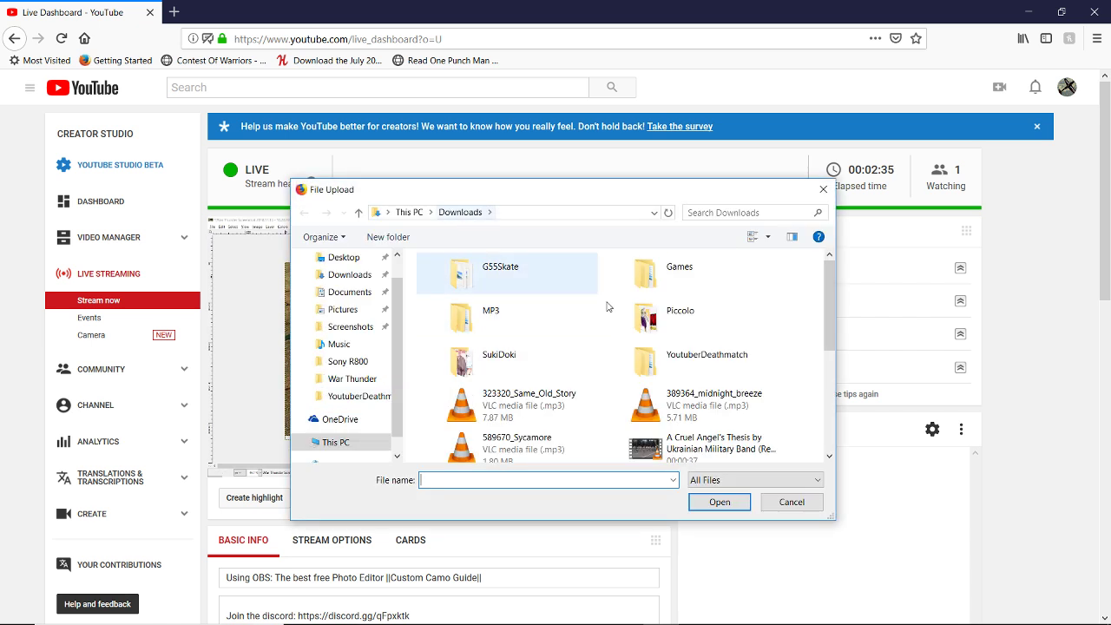
scroll(613, 310, "down", 5)
double_click(650, 446)
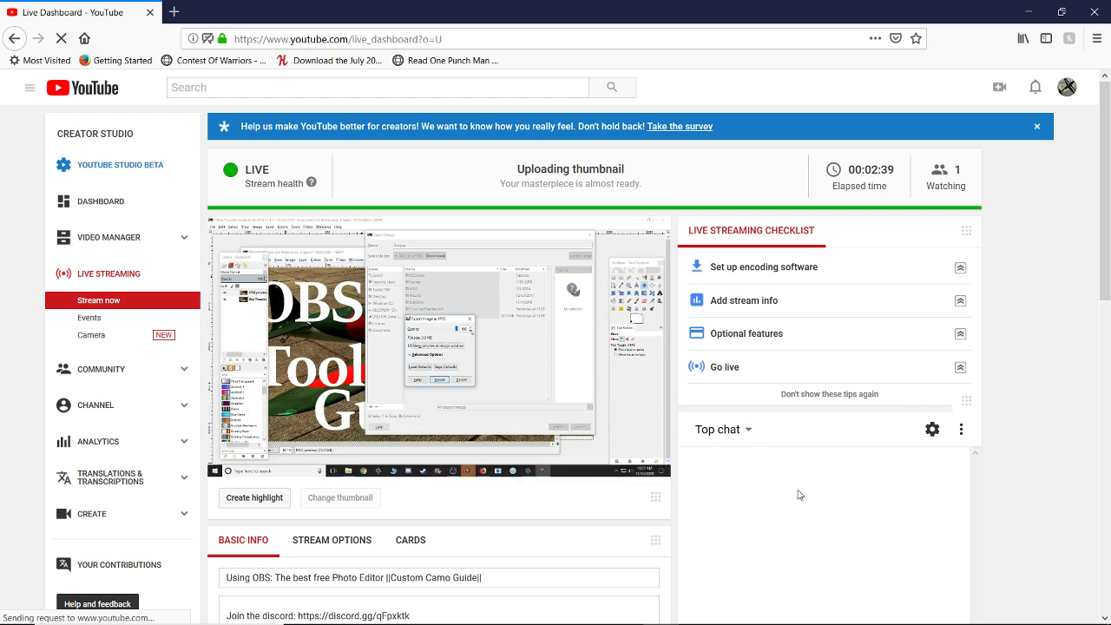
Switch to War Thunder and create a user skin sample for the A6M5 Ko from its customization screen
key("alt+Tab")
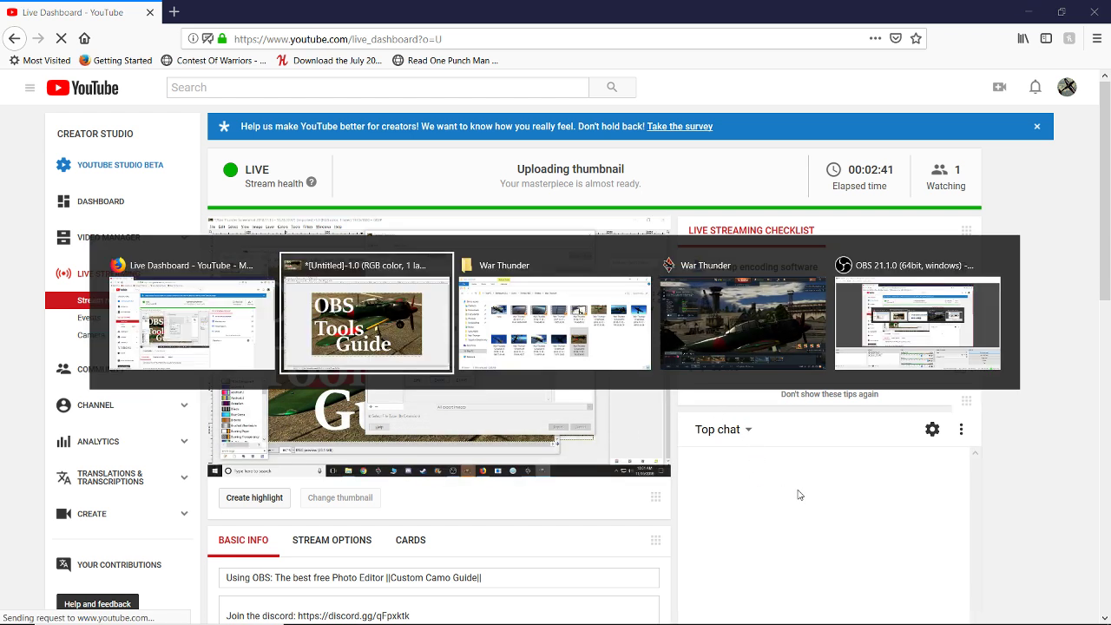
key("alt+Tab")
key("alt+Tab")
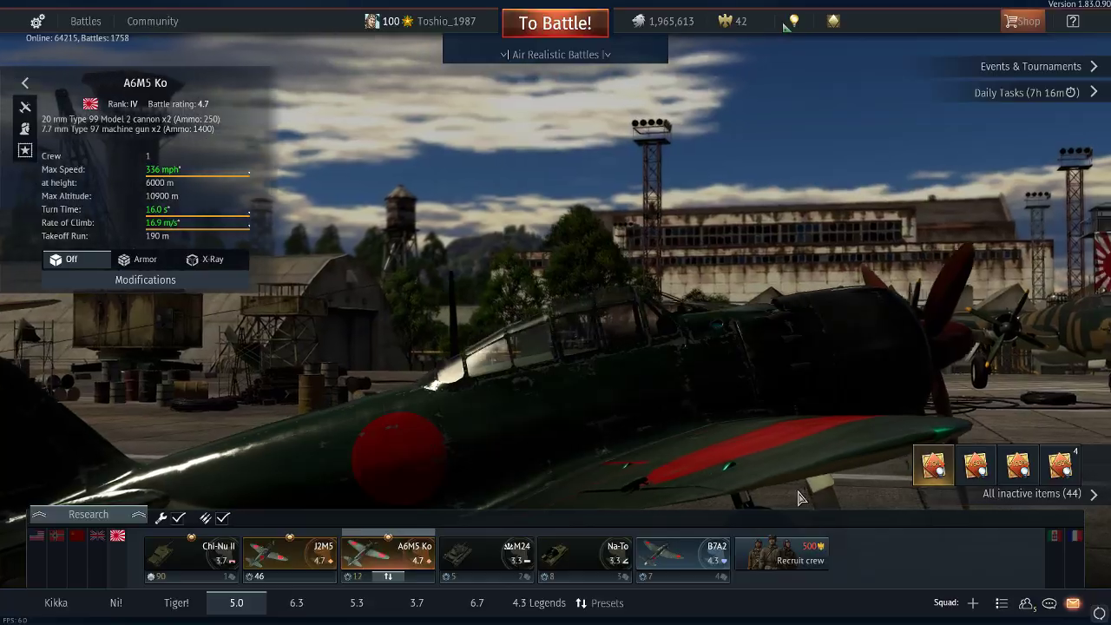
left_click_drag(799, 498, 590, 388)
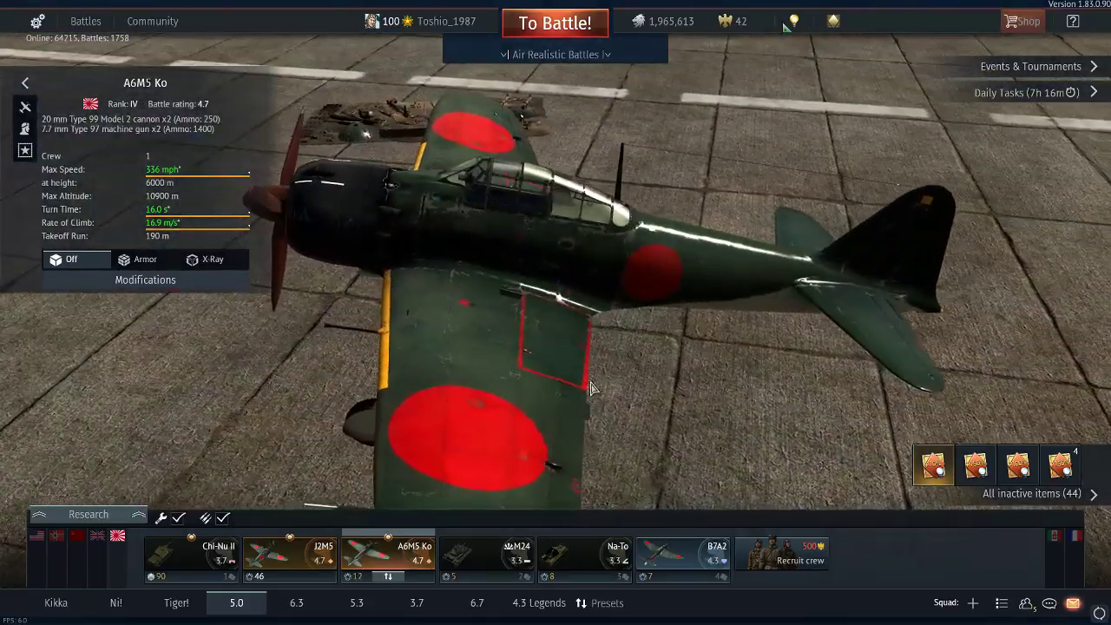
left_click(387, 555)
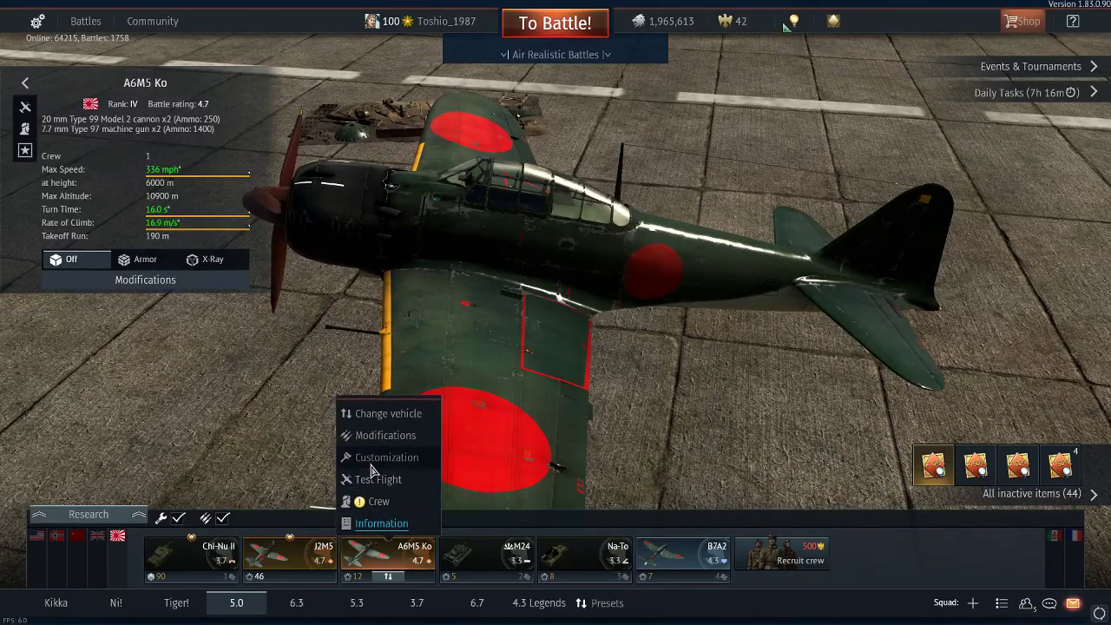
left_click(371, 464)
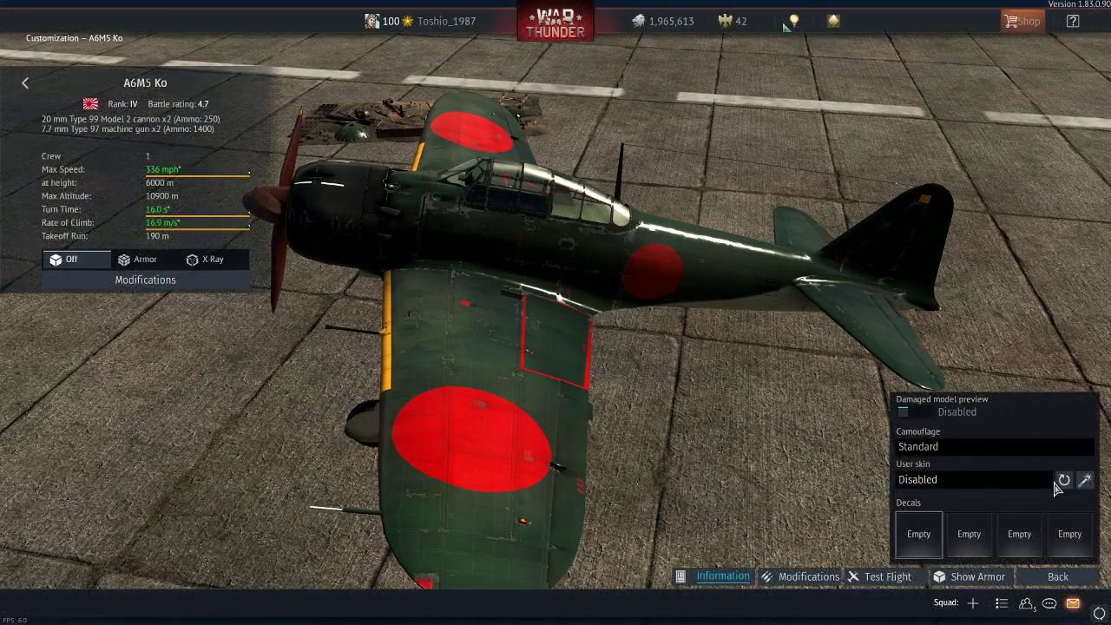
left_click(1085, 480)
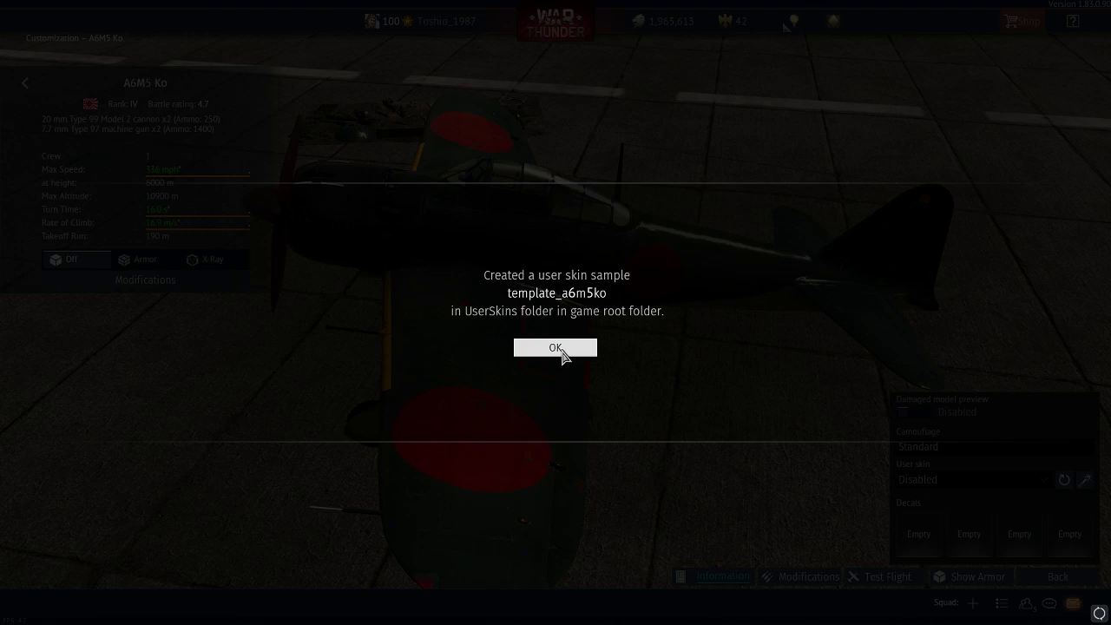
left_click(564, 352)
Switch to File Explorer and open the UserSkins folder inside the WarThunder game folder
key("alt+Tab")
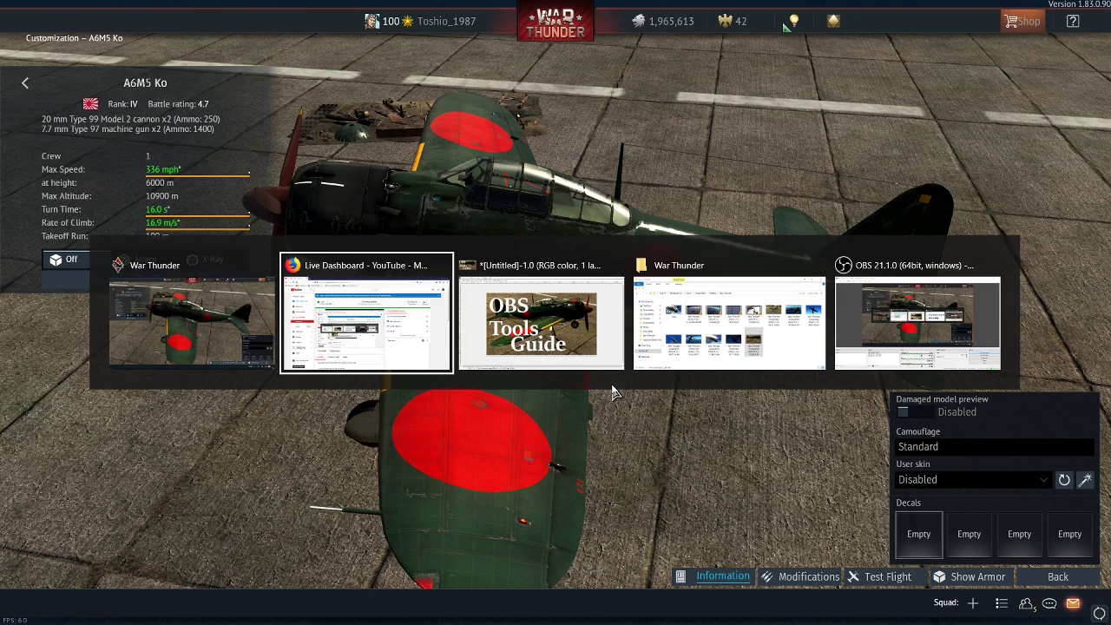
key("alt+Tab")
key("alt+Tab")
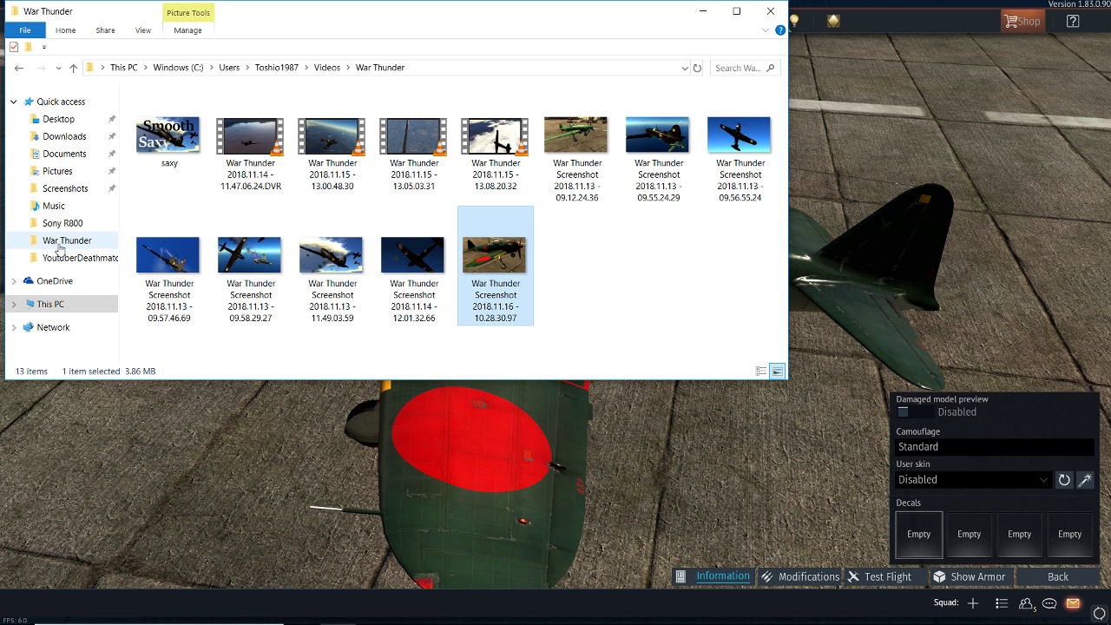
left_click(73, 189)
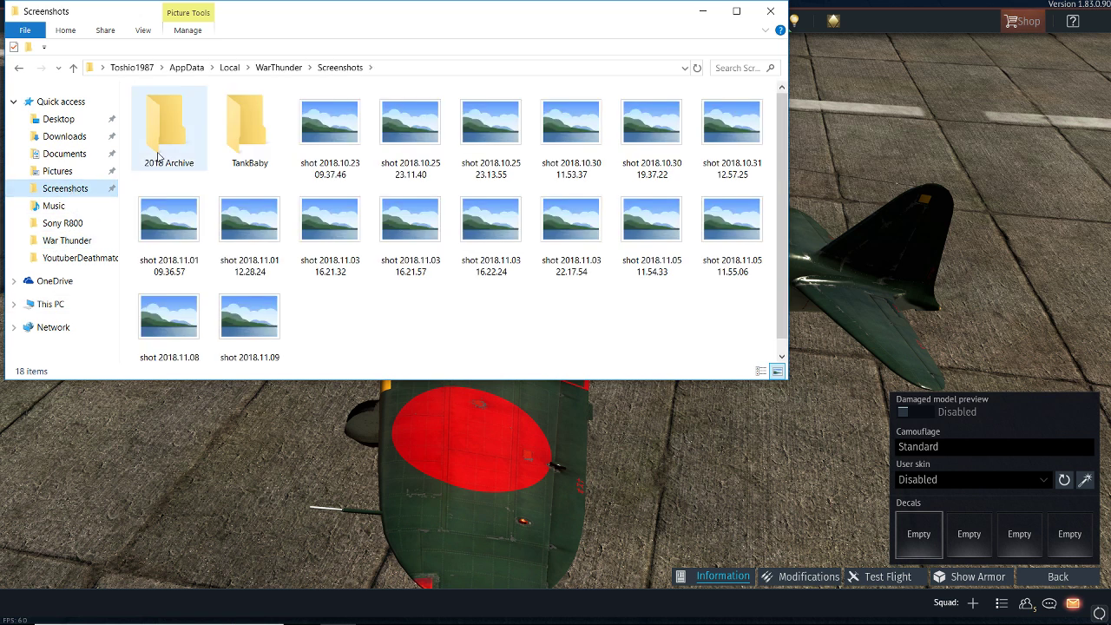
left_click(278, 67)
scroll(341, 233, "down", 3)
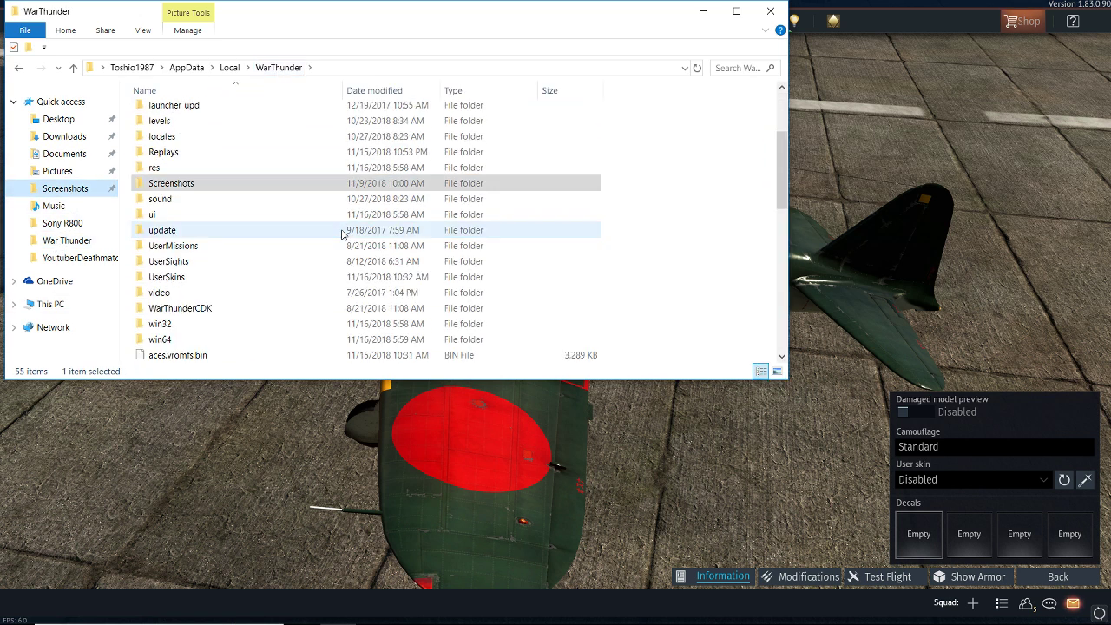
scroll(341, 233, "down", 1)
left_click(167, 232)
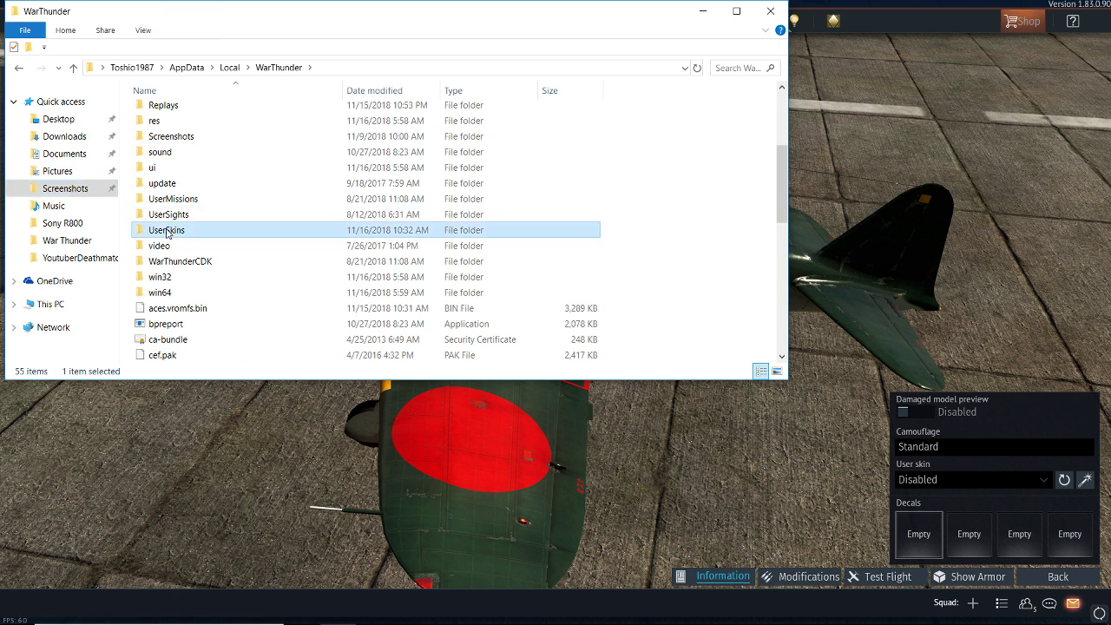
double_click(168, 232)
Open the template_a6m5ko folder and open its a6m5ko_a texture with GNU Image Manipulation Program
scroll(224, 233, "down", 7)
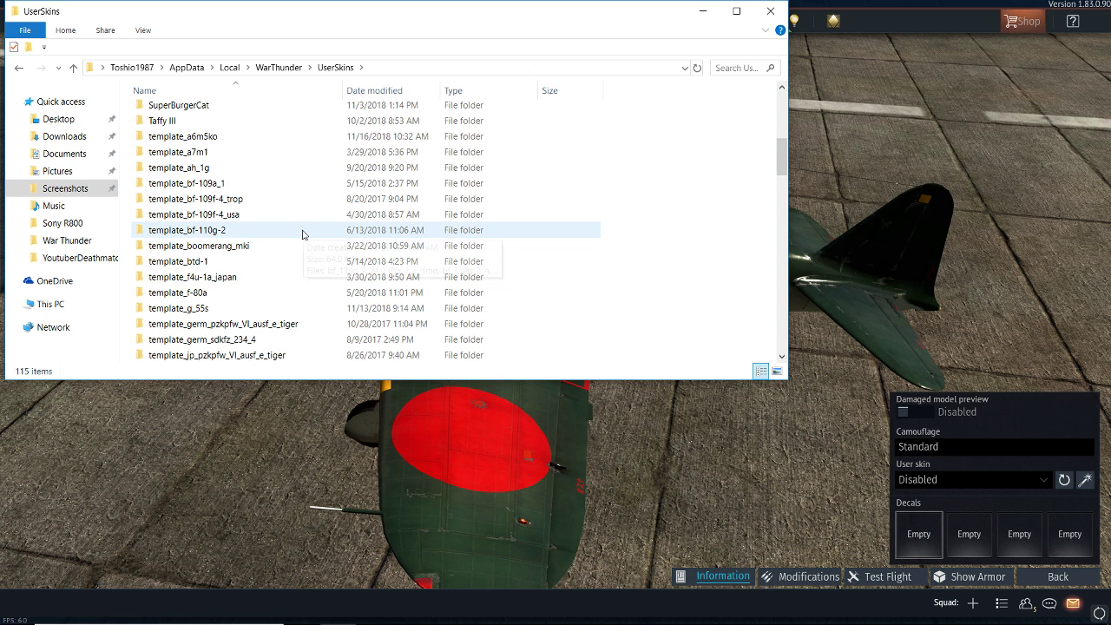
scroll(287, 243, "down", 1)
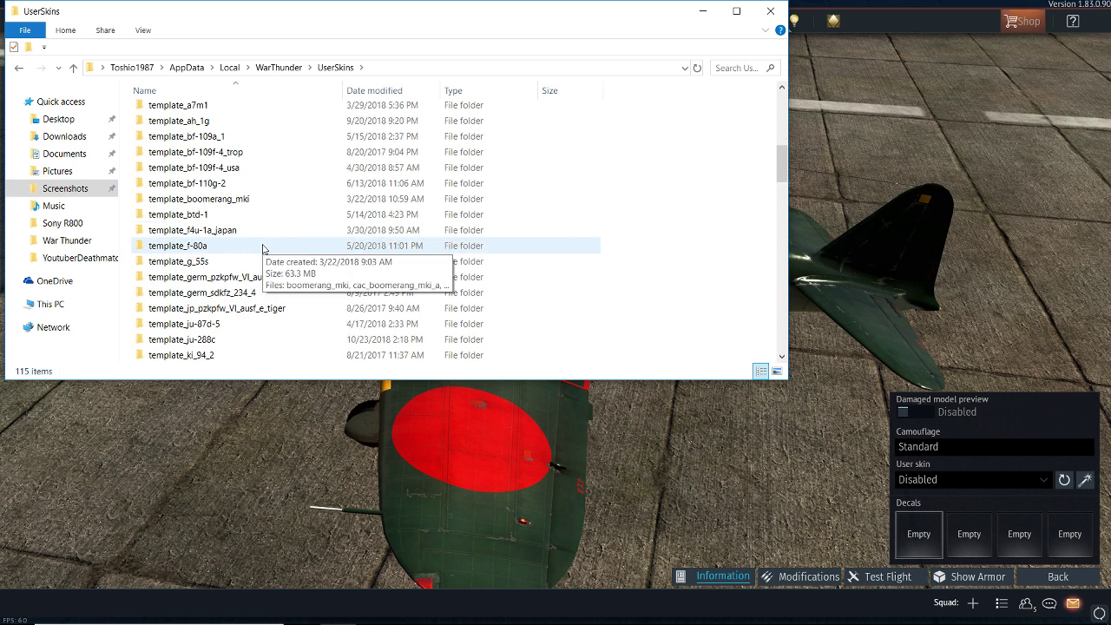
scroll(262, 246, "up", 1)
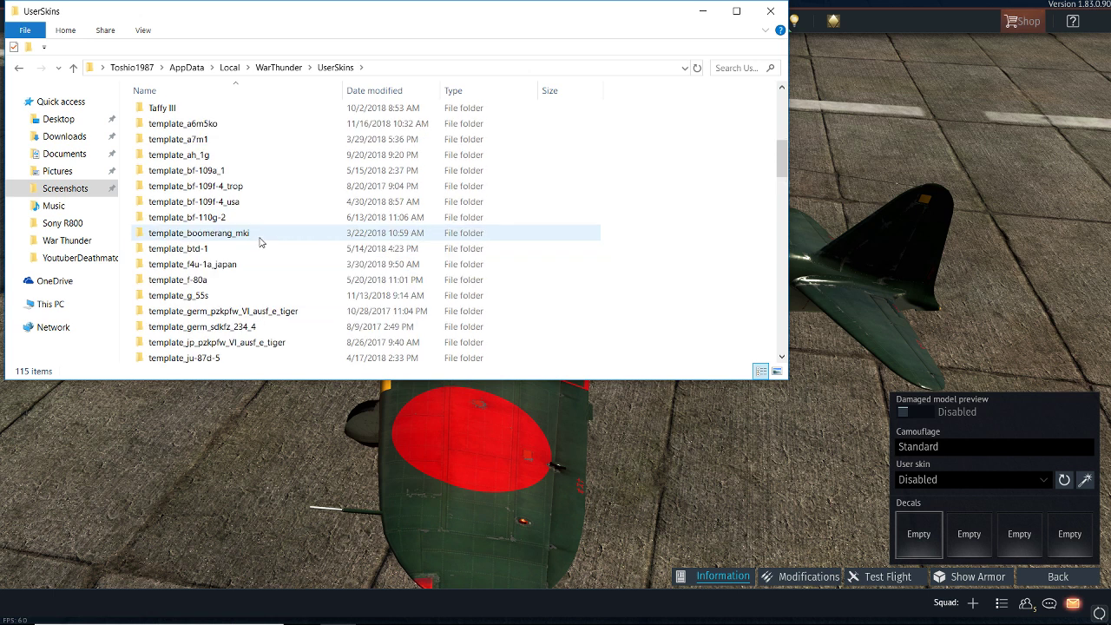
double_click(201, 126)
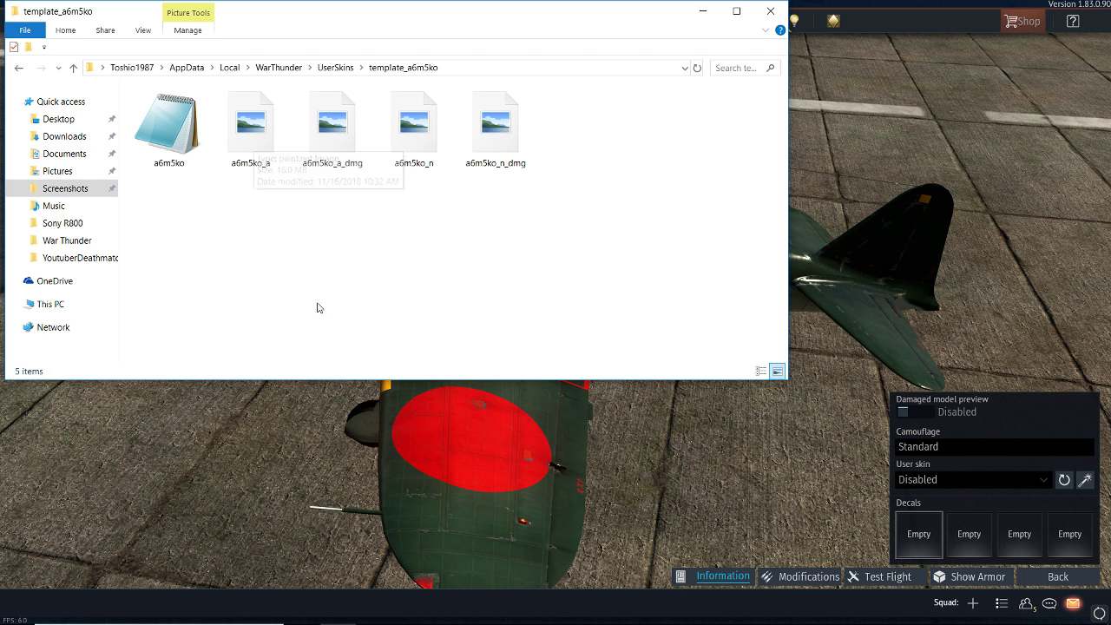
left_click(244, 130)
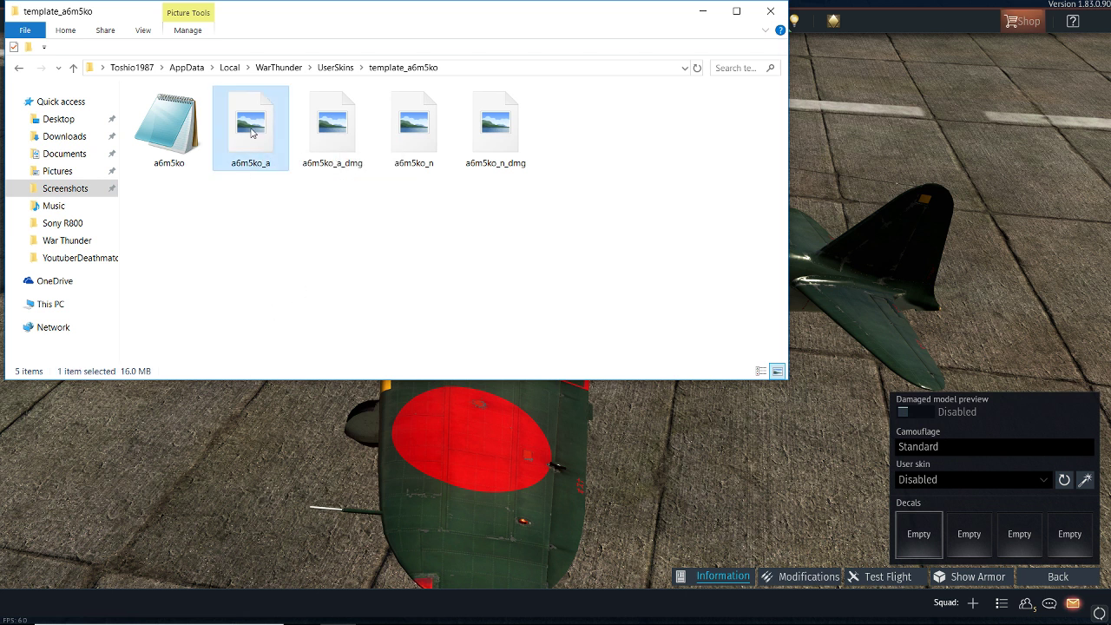
right_click(248, 127)
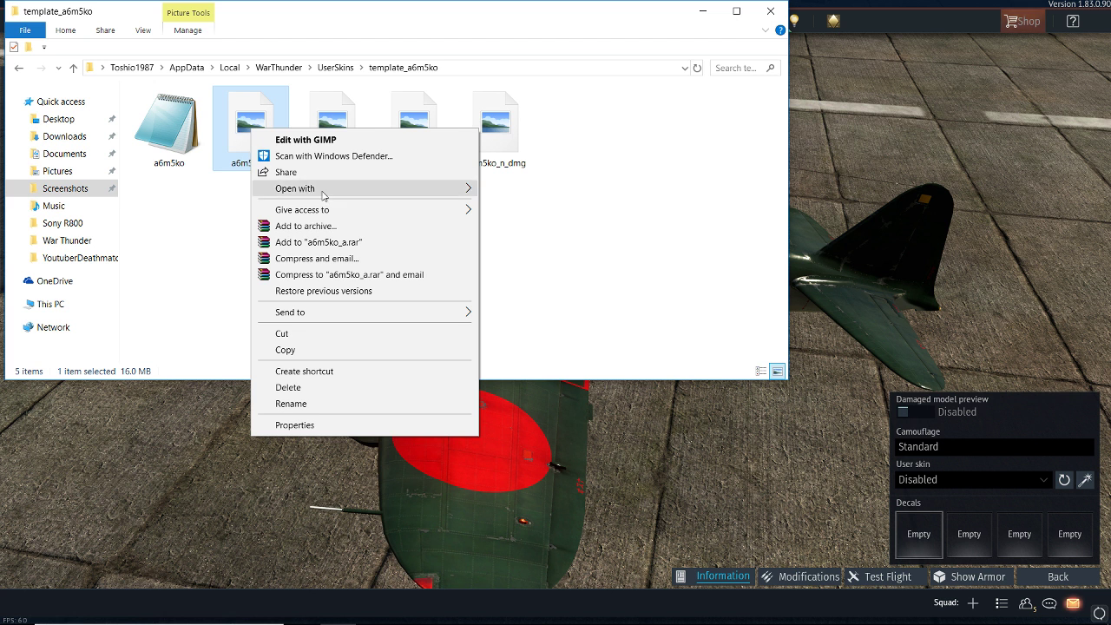
mouse_move(330, 191)
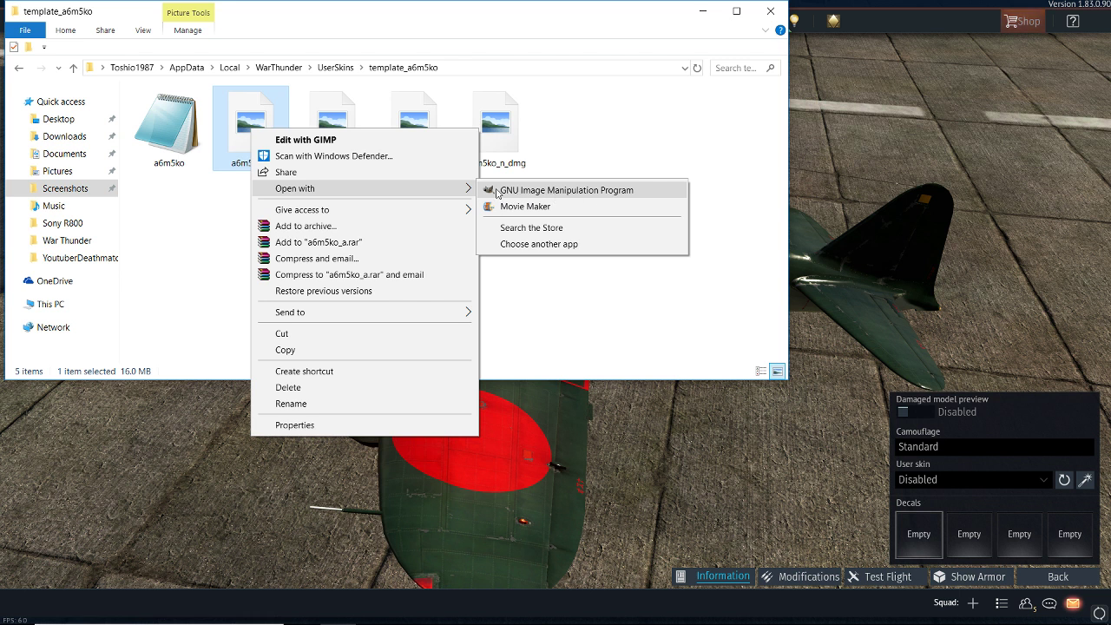
left_click(166, 250)
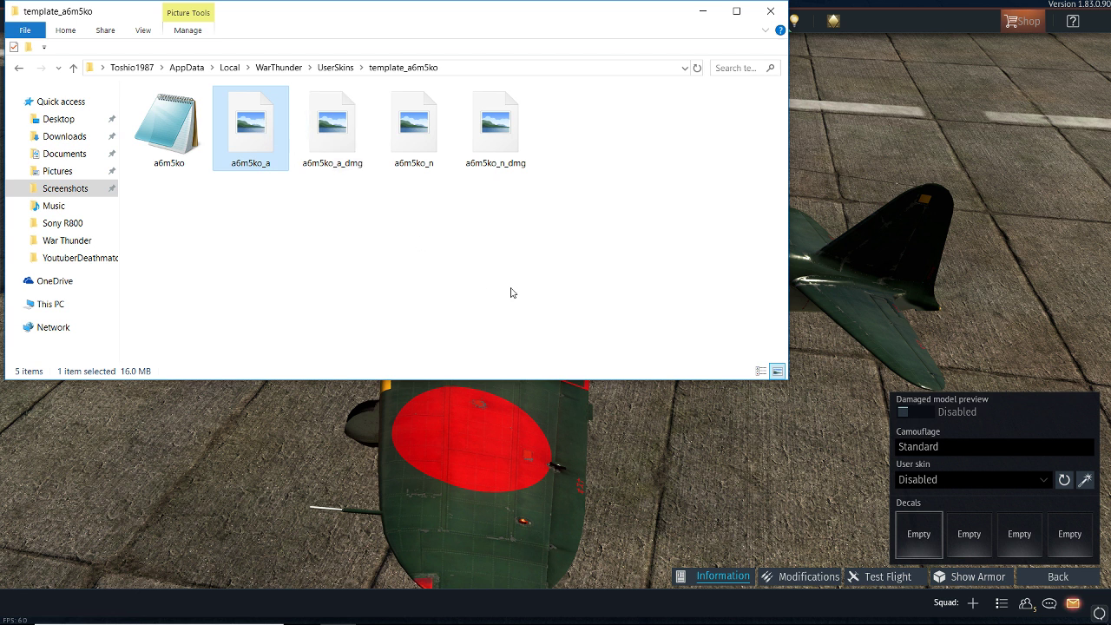
Switch to GIMP's untitled OBS Tools Guide thumbnail image and close it, discarding its changes
mouse_move(589, 610)
key("alt+Tab")
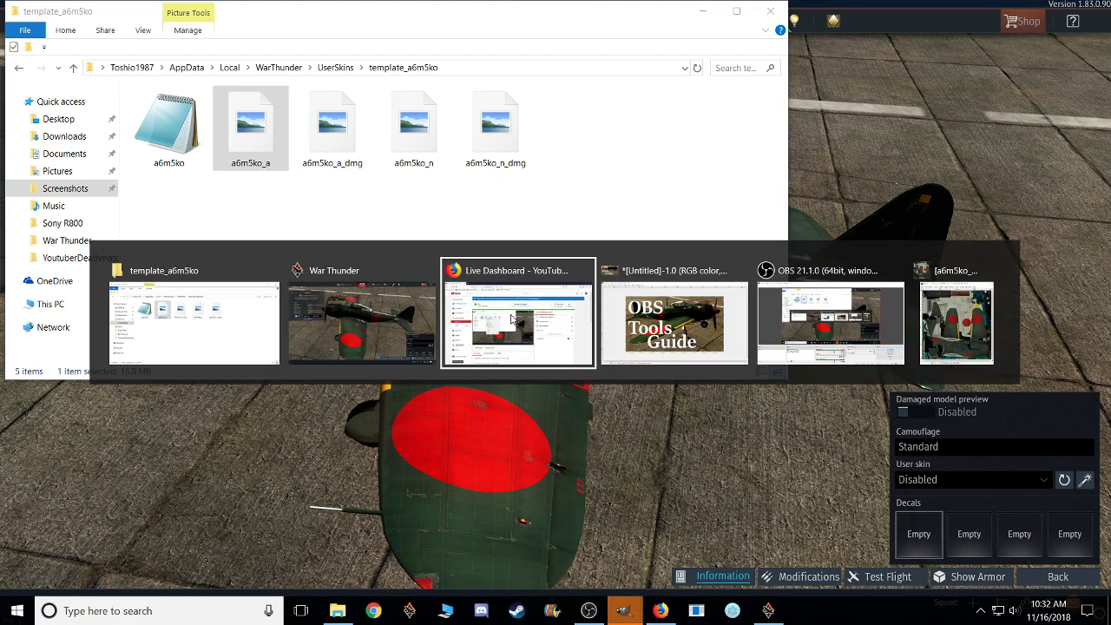
key("alt+Tab")
key("Tab")
key("Tab")
key("Tab")
key("Tab")
key("Tab")
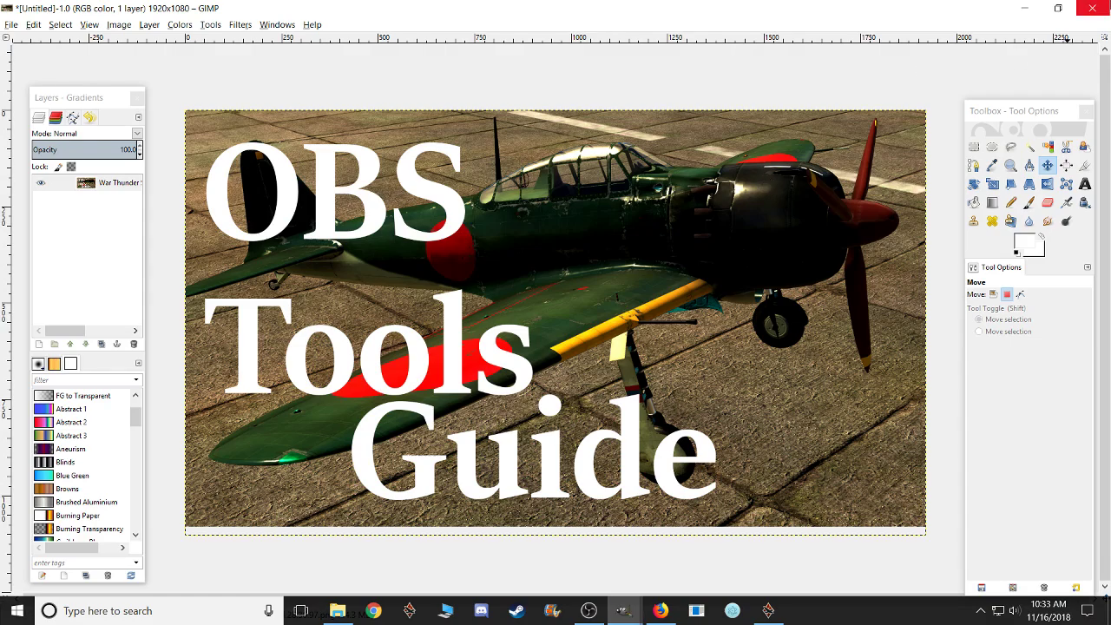
key("ctrl+w")
left_click(580, 410)
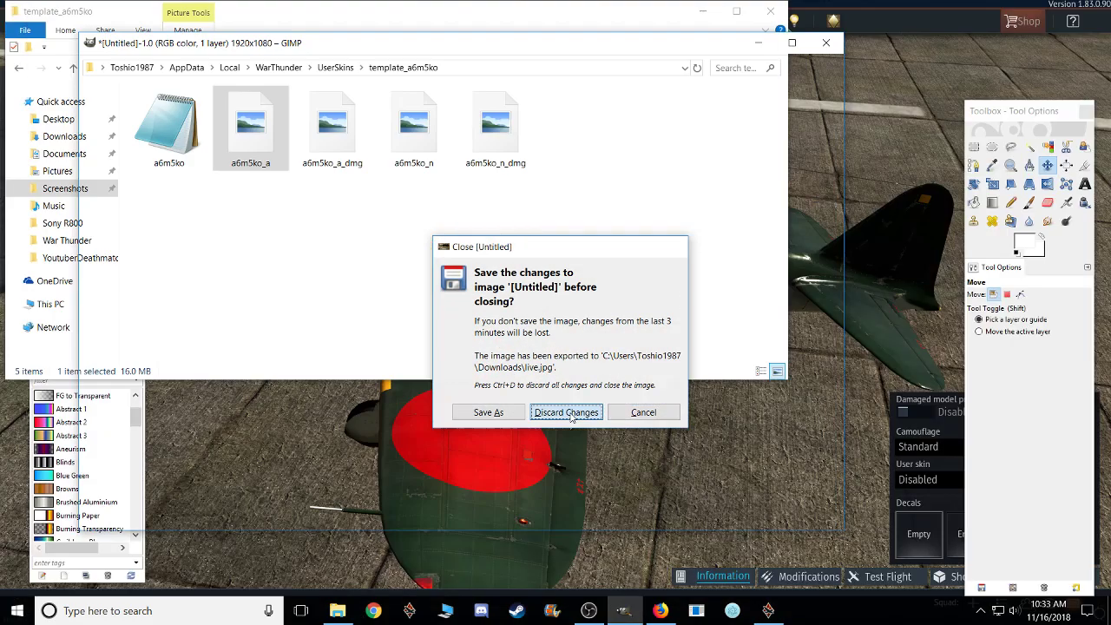
Switch to the GIMP window holding the a6m5ko_a texture and maximize it
key("alt+Tab")
key("Tab")
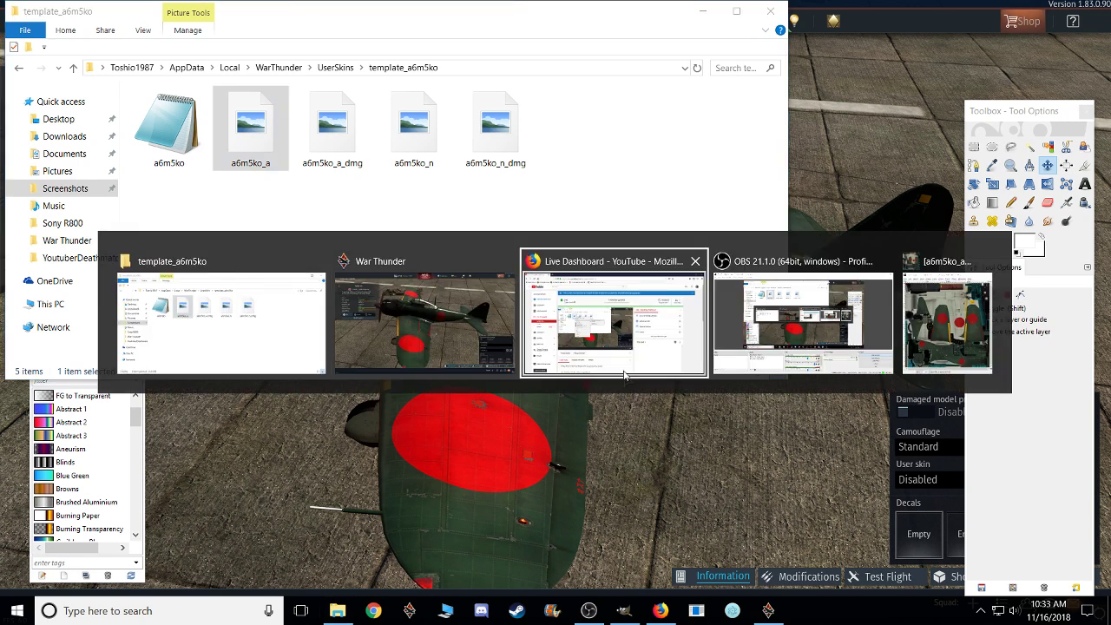
key("Tab")
key("Tab")
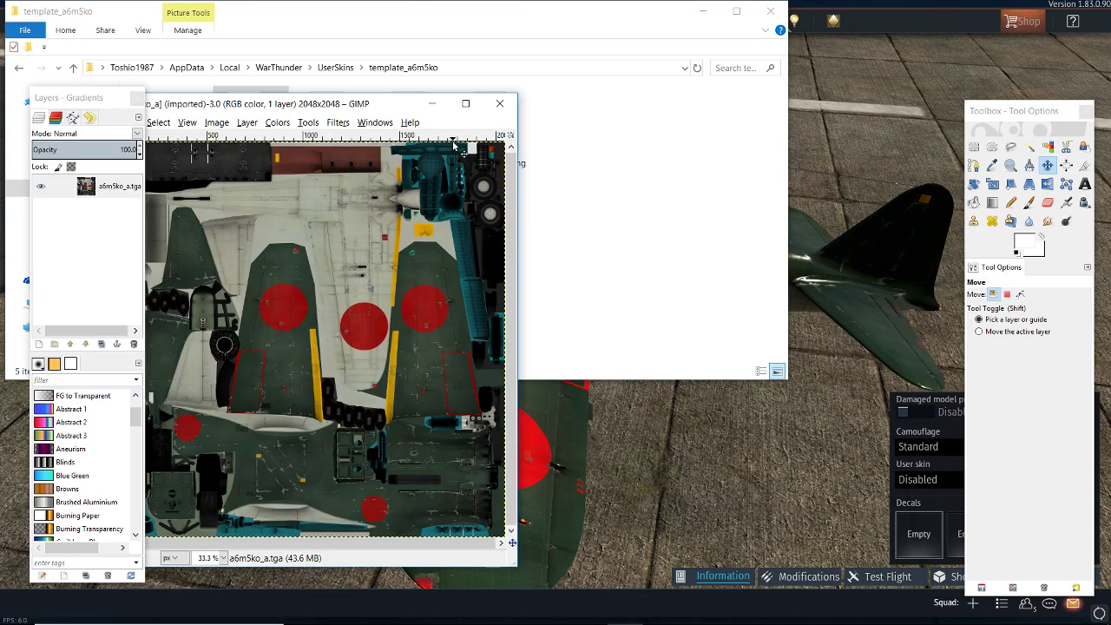
left_click(466, 104)
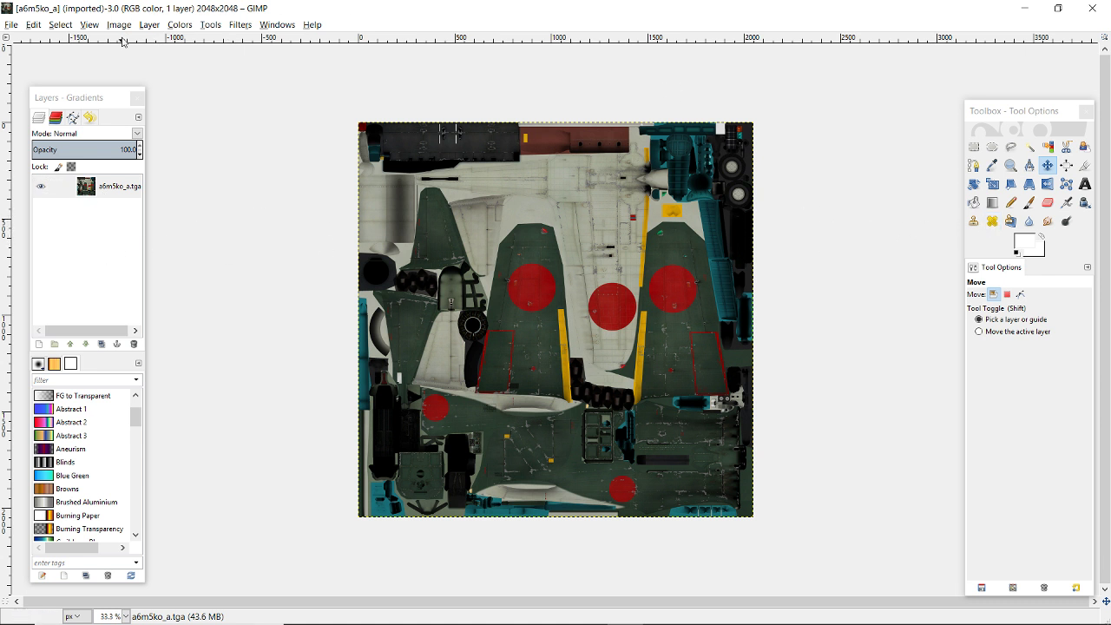
left_click(113, 100)
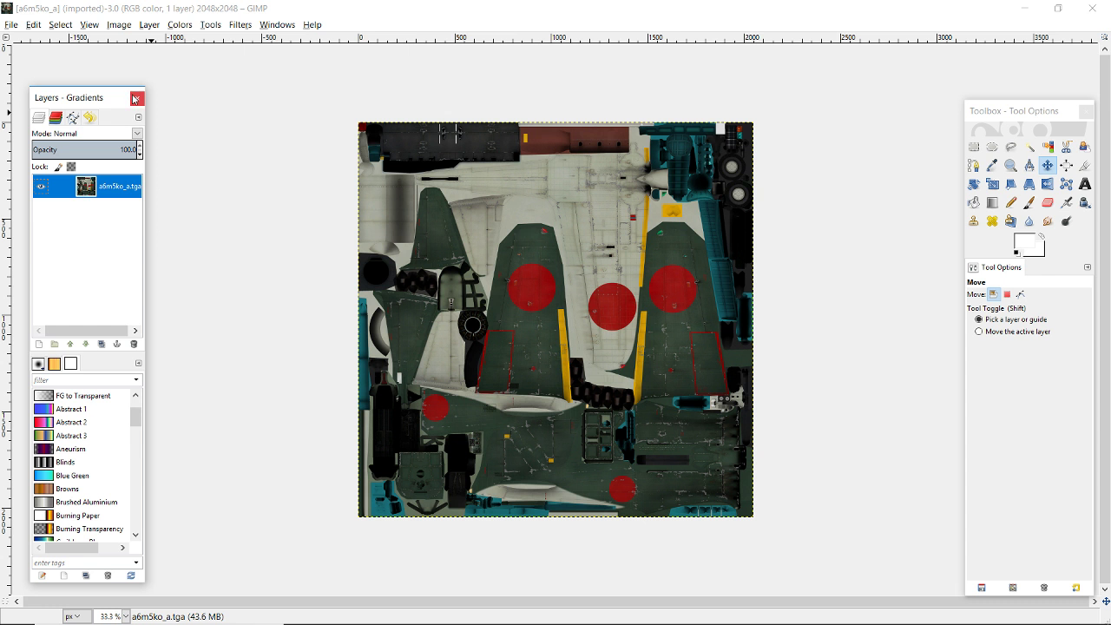
left_click(87, 28)
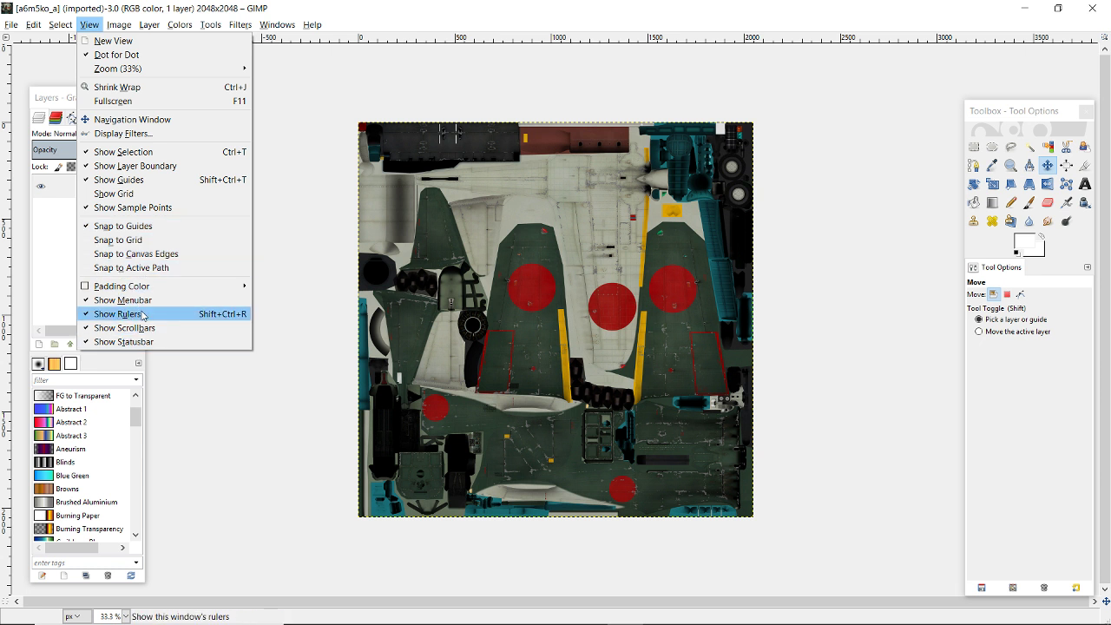
mouse_move(159, 287)
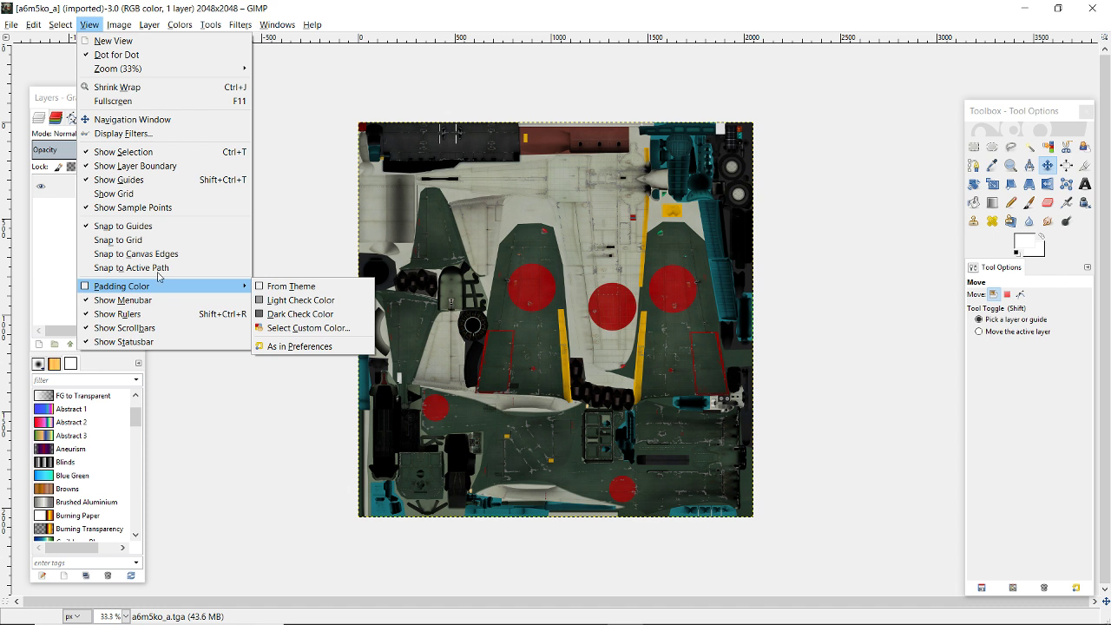
left_click(108, 24)
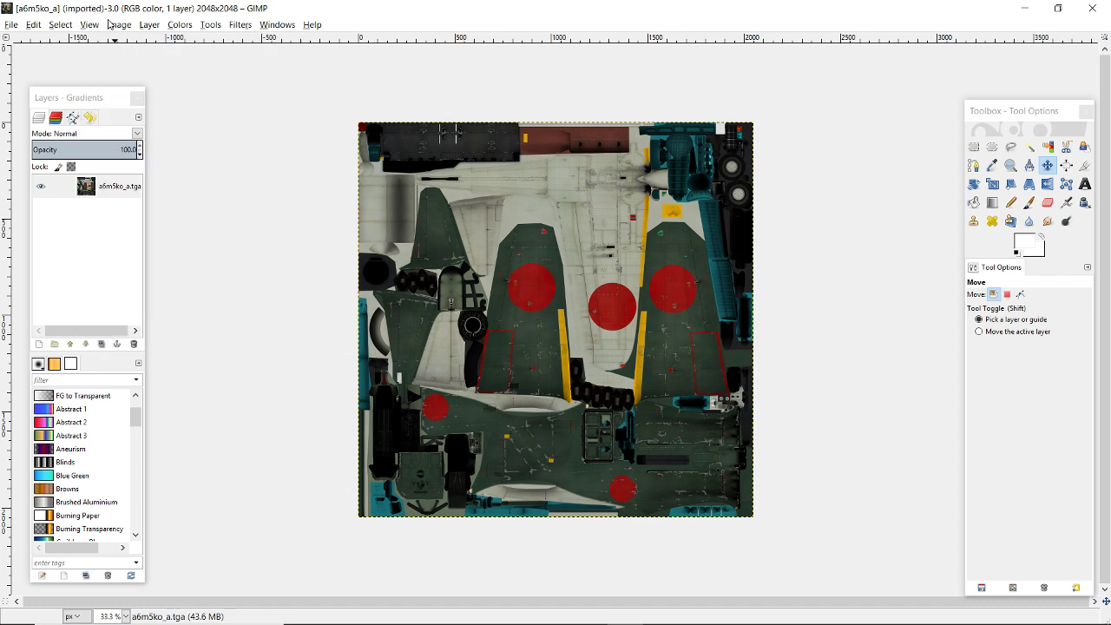
left_click(210, 26)
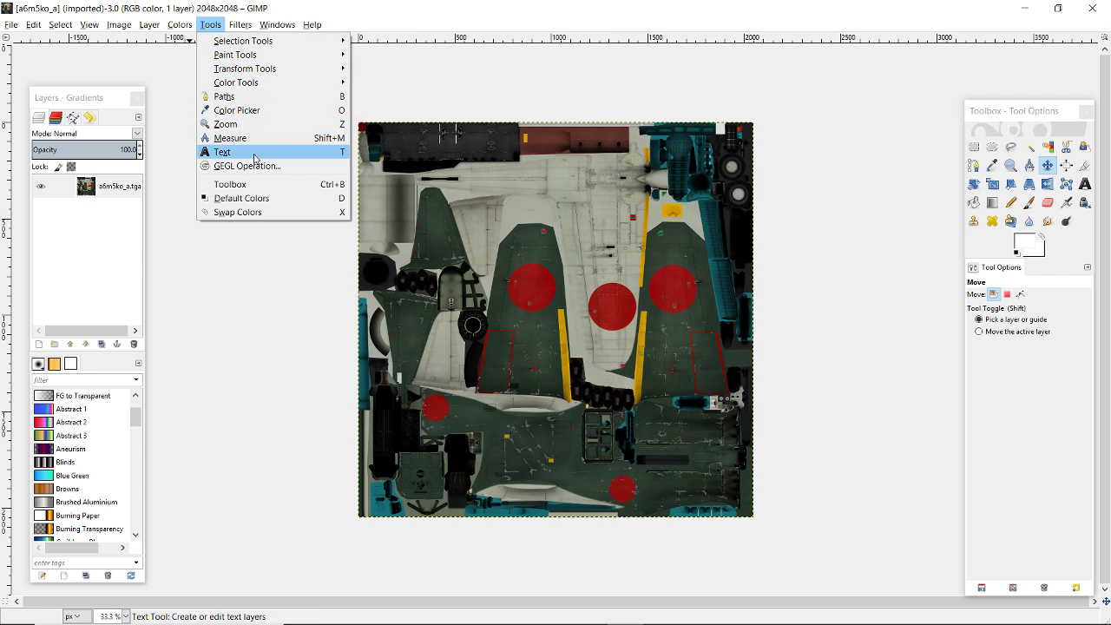
left_click(219, 26)
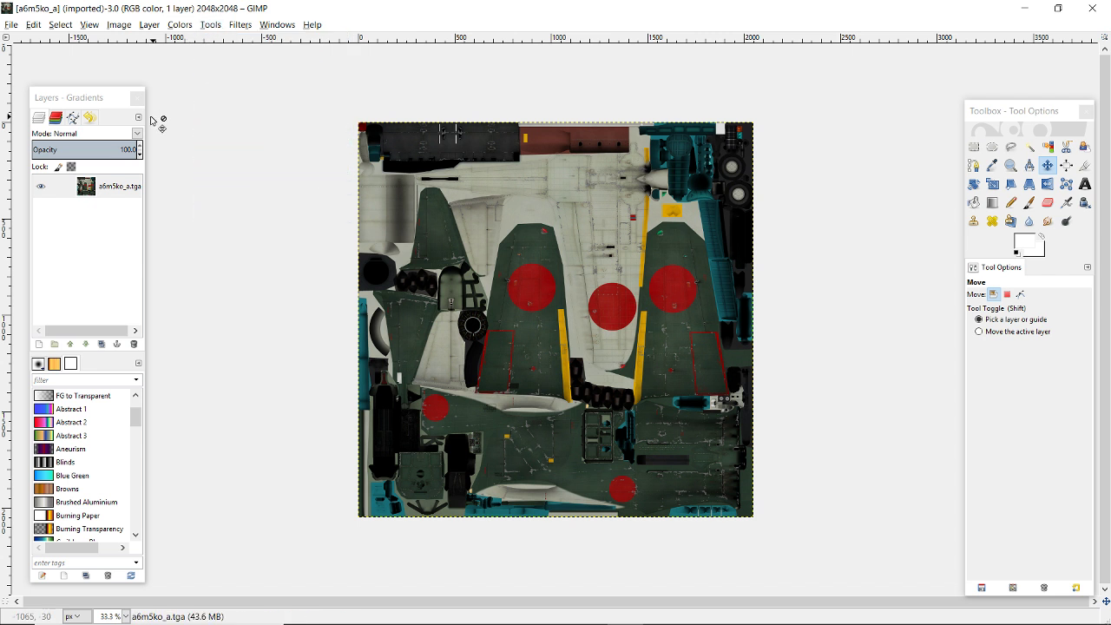
Move the floating Layers and Toolbox windows slightly higher beside the texture
left_click_drag(104, 98, 99, 73)
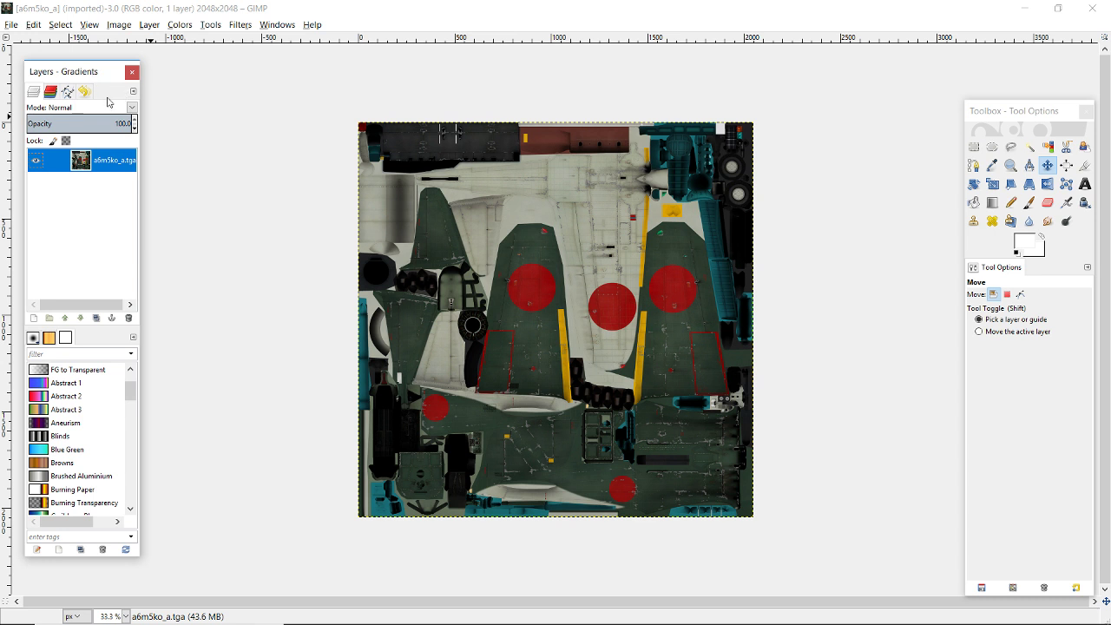
left_click_drag(1000, 112, 1000, 63)
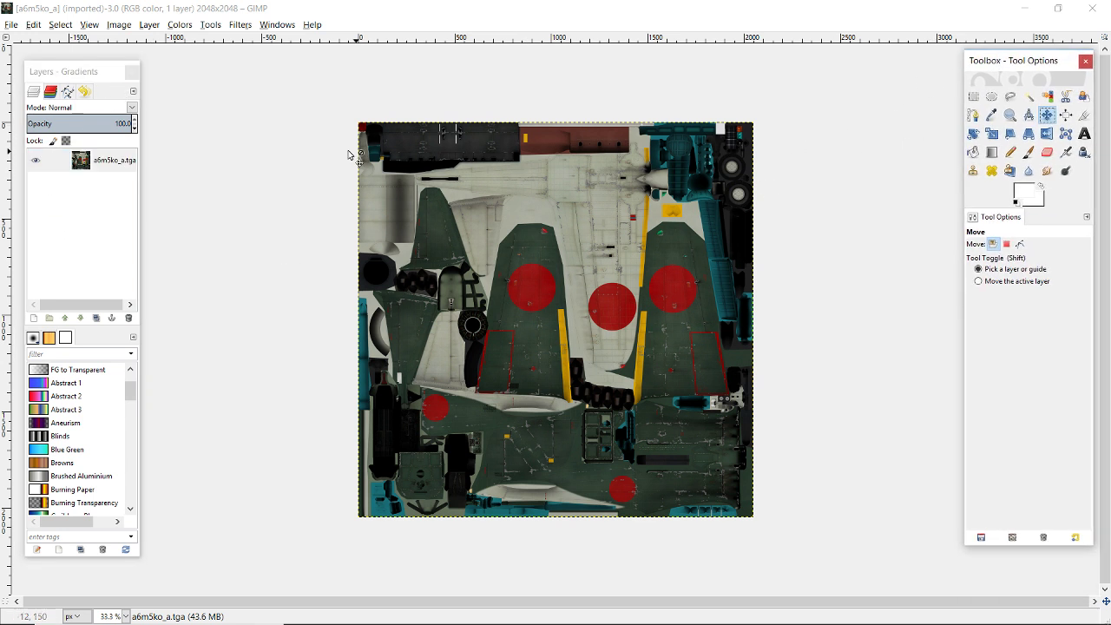
left_click(85, 216)
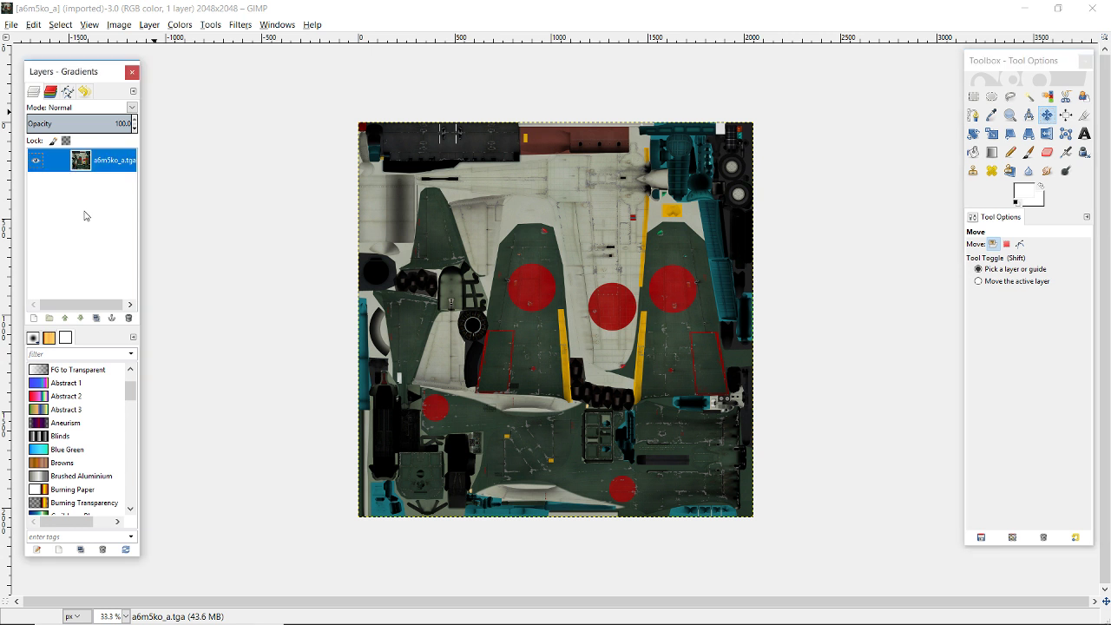
Add a new 2048 × 2048 px layer named Layer with transparency fill above the texture layer
left_click(35, 318)
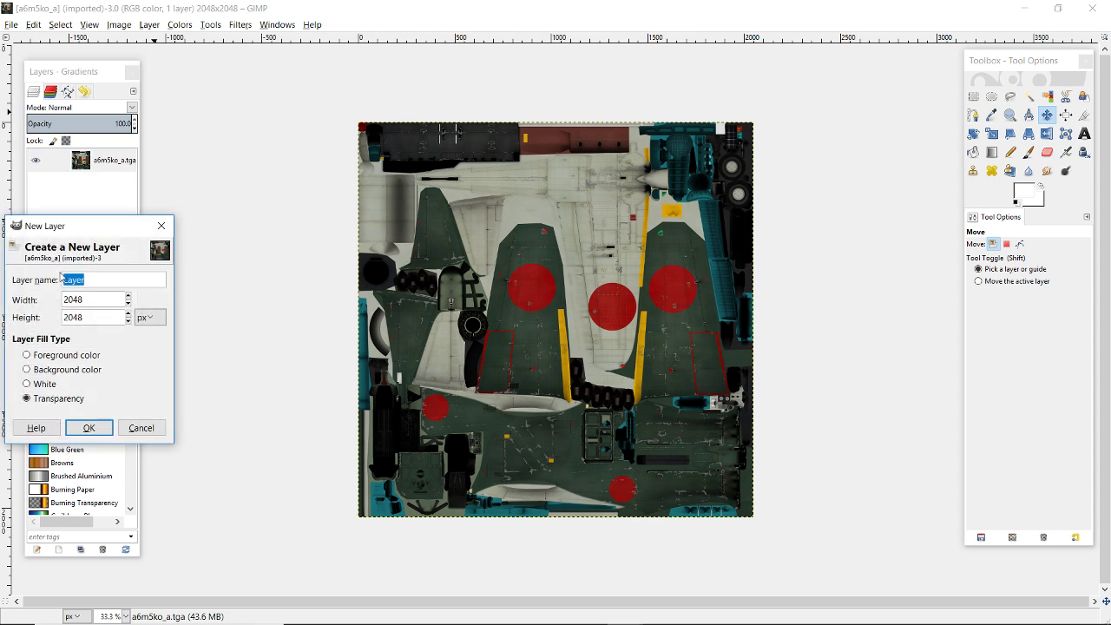
left_click(89, 427)
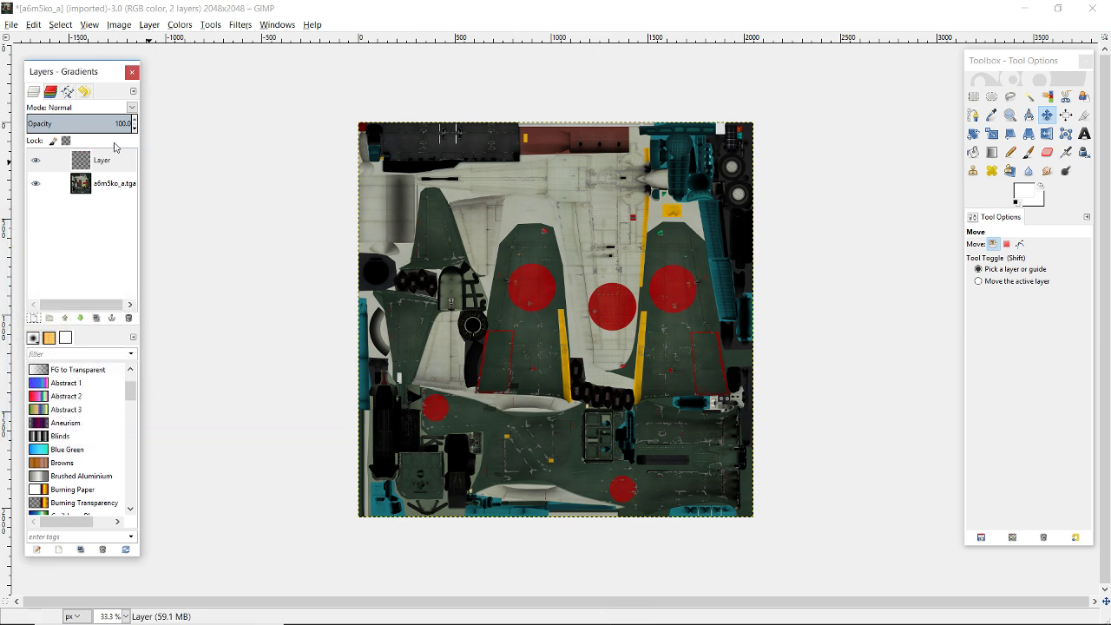
left_click(34, 318)
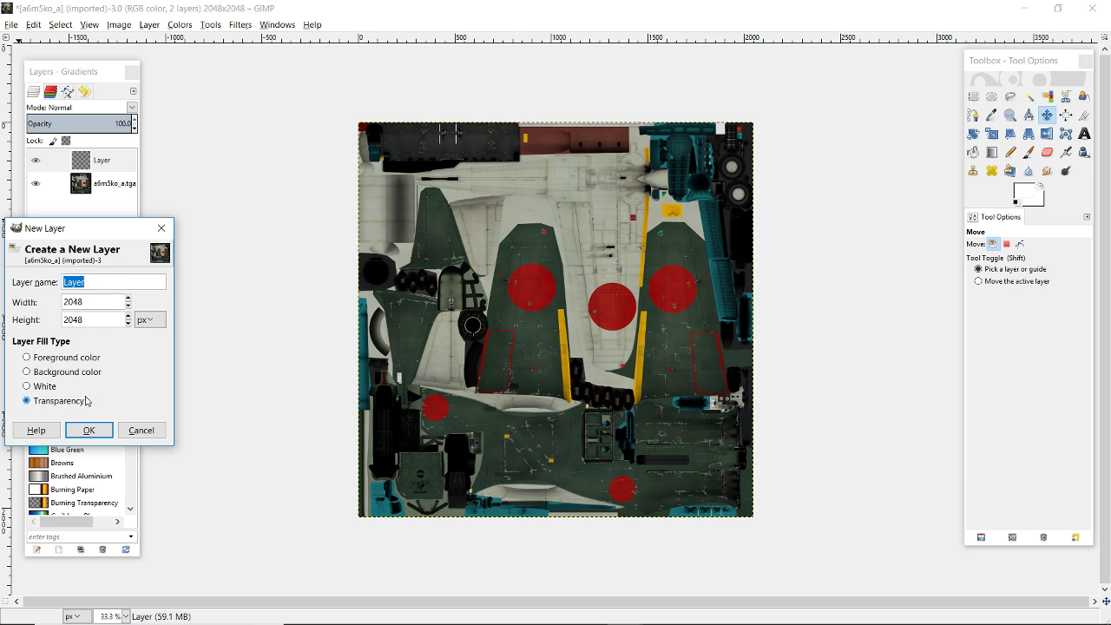
left_click(141, 431)
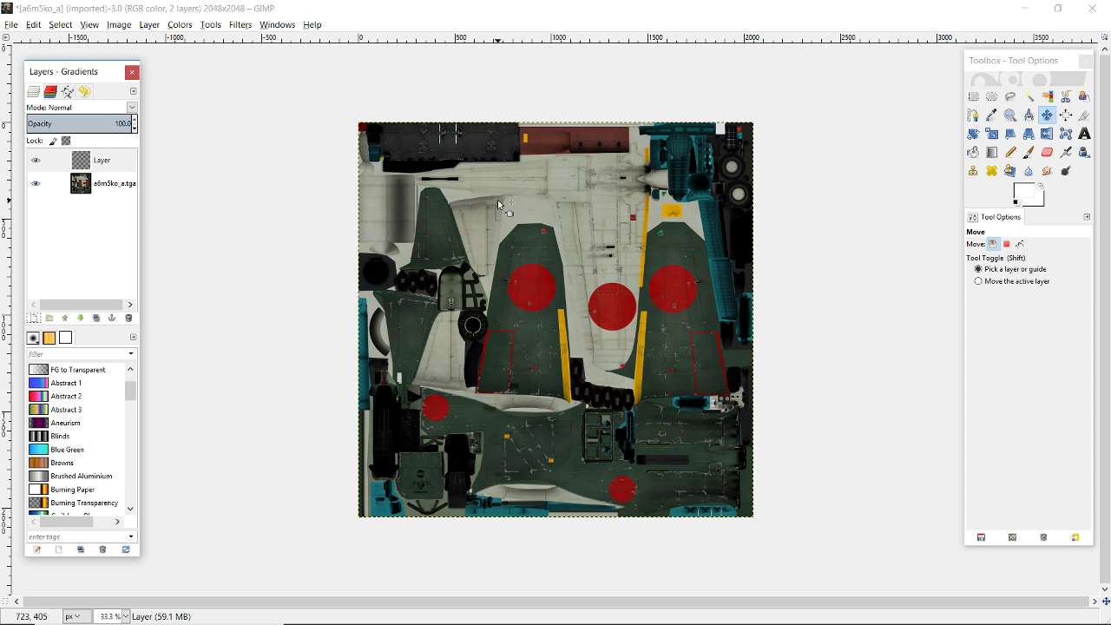
Copy the contents of the a6m5ko_a.tga layer and paste them onto the new transparent layer
left_click(107, 189)
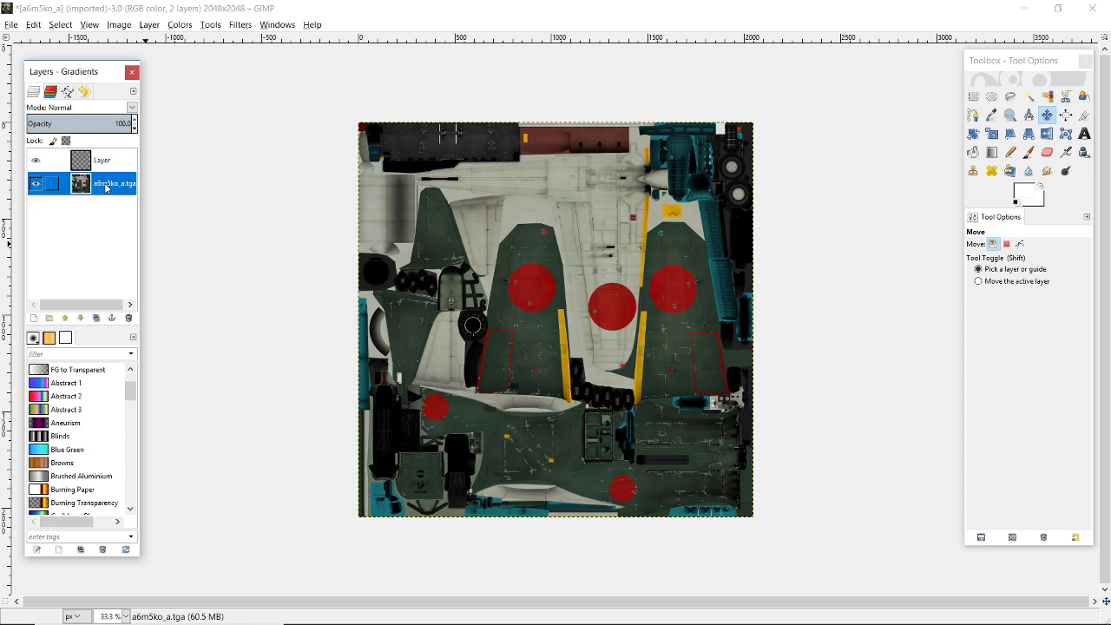
key("ctrl+c")
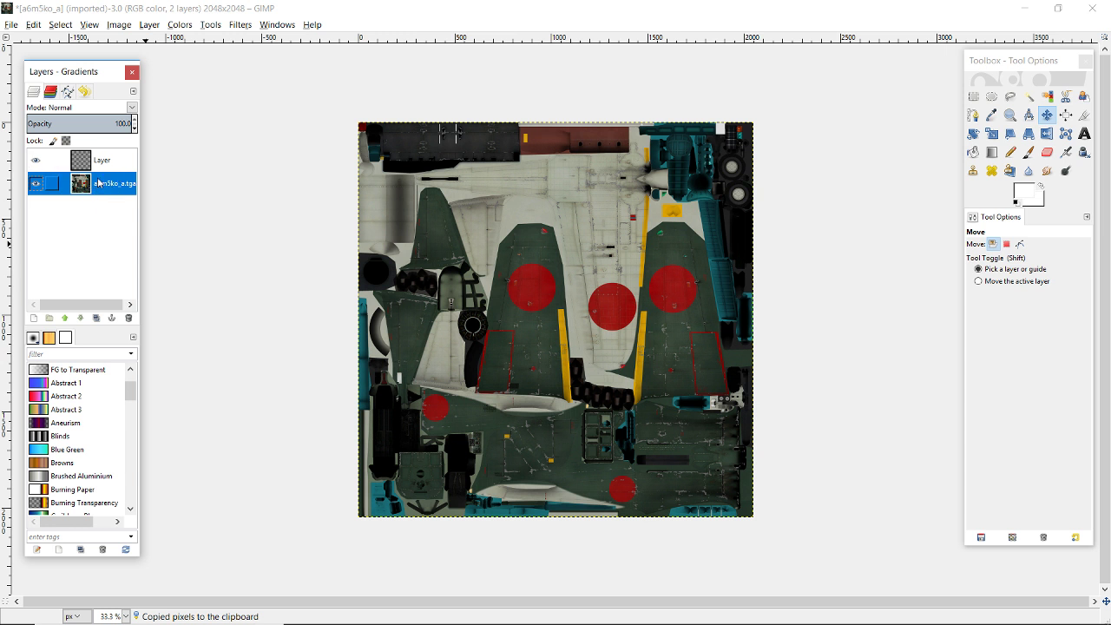
left_click(105, 164)
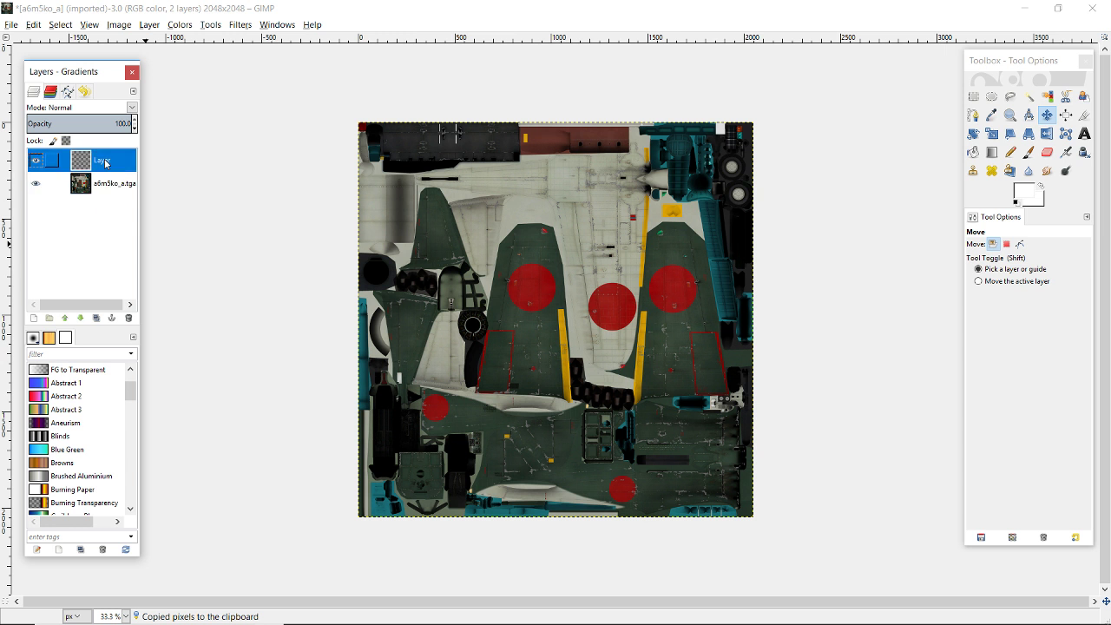
key("ctrl+v")
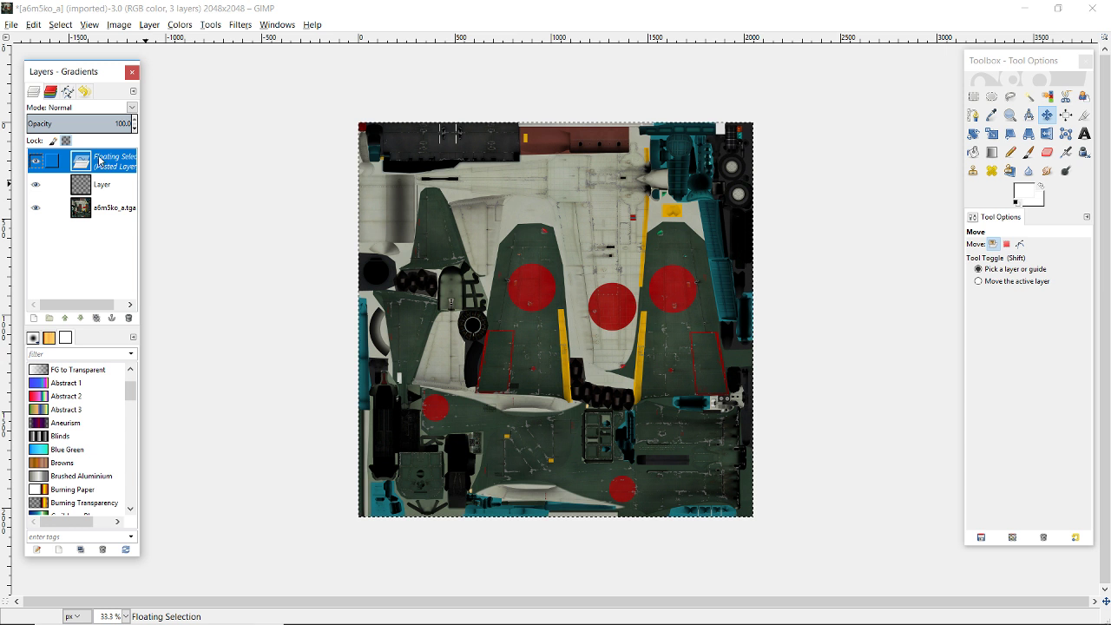
Hide the original a6m5ko_a.tga layer and toggle the new layer's visibility off and on
left_click(37, 209)
left_click(36, 185)
left_click(37, 186)
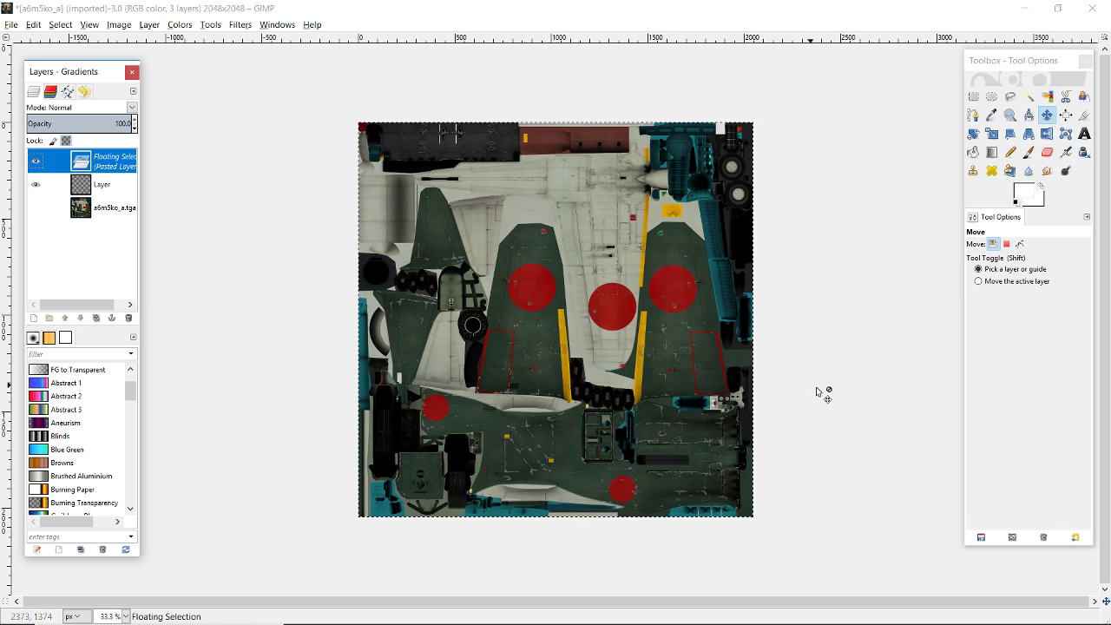
Anchor the pasted floating selection onto the new layer, and turn off that layer's visibility
right_click(118, 161)
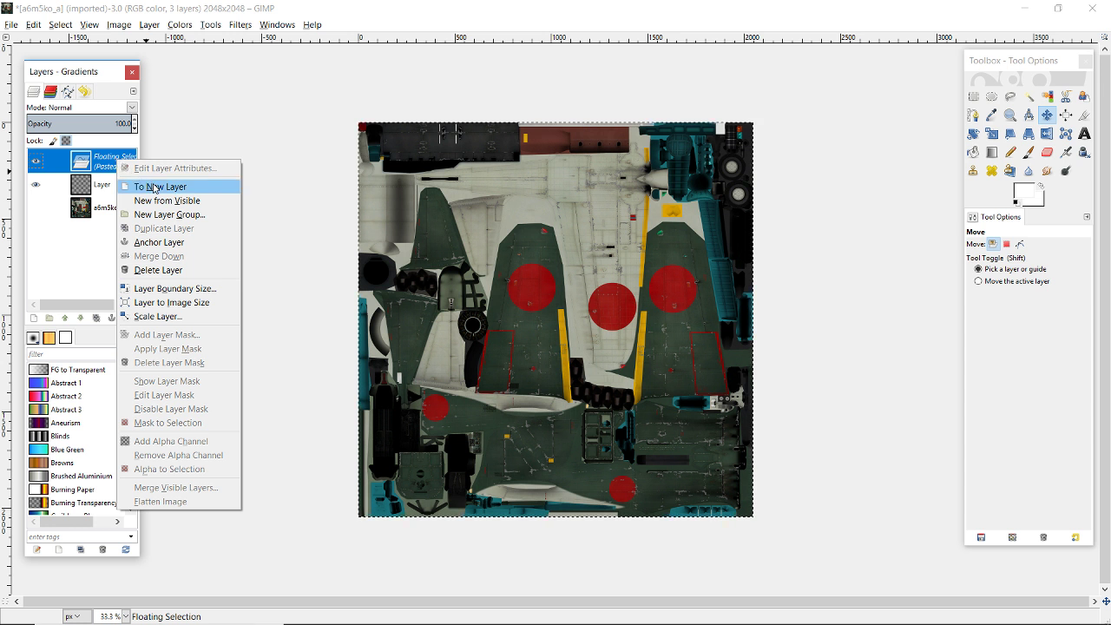
left_click(168, 244)
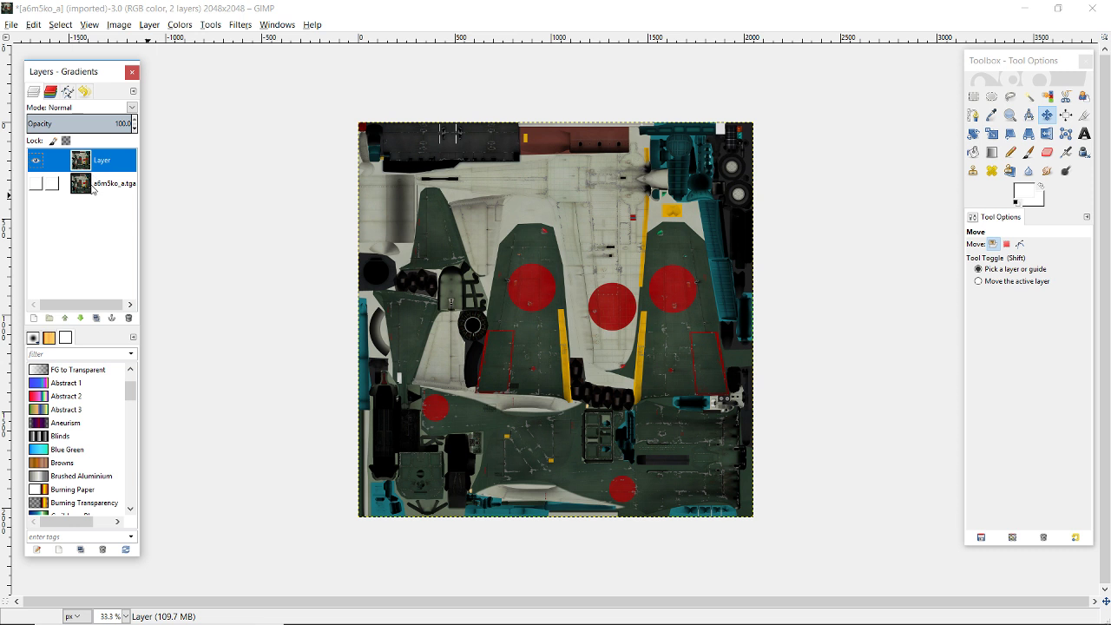
left_click(36, 159)
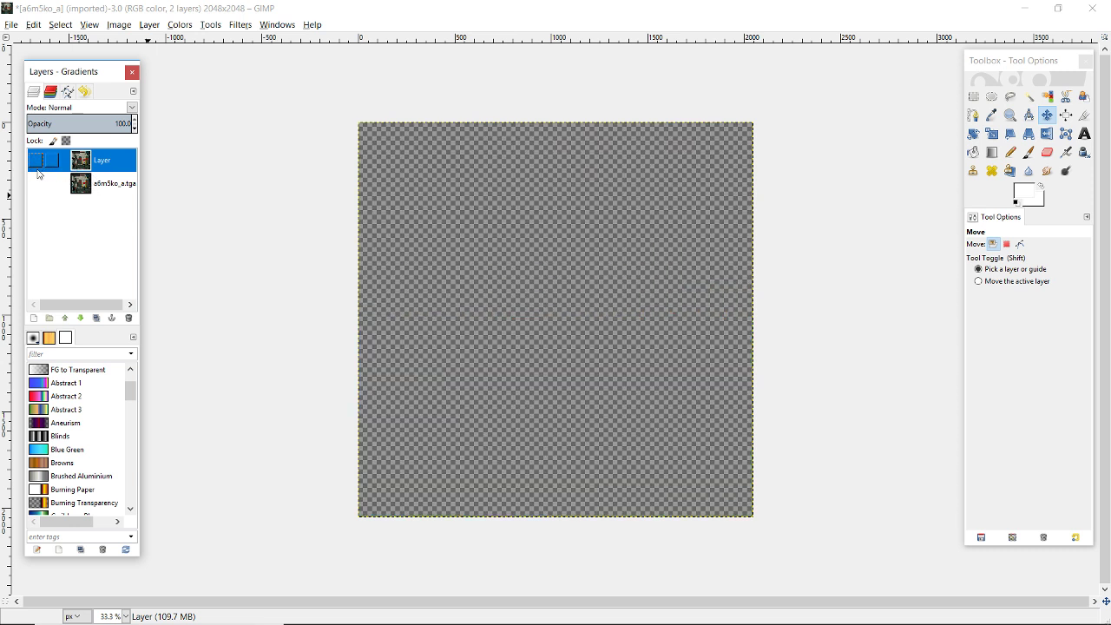
Make both a6m5ko_a.tga and its copy named Layer visible, and toggle the copy's visibility to compare them
left_click(36, 183)
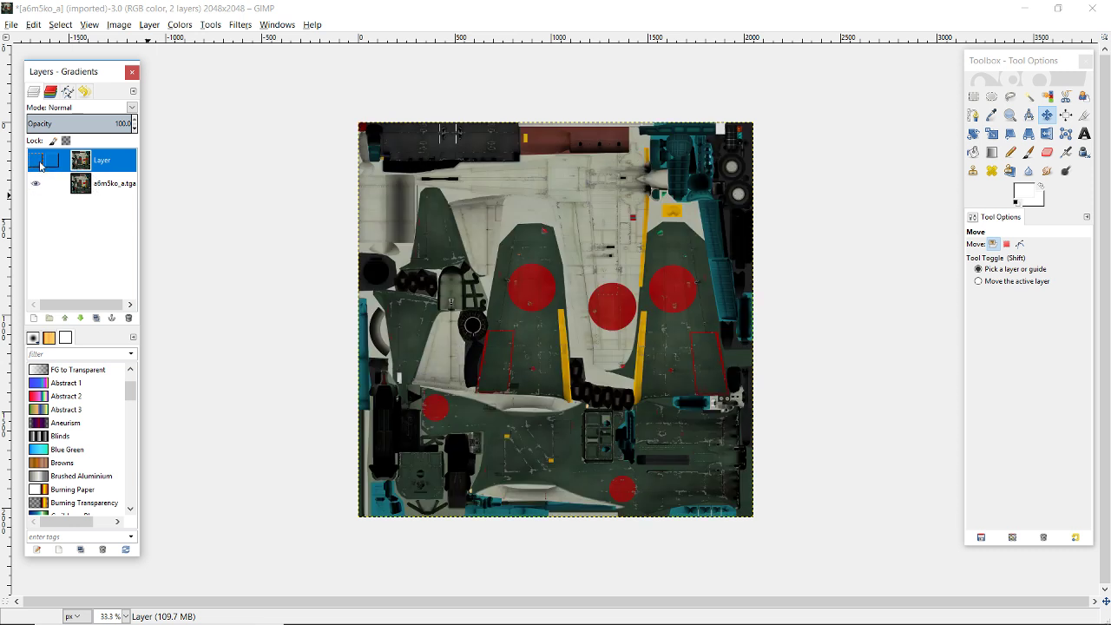
left_click(39, 162)
left_click(82, 185)
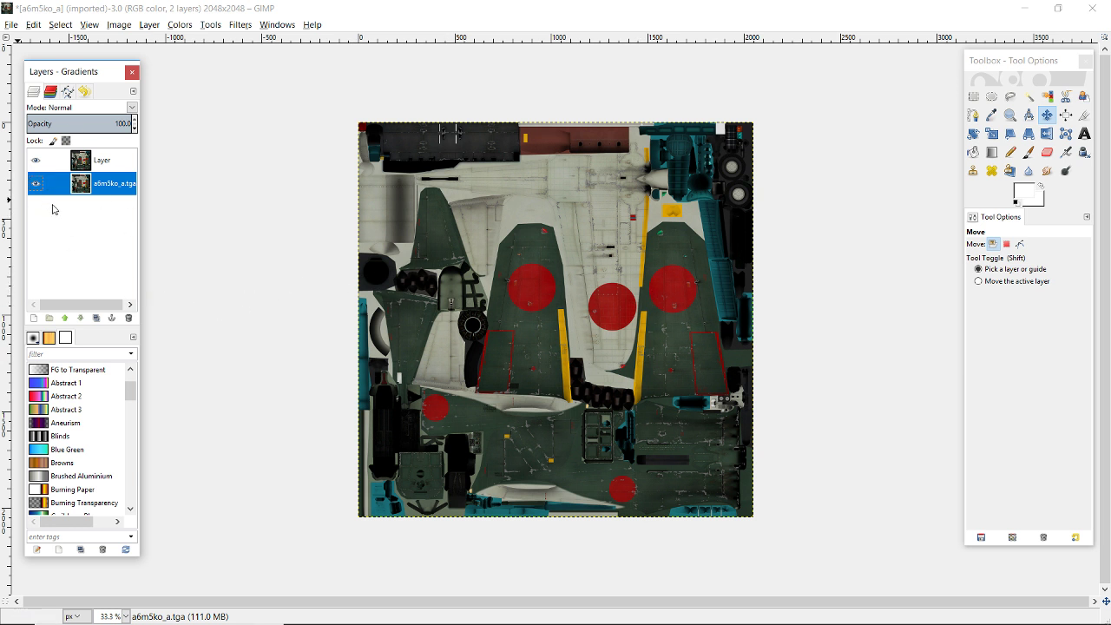
left_click(36, 161)
left_click(38, 163)
left_click(37, 163)
Add a new transparent layer and place it between the layer named Layer and a6m5ko_a.tga
left_click(108, 161)
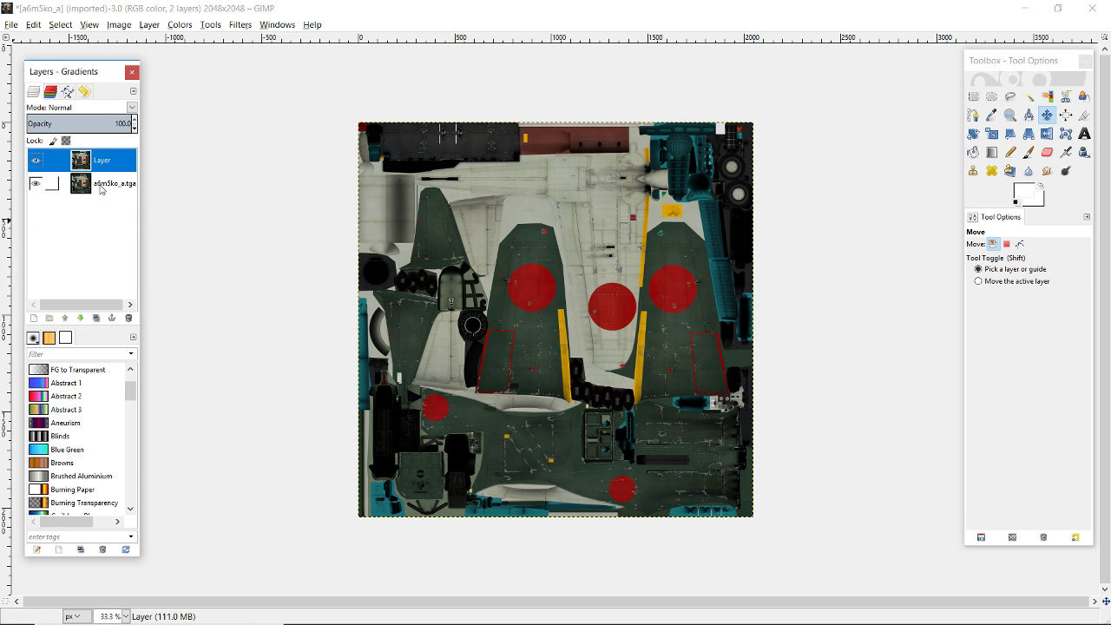
left_click(34, 316)
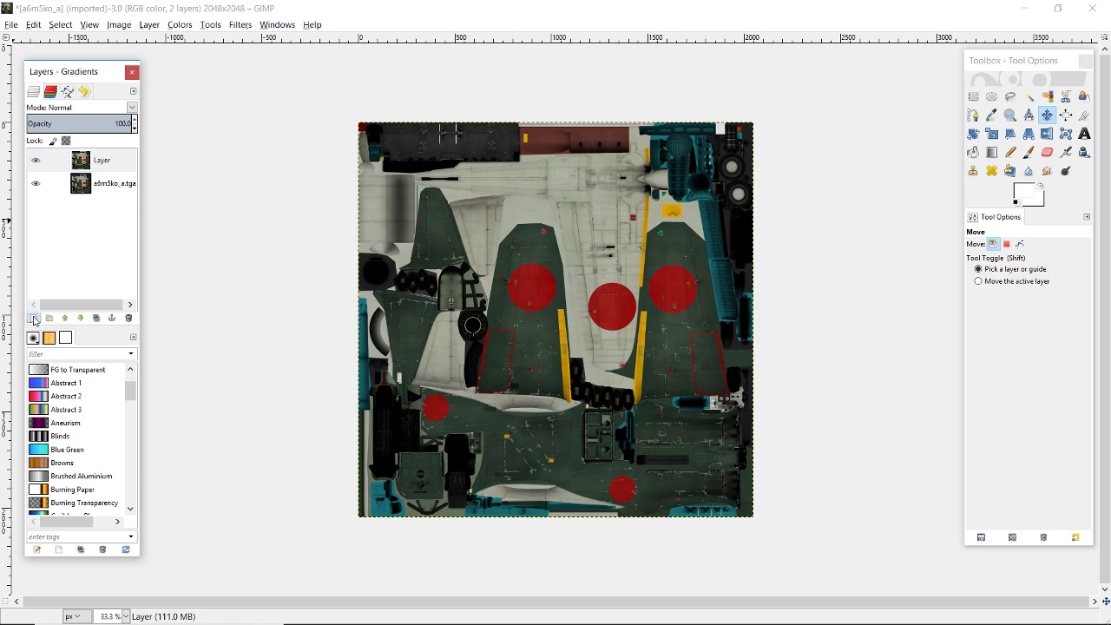
left_click(89, 425)
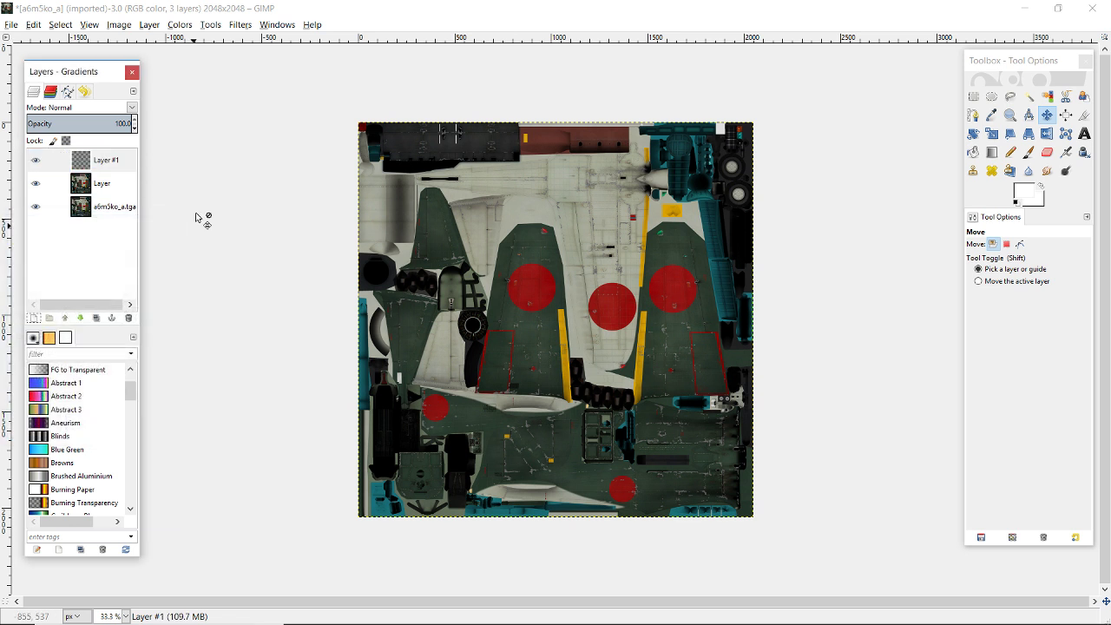
left_click(108, 161)
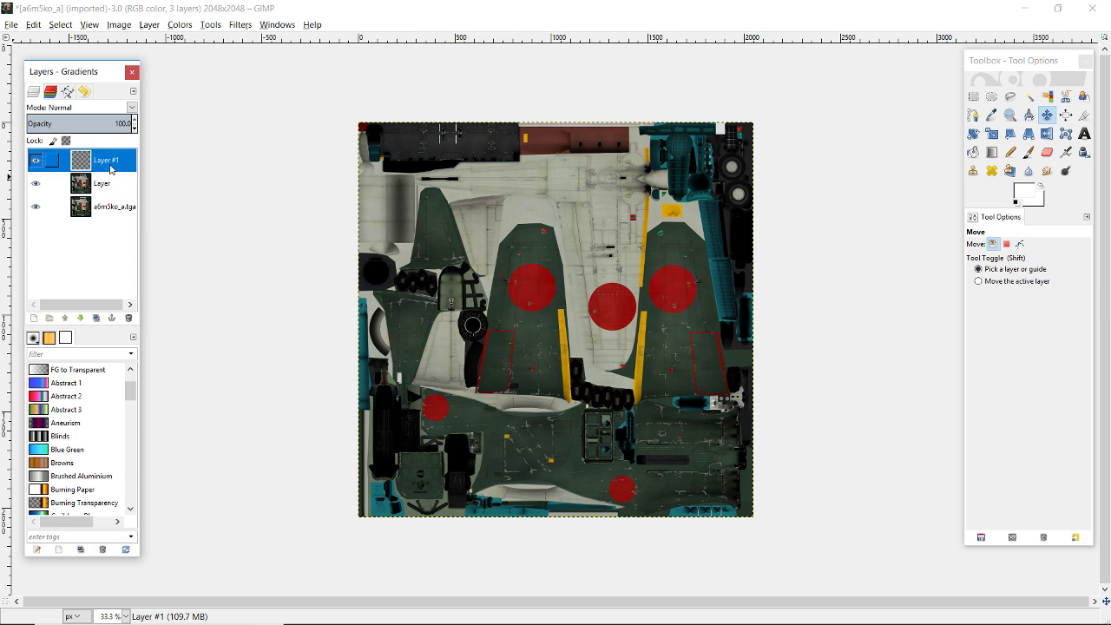
left_click_drag(107, 161, 106, 185)
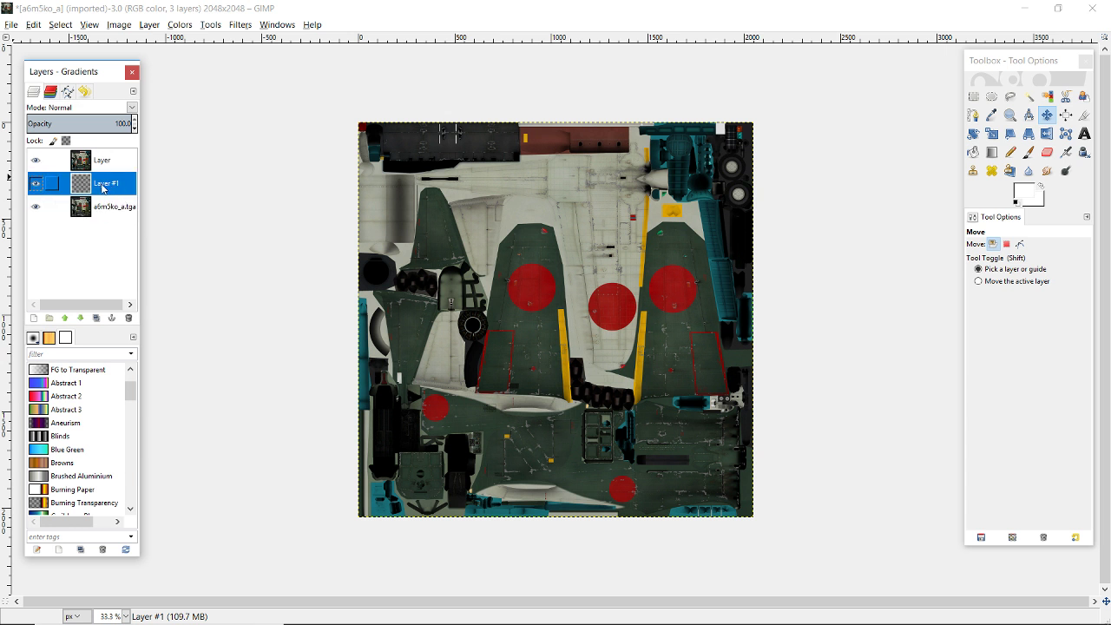
Add the text "Hi there" across the wings in 400 px Sitka Banner Bold, merge it into Layer #1, and briefly hide the top layer to check
left_click(1084, 132)
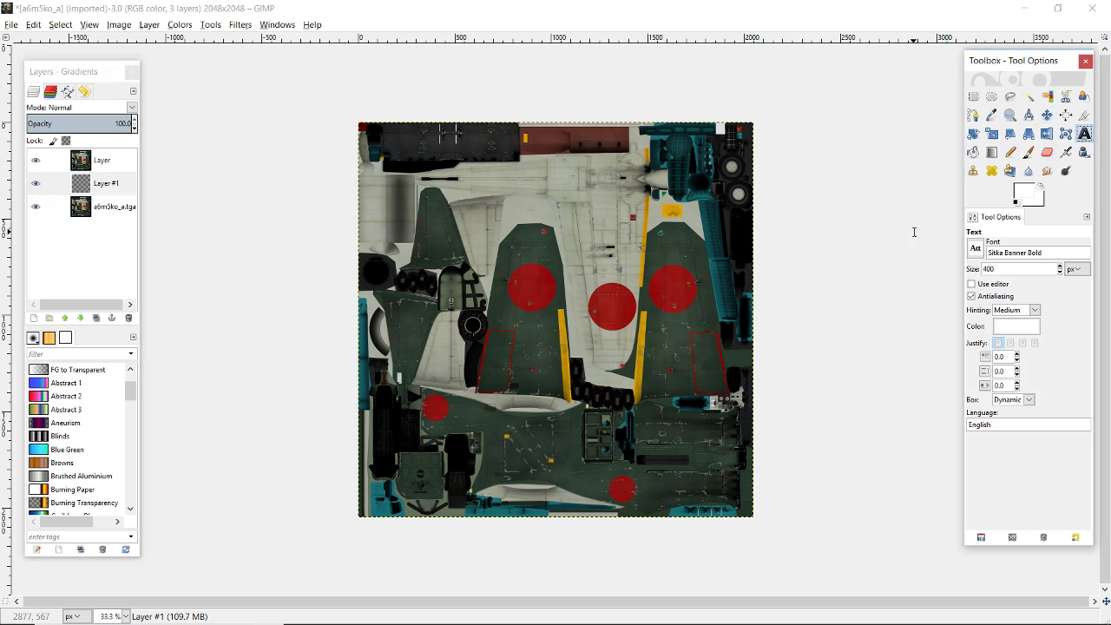
left_click(460, 298)
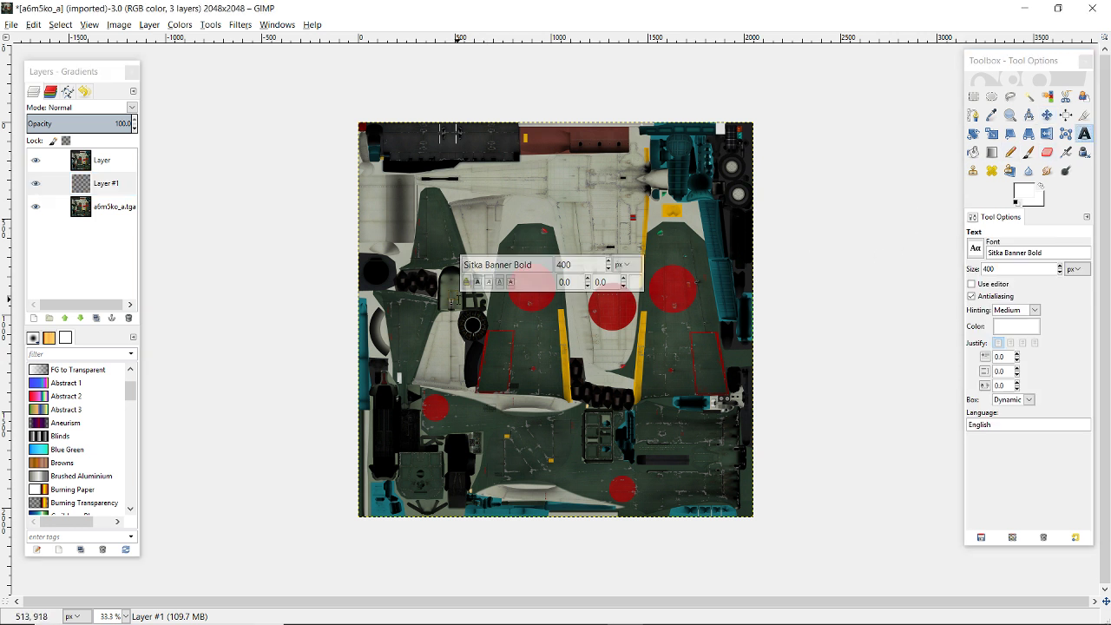
type("Hi there")
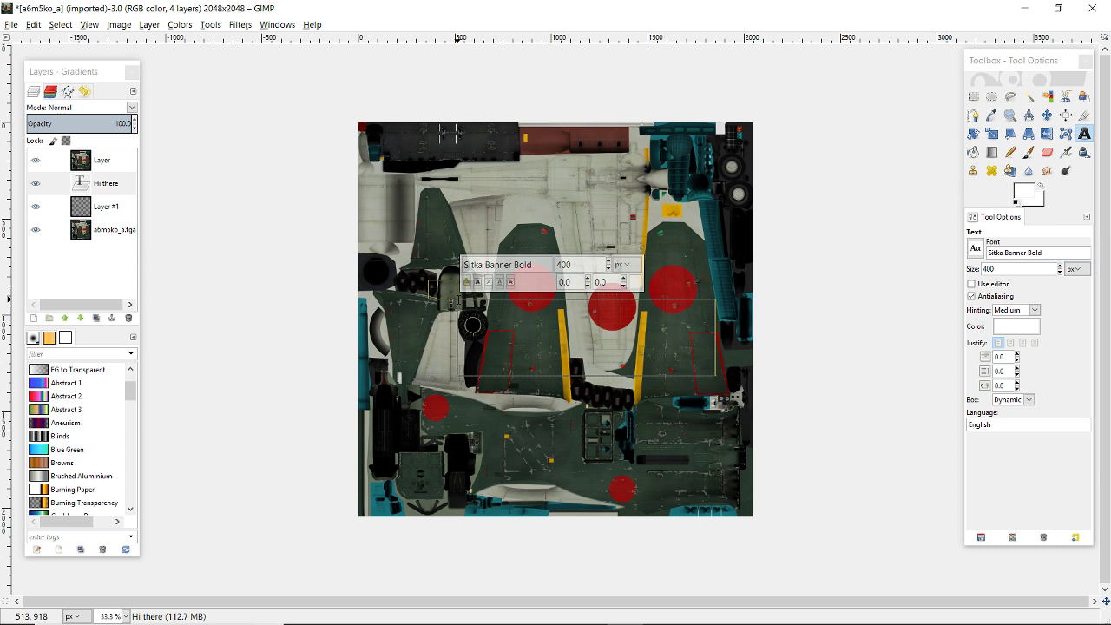
right_click(100, 187)
key("w")
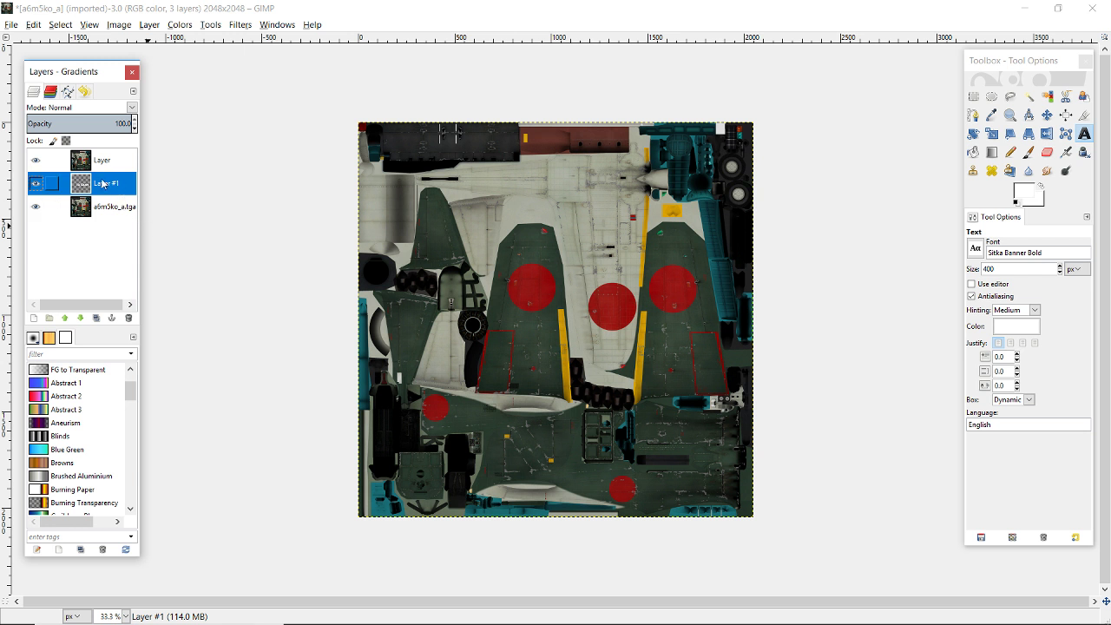
left_click(35, 161)
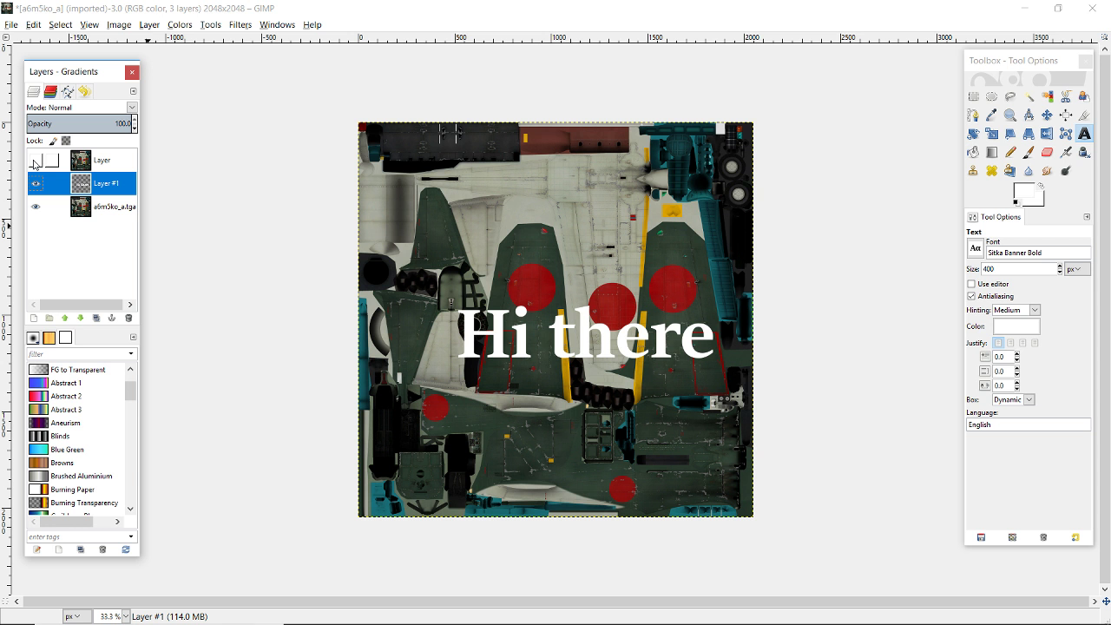
left_click(35, 161)
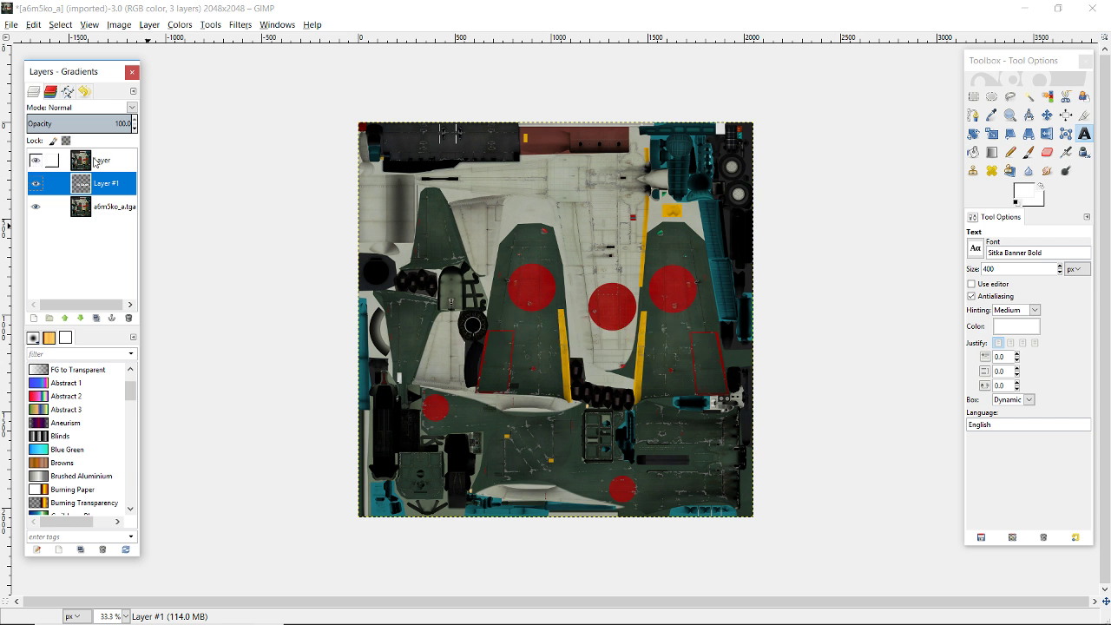
Erase parts of the top layer over the "Hi there" text with the Eraser at size 200
left_click(106, 162)
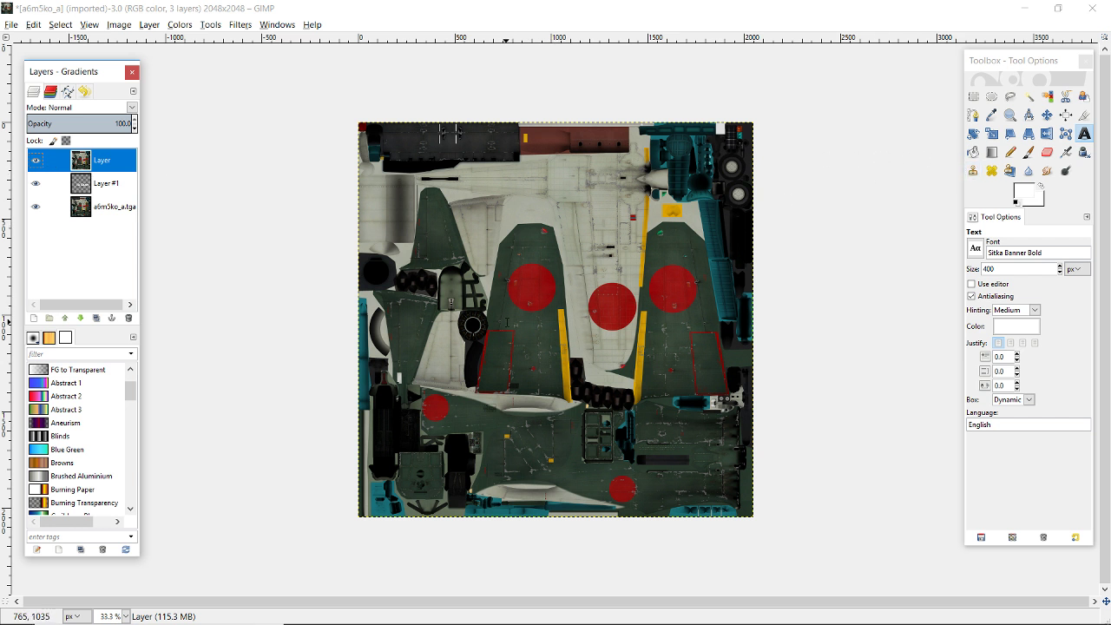
left_click(1047, 153)
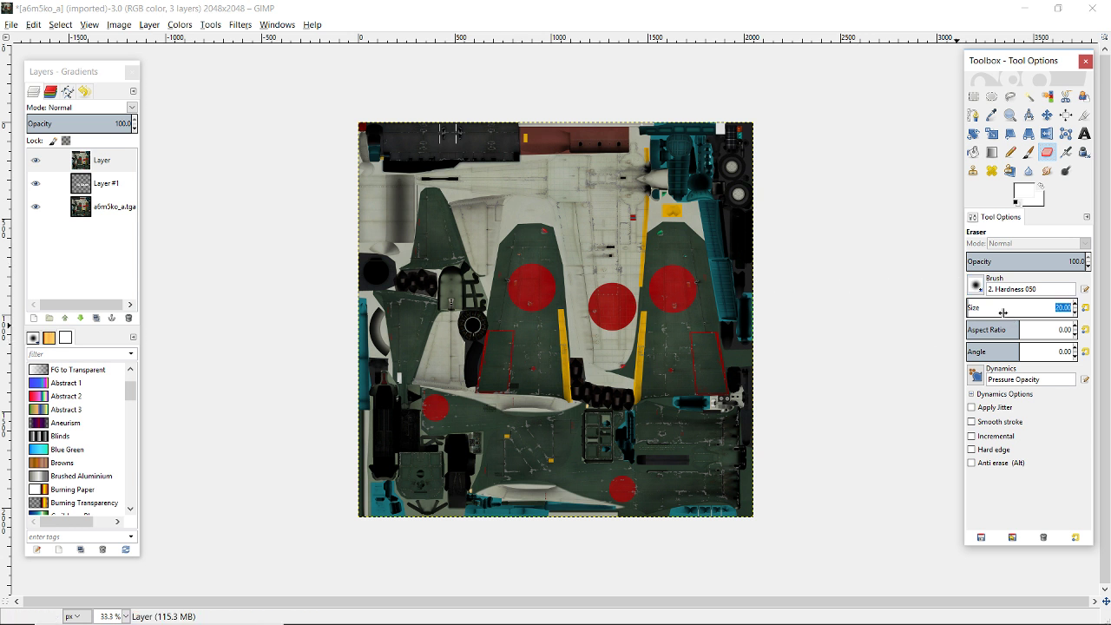
type("200")
key("Return")
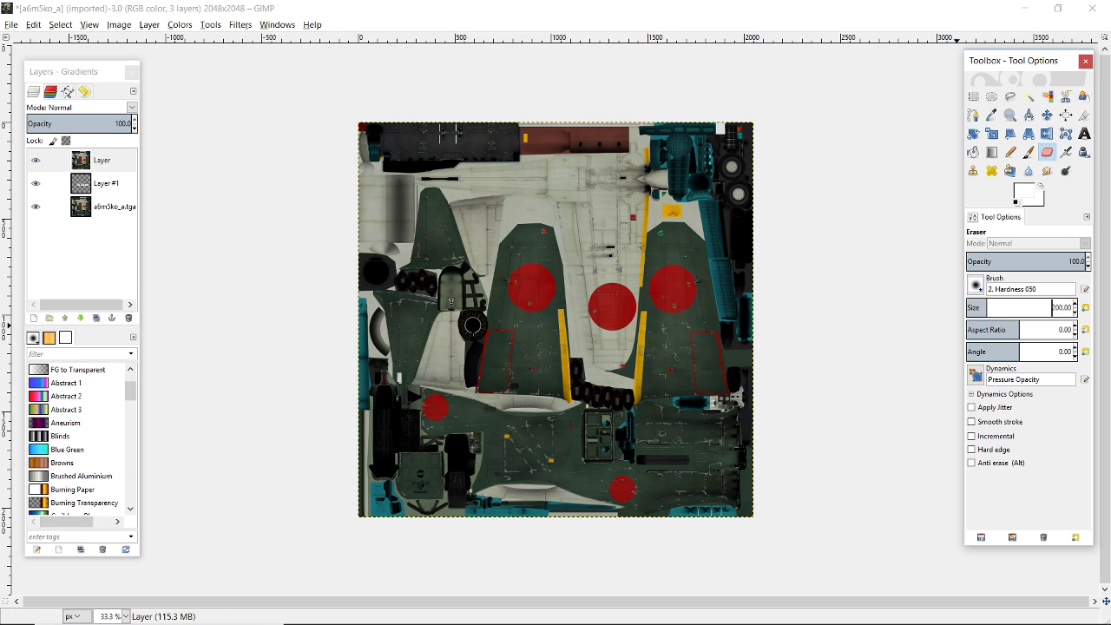
mouse_move(529, 286)
left_mouse_down()
mouse_move(478, 371)
mouse_move(463, 228)
left_mouse_up()
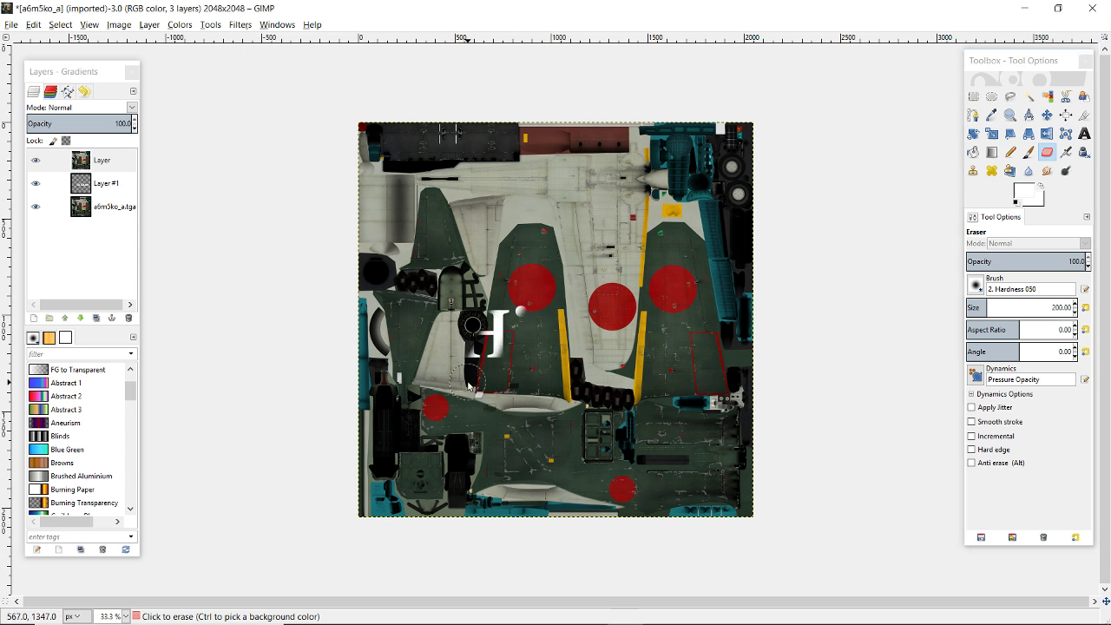
mouse_move(665, 269)
left_mouse_down()
mouse_move(621, 310)
mouse_move(572, 394)
mouse_move(597, 284)
mouse_move(582, 269)
mouse_move(526, 382)
left_mouse_up()
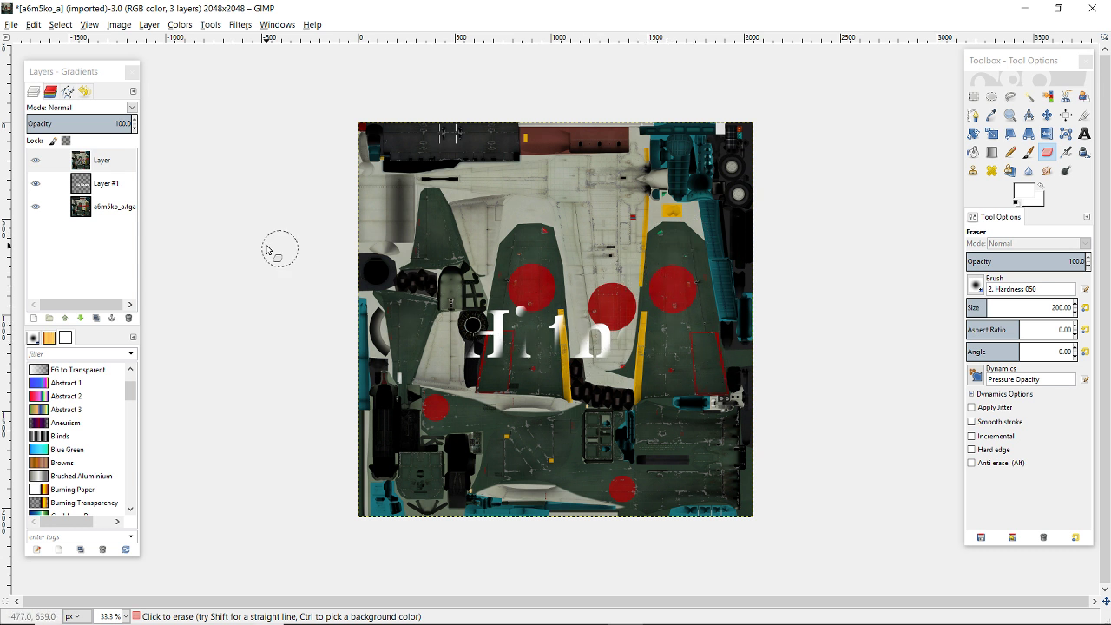
Undo the eraser strokes on the top layer
key("ctrl+z")
key("ctrl+z")
key("ctrl+z")
key("ctrl+z")
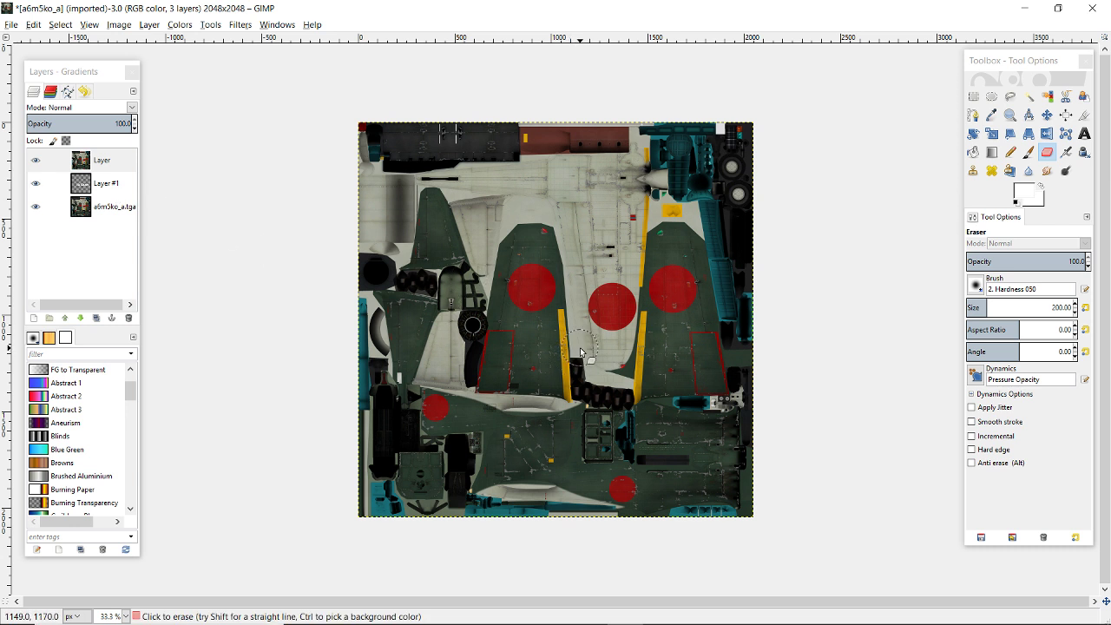
Zoom in to 150% on the wing area and make the top layer named Layer active
scroll(580, 351, "up", 1, "ctrl")
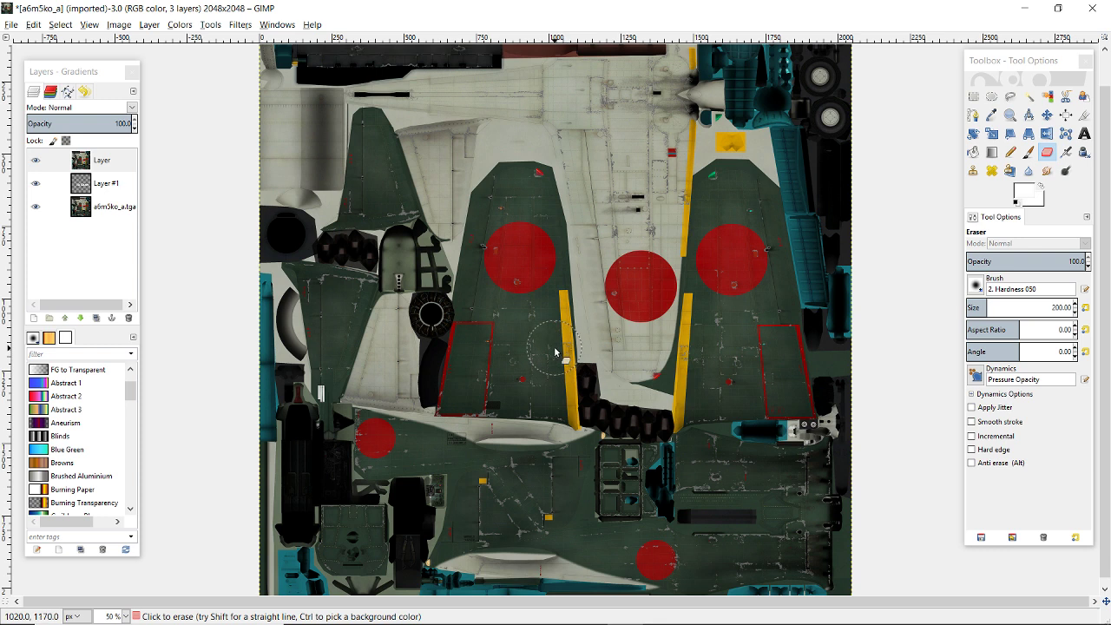
scroll(556, 351, "up", 2, "ctrl")
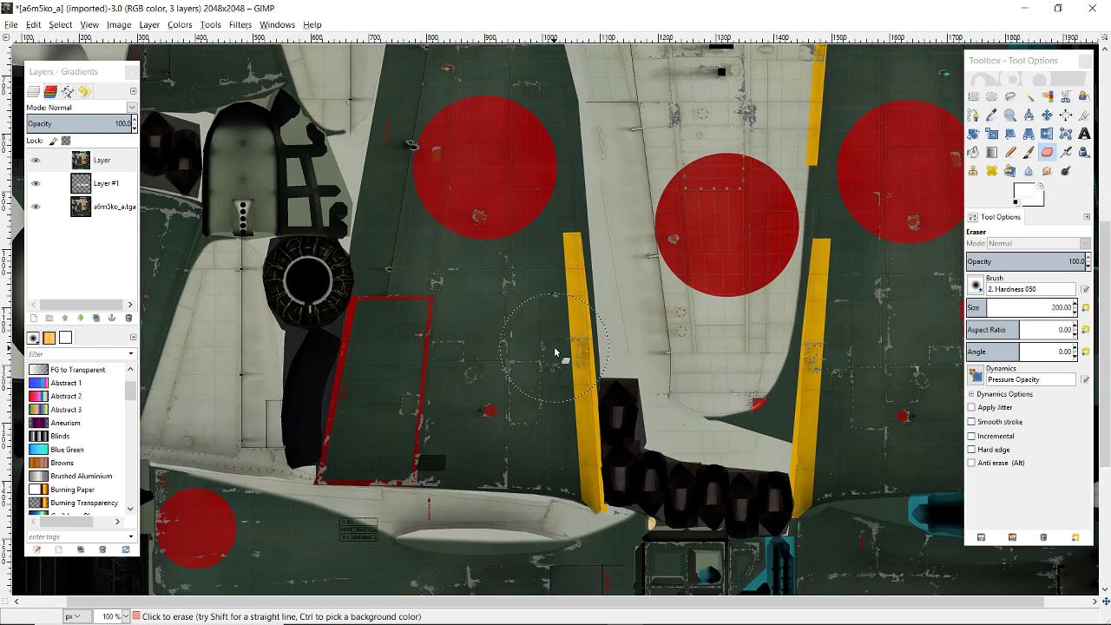
scroll(555, 351, "up", 1, "ctrl")
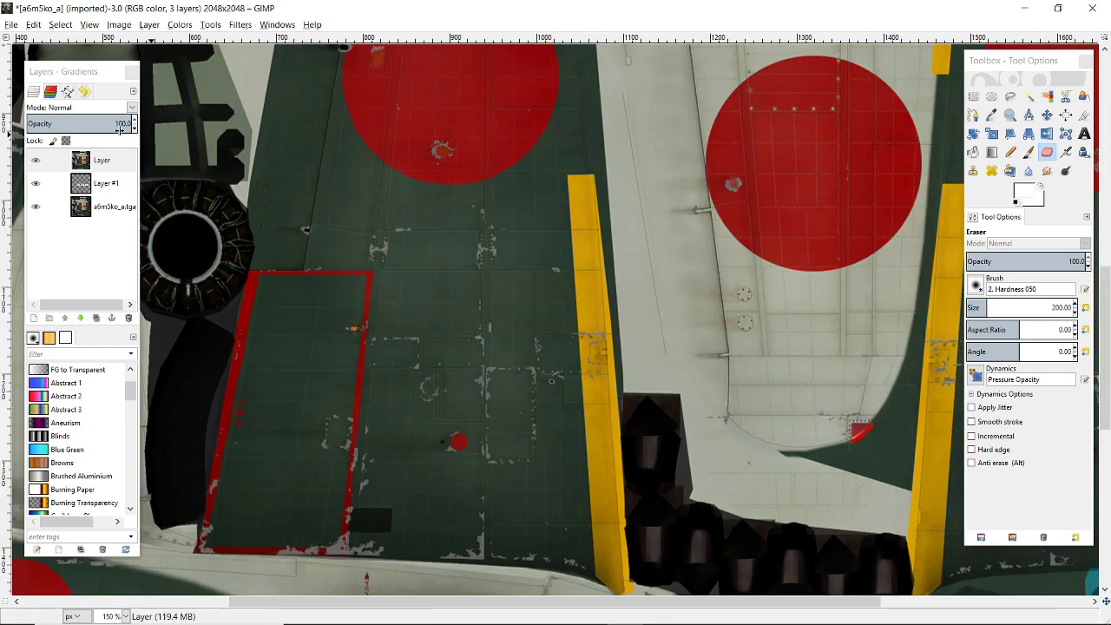
left_click(109, 161)
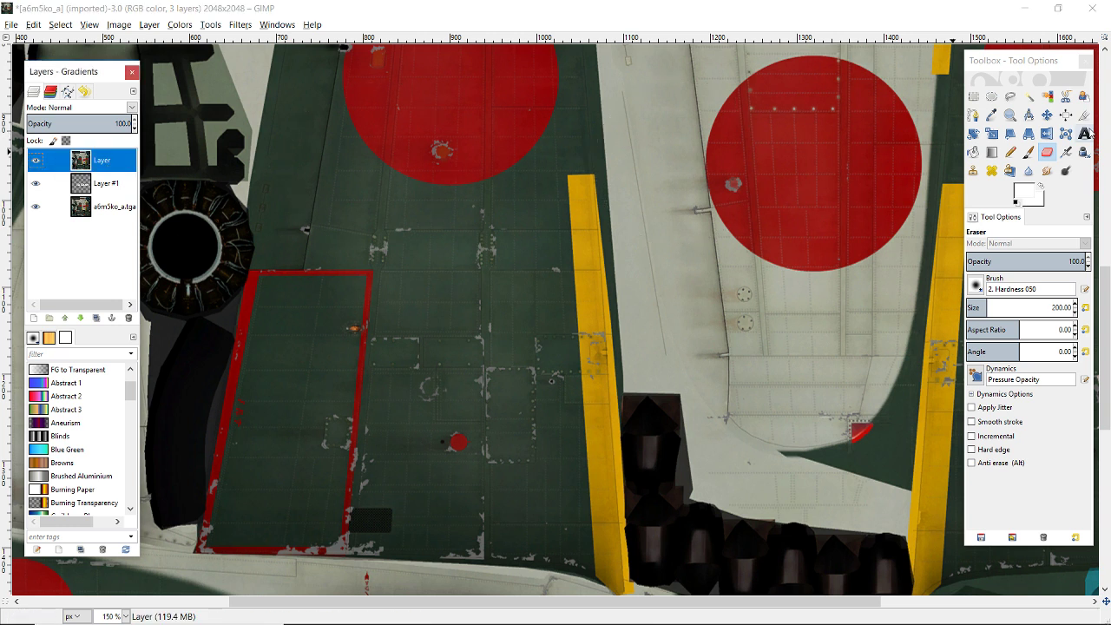
left_click(89, 186)
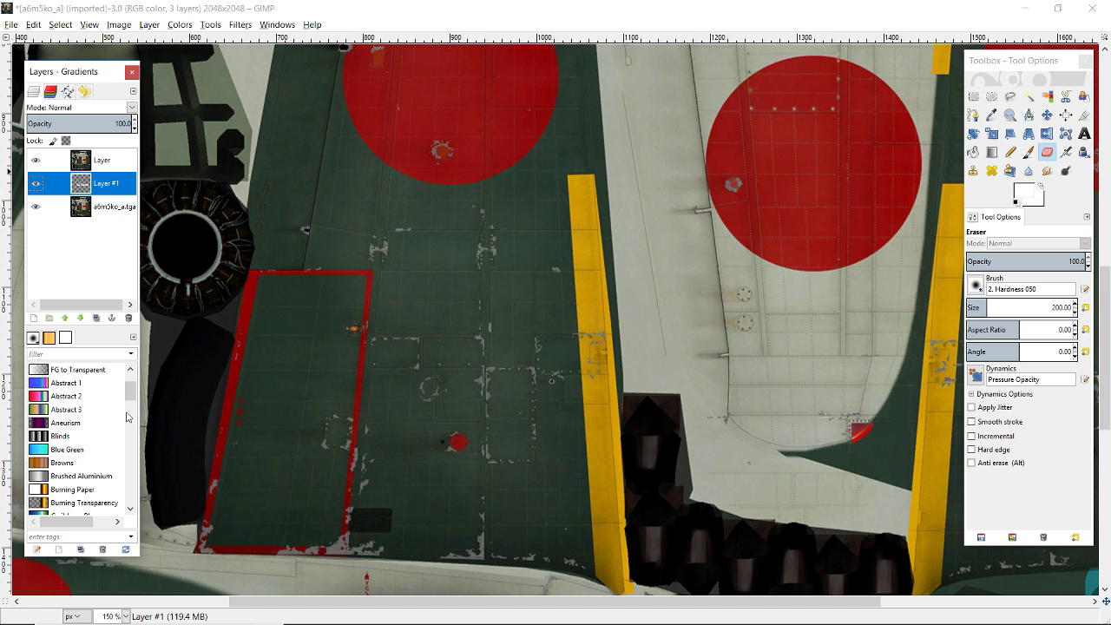
left_click(110, 213)
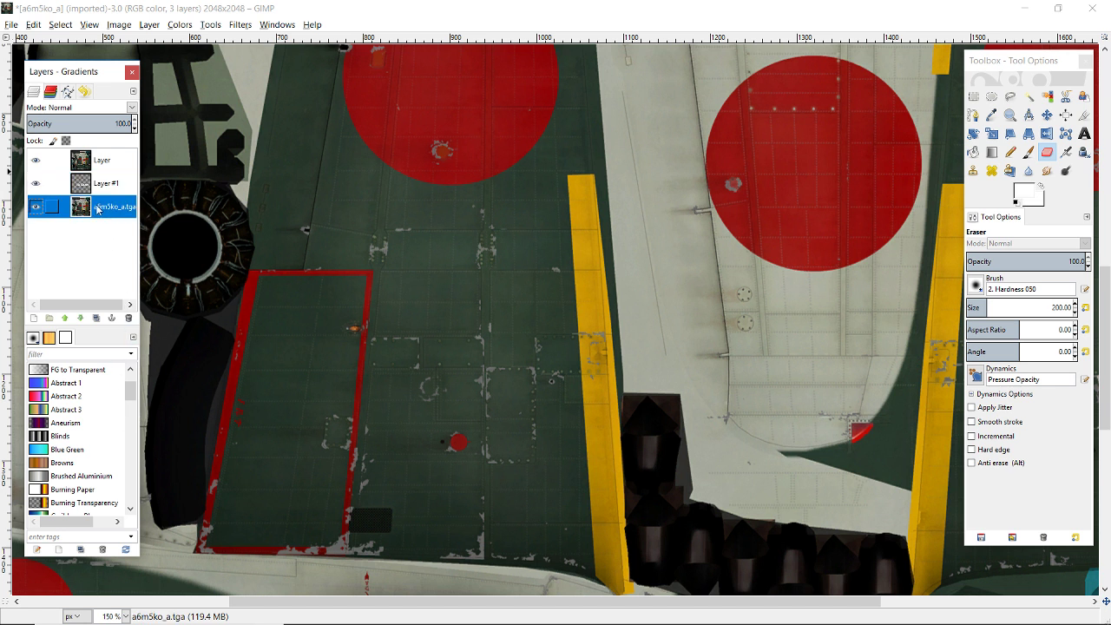
left_click(101, 161)
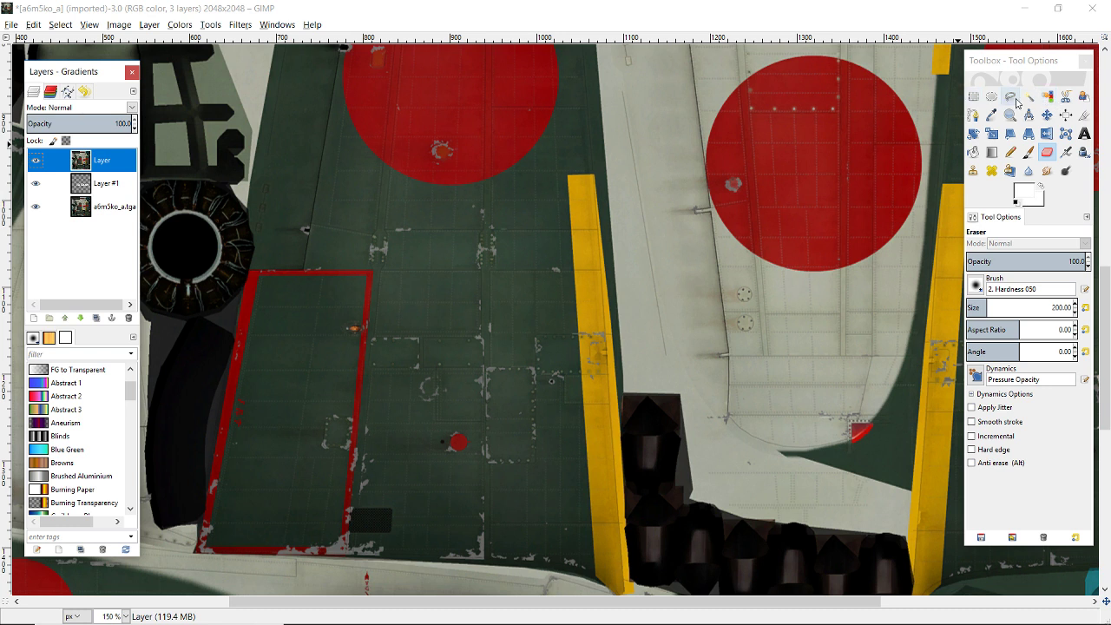
Try rectangular selections over the wings, including areas of about 289 × 208 px and 404 × 346 px, and shift one selection outline
left_click(974, 98)
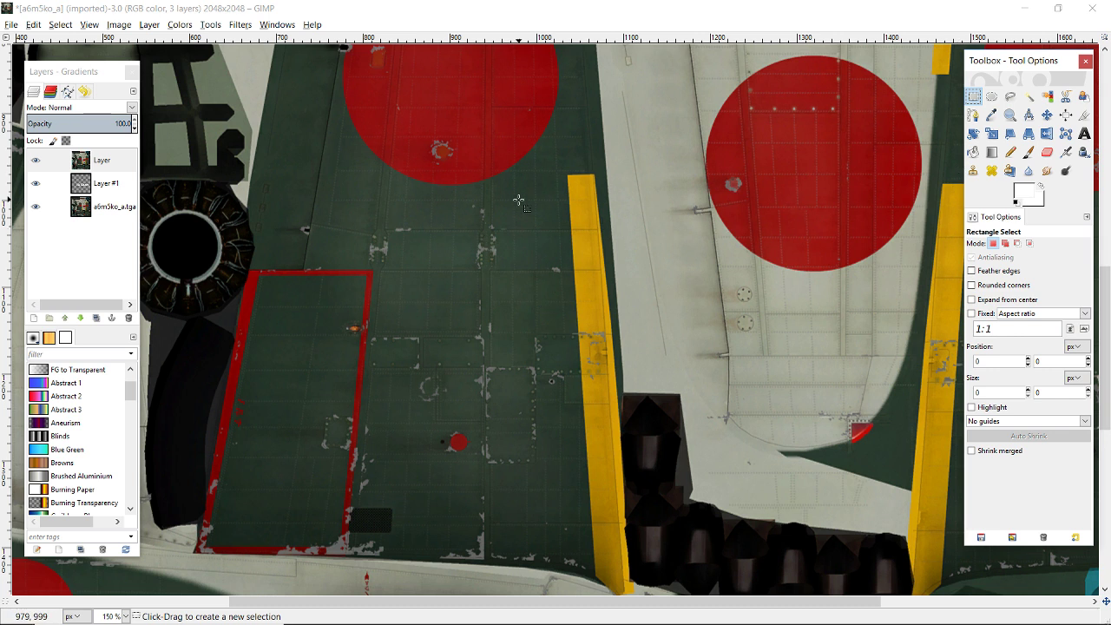
left_click_drag(595, 171, 345, 349)
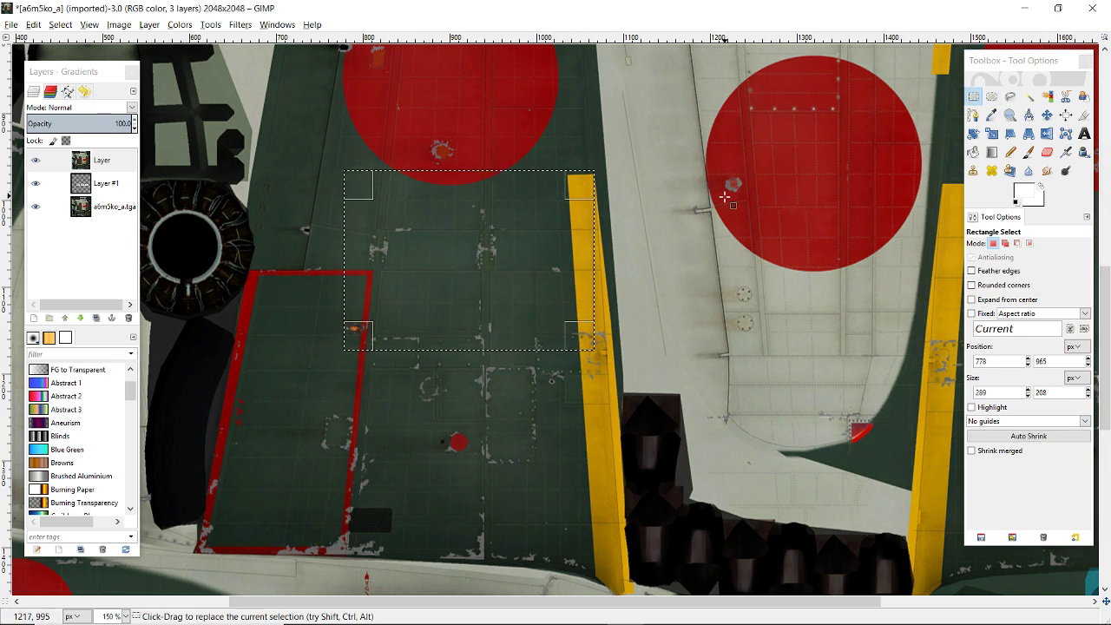
left_click_drag(794, 137, 674, 275)
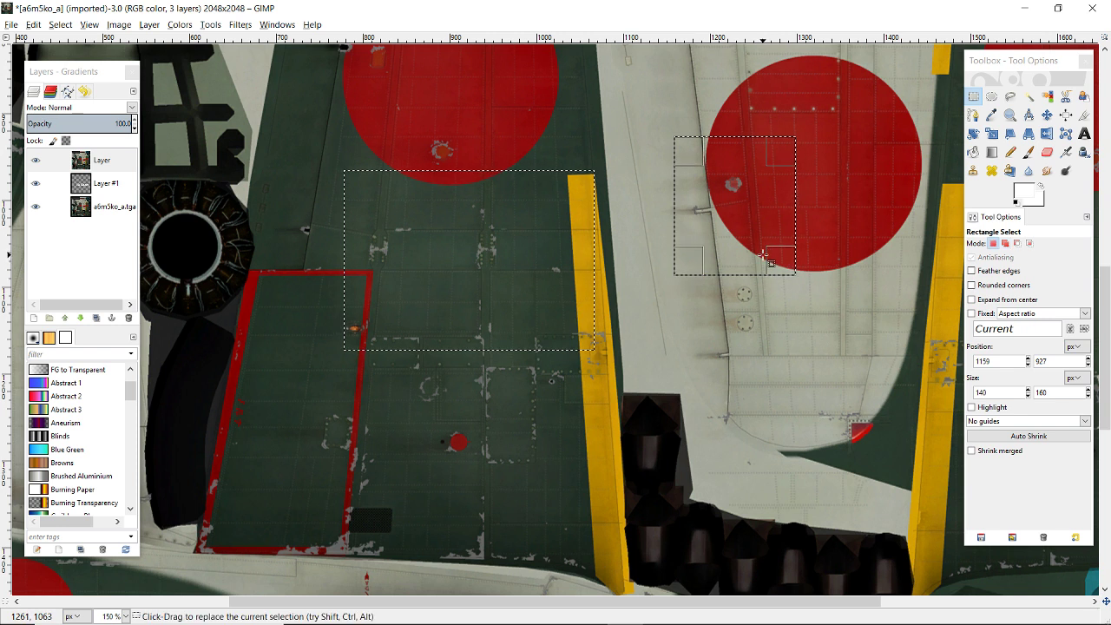
left_click(664, 278)
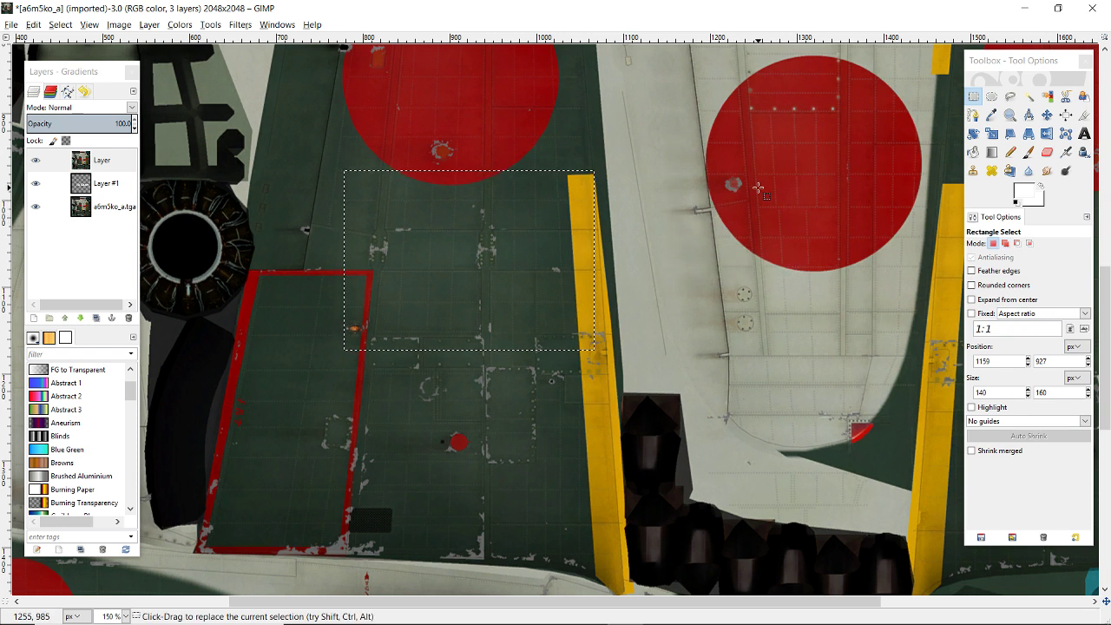
left_click_drag(768, 168, 742, 125)
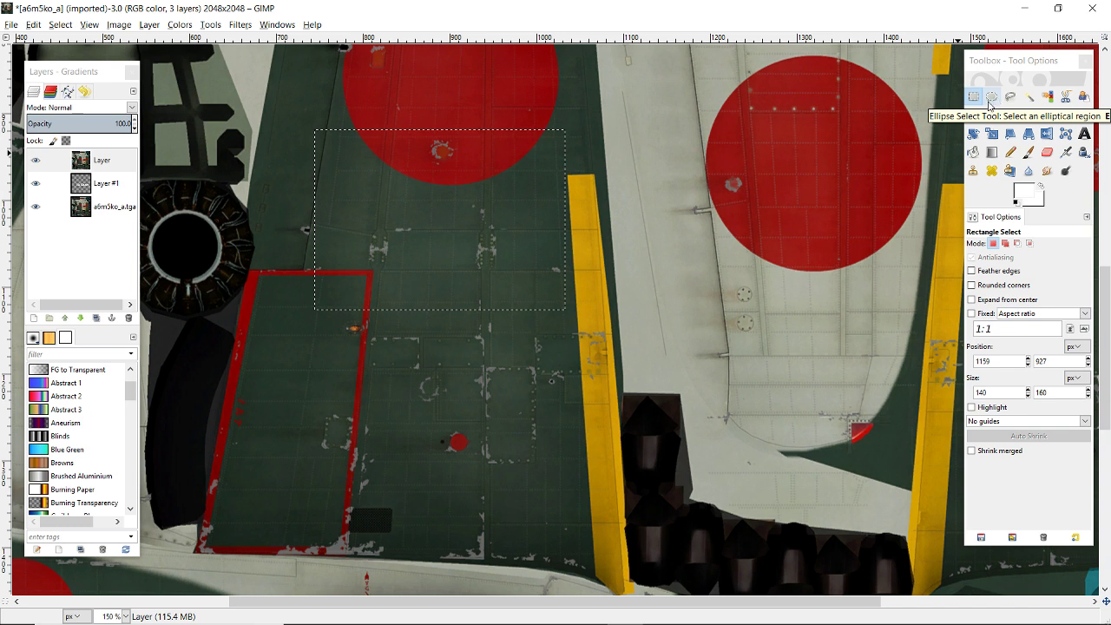
left_click_drag(728, 107, 375, 410)
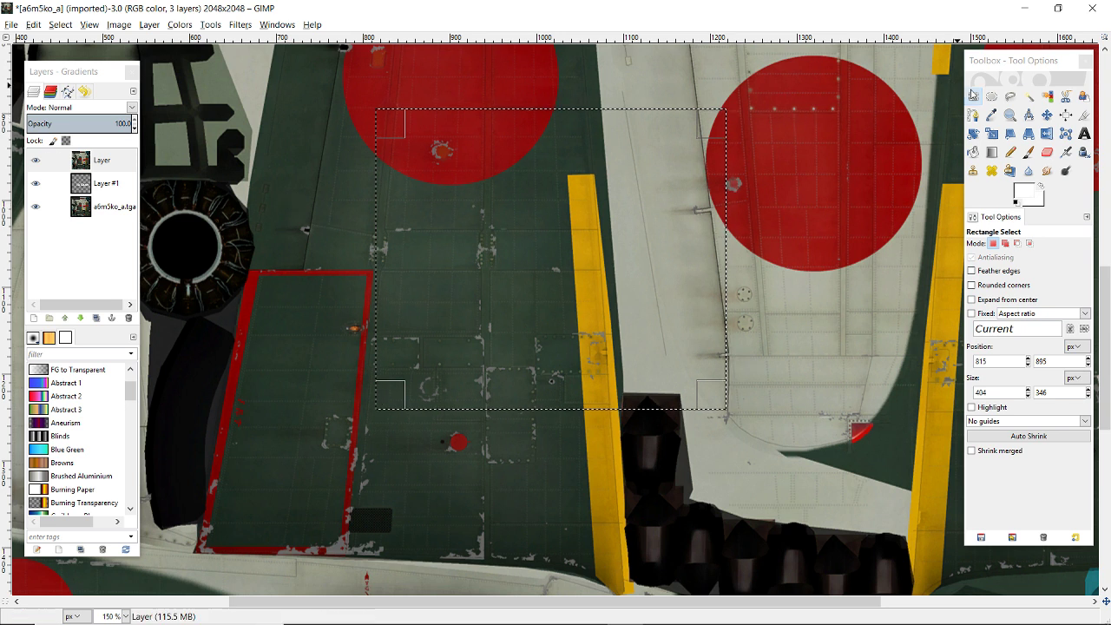
Fit an elliptical selection of about 251 × 251 px around the red roundel on the light grey wing
left_click(992, 101)
left_click_drag(801, 130, 683, 286)
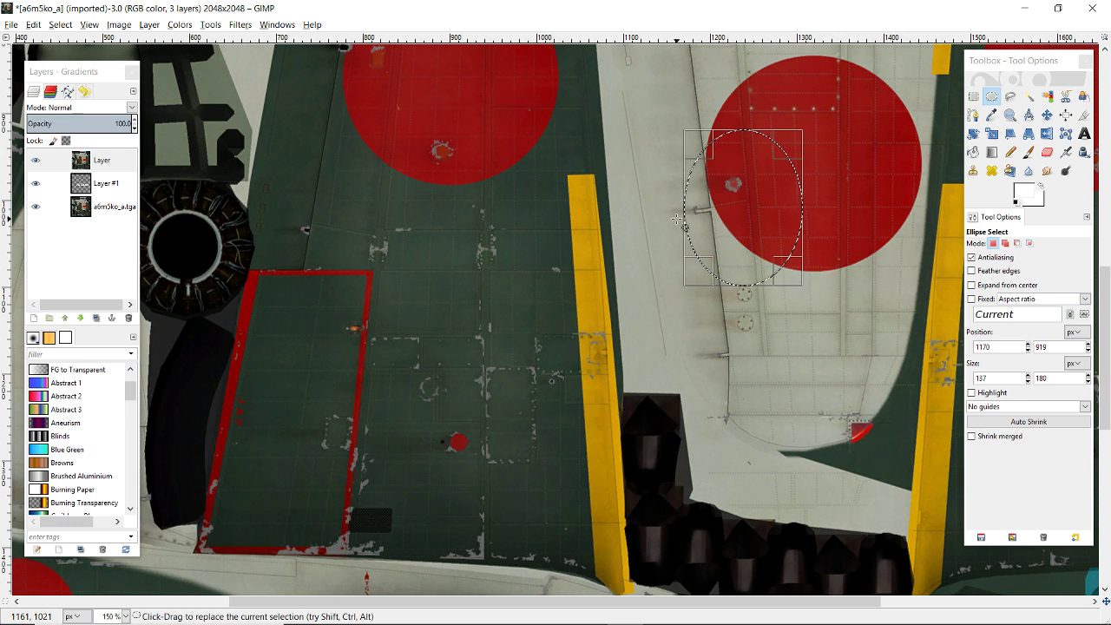
left_click(507, 263)
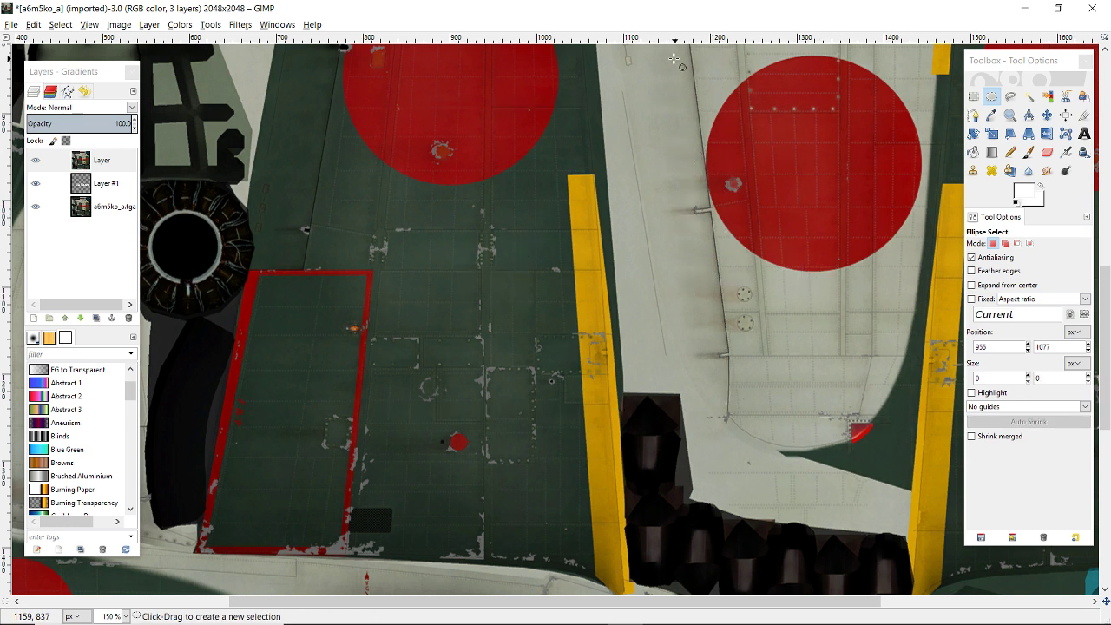
left_click_drag(673, 58, 910, 274)
left_click_drag(799, 175, 824, 176)
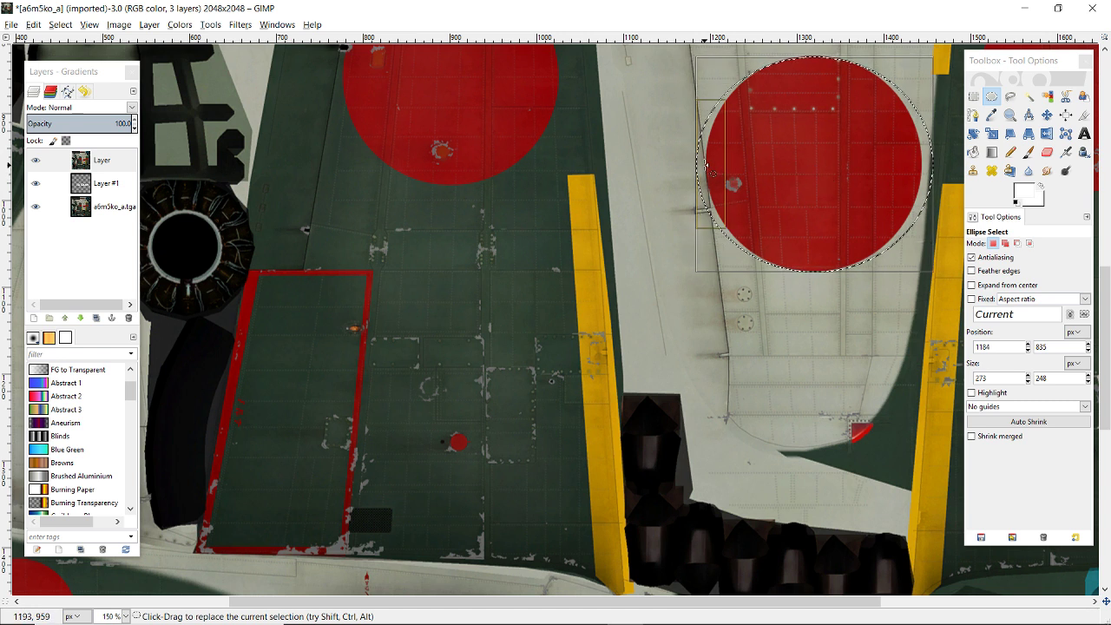
left_click_drag(710, 170, 712, 166)
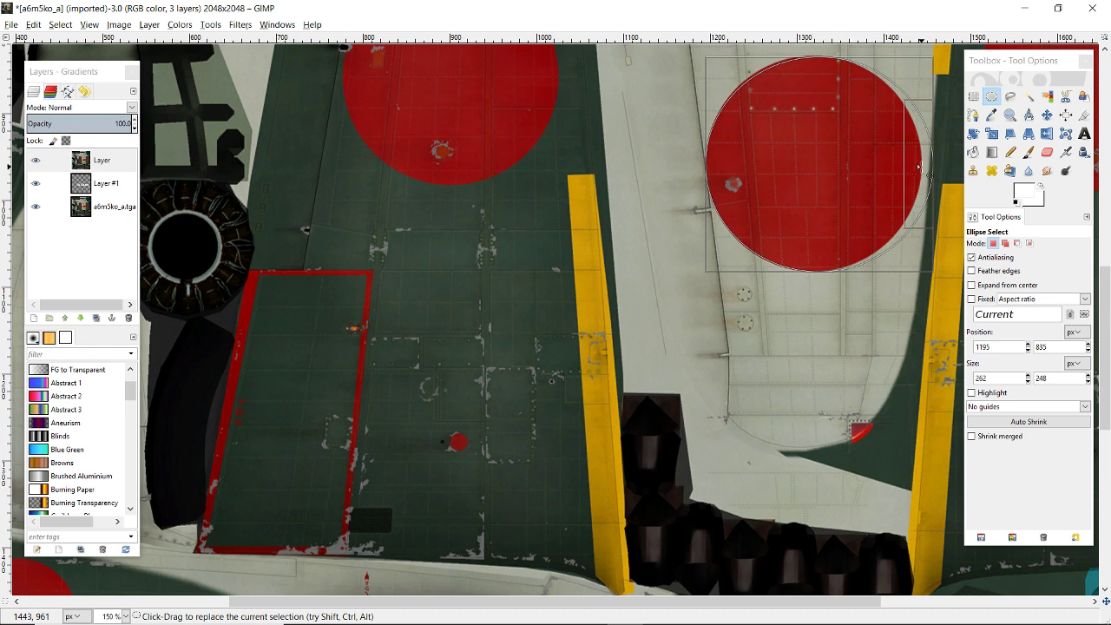
left_click_drag(919, 168, 912, 167)
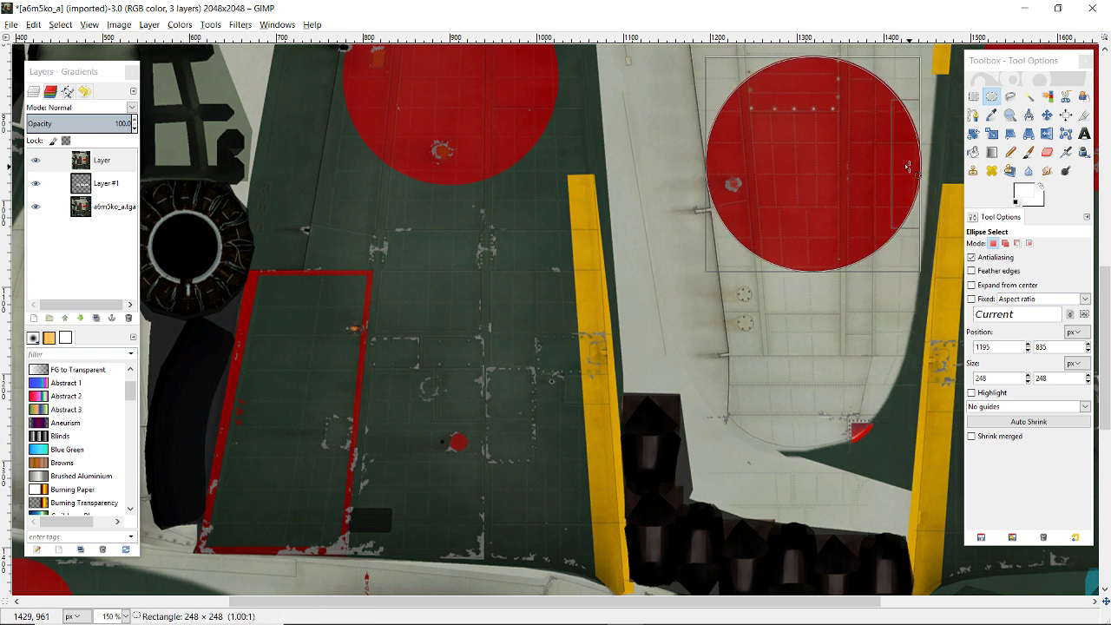
left_click_drag(909, 166, 910, 166)
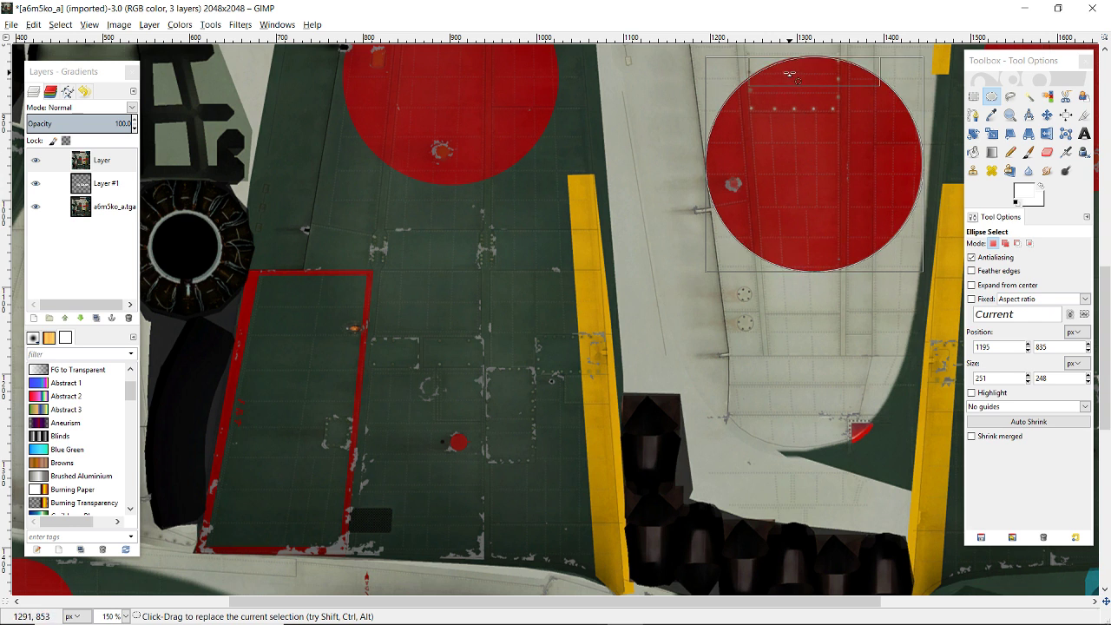
left_click_drag(790, 75, 787, 71)
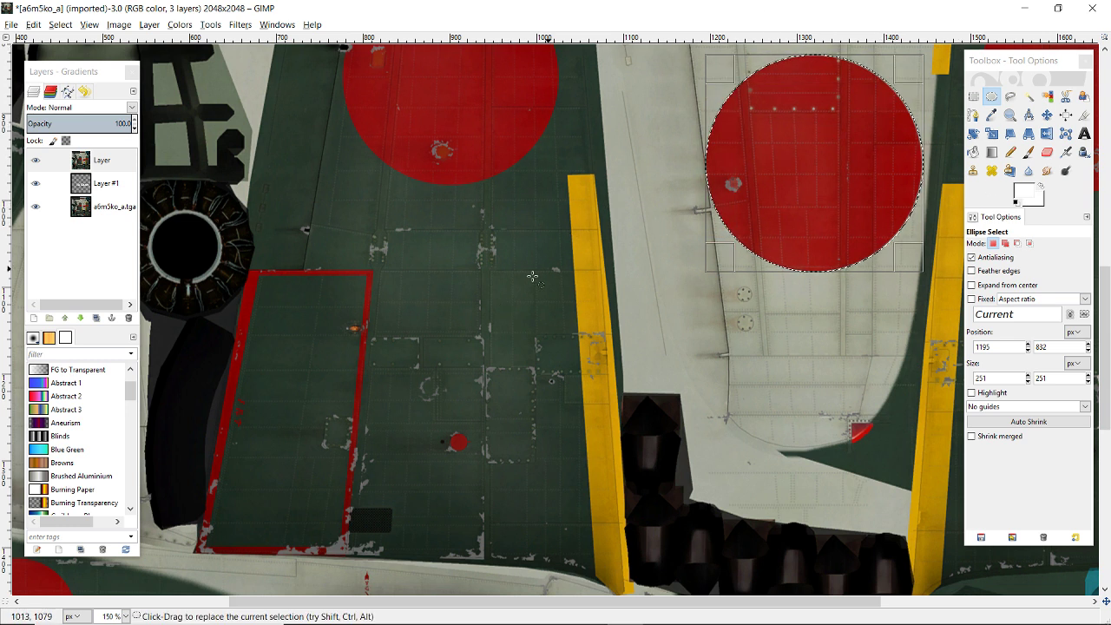
Outline a narrow strip of green wing beside the red roundel with Free Select and delete it from the top layer
scroll(477, 316, "up", 3)
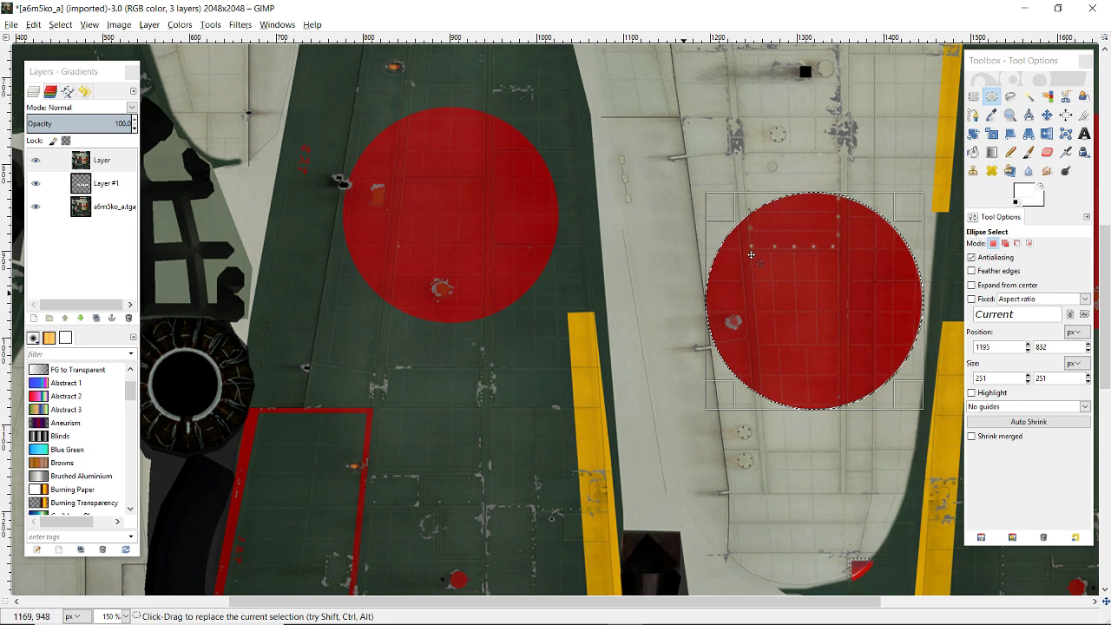
left_click(1010, 97)
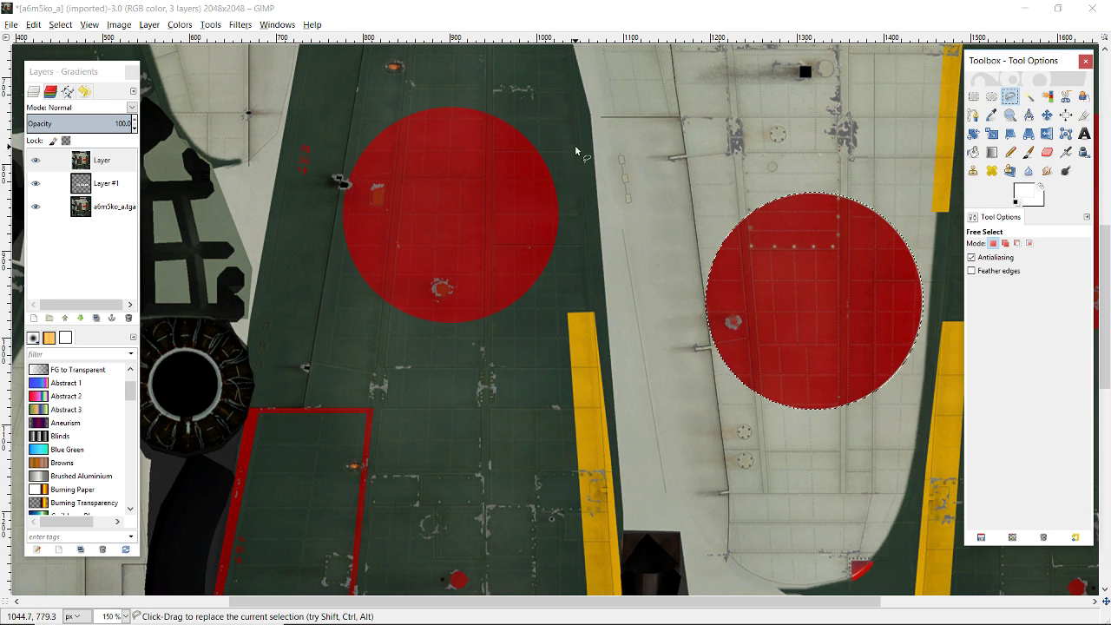
mouse_move(573, 146)
left_mouse_down()
mouse_move(555, 167)
mouse_move(559, 184)
left_mouse_up()
mouse_move(563, 234)
left_mouse_down()
mouse_move(550, 277)
mouse_move(560, 302)
mouse_move(580, 302)
mouse_move(594, 263)
mouse_move(577, 148)
left_mouse_up()
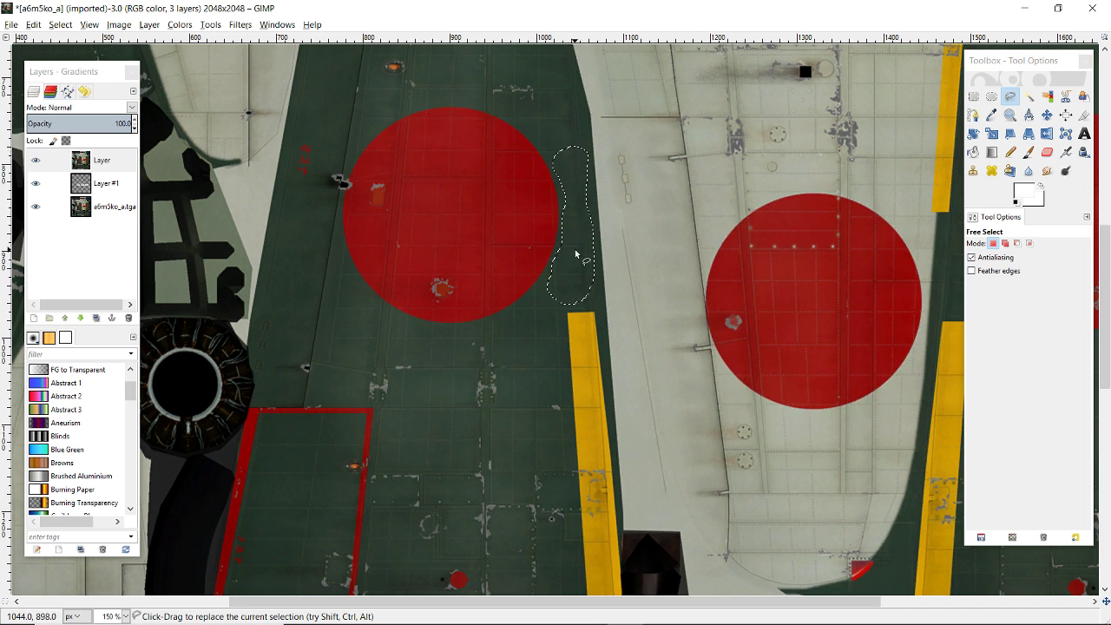
Hide the a6m5ko_a.tga layer to check the deleted strip in the top layer, and show it again
left_click(37, 211)
left_click(36, 208)
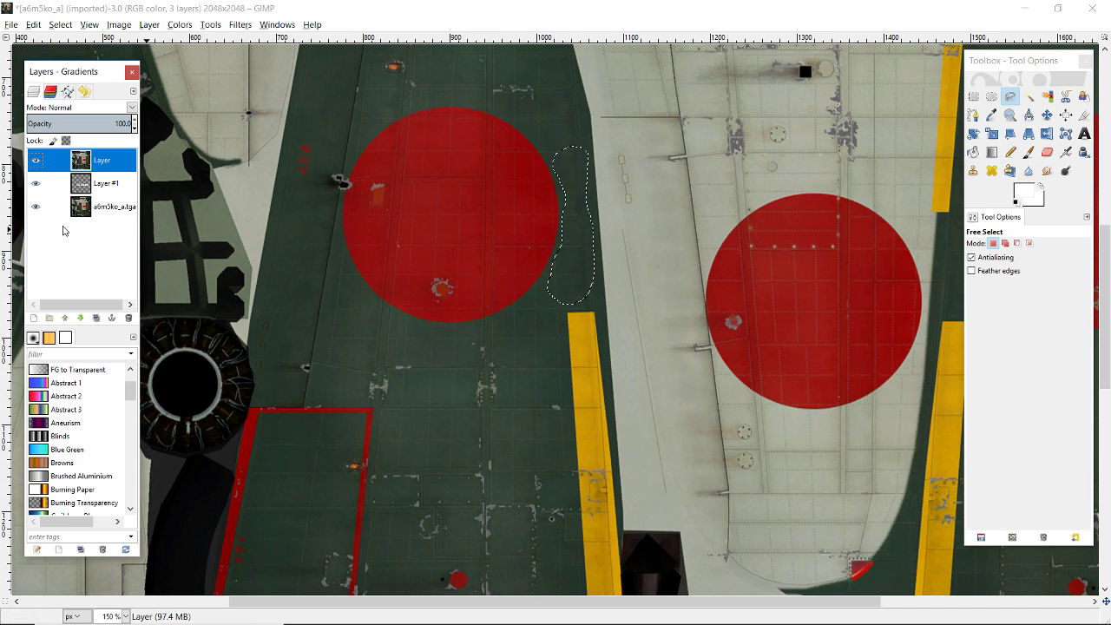
left_click(42, 212)
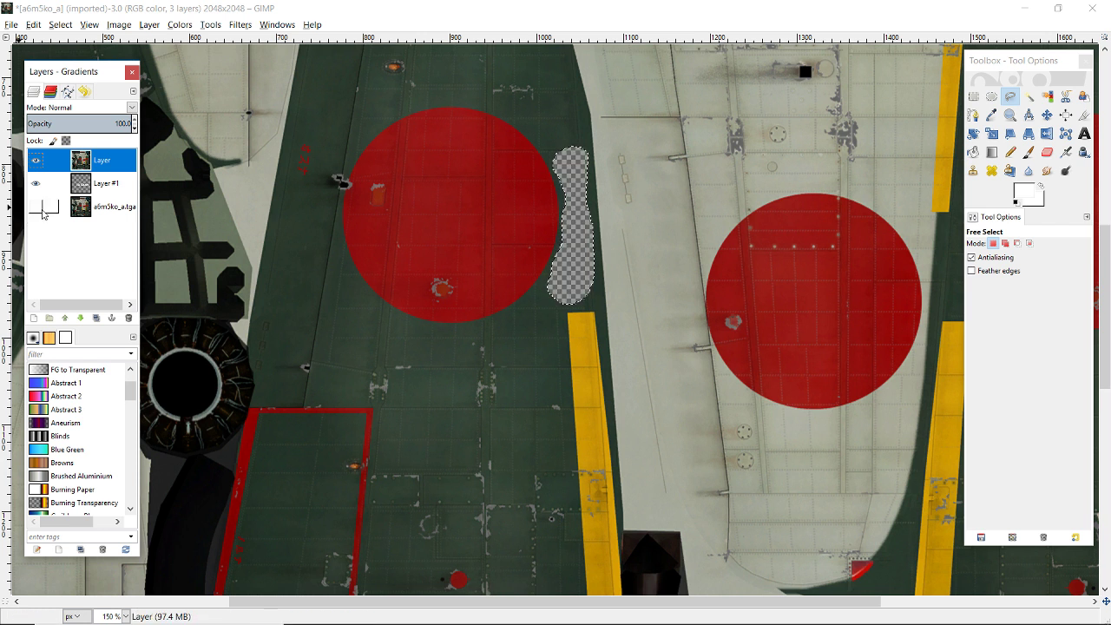
left_click(36, 207)
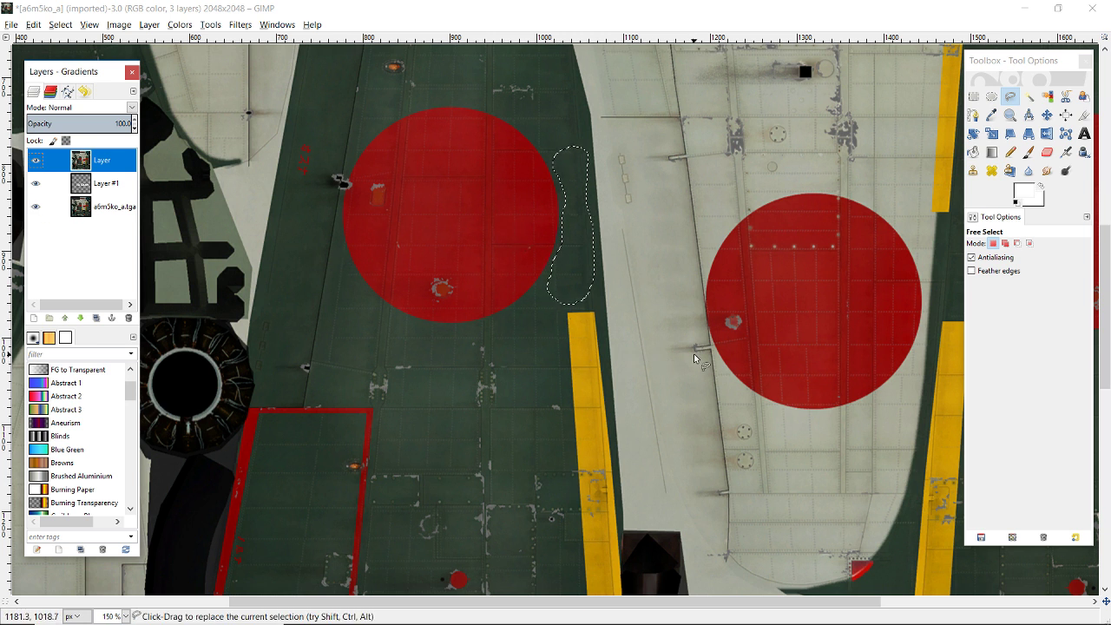
scroll(694, 353, "up", 3)
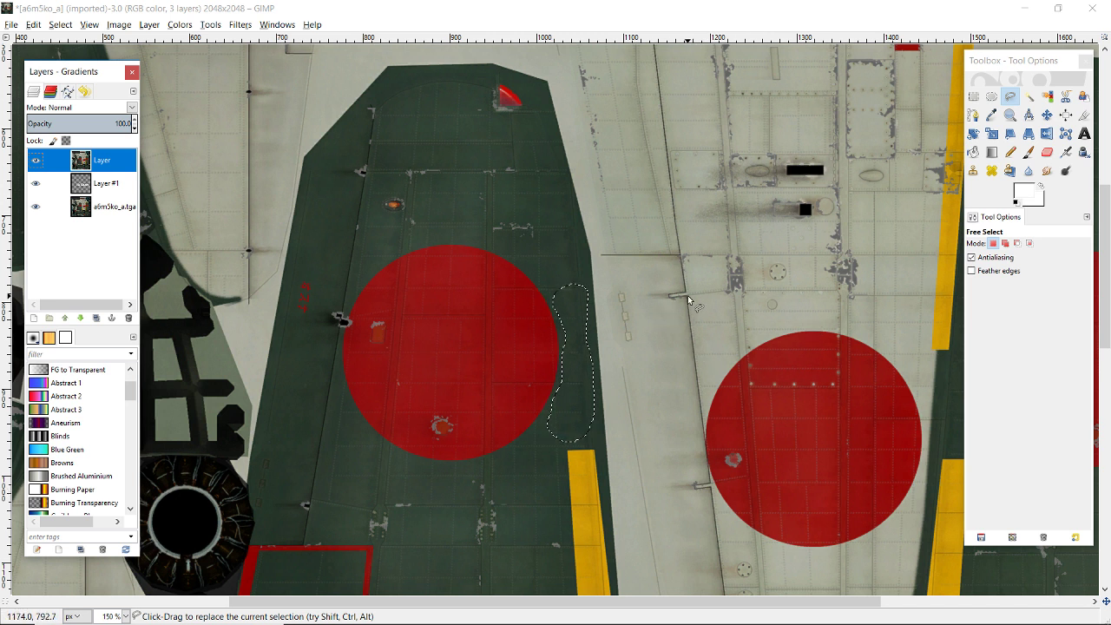
scroll(688, 299, "up", 5)
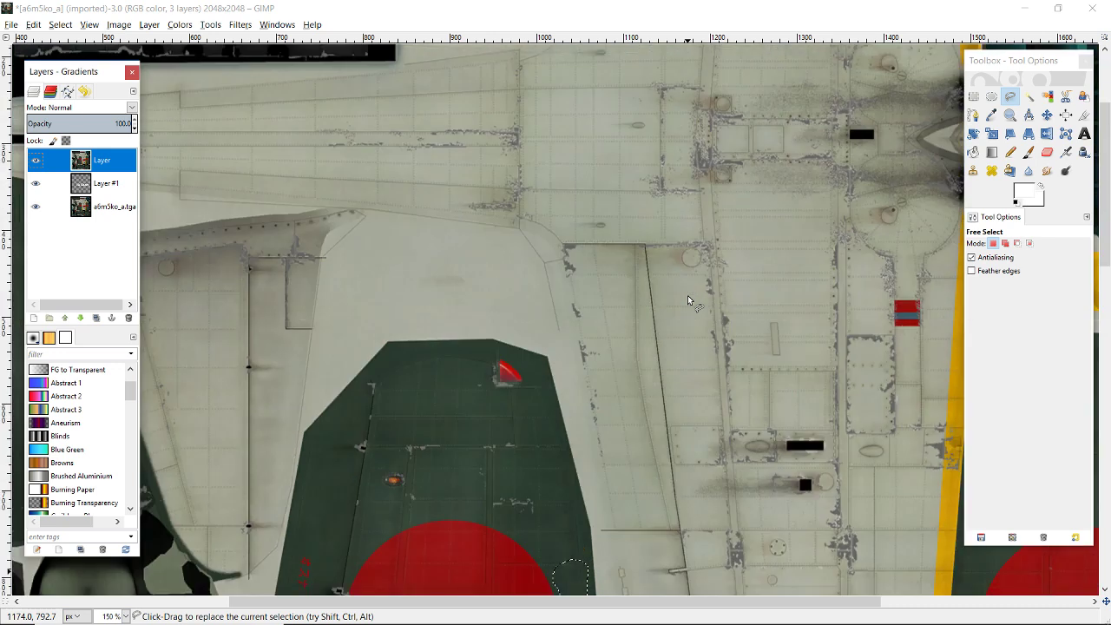
scroll(688, 300, "down", 5)
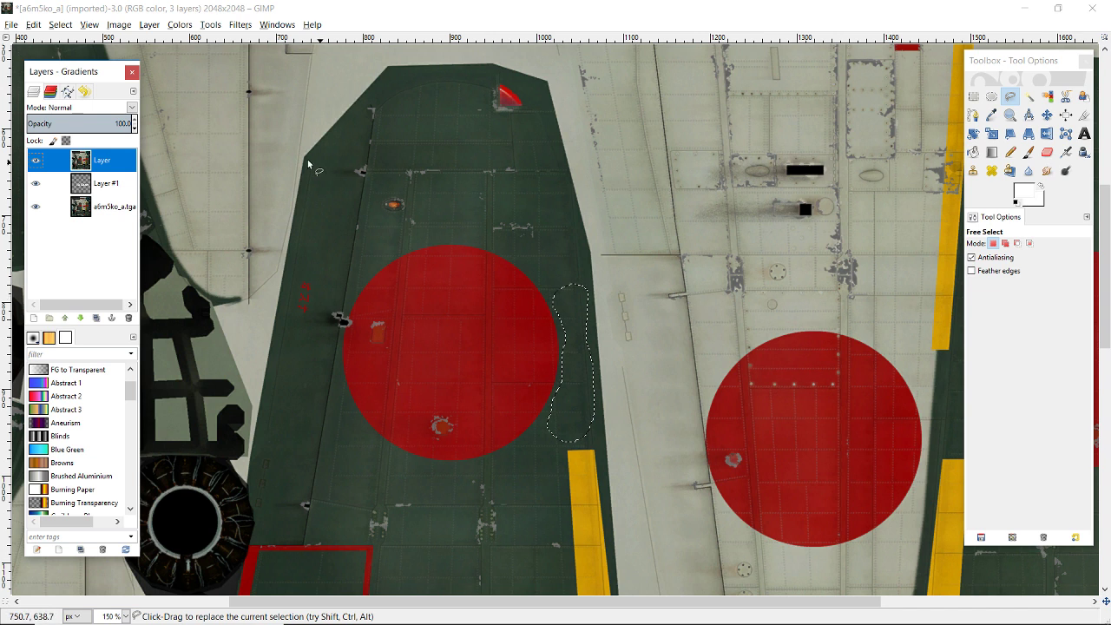
left_click(11, 24)
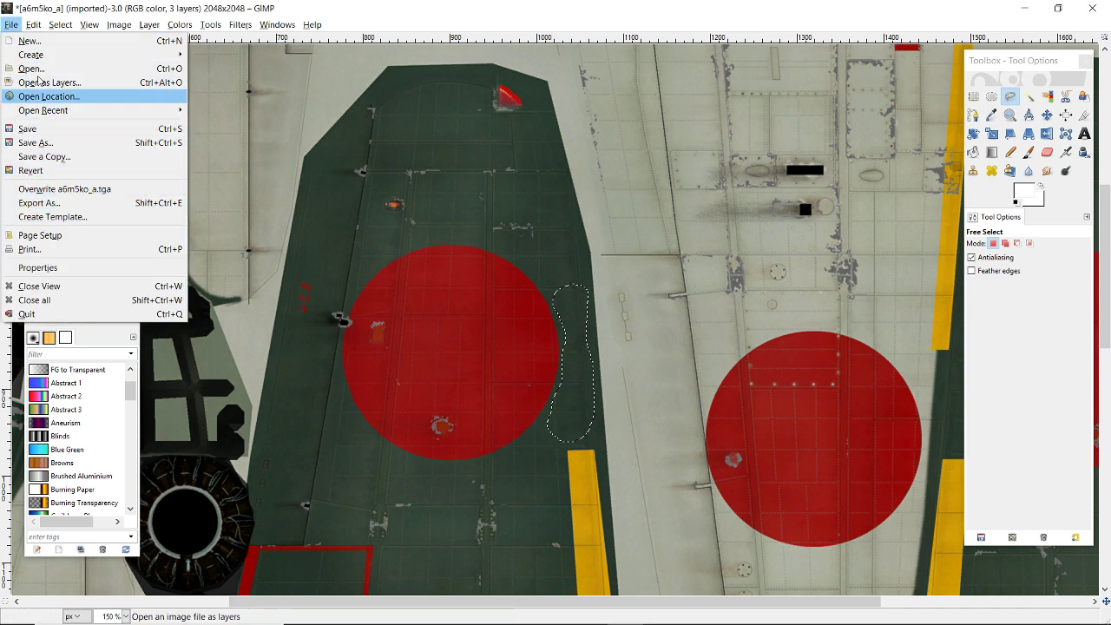
left_click(13, 26)
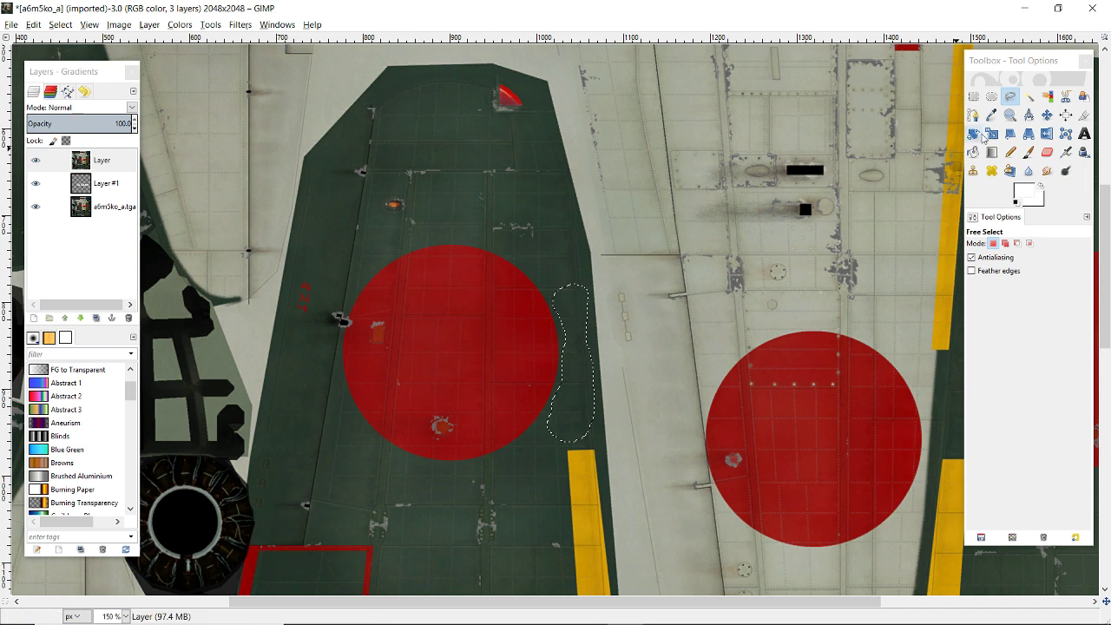
Try Fuzzy Select on the green wing area above the roundel, dismiss the selection and pick the same area again
left_click(1025, 97)
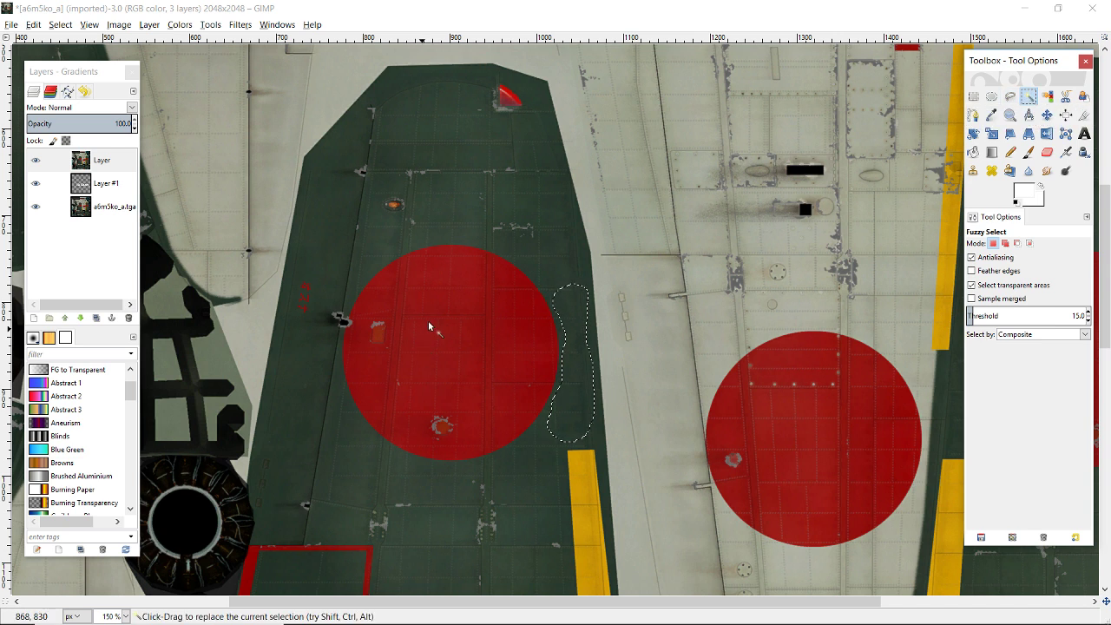
left_click(555, 209)
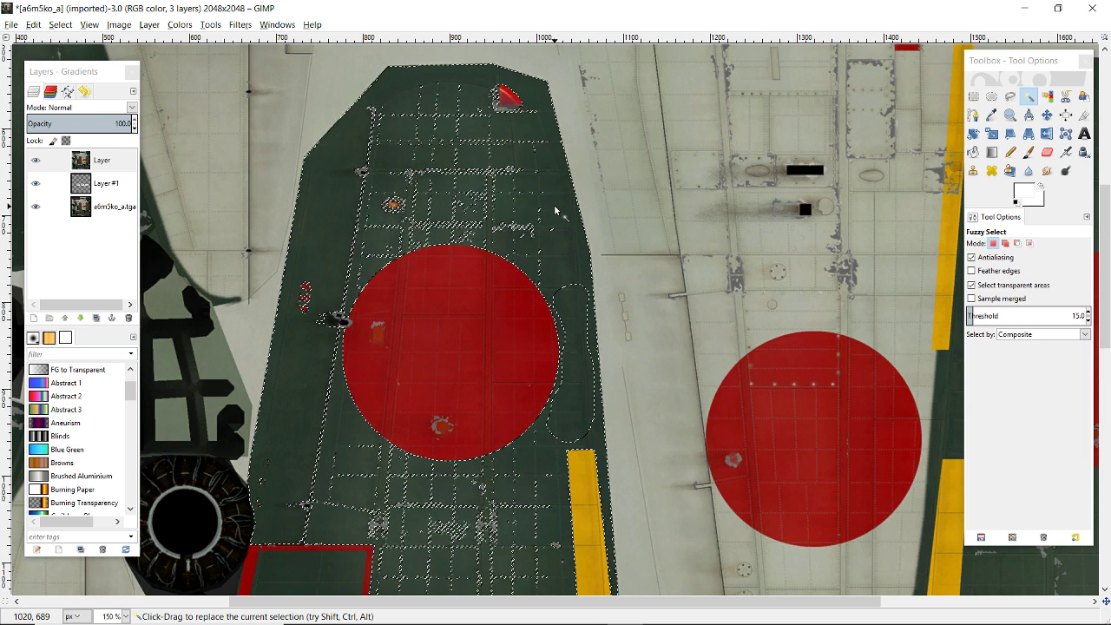
left_click(60, 24)
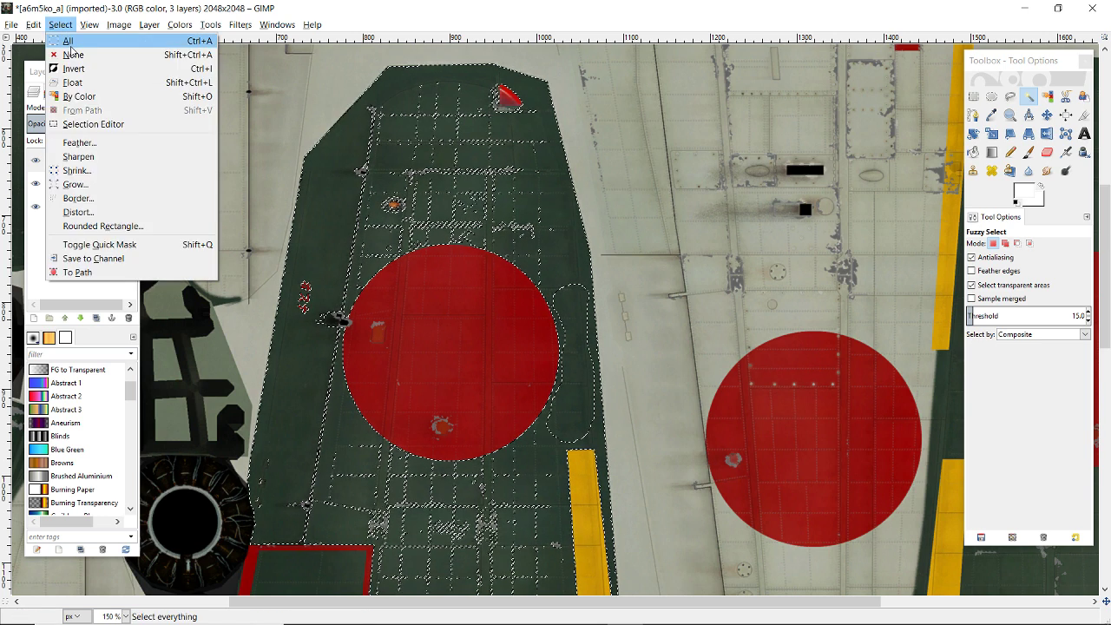
left_click(72, 54)
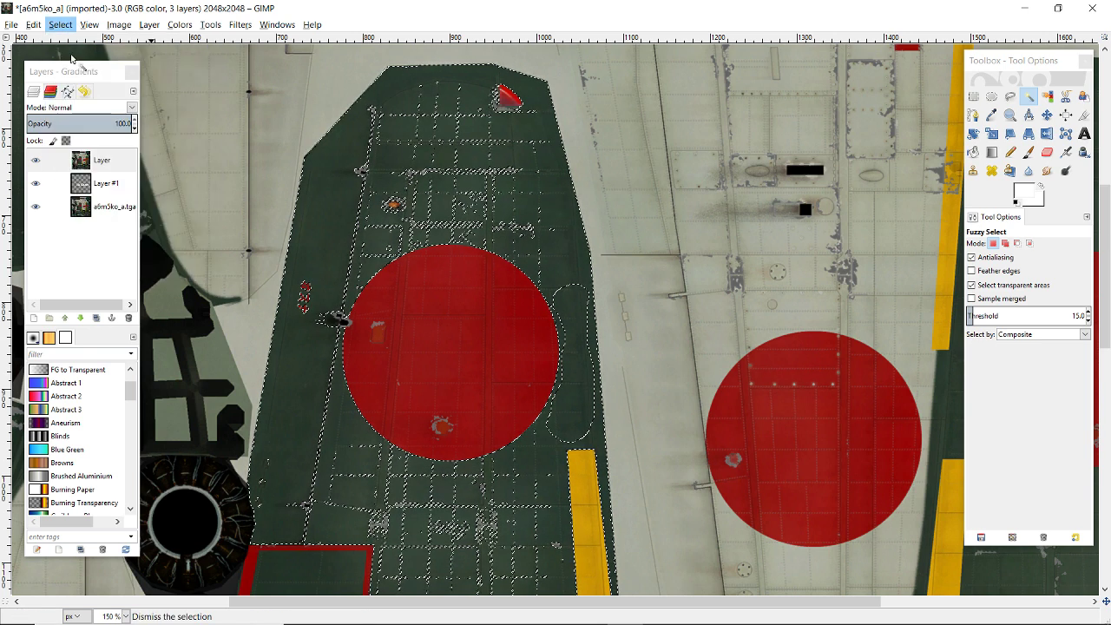
left_click(555, 210)
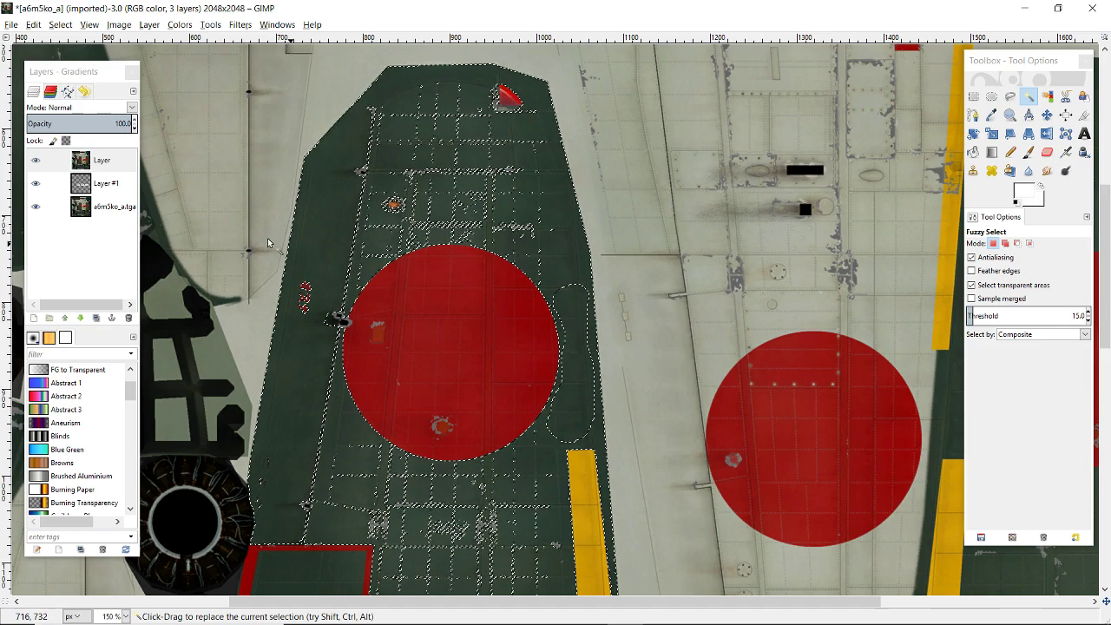
Dismiss the selection and copy the whole a6m5ko_a.tga layer
left_click(106, 207)
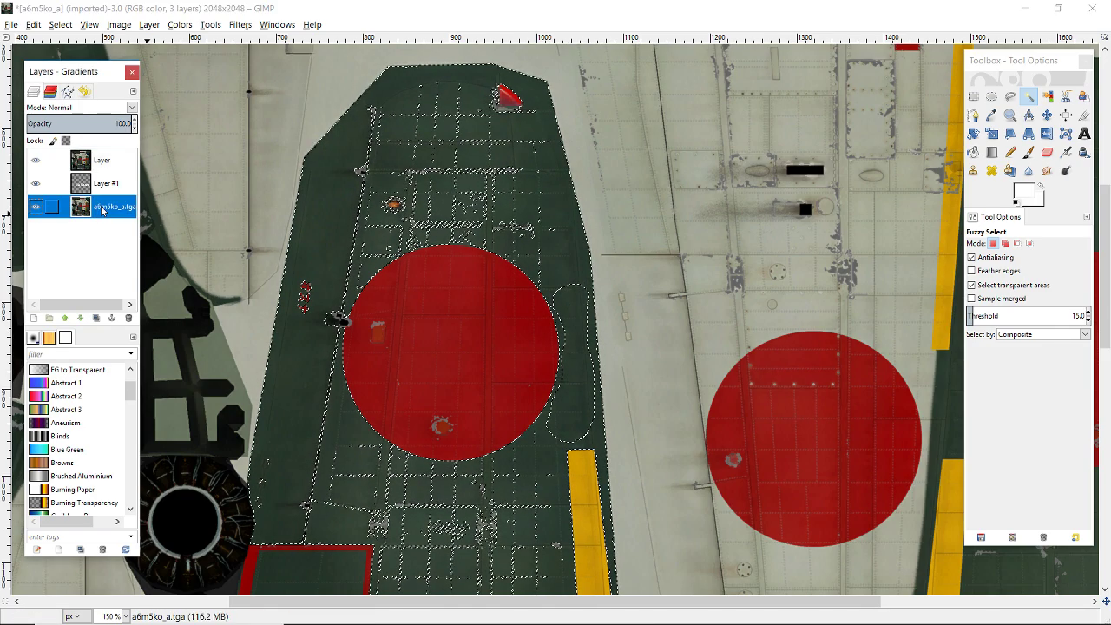
left_click(60, 25)
left_click(73, 55)
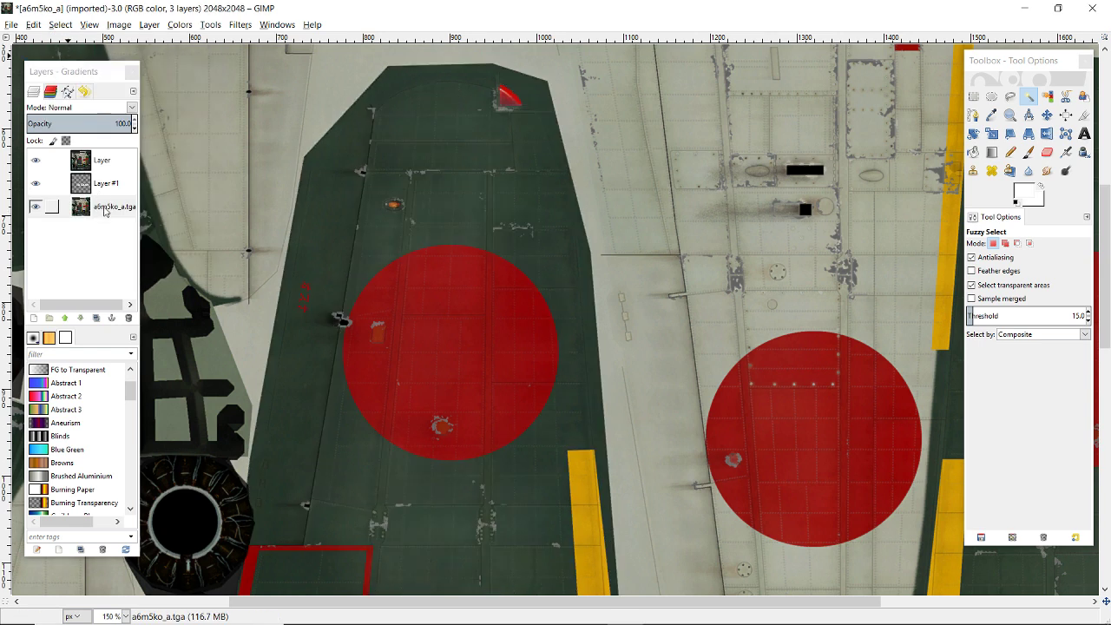
left_click(106, 208)
key("ctrl+c")
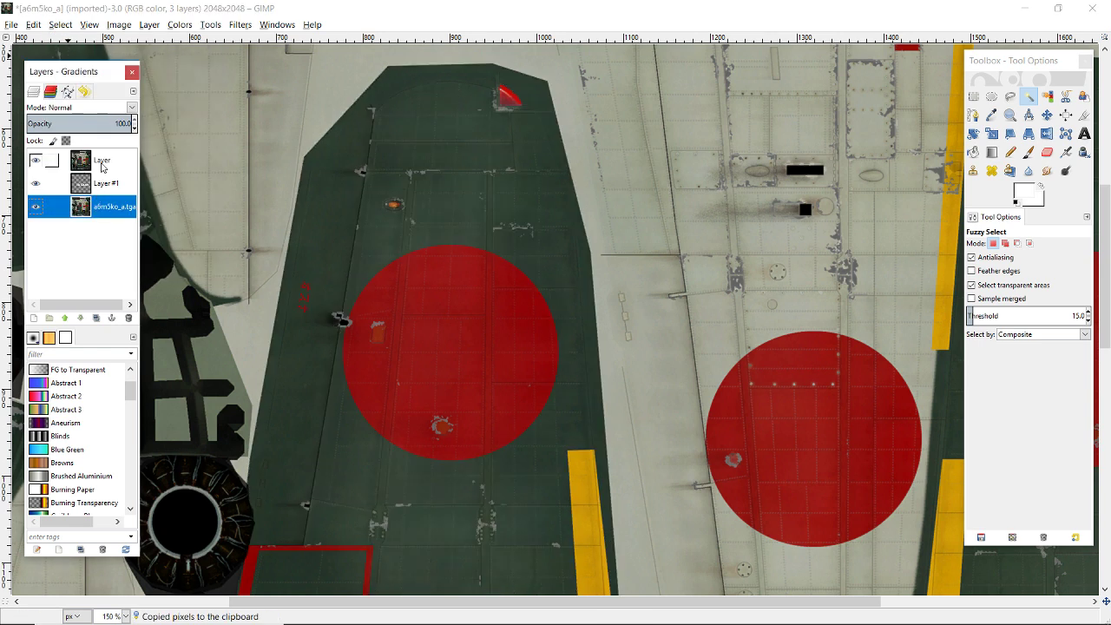
Clear the top layer named Layer, paste the copied texture into it and anchor the floating selection
left_click(102, 164)
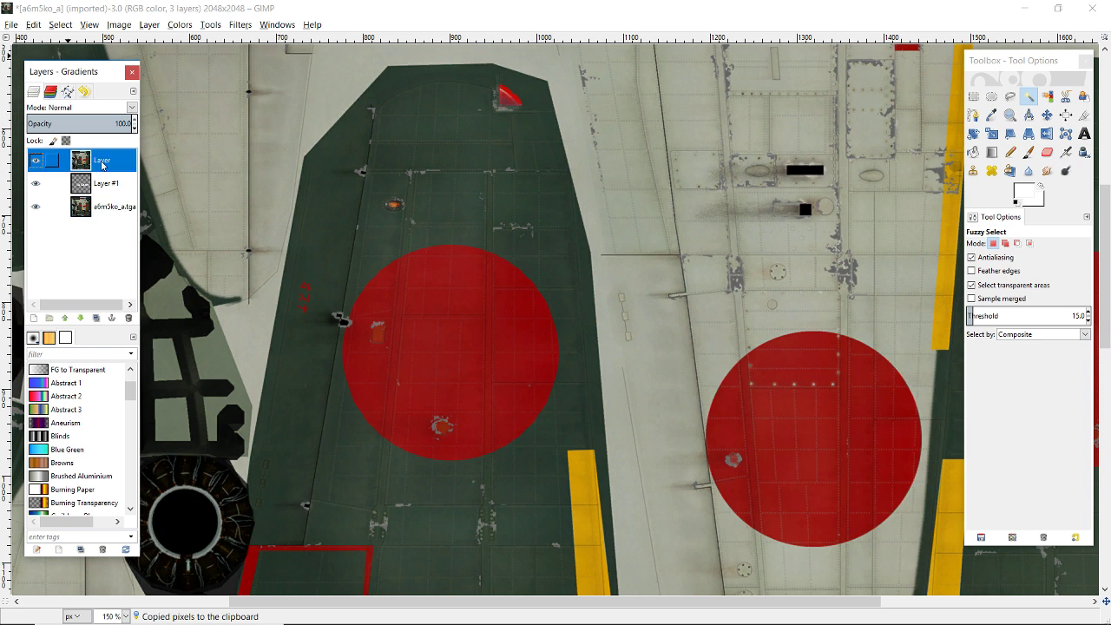
key("Delete")
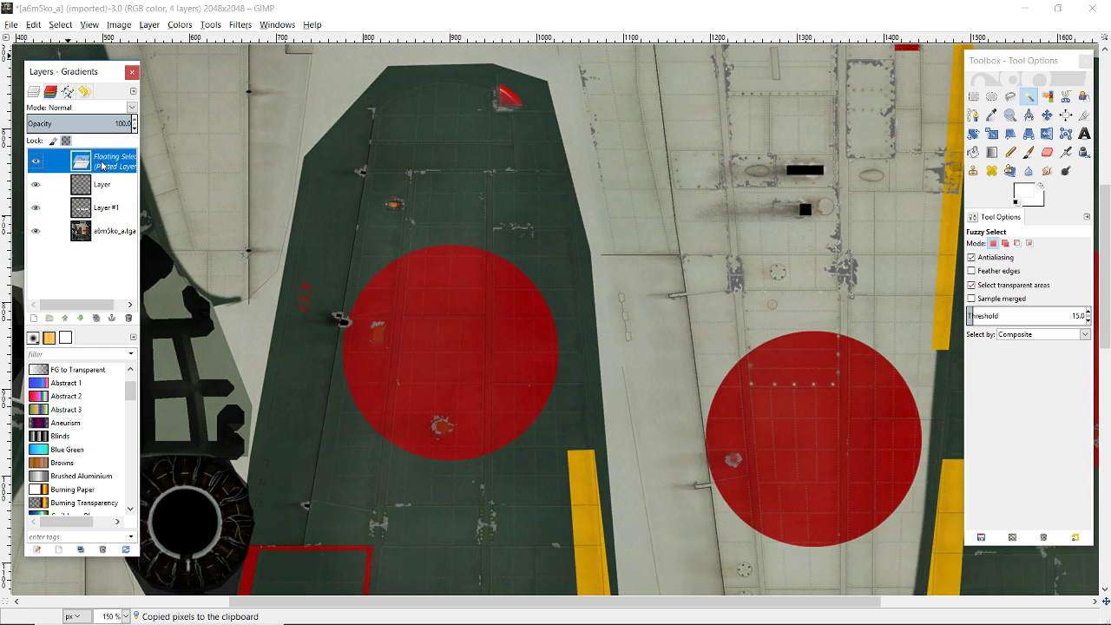
key("ctrl+v")
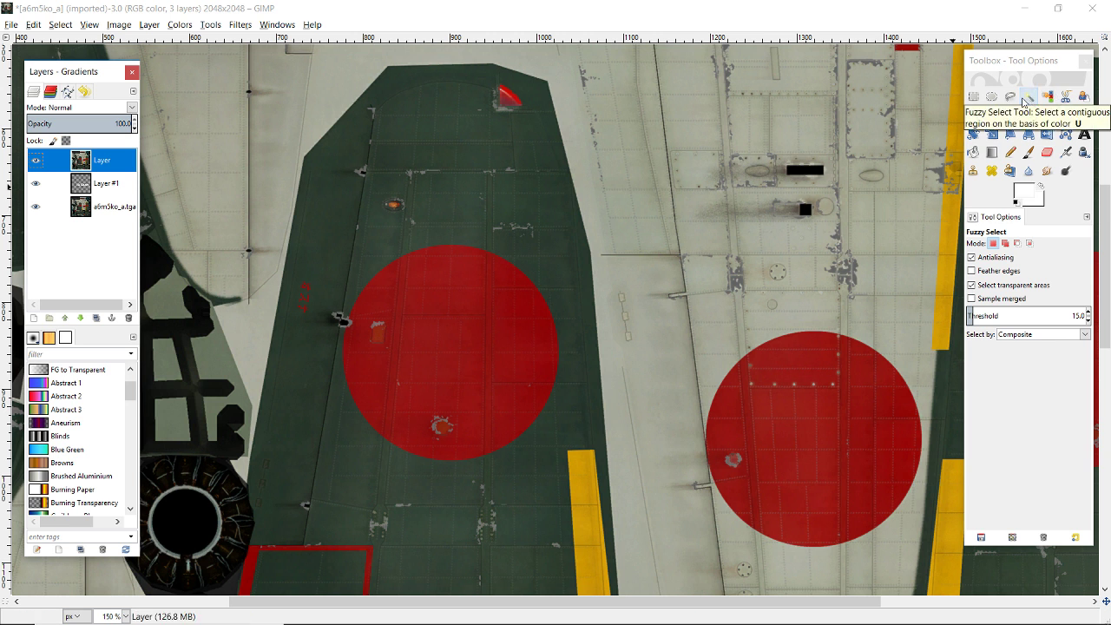
Select the green wing surface around the roundel on the restored top layer with Fuzzy Select and set the tool to add to the selection
left_click(550, 209)
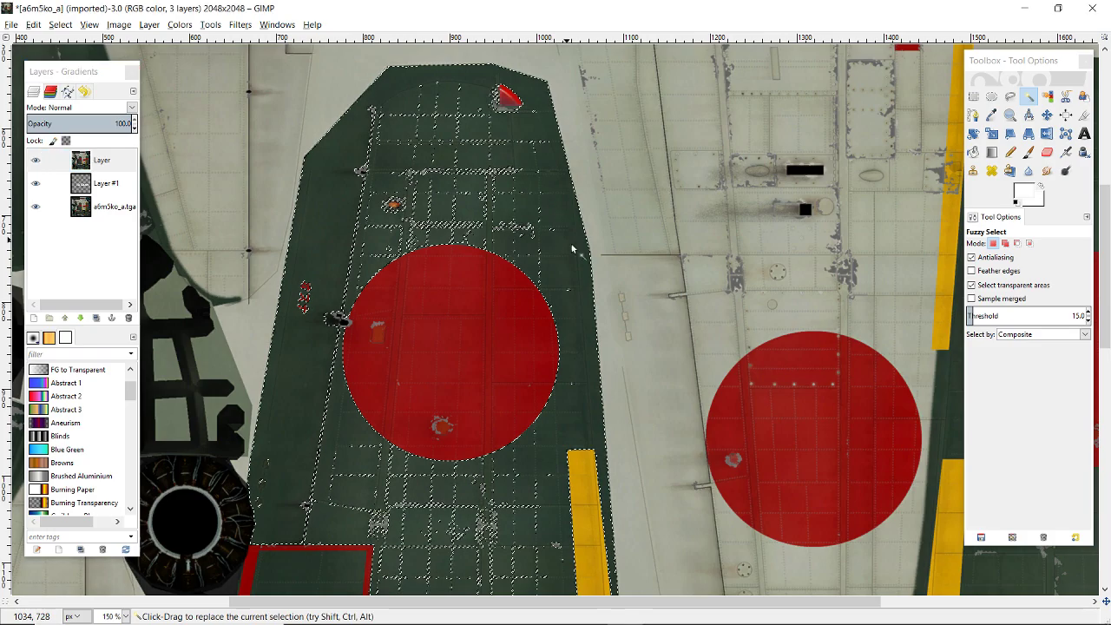
scroll(638, 282, "down", 10)
scroll(649, 282, "up", 10)
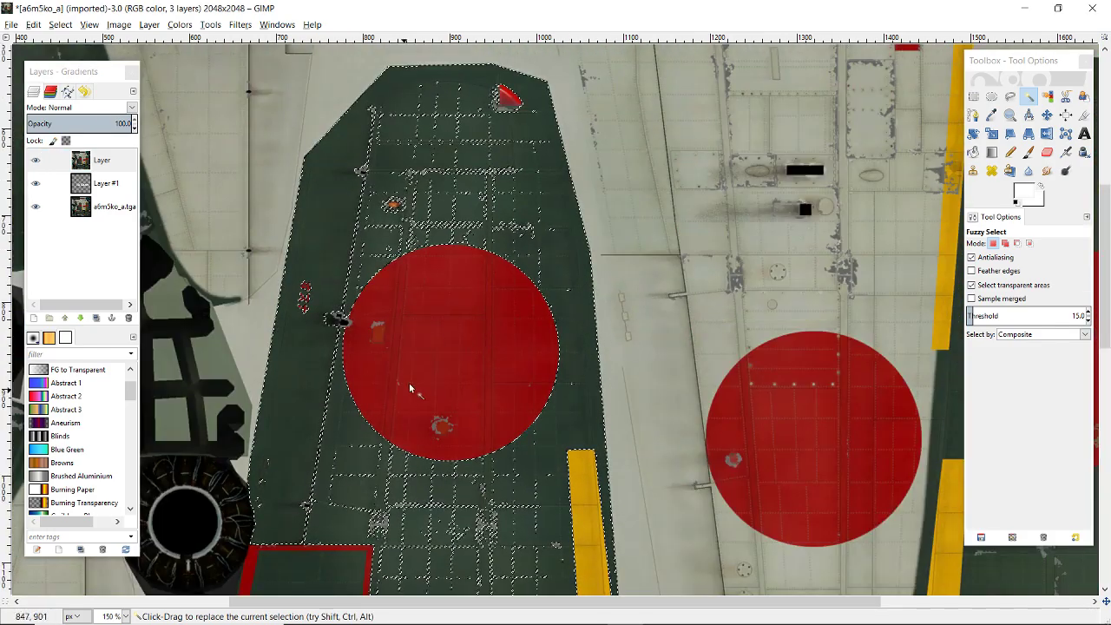
scroll(585, 290, "down", 6)
scroll(586, 291, "down", 4)
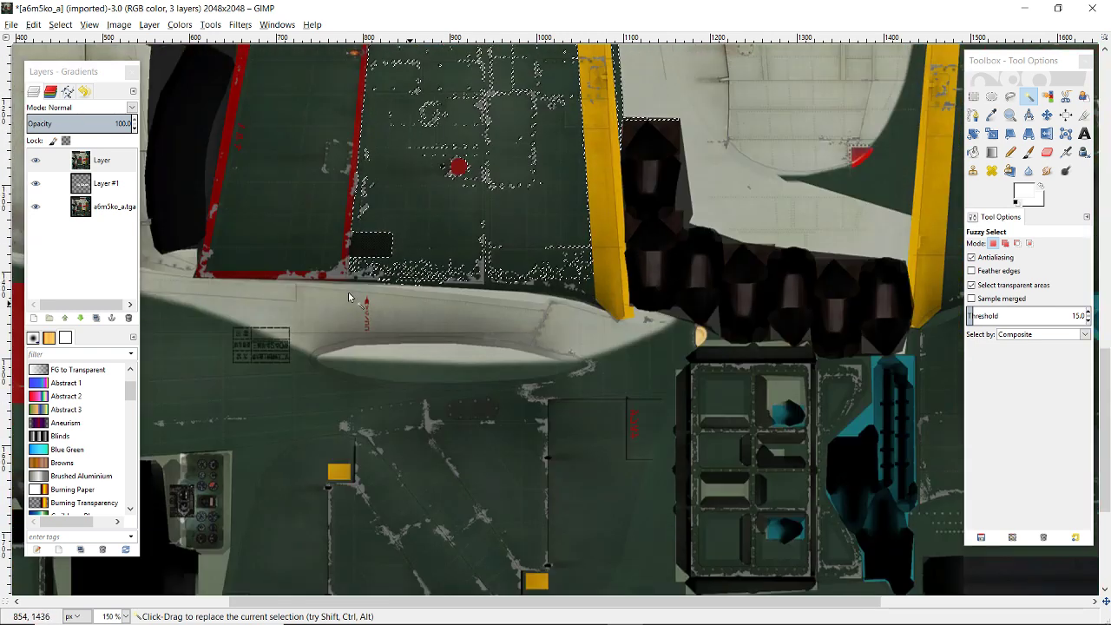
scroll(440, 204, "up", 8)
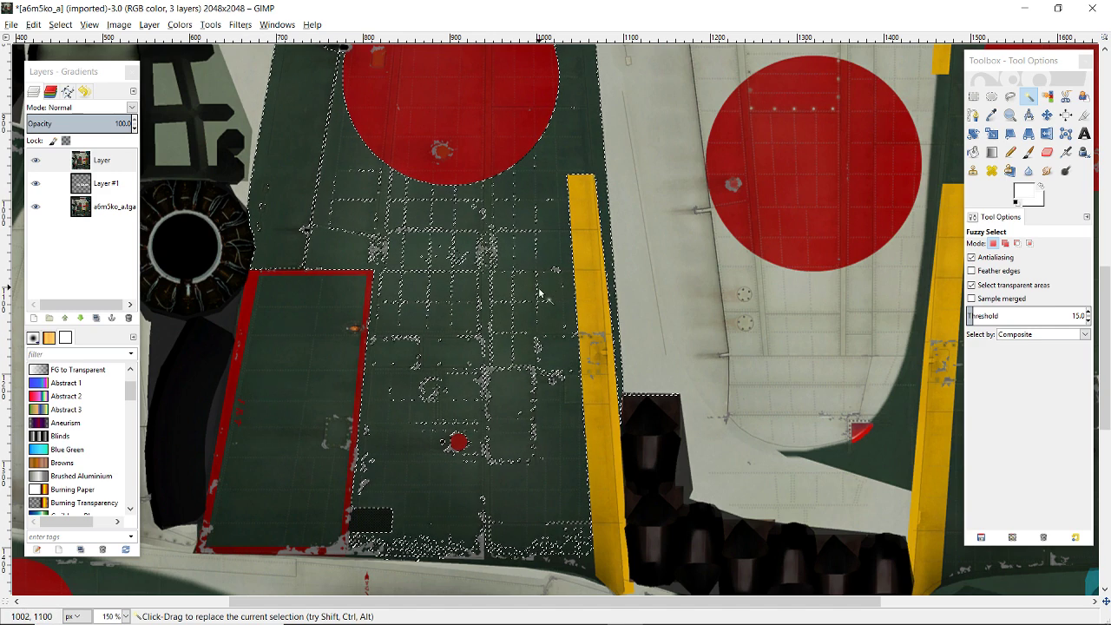
scroll(531, 300, "up", 8)
scroll(531, 299, "down", 4)
scroll(532, 299, "down", 5)
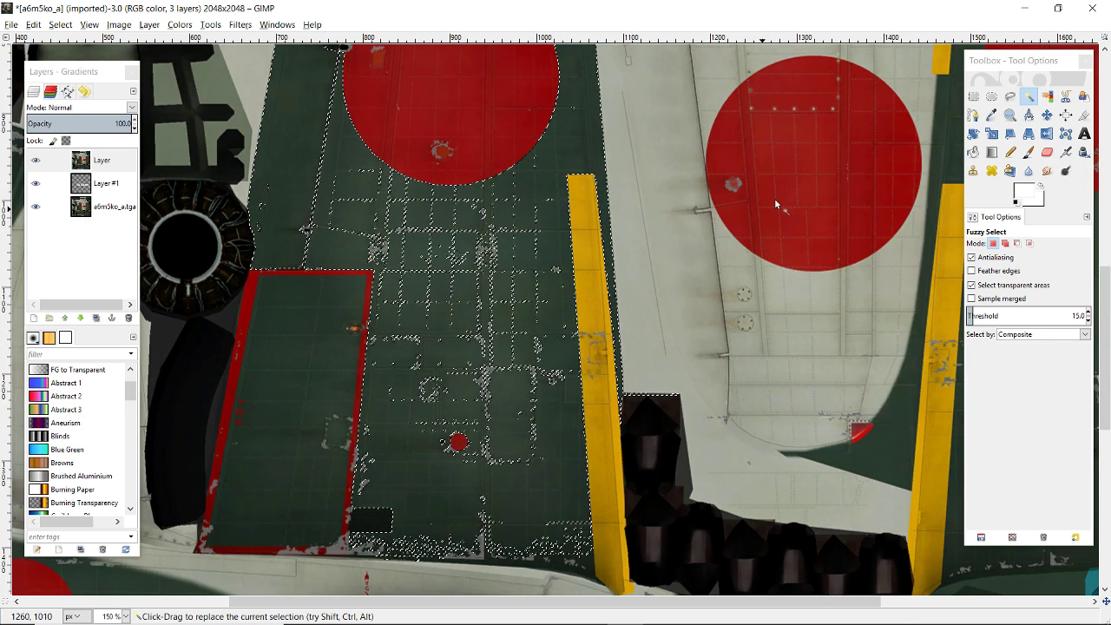
left_click(1005, 243)
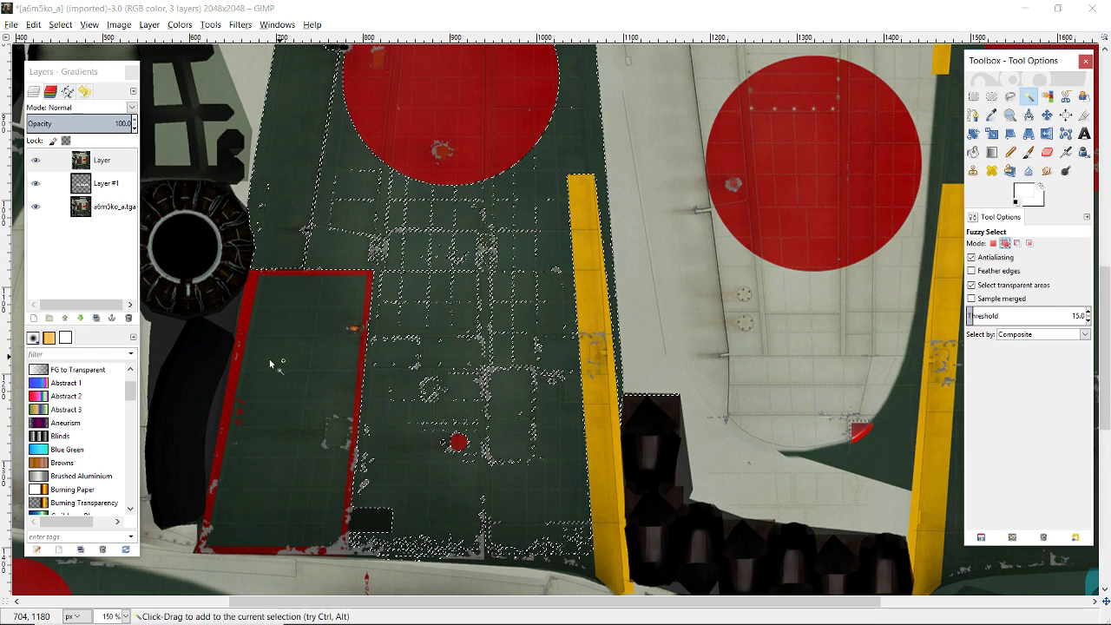
Add the red-outlined flap panel, the wing root edge and the dark hinge spot beside the roundel to the fuzzy selection and dismiss it
left_click(329, 356)
scroll(387, 350, "down", 5)
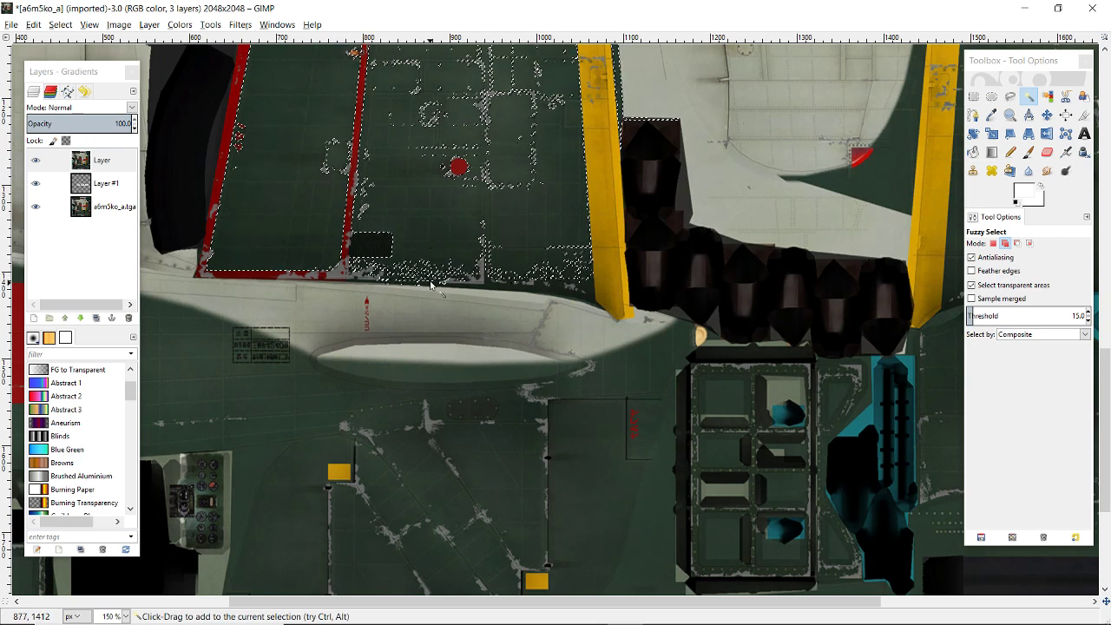
left_click(434, 273)
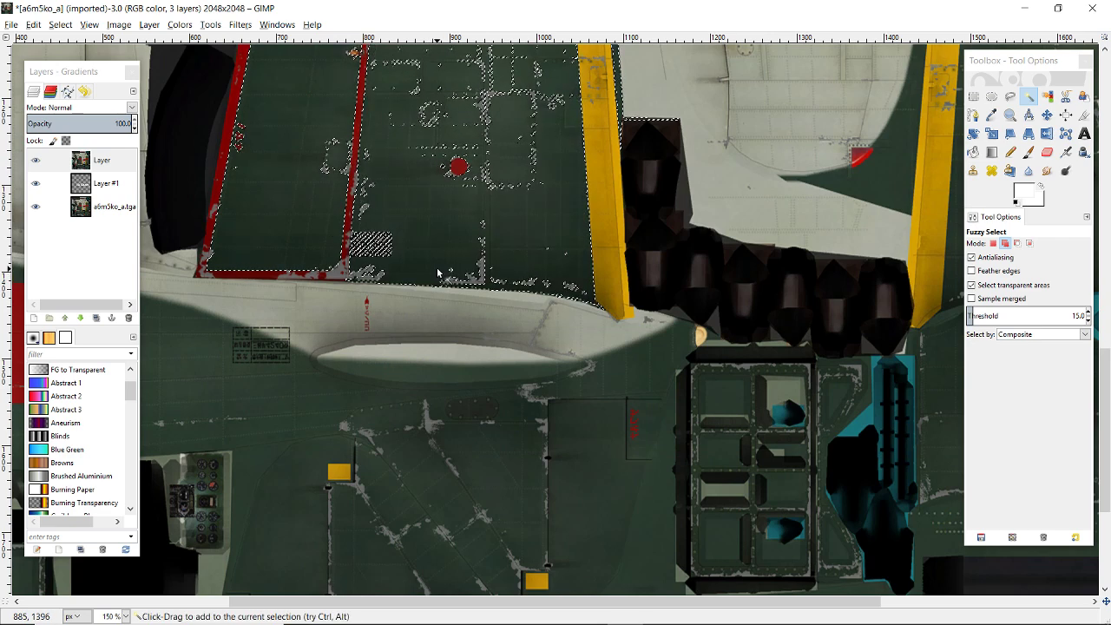
scroll(434, 272, "up", 15)
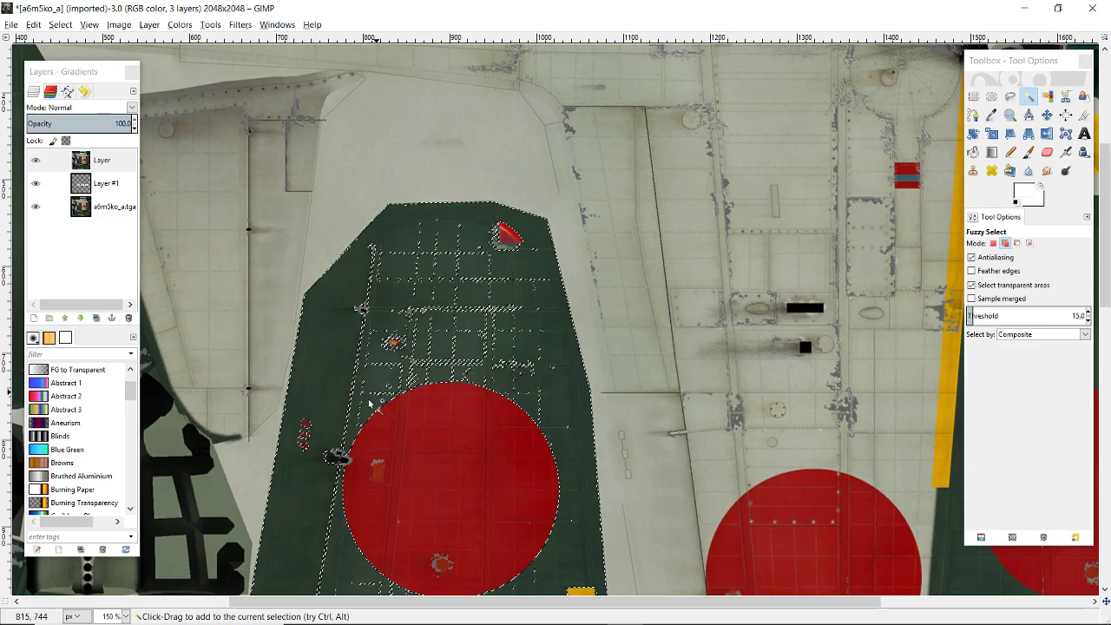
scroll(309, 348, "down", 7)
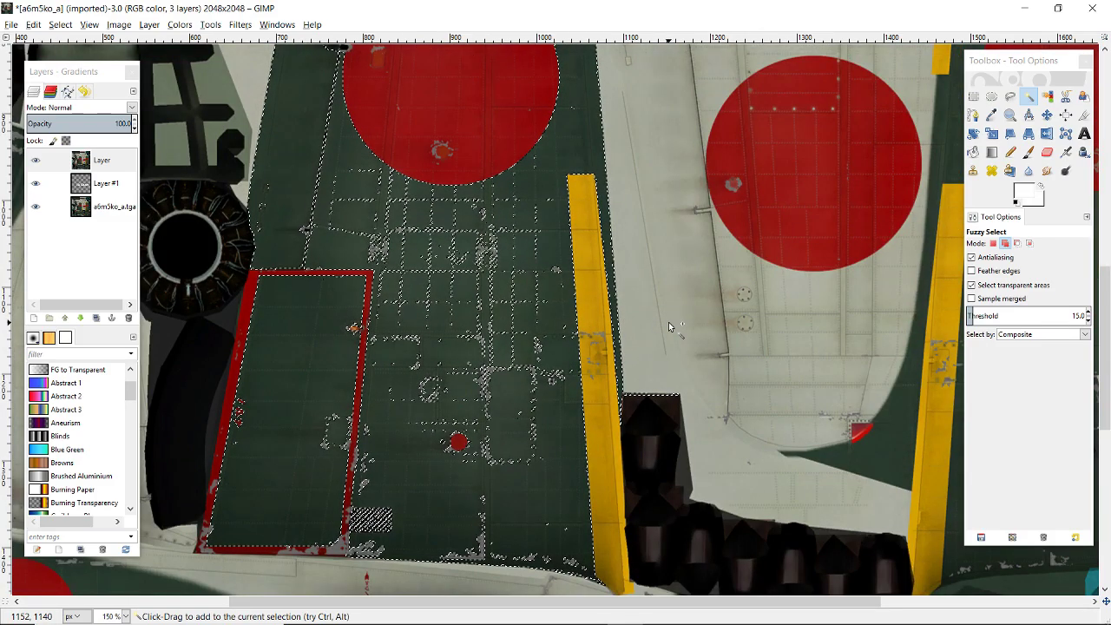
scroll(668, 322, "up", 4)
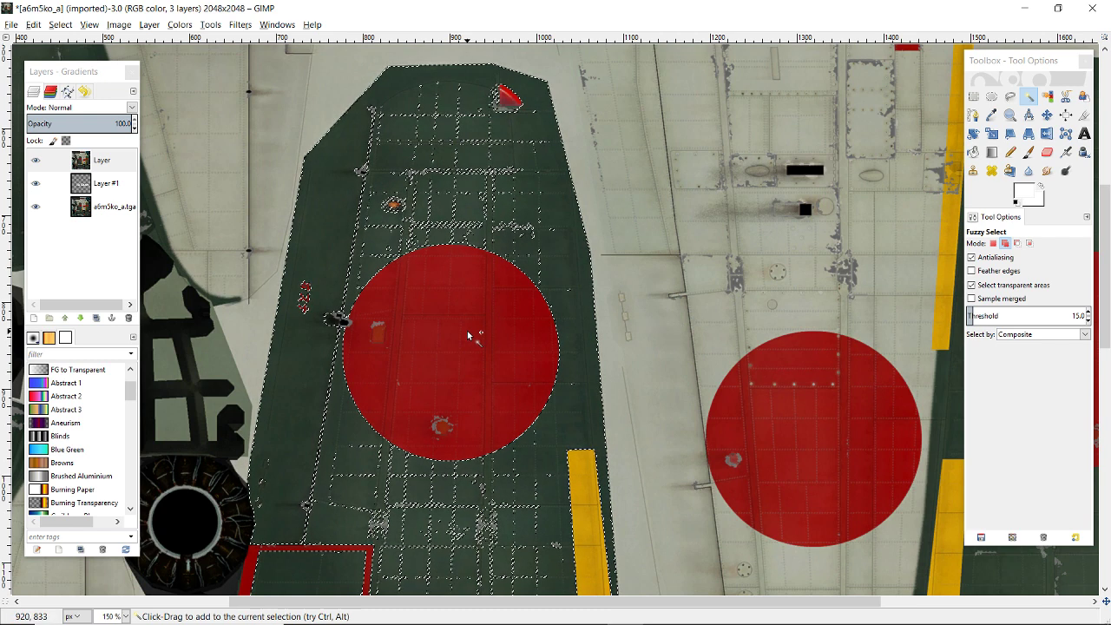
left_click(341, 319)
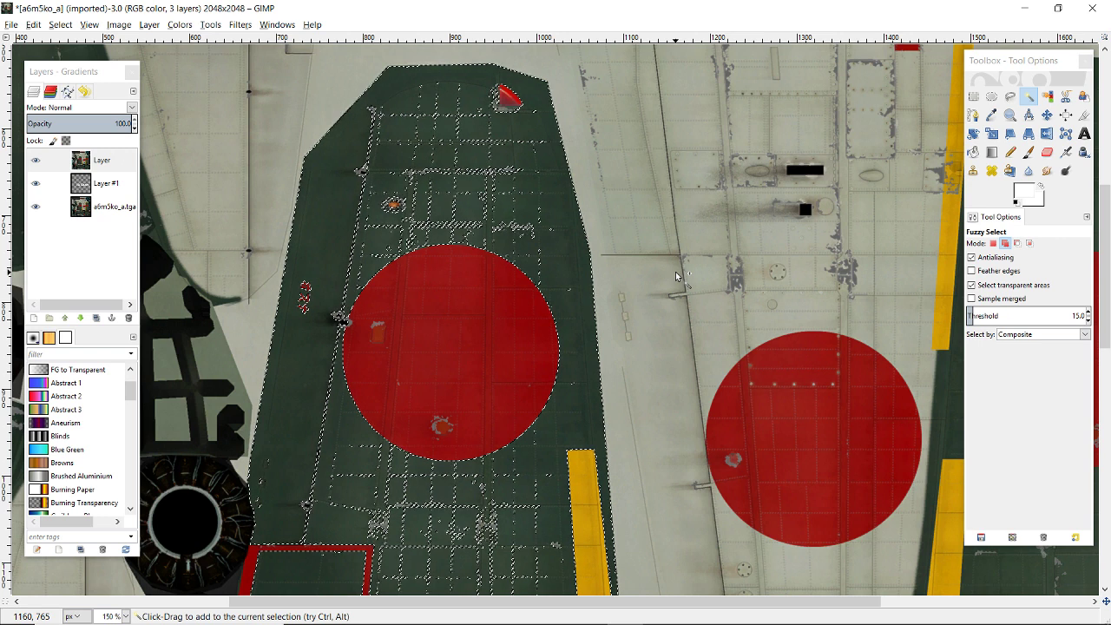
left_click(59, 24)
left_click(69, 55)
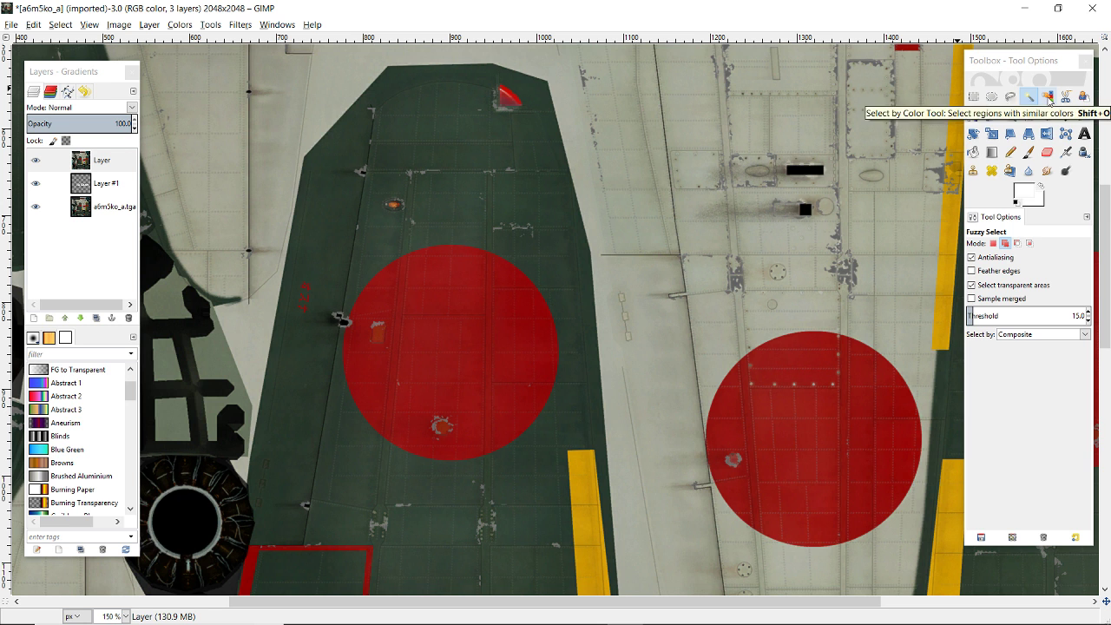
Fuzzy-select the green wing surface in add mode and include the red roundel in the selection
left_click(1005, 246)
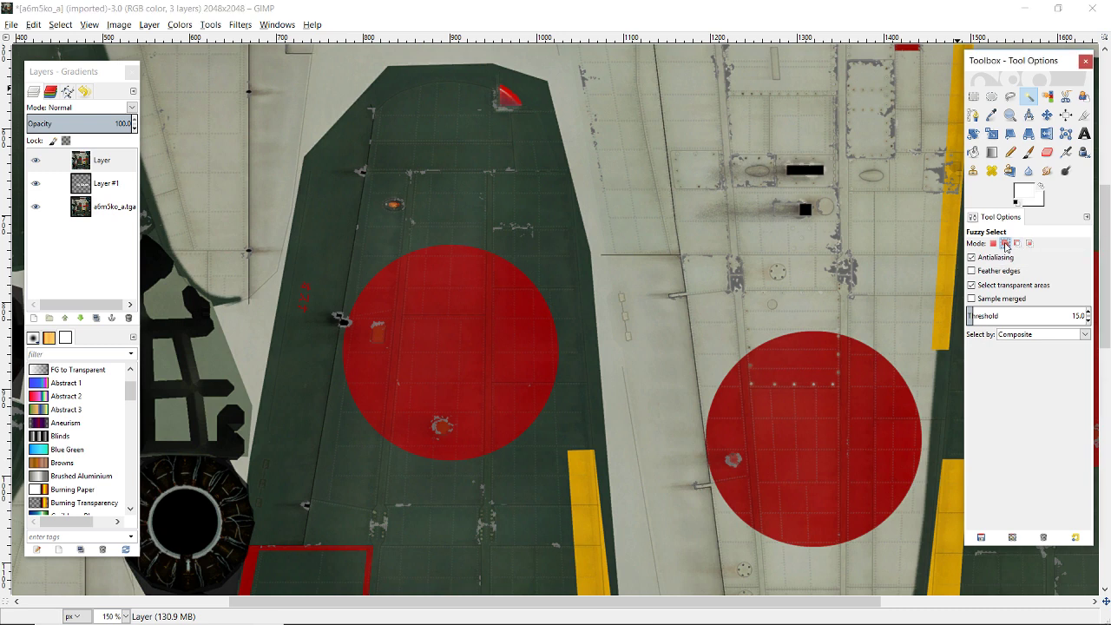
left_click(562, 246)
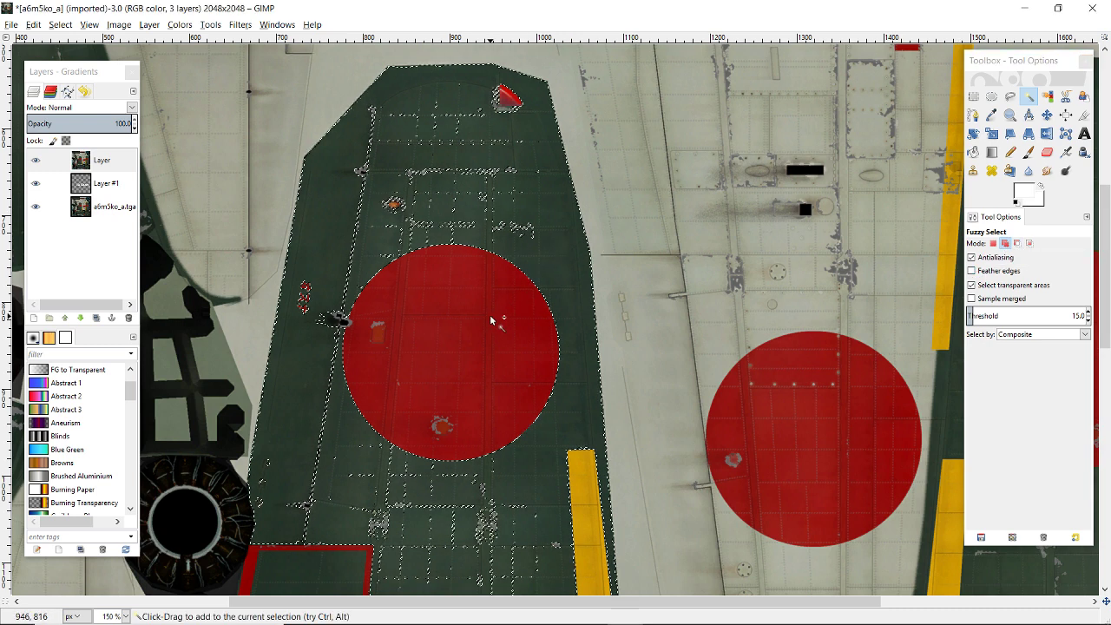
left_click_drag(490, 321, 504, 332)
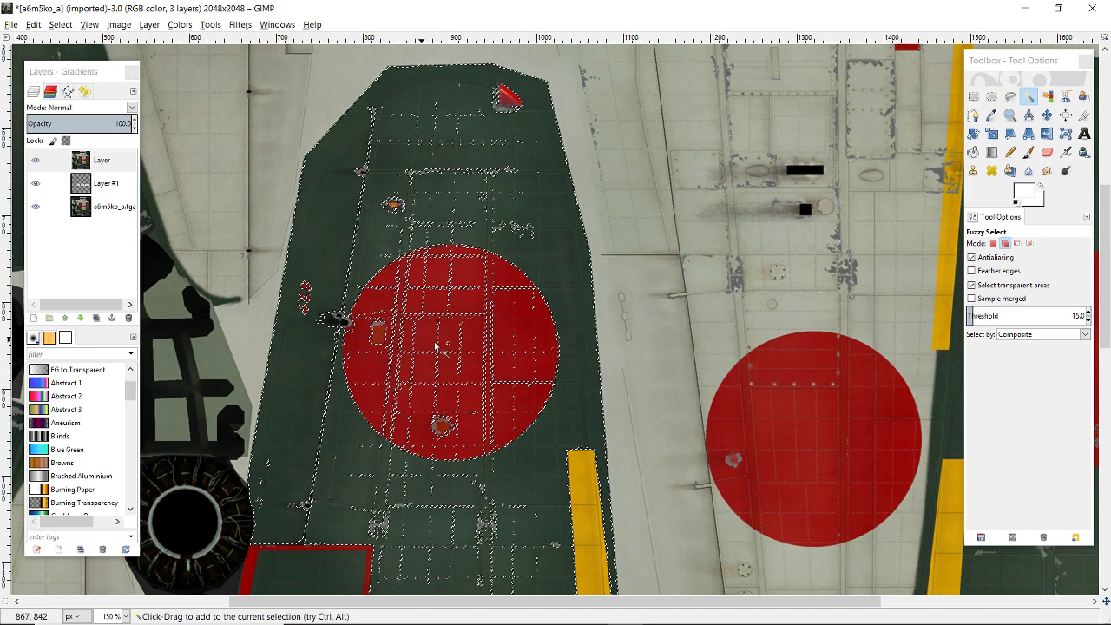
Switch Fuzzy Select to subtract mode and remove the red roundel from the wing selection
left_click(1018, 244)
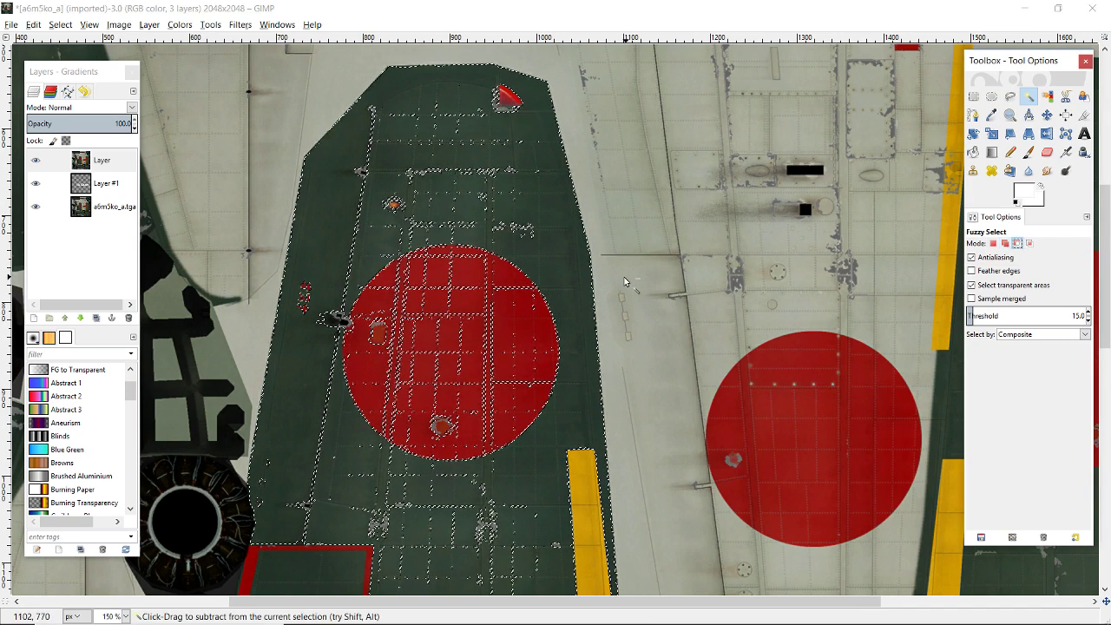
left_click(504, 330)
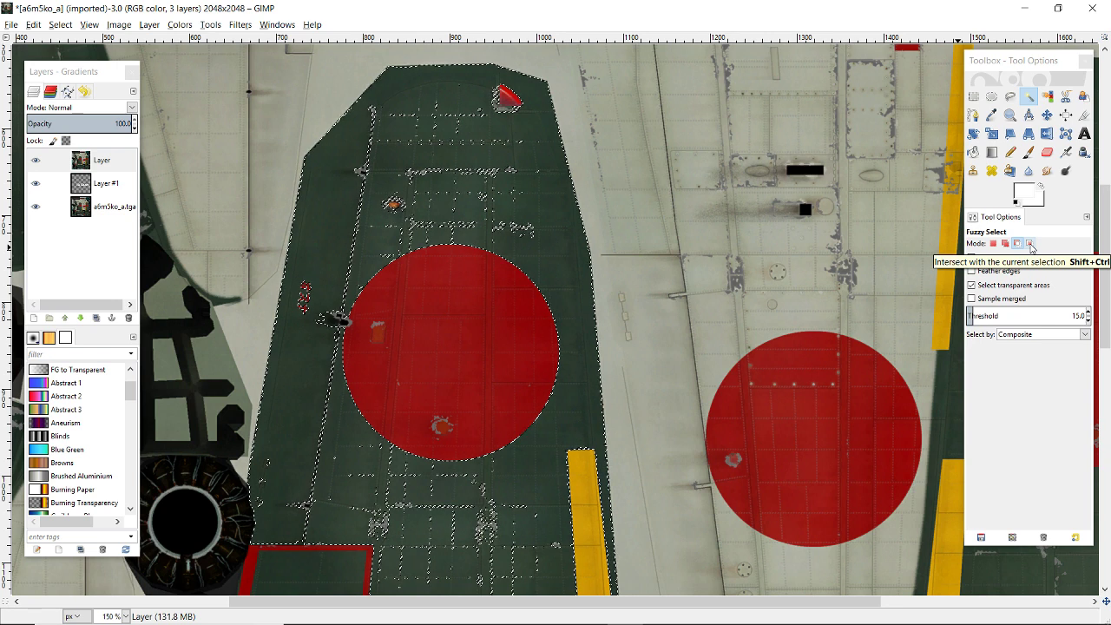
Intersect the wing selection with a rectangle about 212 × 133 px just above the roundel, reaching past the wing's edge, and dismiss the selection
left_click(973, 97)
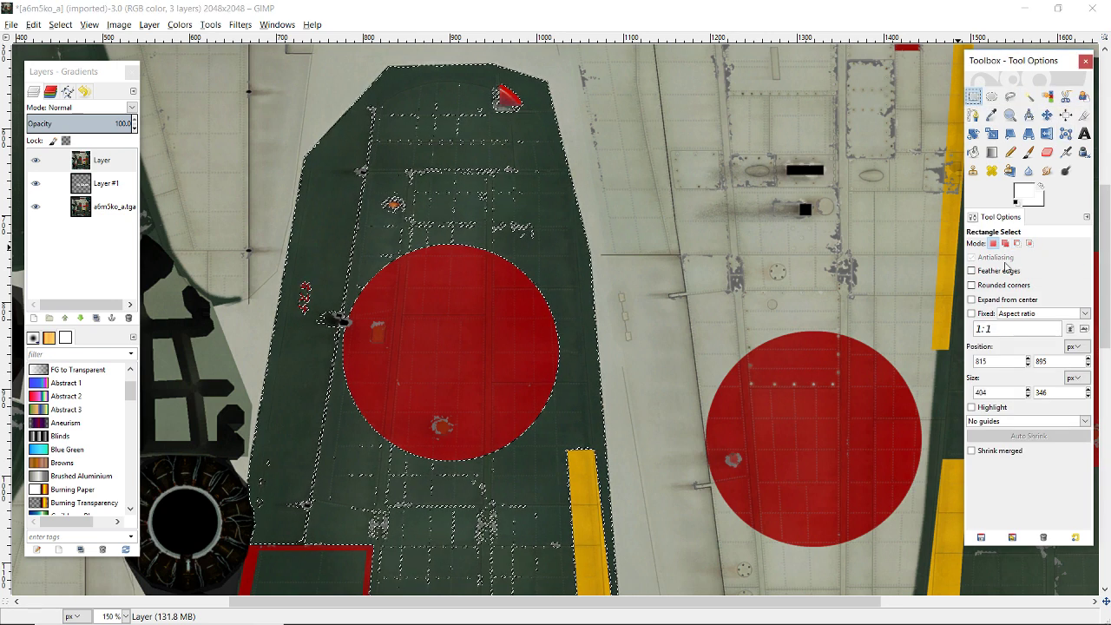
left_click(1029, 243)
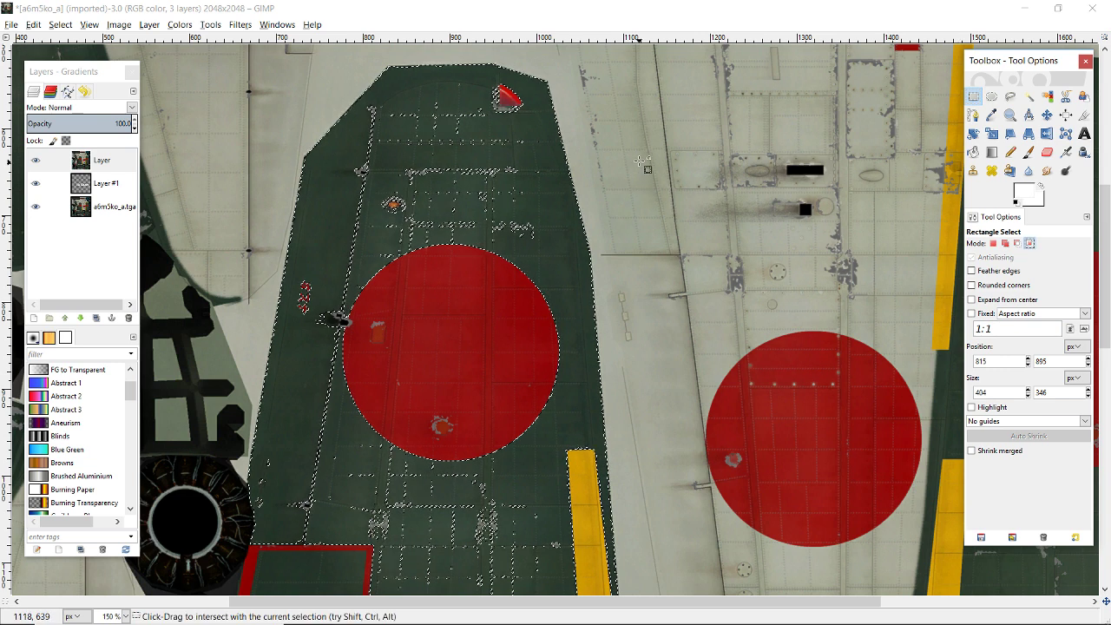
left_click_drag(644, 148, 461, 263)
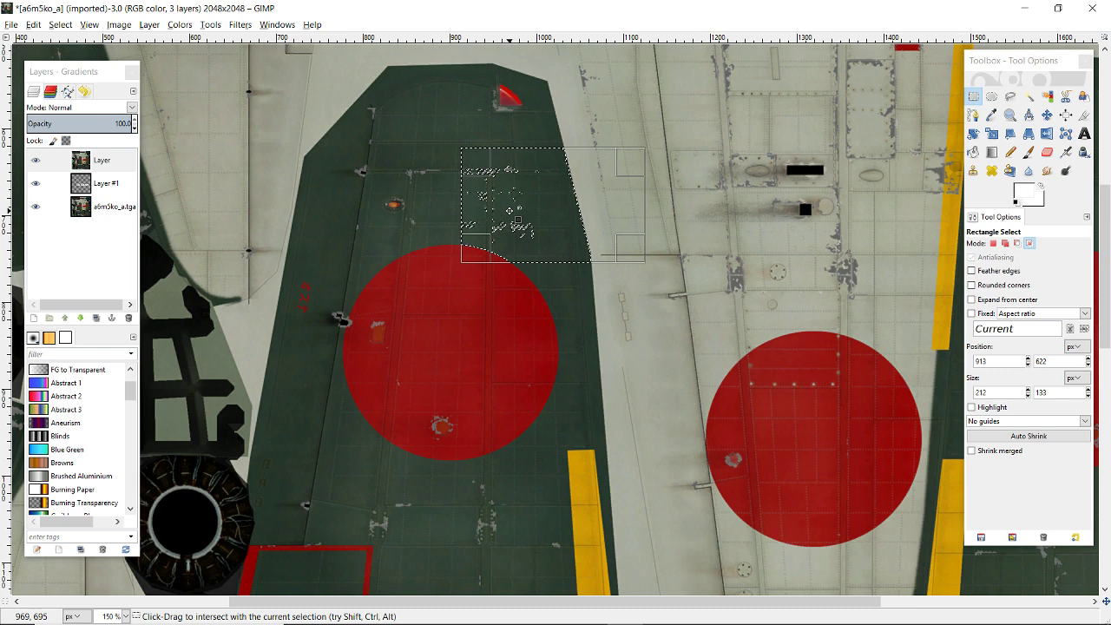
scroll(510, 211, "up", 3, "ctrl")
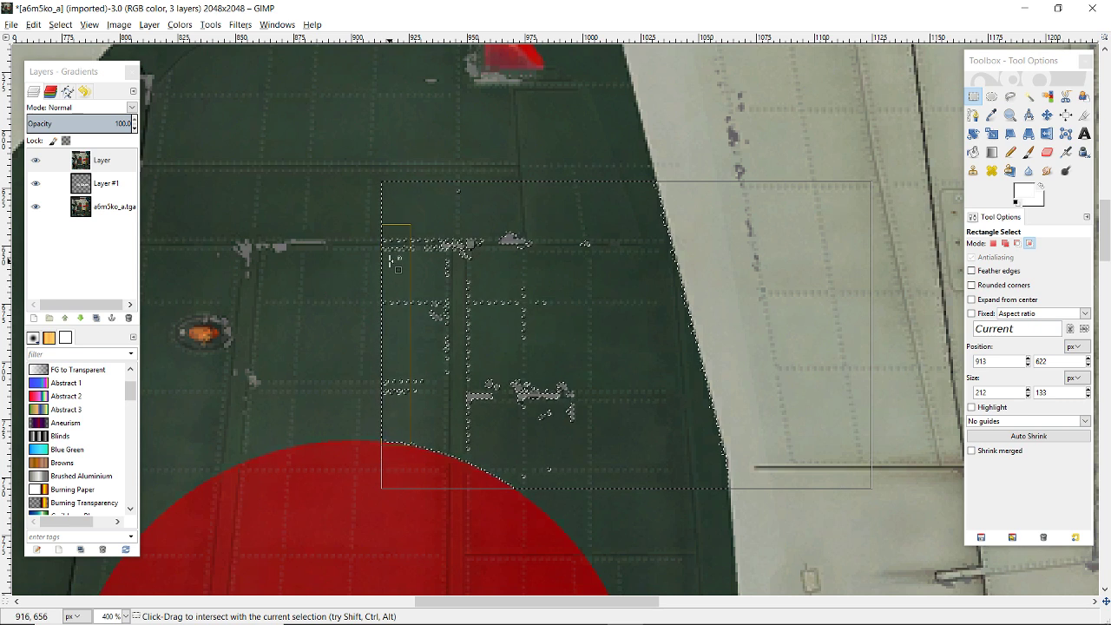
scroll(436, 257, "up", 3)
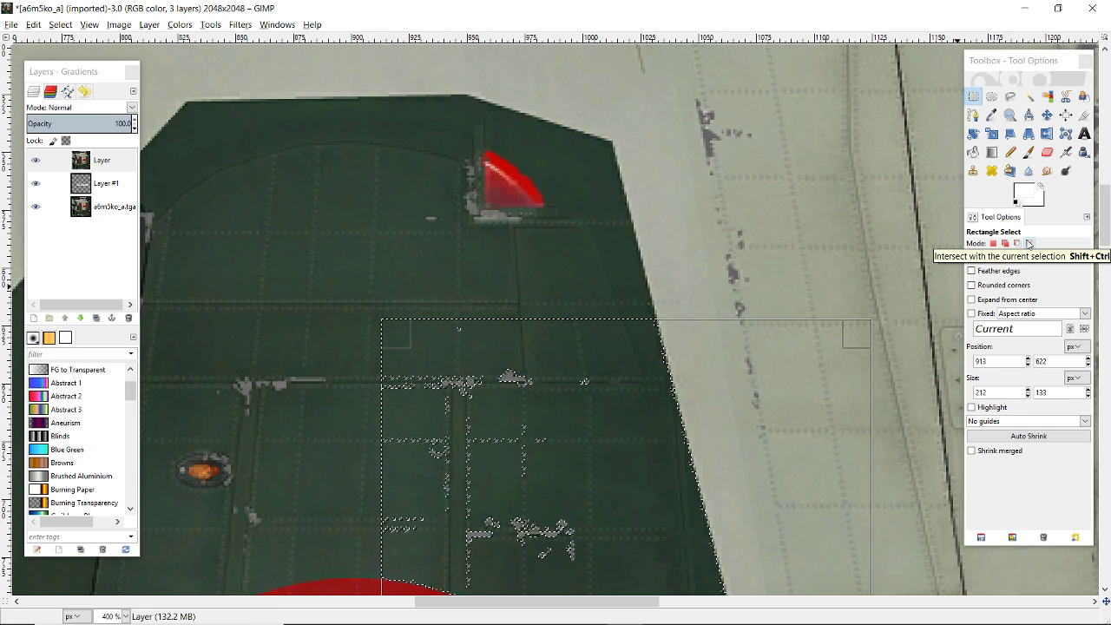
left_click(1028, 244)
scroll(771, 236, "down", 5)
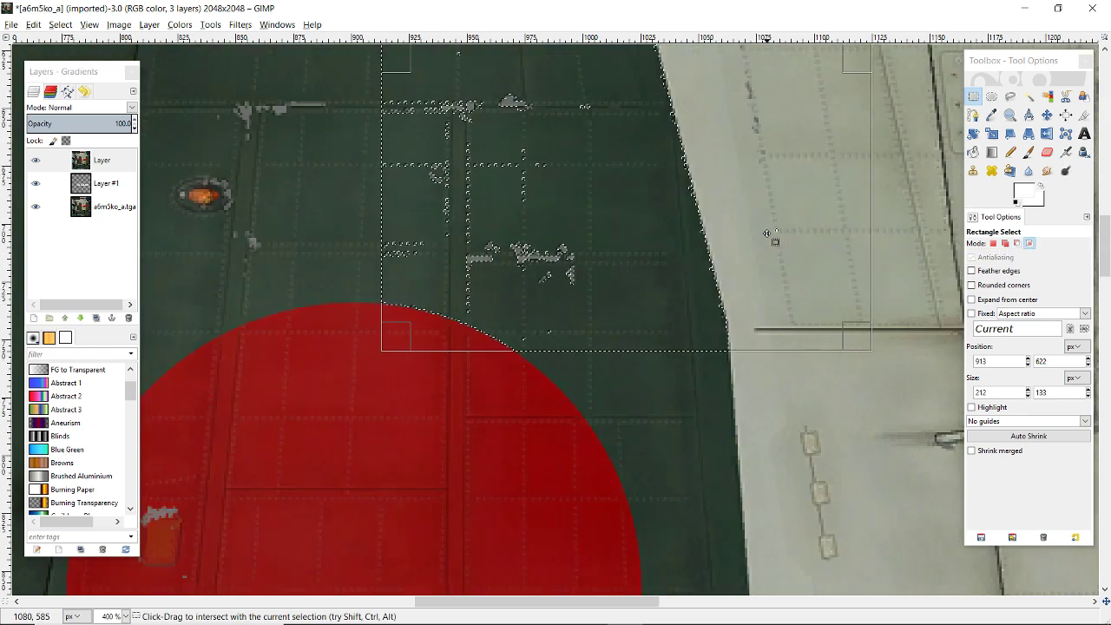
scroll(770, 236, "up", 2)
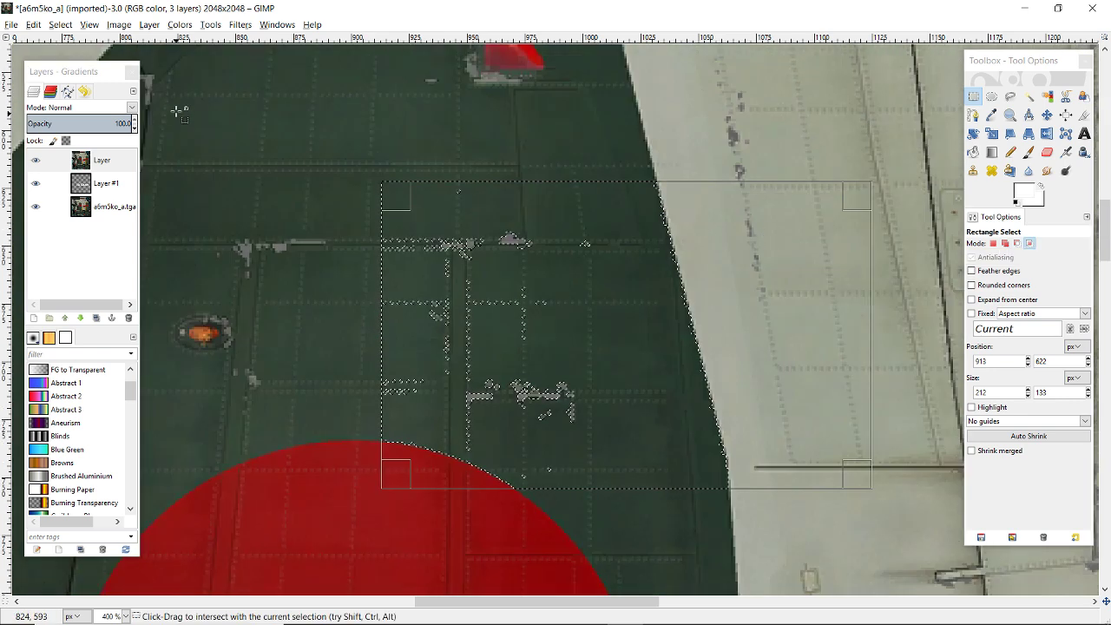
left_click(54, 26)
left_click(75, 53)
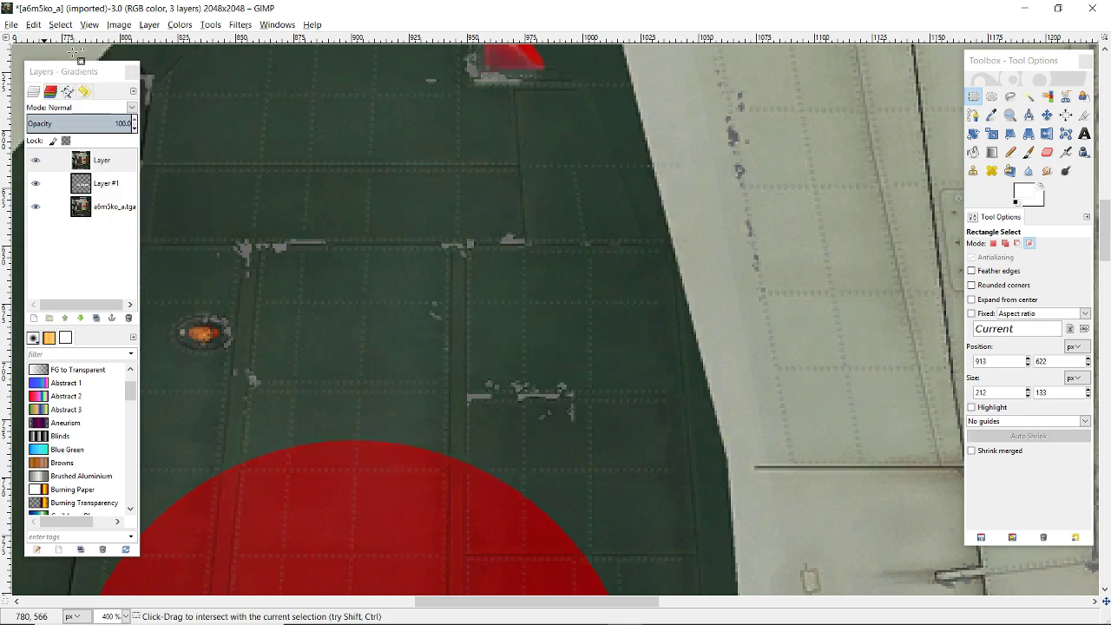
Set Rectangle Select back to replace mode and select all similar green areas across the texture with Select by Color at threshold 15
scroll(564, 323, "down", 3)
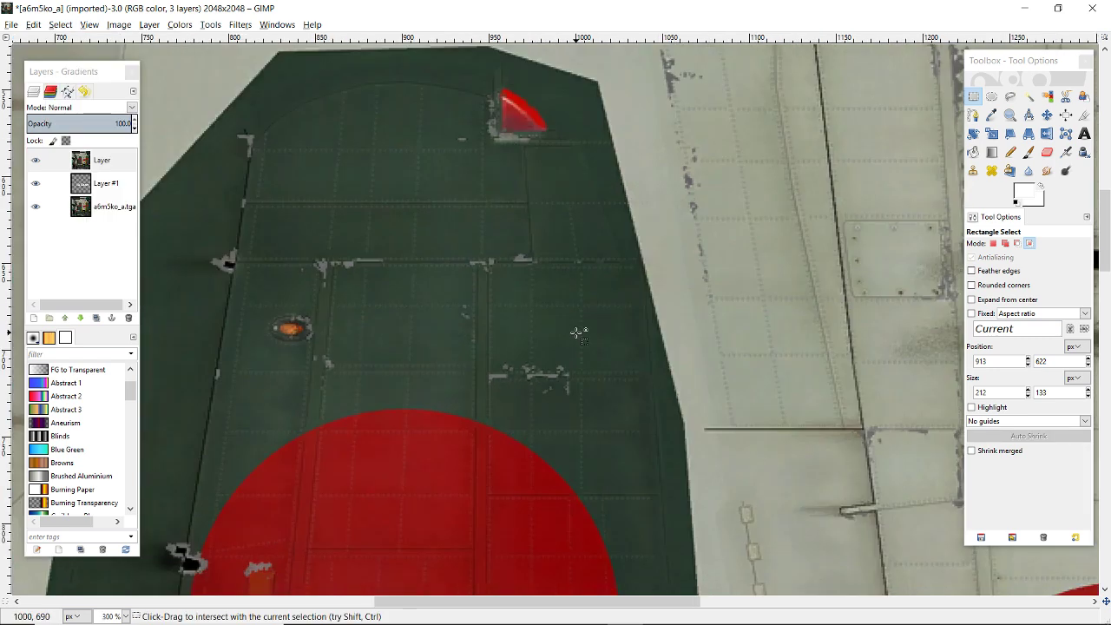
scroll(579, 332, "up", 10)
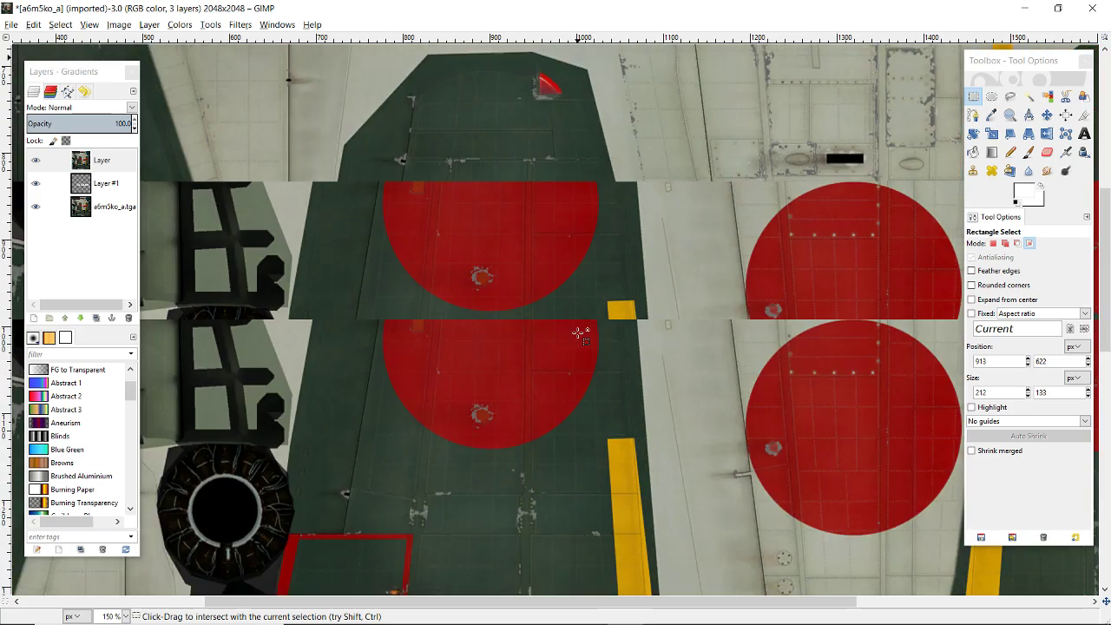
scroll(579, 333, "down", 2)
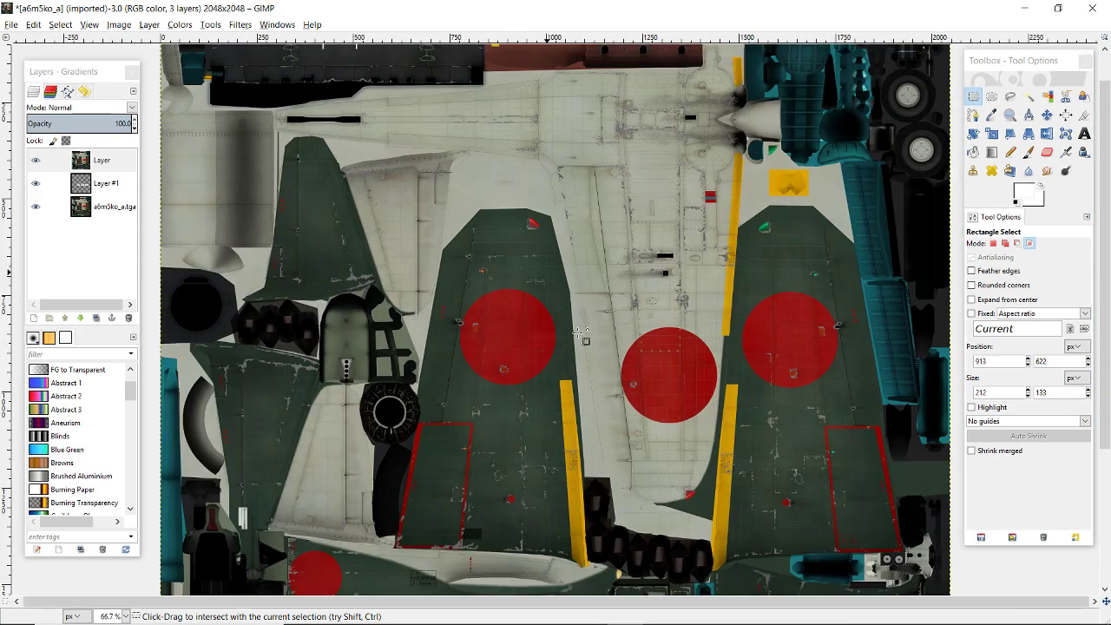
scroll(579, 333, "down", 1)
scroll(579, 333, "down", 2)
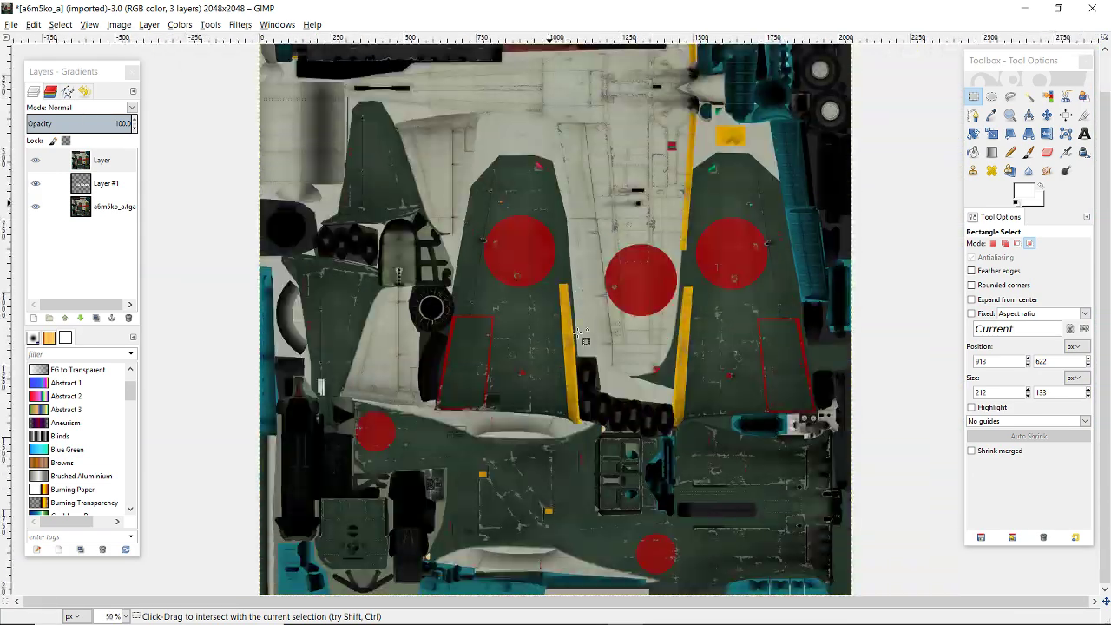
scroll(579, 332, "up", 1)
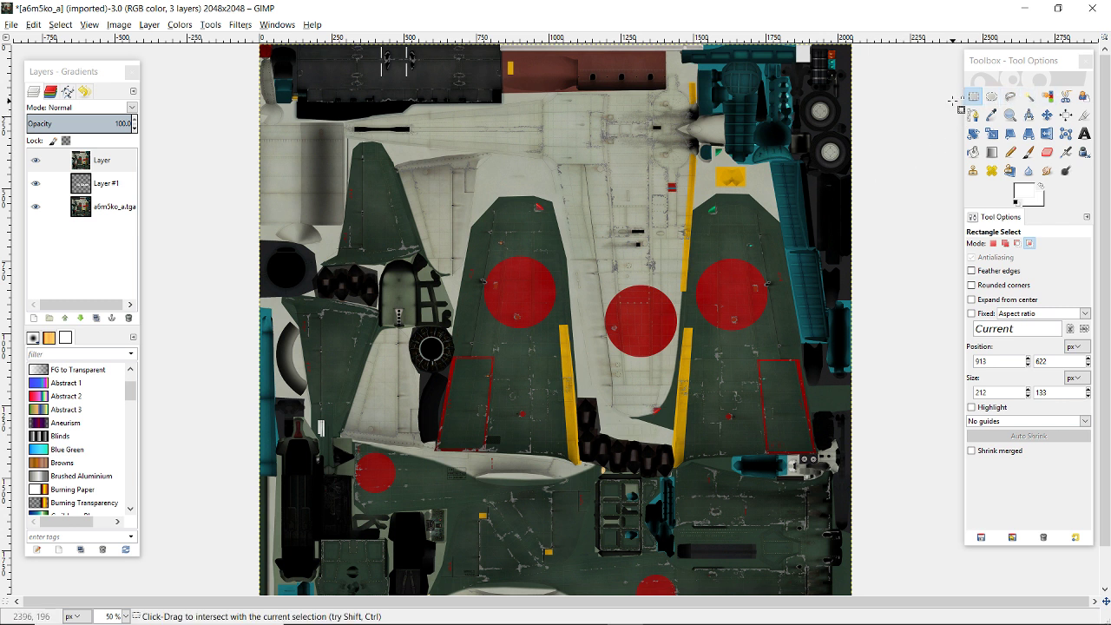
left_click(993, 246)
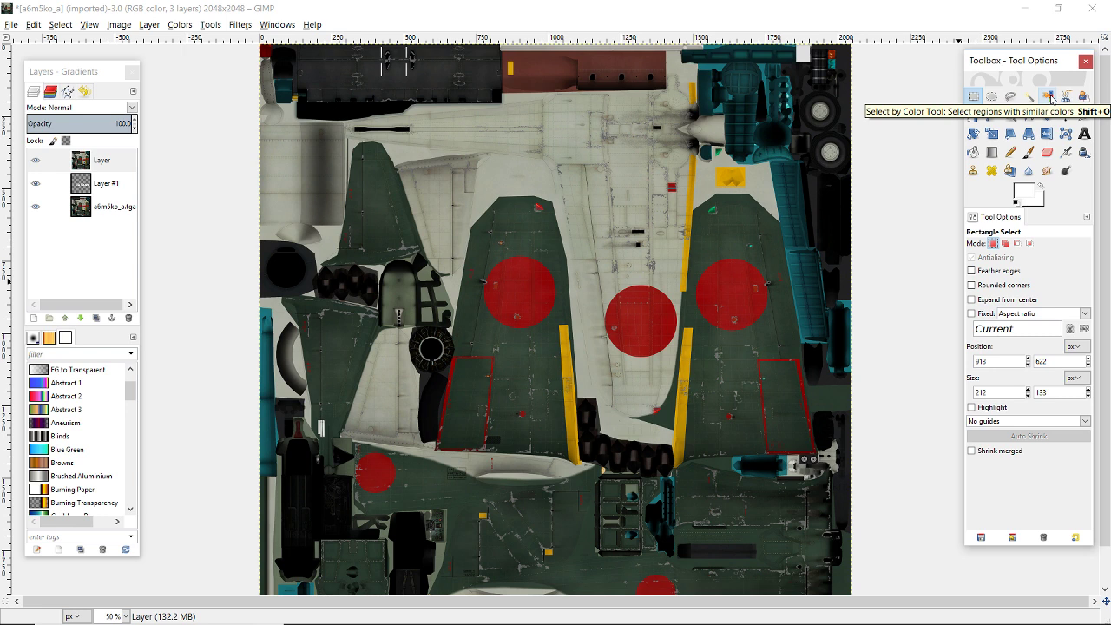
left_click(1048, 97)
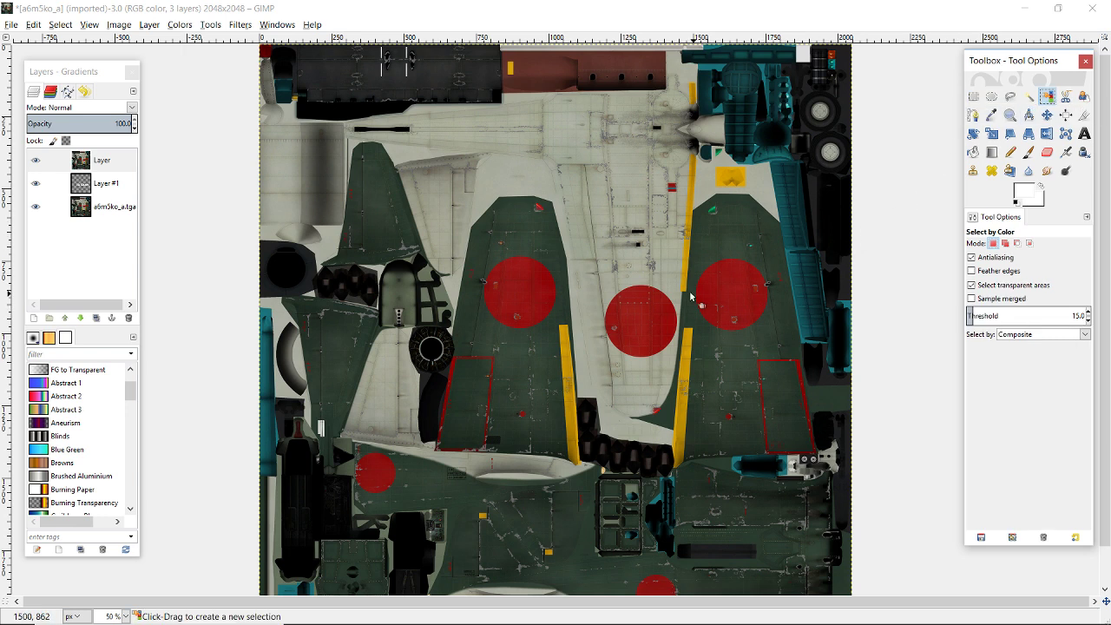
scroll(615, 288, "up", 4)
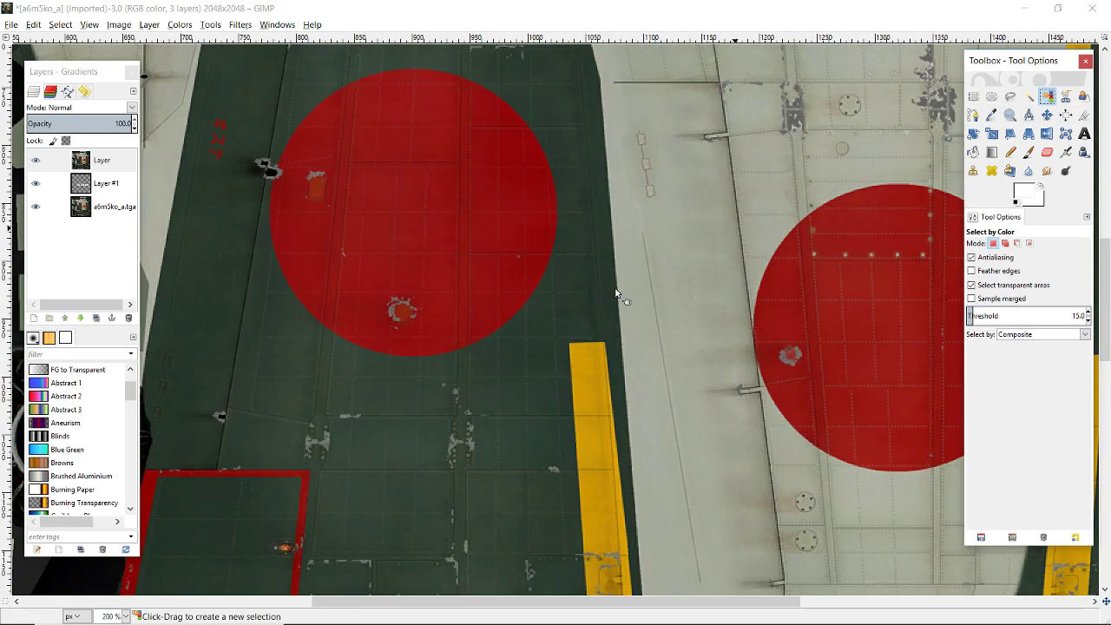
scroll(615, 288, "up", 1)
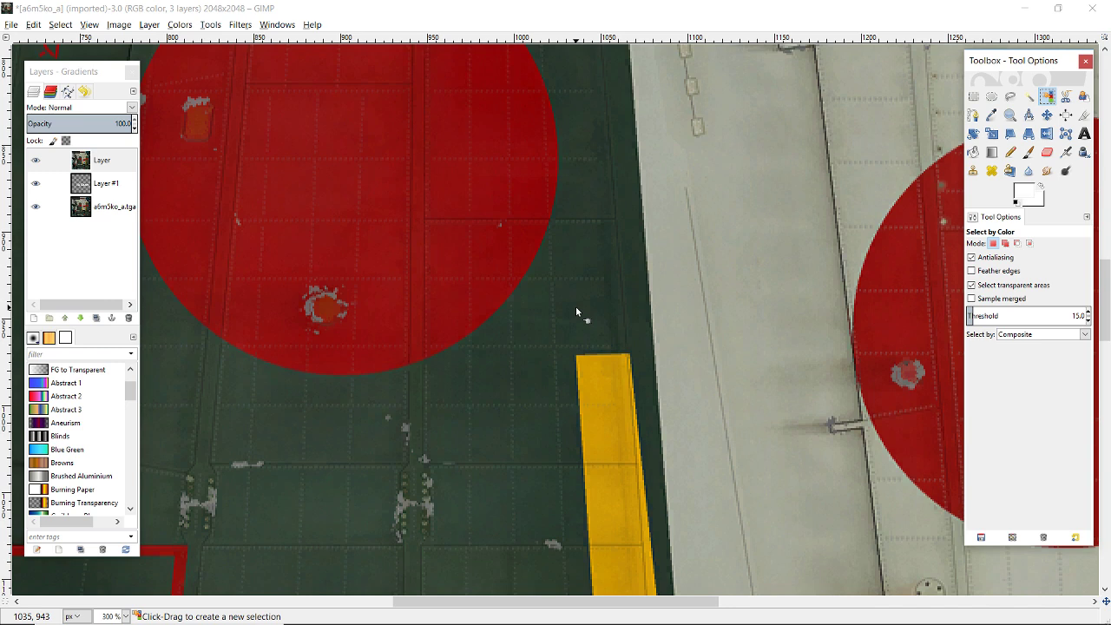
scroll(575, 306, "down", 5)
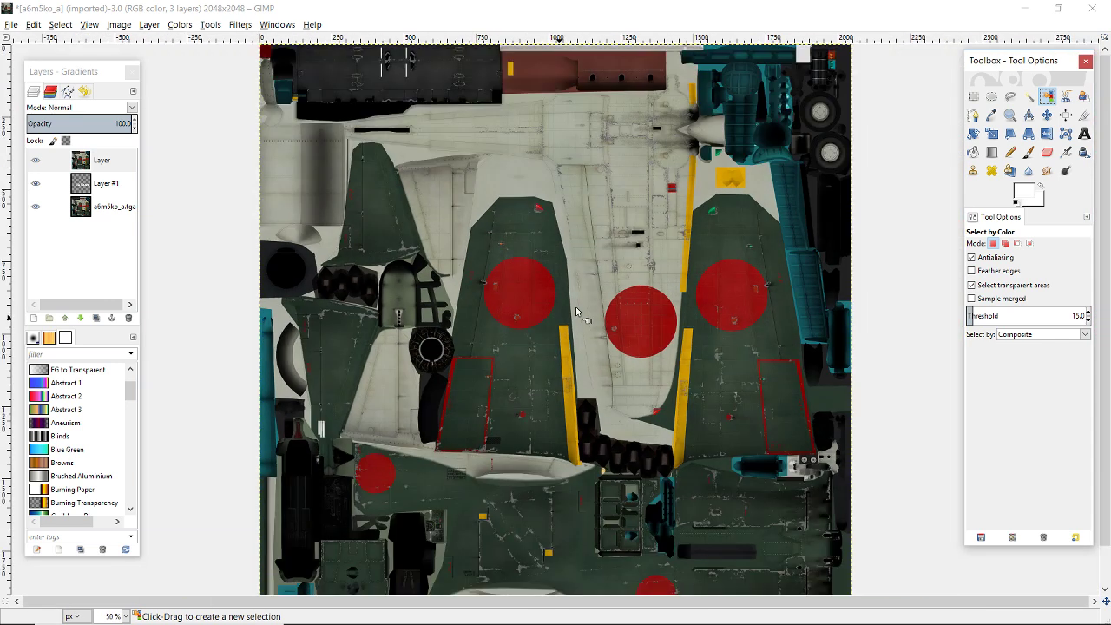
scroll(576, 311, "up", 2)
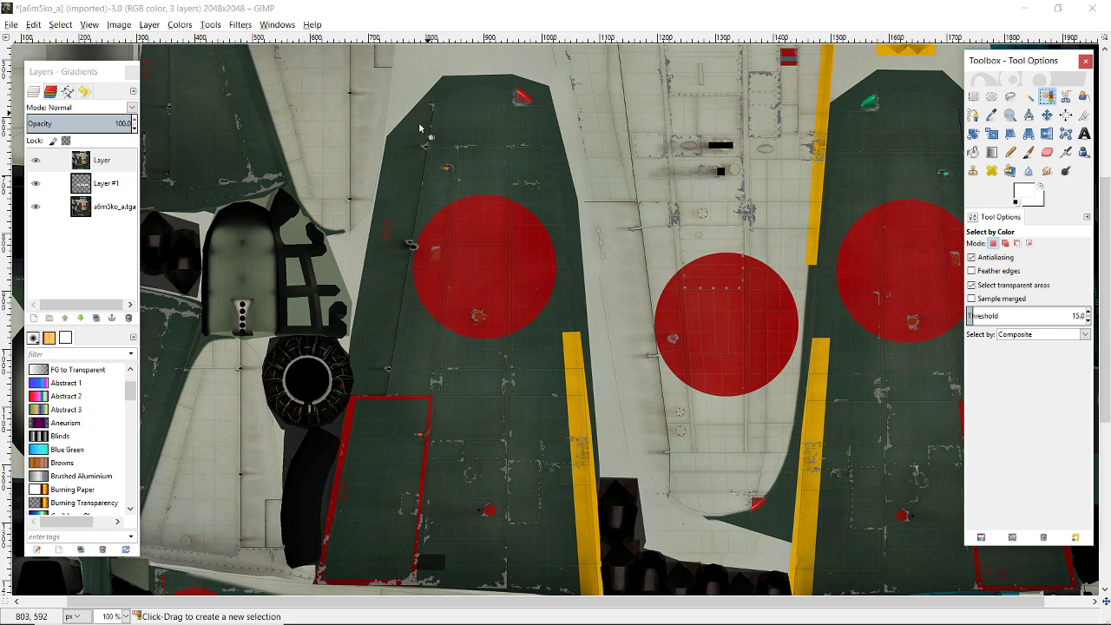
left_click(568, 303)
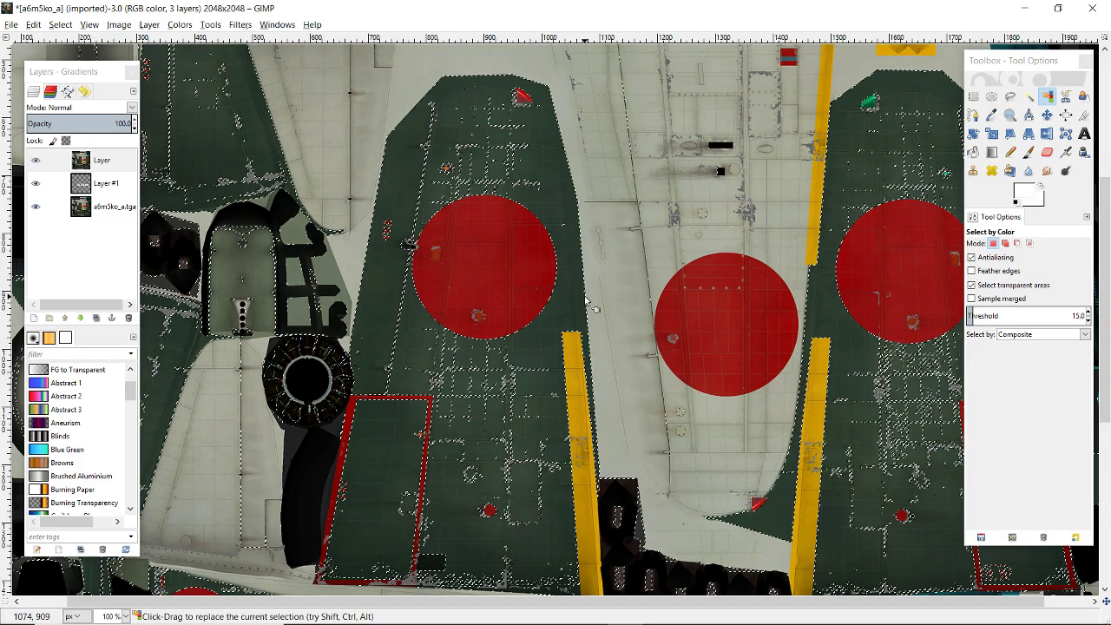
scroll(573, 304, "down", 2)
scroll(584, 301, "down", 1)
scroll(499, 445, "up", 3)
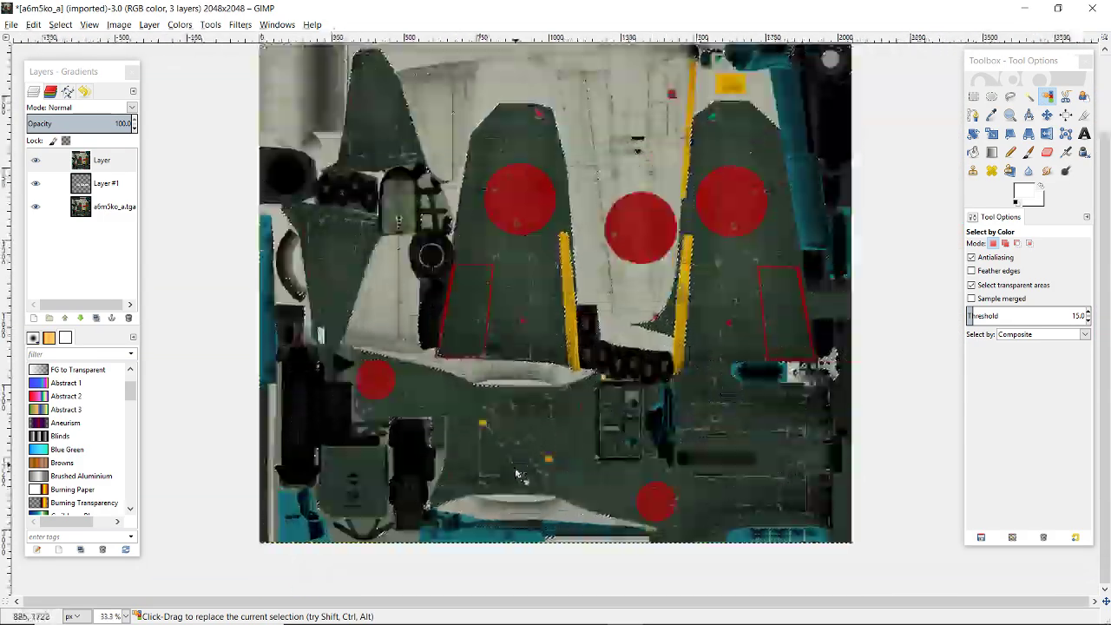
scroll(499, 443, "up", 3)
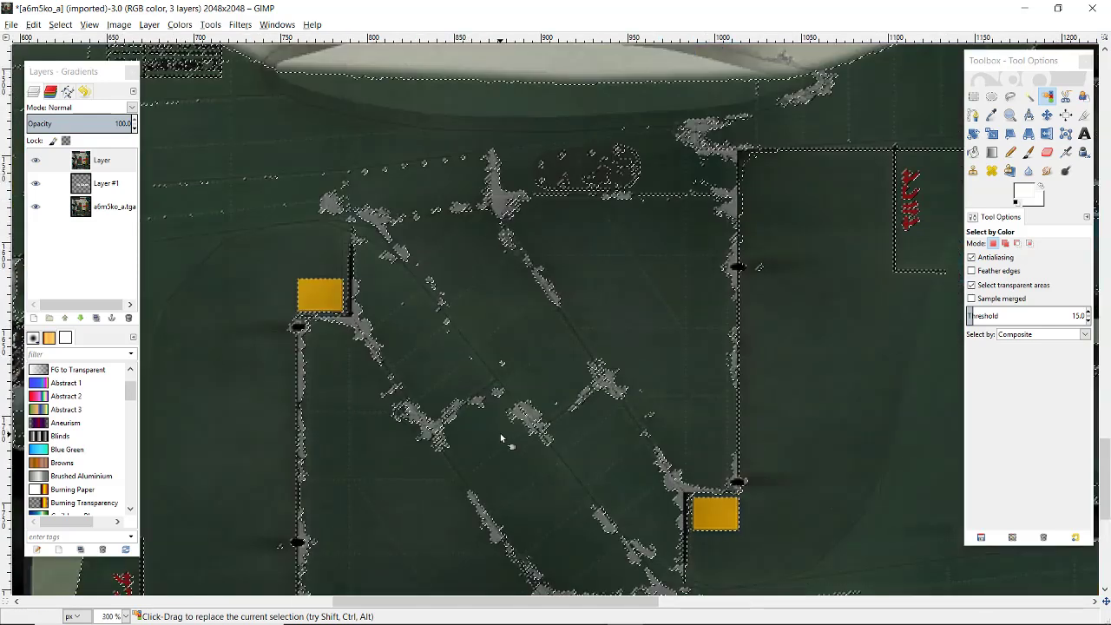
scroll(769, 365, "down", 5)
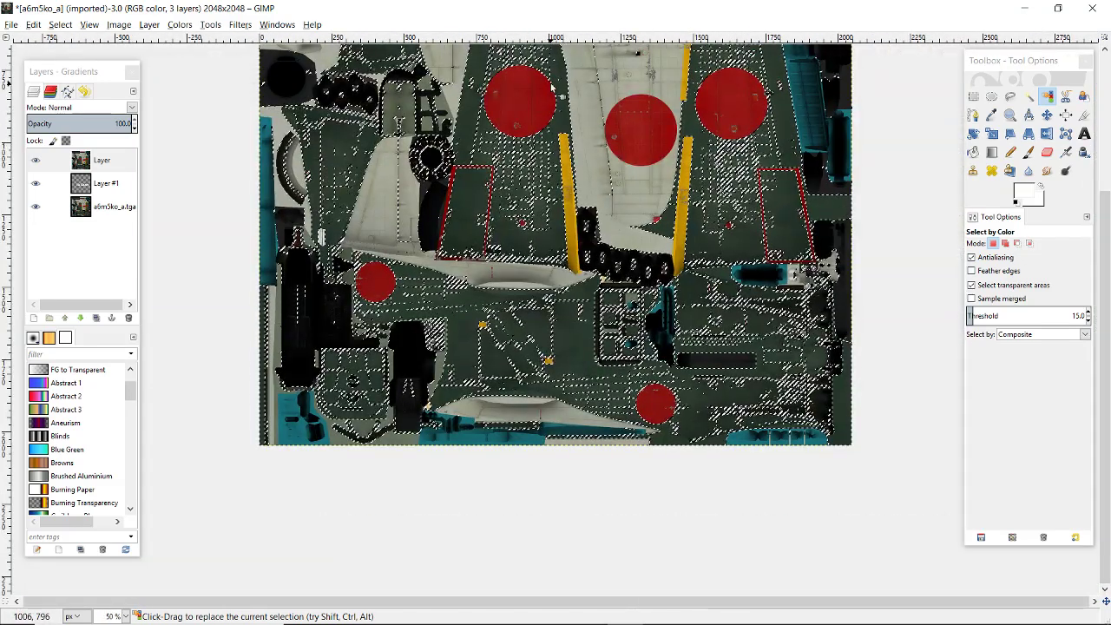
Examine how the green selection follows the wing's panel lines, rivets and the edge of the red roundel
scroll(573, 100, "up", 2)
scroll(610, 152, "up", 1)
scroll(609, 152, "up", 5)
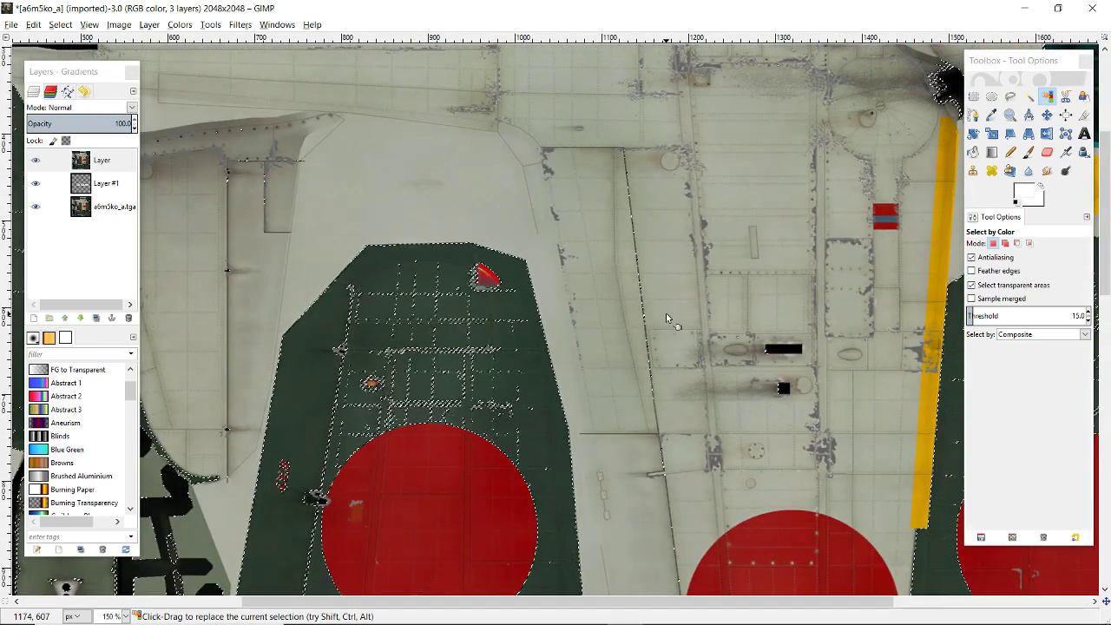
scroll(666, 313, "down", 3)
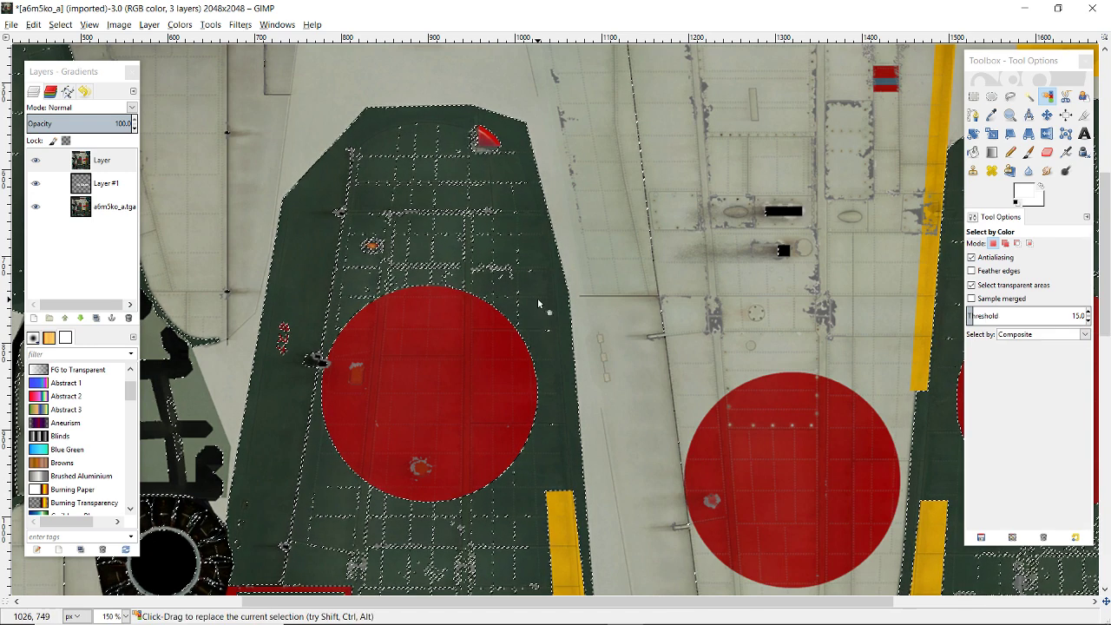
scroll(538, 303, "up", 3)
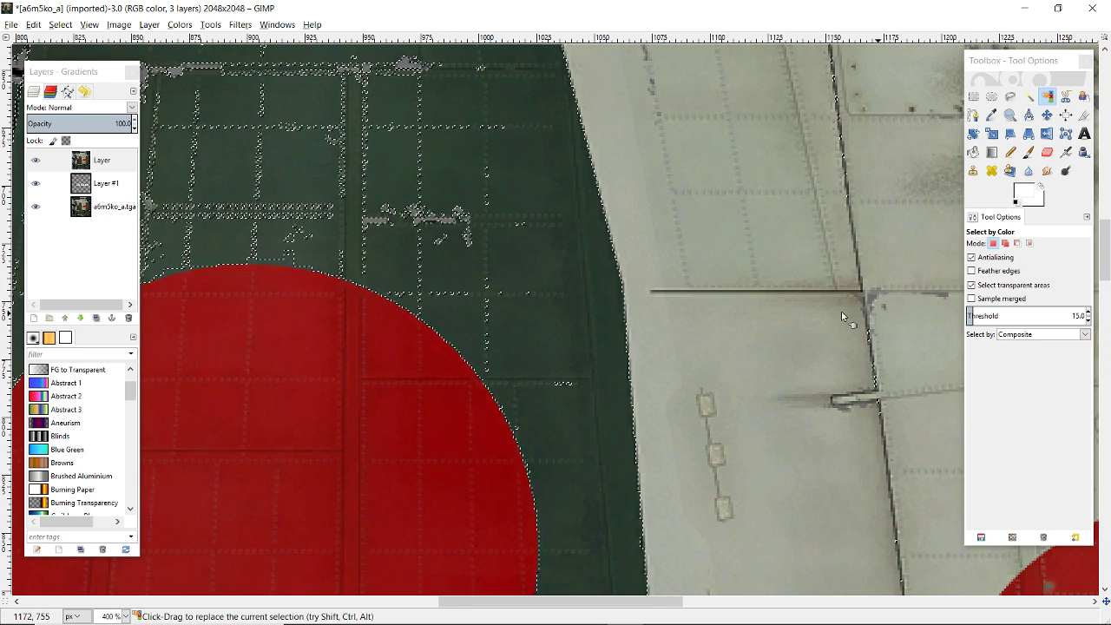
scroll(271, 258, "up", 1)
scroll(275, 268, "up", 5)
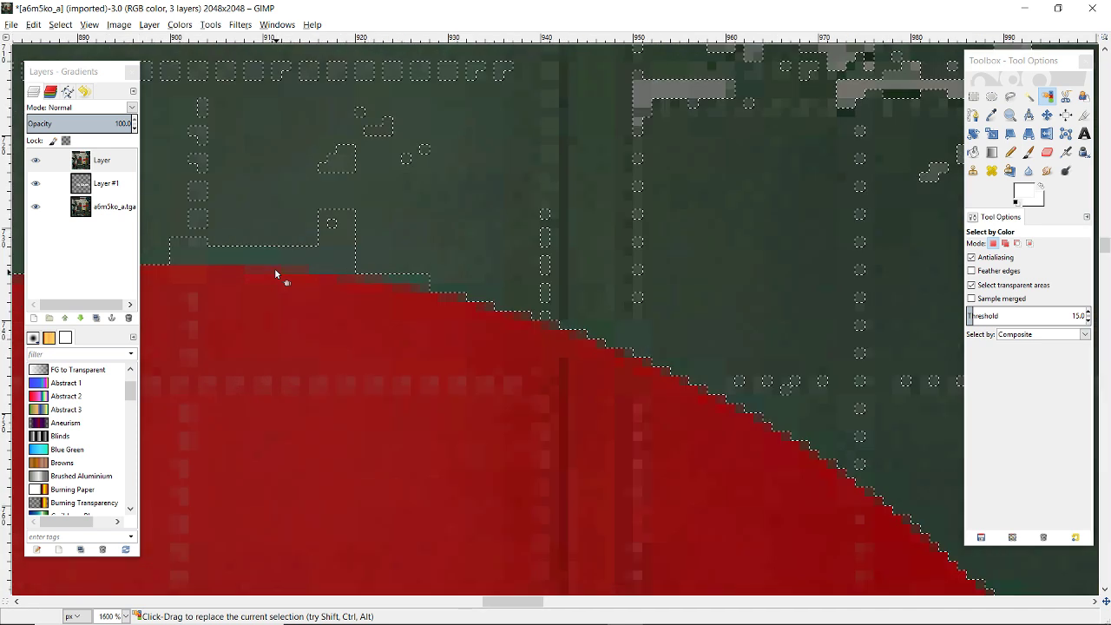
scroll(407, 323, "up", 3)
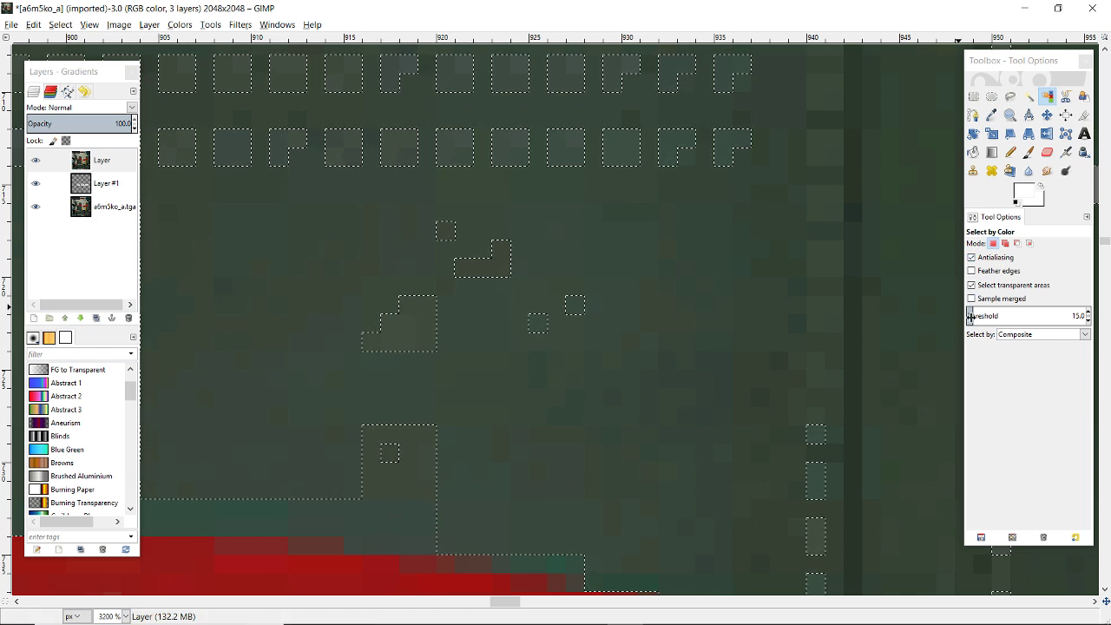
Set the Select by Color threshold to 20 and reselect the green above the wing's roundel
left_click_drag(969, 315, 989, 316)
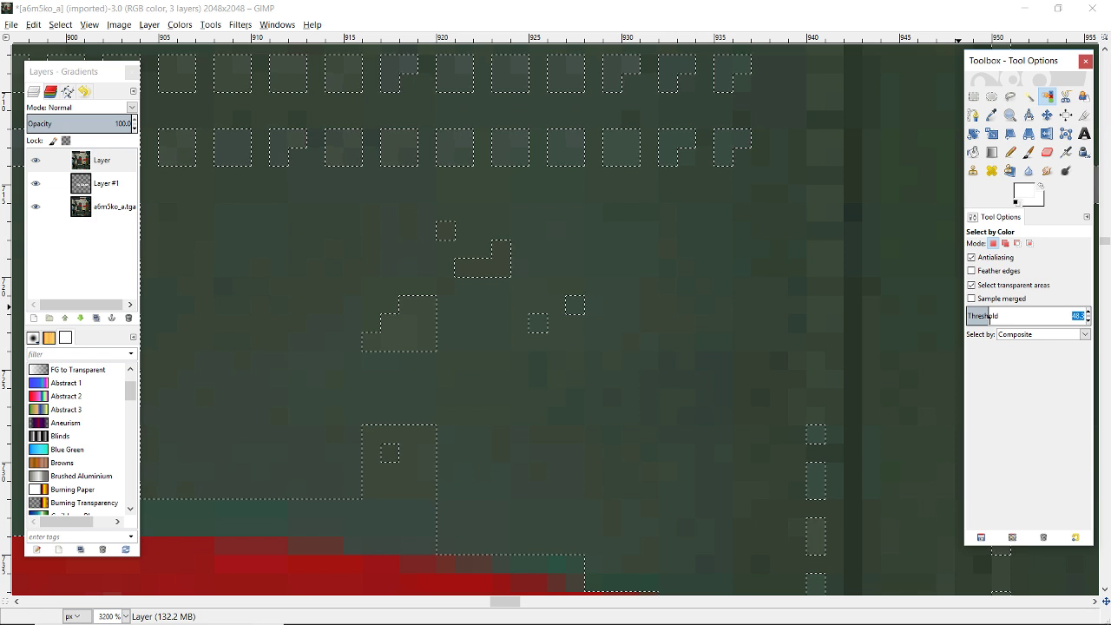
type("20")
key("Return")
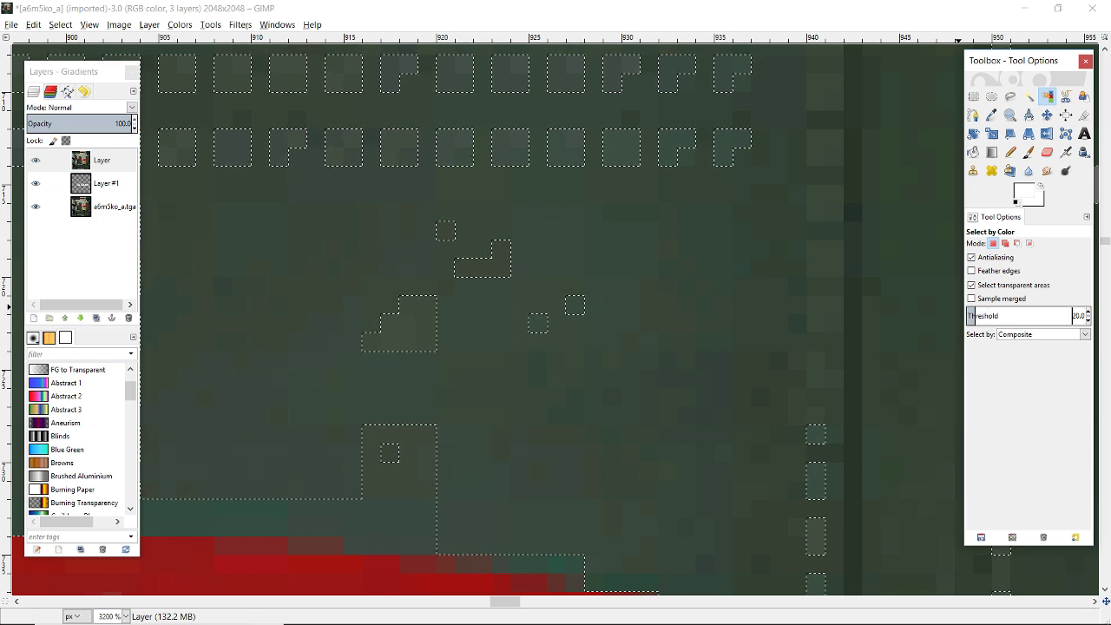
left_click(539, 434)
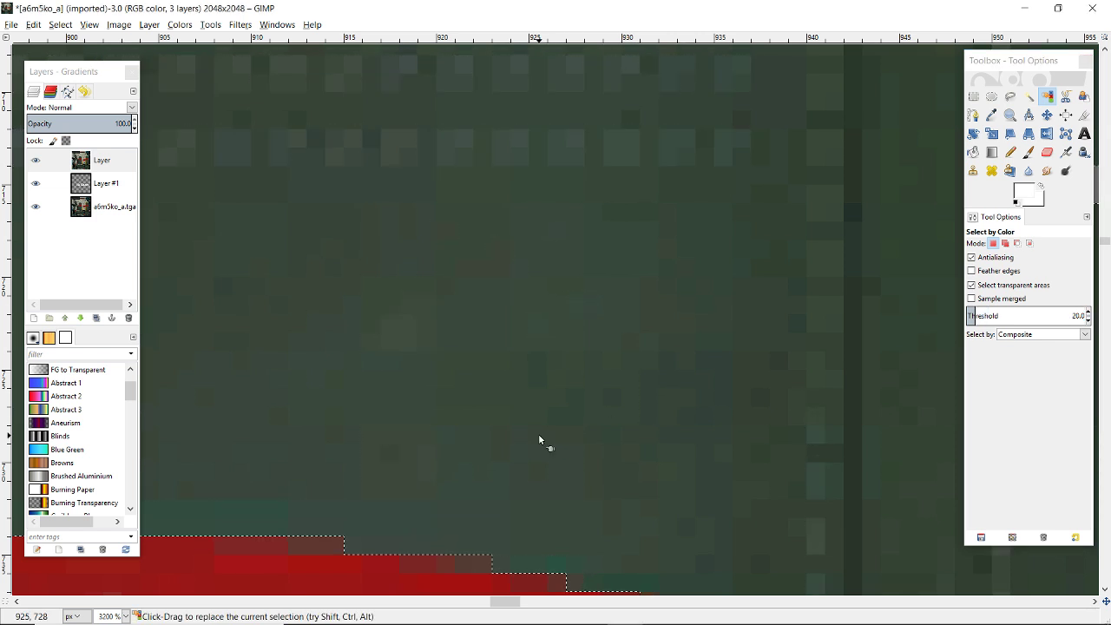
Inspect the selection around the roundel's edge, the wing tip and the orange light at threshold 20
scroll(456, 382, "down", 3)
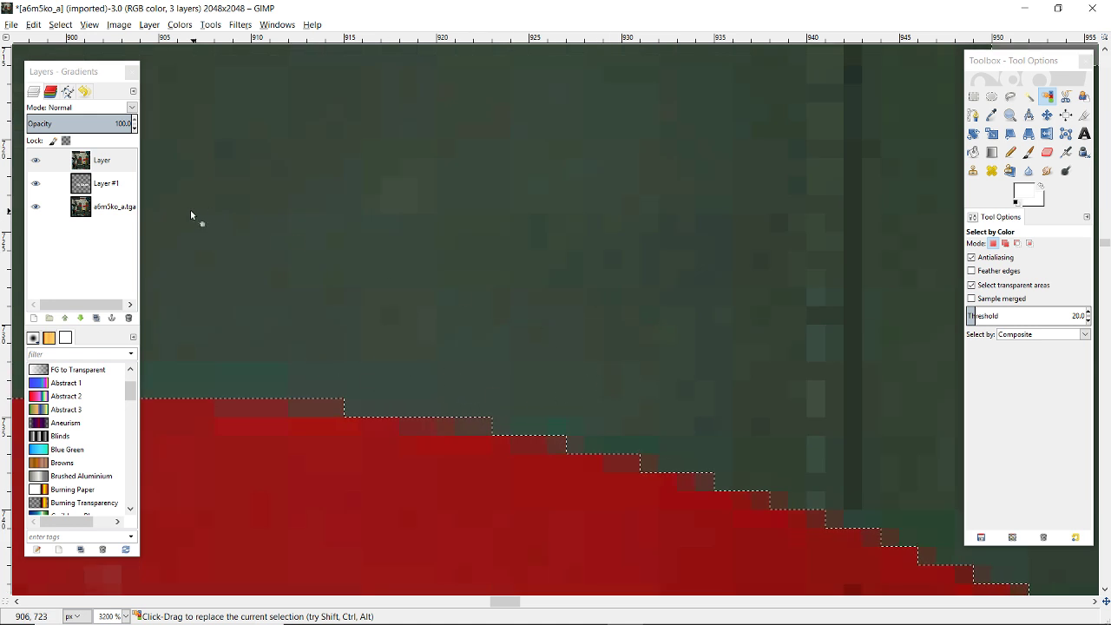
scroll(490, 294, "down", 3)
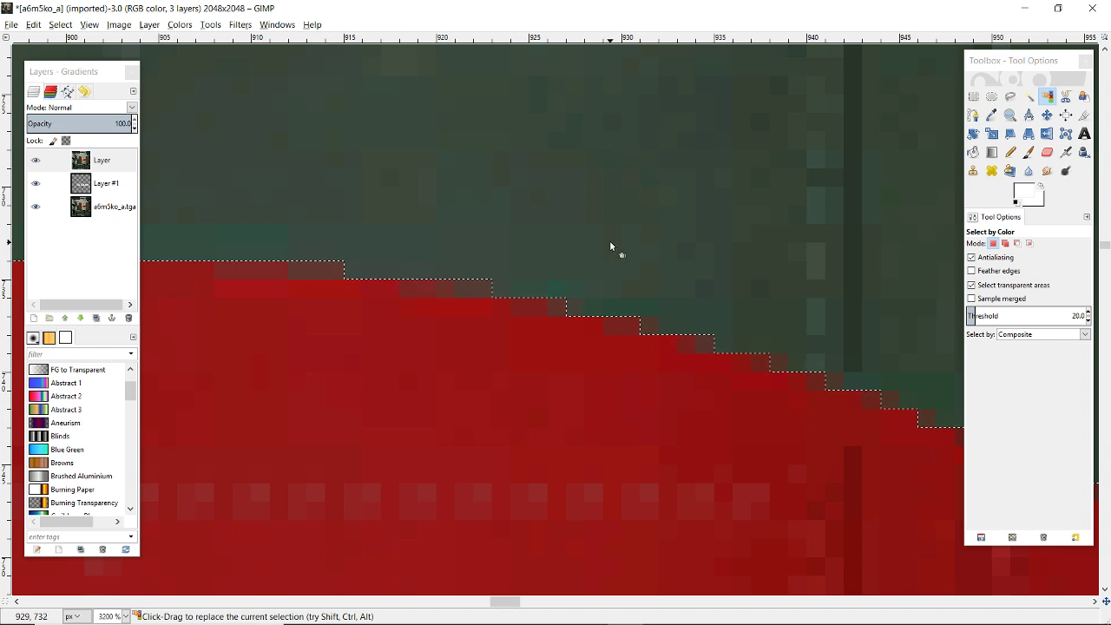
scroll(609, 241, "down", 4)
scroll(564, 332, "down", 4)
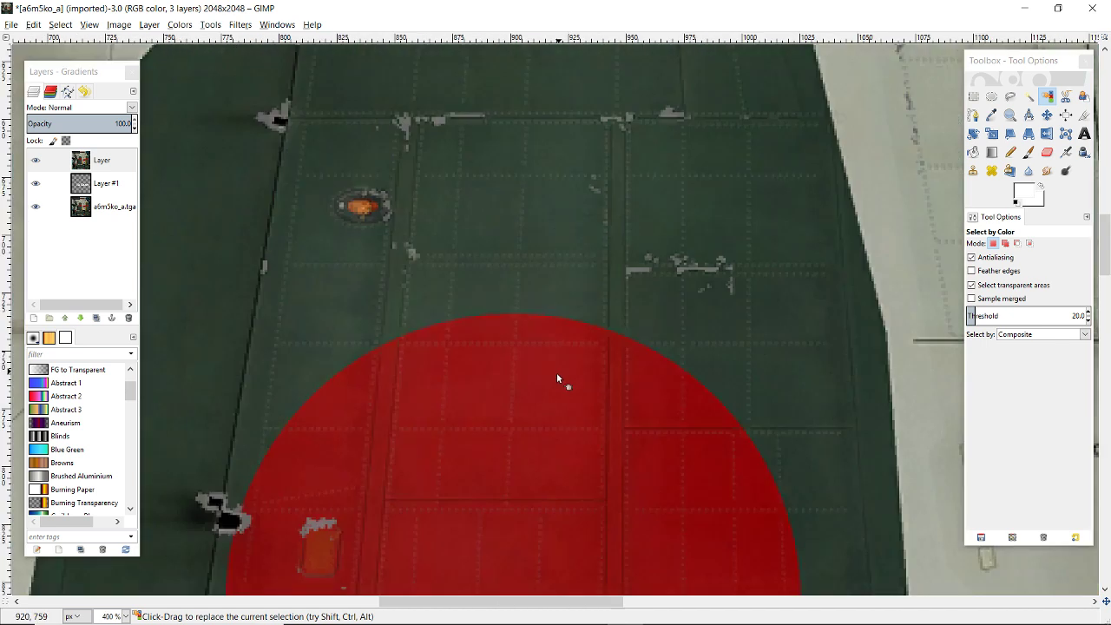
scroll(491, 361, "up", 3)
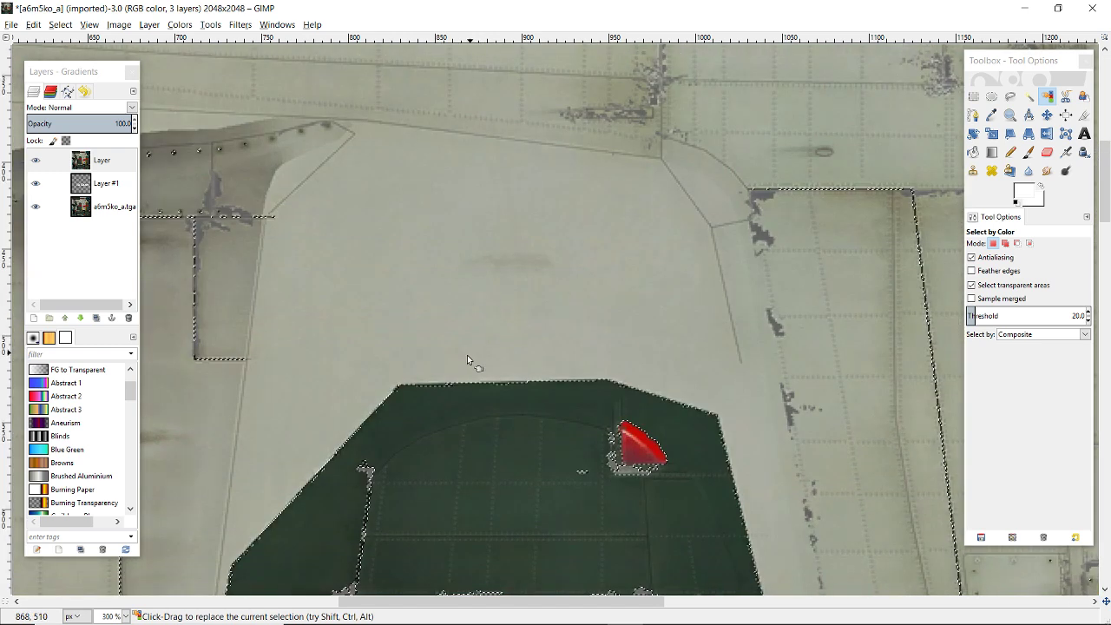
scroll(462, 368, "down", 2)
scroll(437, 386, "up", 3)
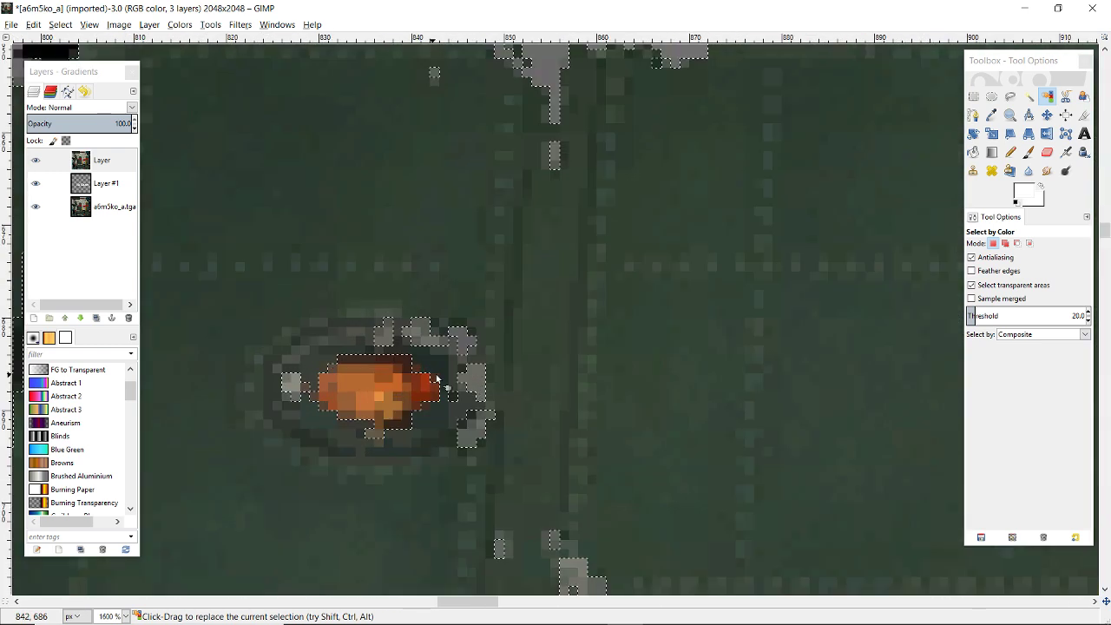
scroll(516, 371, "down", 2)
left_click(818, 311)
scroll(843, 300, "down", 1)
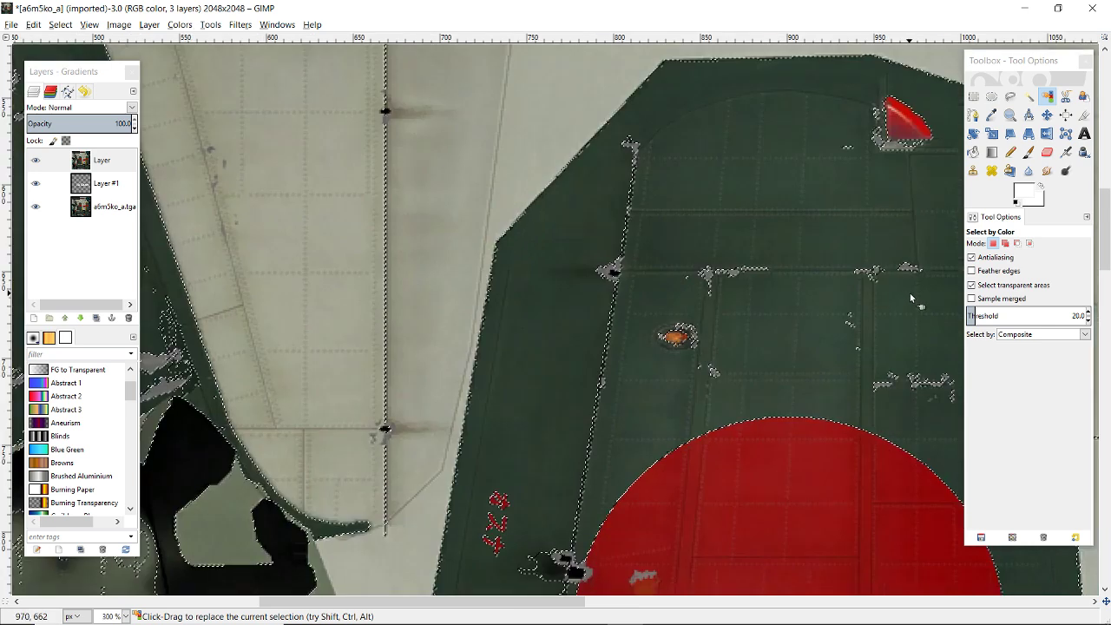
Lower the Select by Color threshold to 5 and reselect the green beside the wing's long panel line
left_click(995, 316)
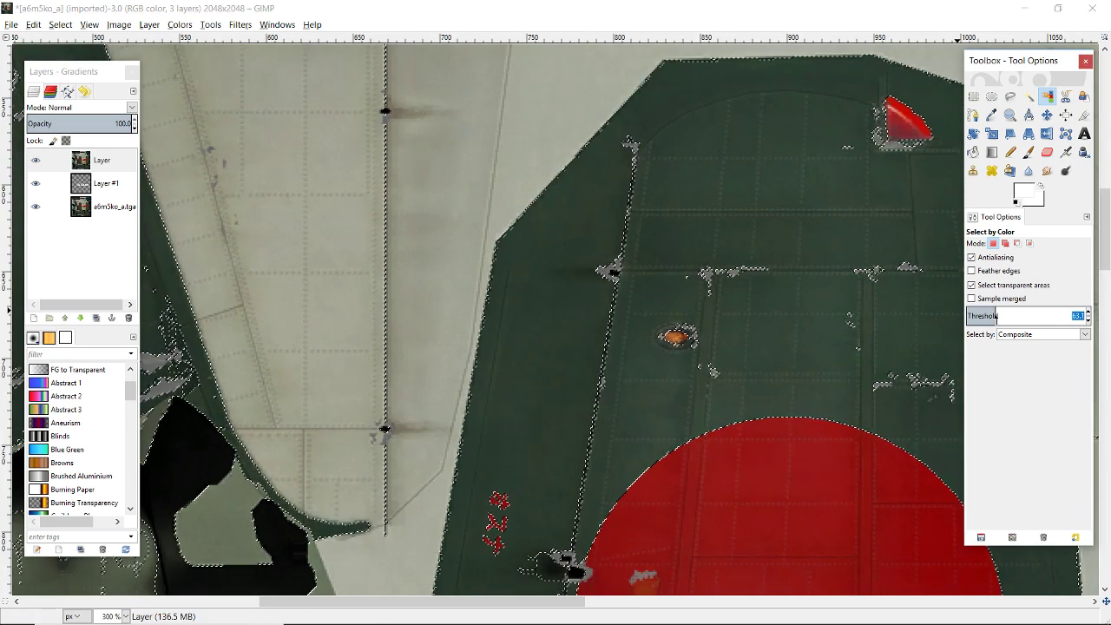
key("BackSpace")
type("5")
key("Return")
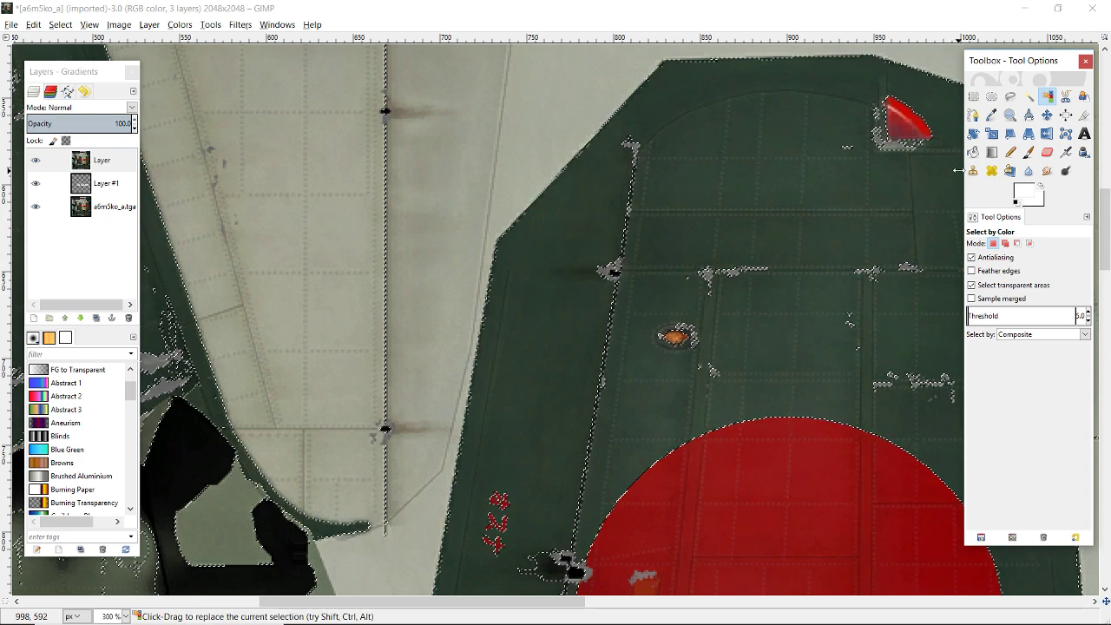
left_click(557, 360)
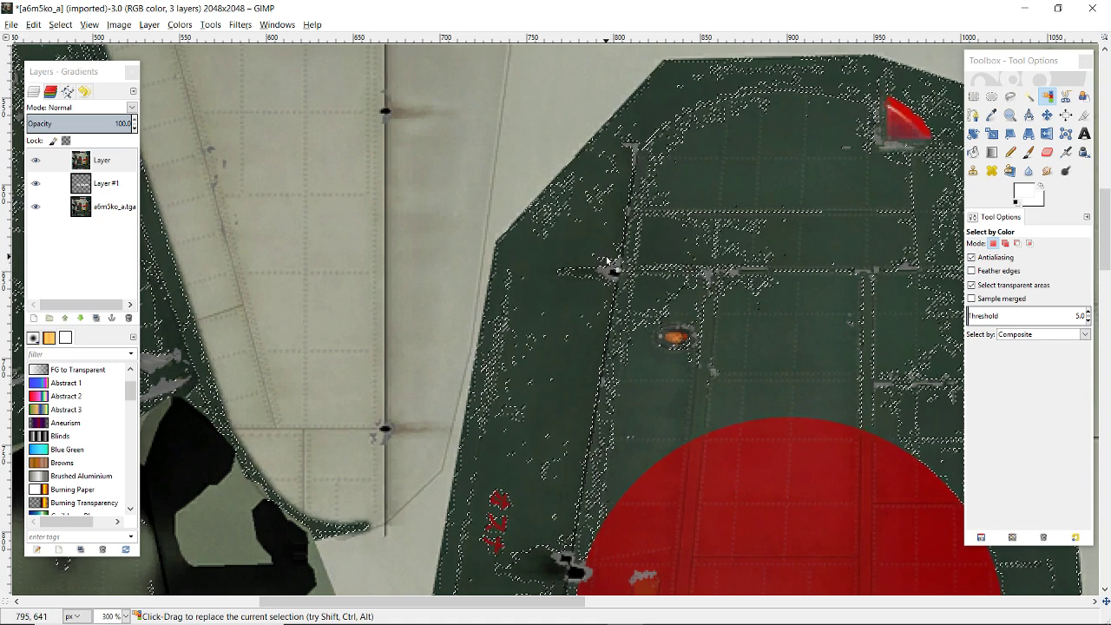
Switch Select by Color to add mode and add the unselected green shades near the wing's slanted edge
scroll(518, 267, "up", 2)
scroll(613, 253, "up", 2)
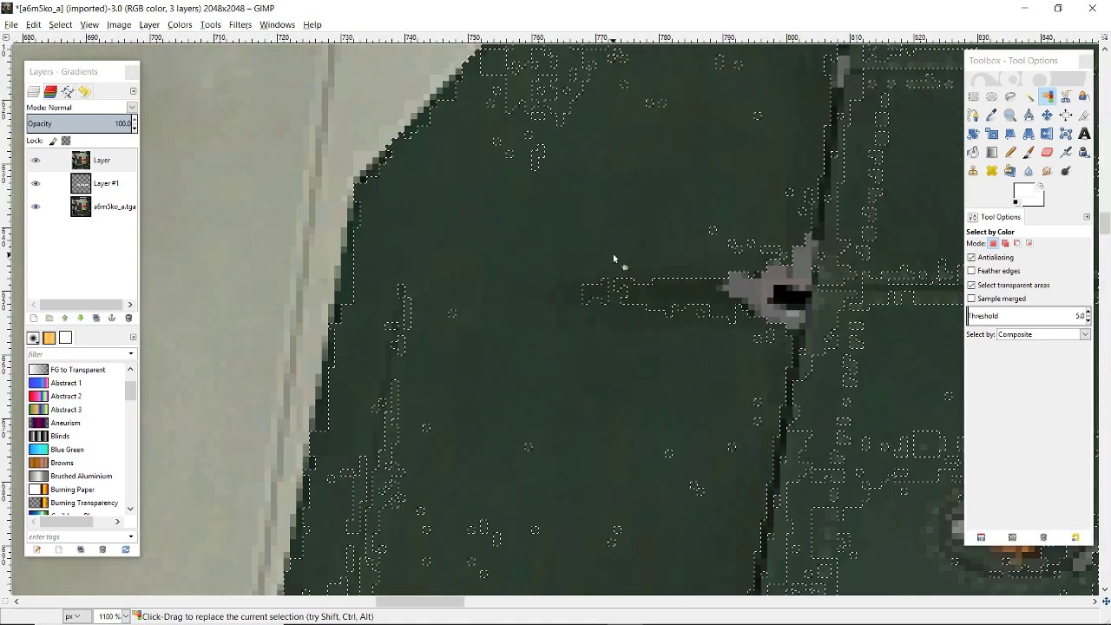
scroll(628, 336, "up", 2)
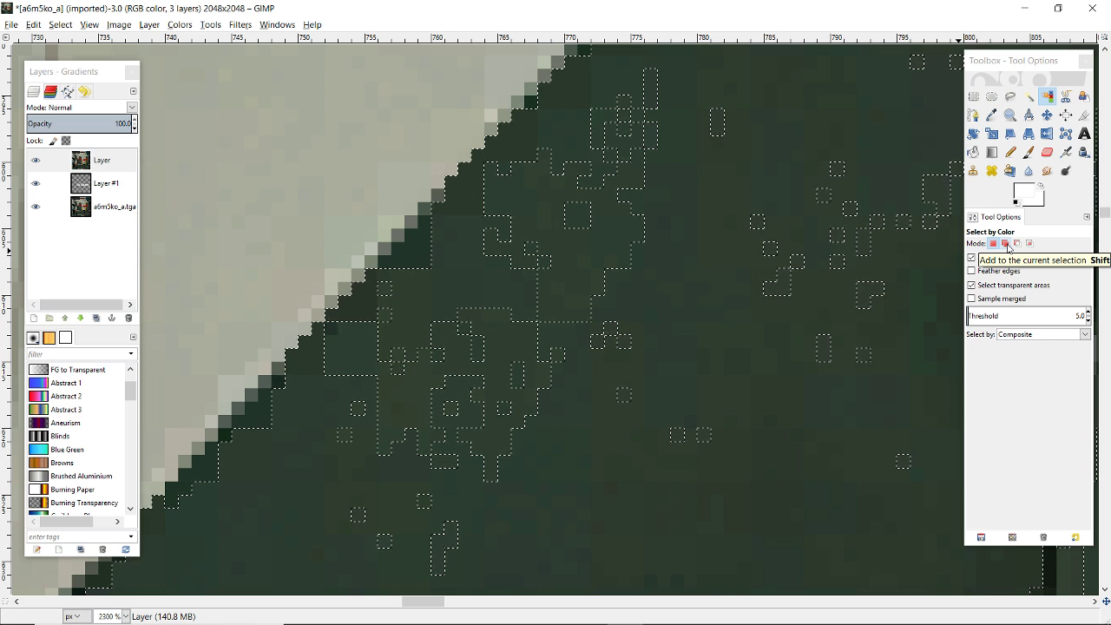
left_click(1007, 247)
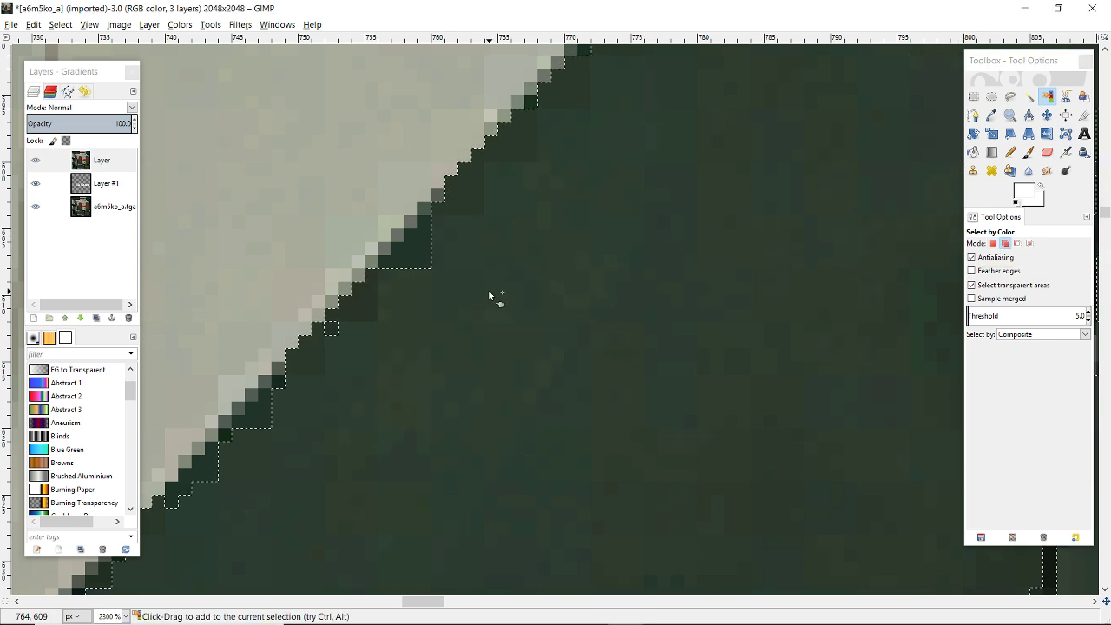
Inspect the expanded selection for gaps around the grey chipped spot on the panel line and across the green wing
scroll(441, 293, "down", 3, "ctrl")
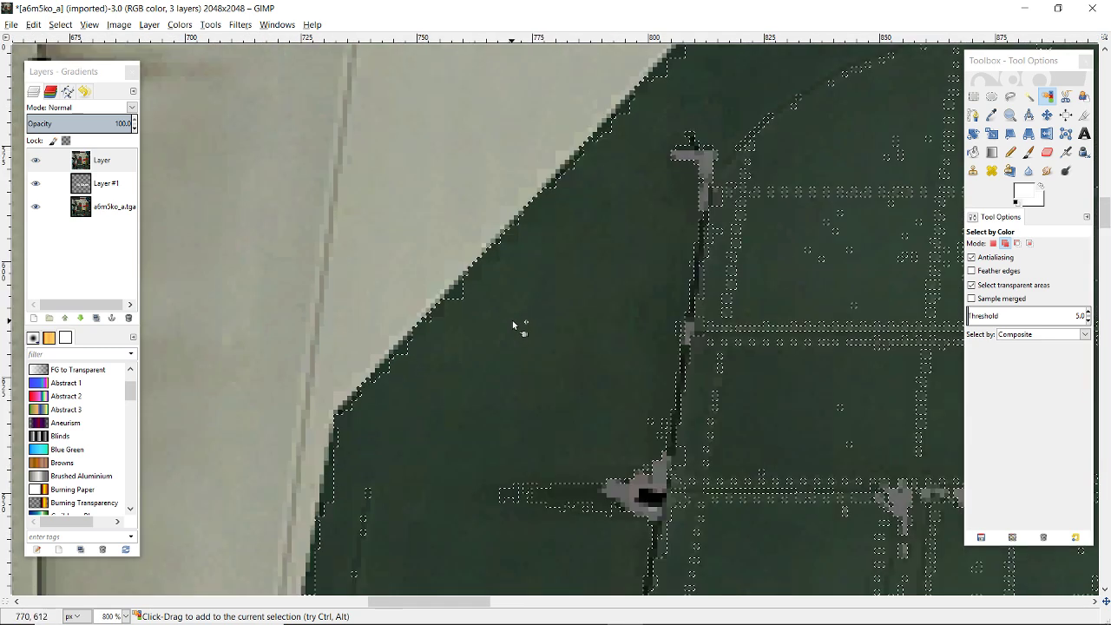
scroll(552, 416, "down", 1, "ctrl")
scroll(568, 493, "down", 1, "ctrl")
scroll(569, 493, "up", 2, "ctrl")
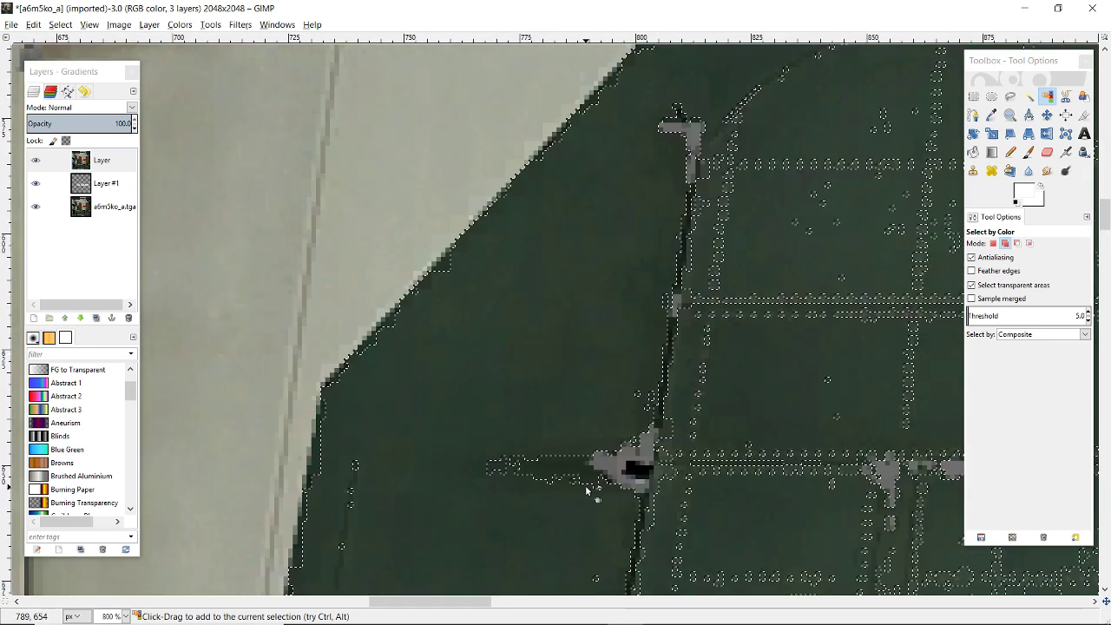
scroll(586, 483, "up", 2, "ctrl")
scroll(575, 475, "down", 1, "ctrl")
scroll(559, 473, "up", 1, "ctrl")
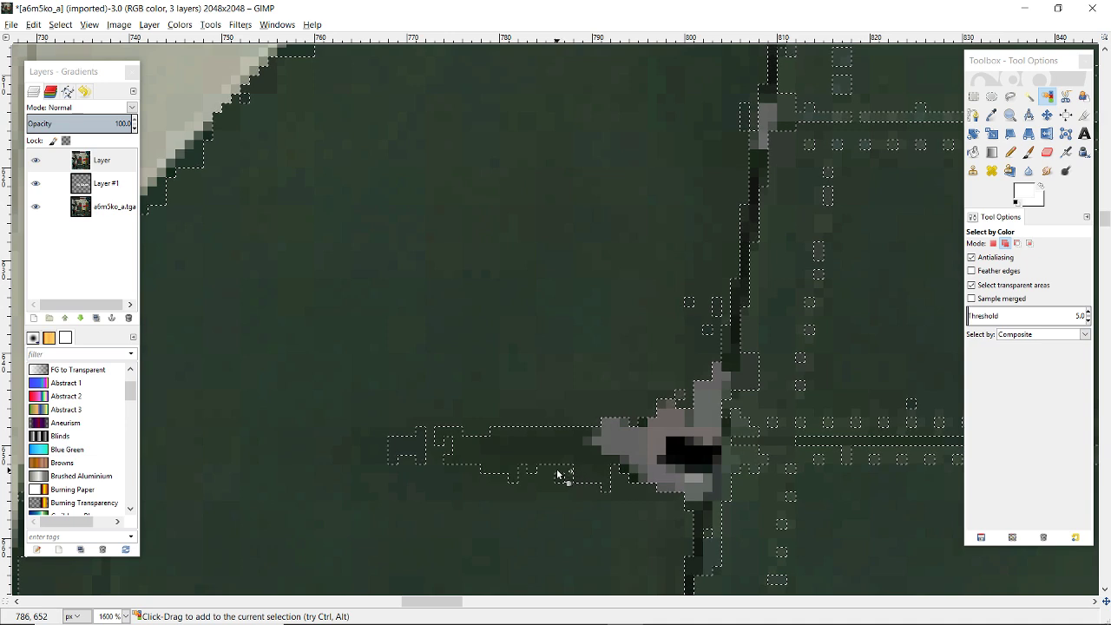
scroll(531, 412, "down", 1, "ctrl")
scroll(524, 401, "down", 2, "ctrl")
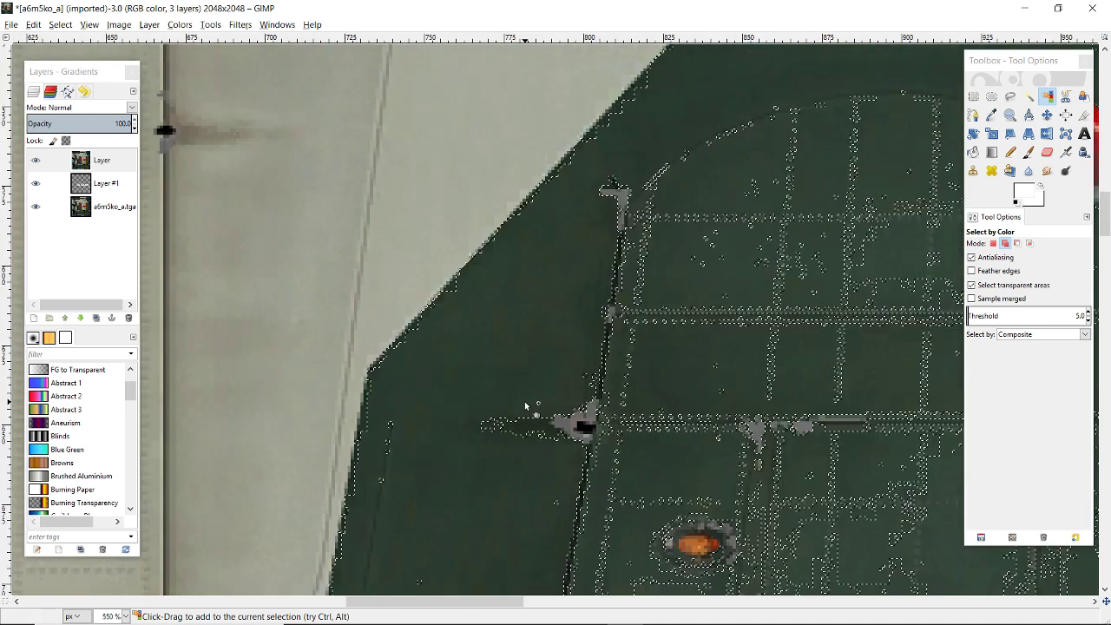
scroll(524, 404, "down", 5, "ctrl")
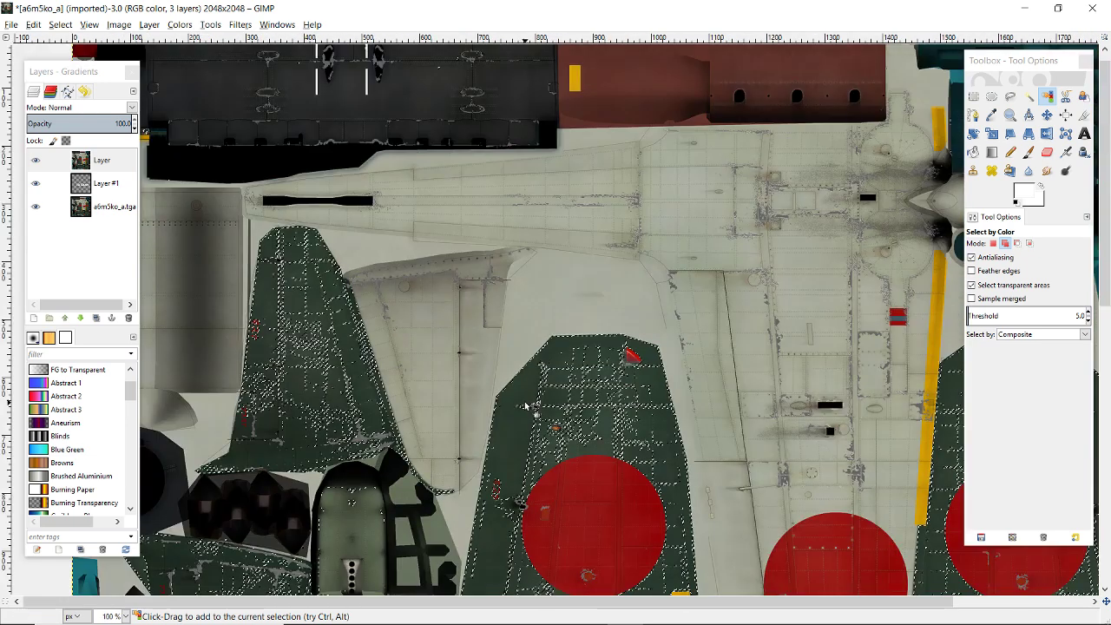
scroll(525, 405, "down", 5)
scroll(525, 405, "up", 2)
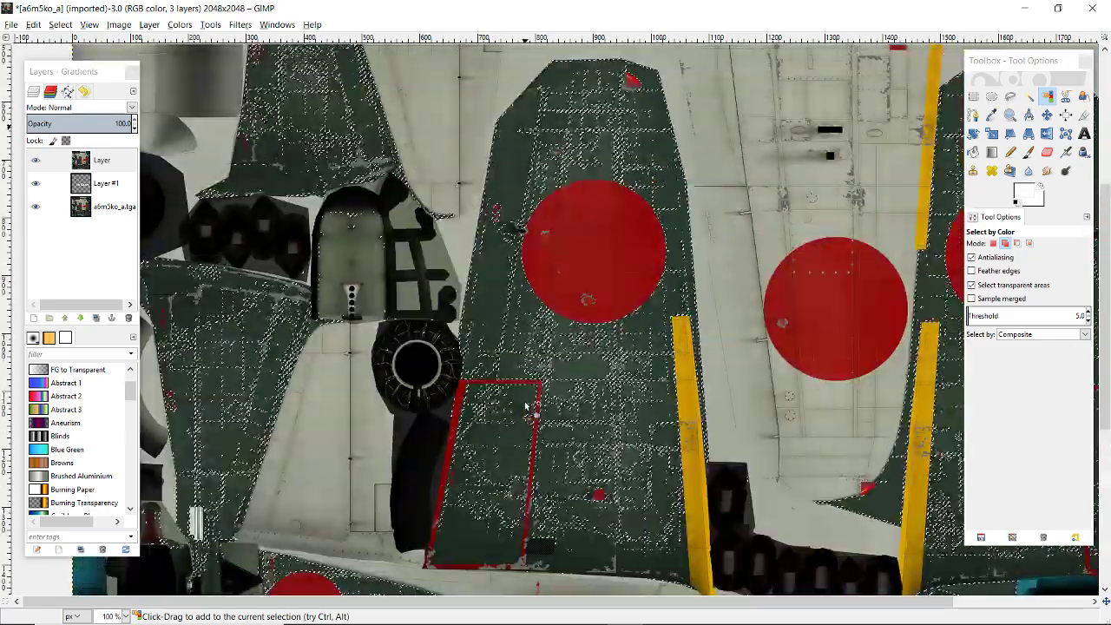
scroll(526, 404, "up", 3)
Examine the selection outlines around the small red wing markings and the dark smudge beside the roundel
scroll(508, 367, "up", 3, "ctrl")
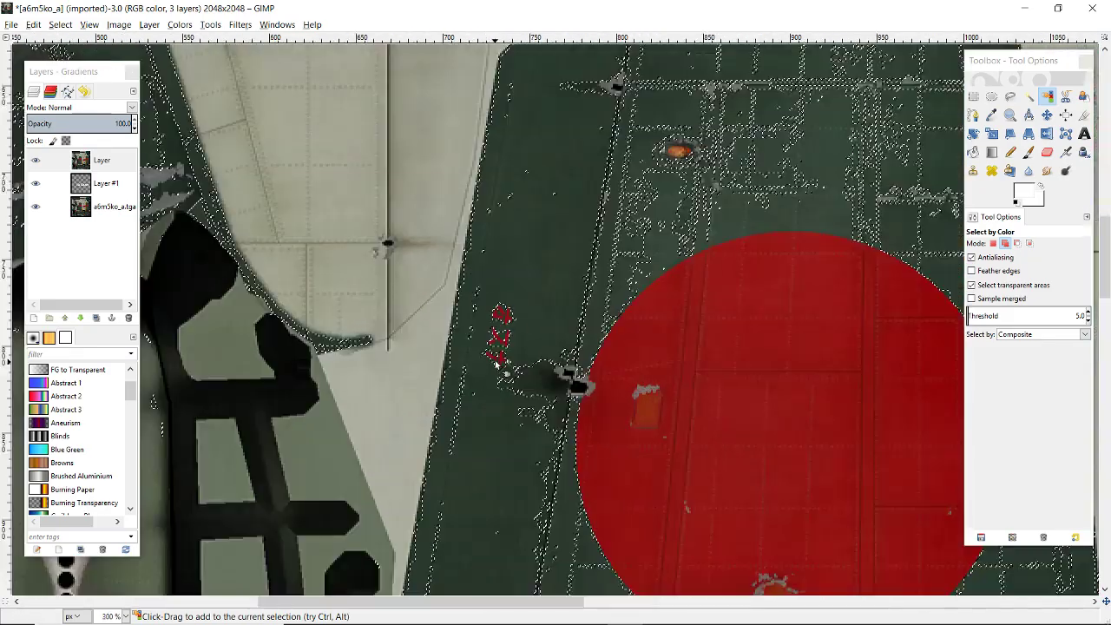
scroll(507, 367, "up", 3, "ctrl")
scroll(583, 368, "down", 3)
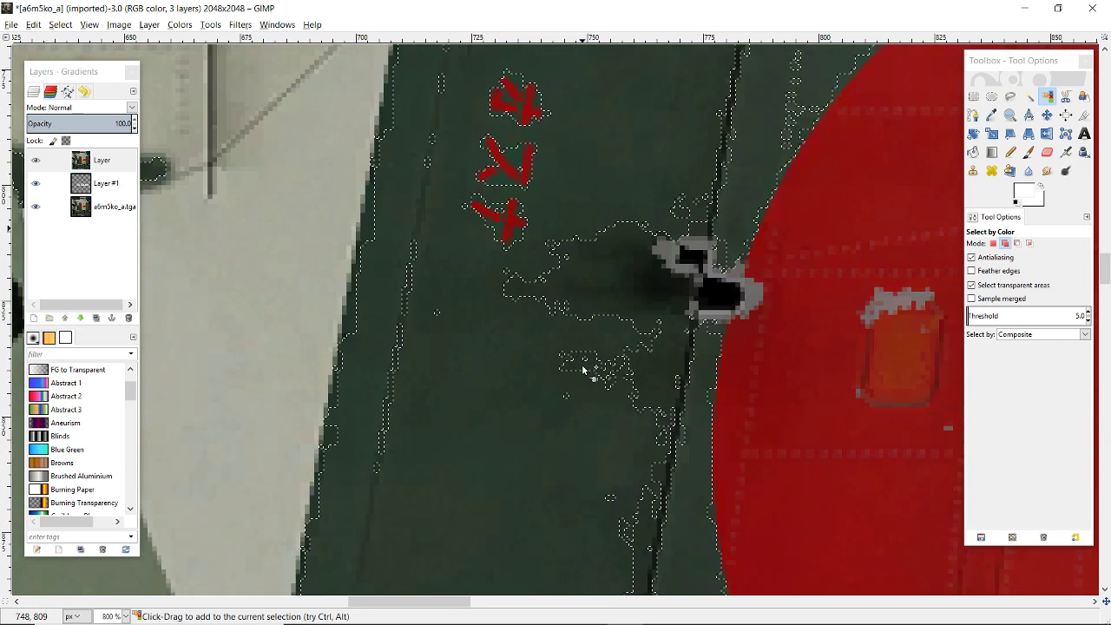
scroll(583, 369, "up", 8)
scroll(583, 369, "down", 8)
scroll(583, 369, "up", 8)
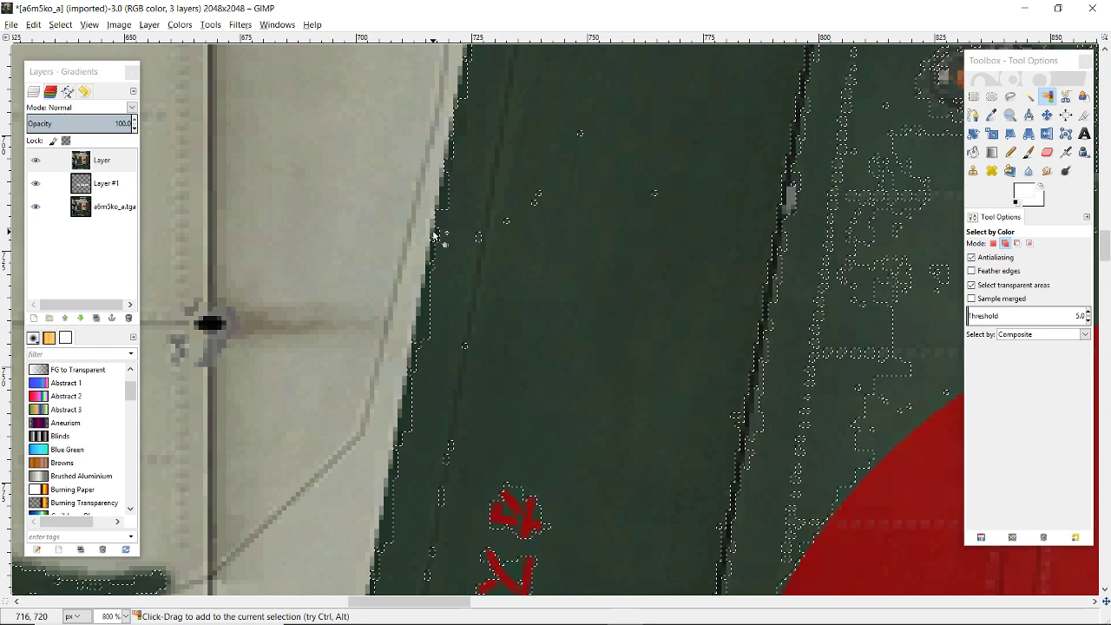
scroll(547, 306, "down", 5)
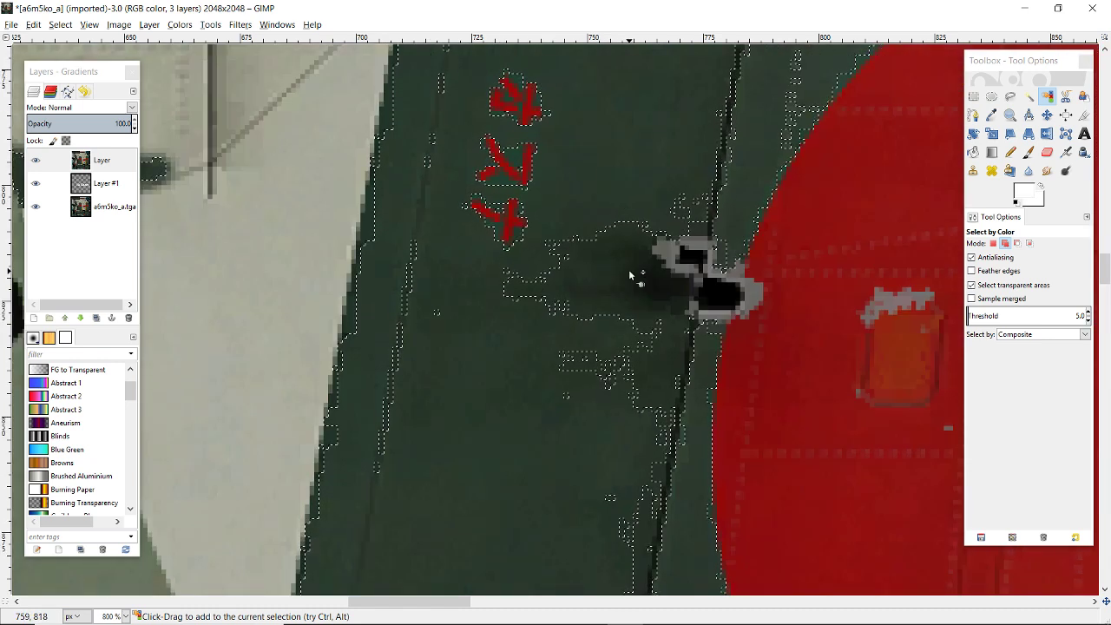
scroll(630, 275, "up", 2)
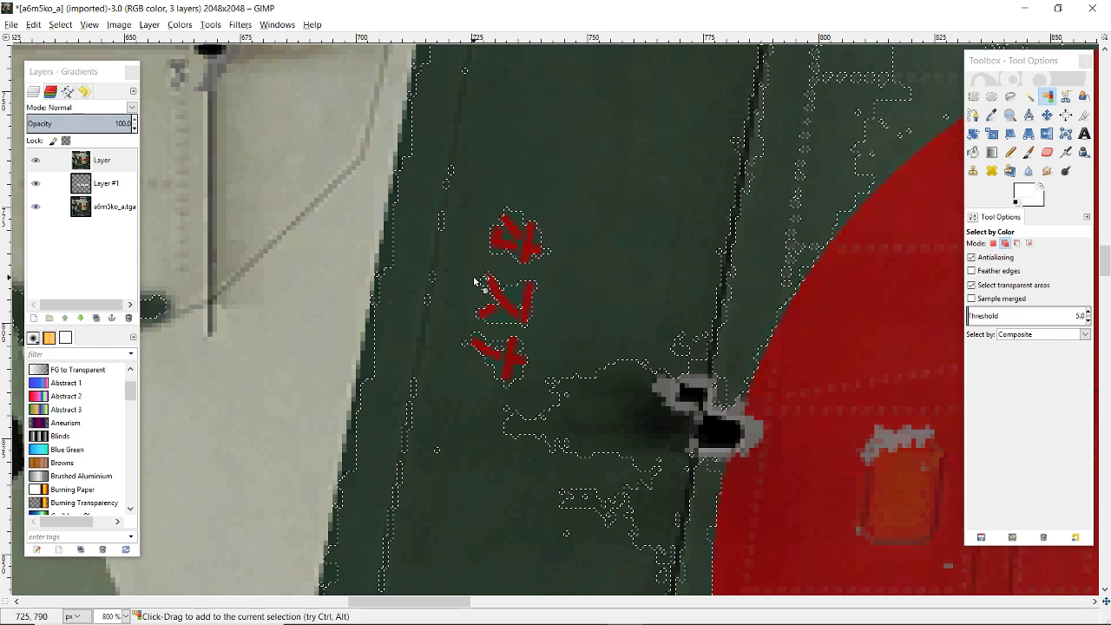
Clear the color-based selection of the green aircraft surfaces
scroll(473, 280, "down", 4, "ctrl")
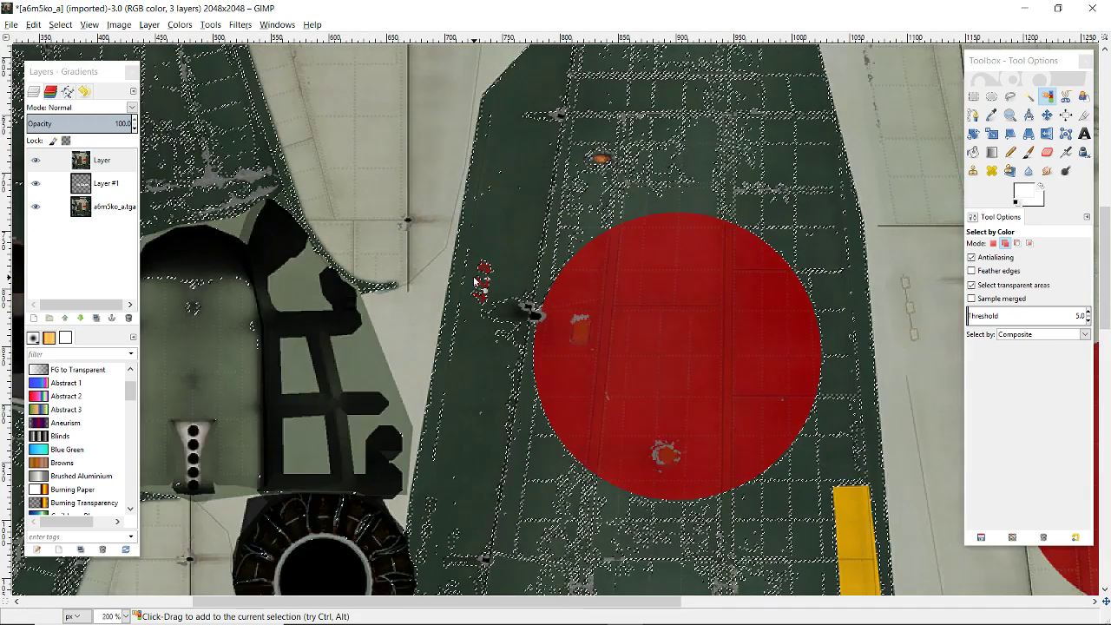
scroll(476, 282, "up", 6)
scroll(476, 282, "down", 3)
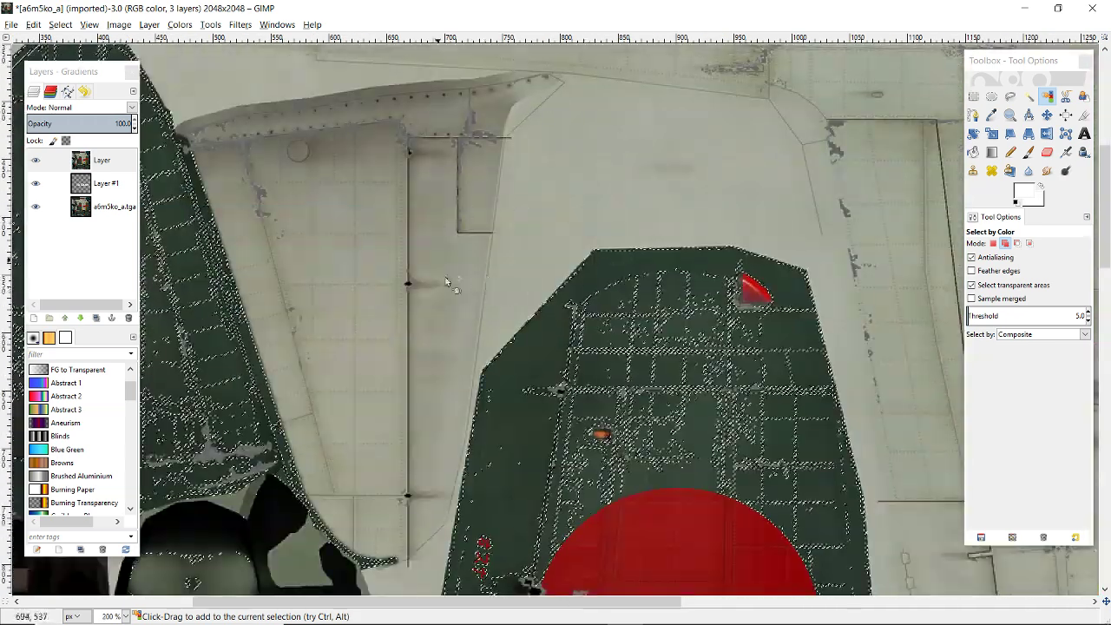
scroll(564, 280, "down", 3, "ctrl")
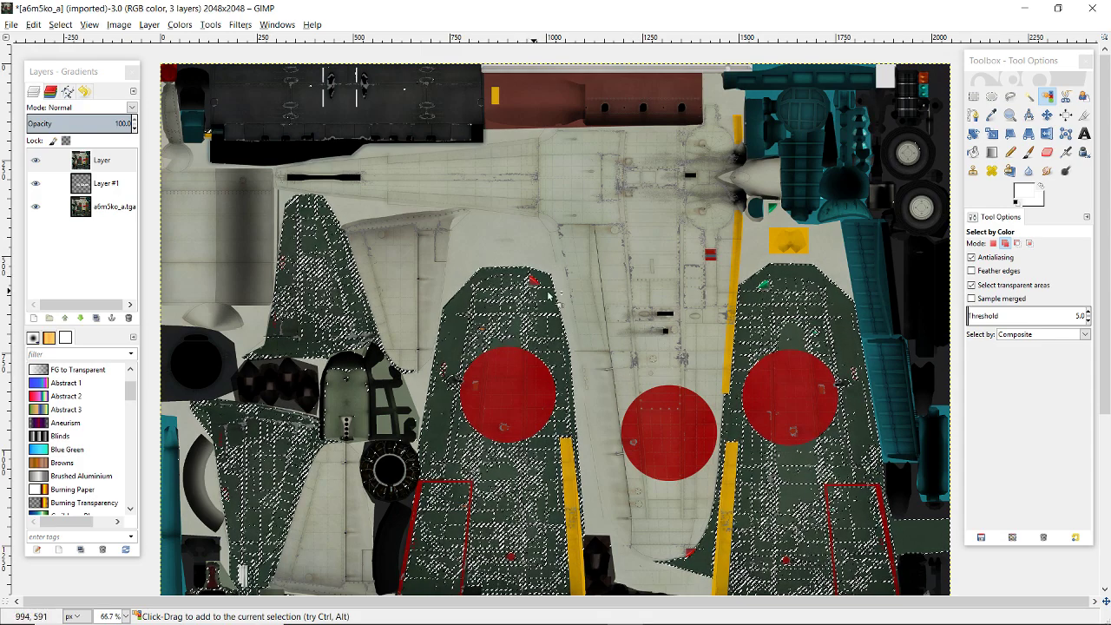
left_click(60, 25)
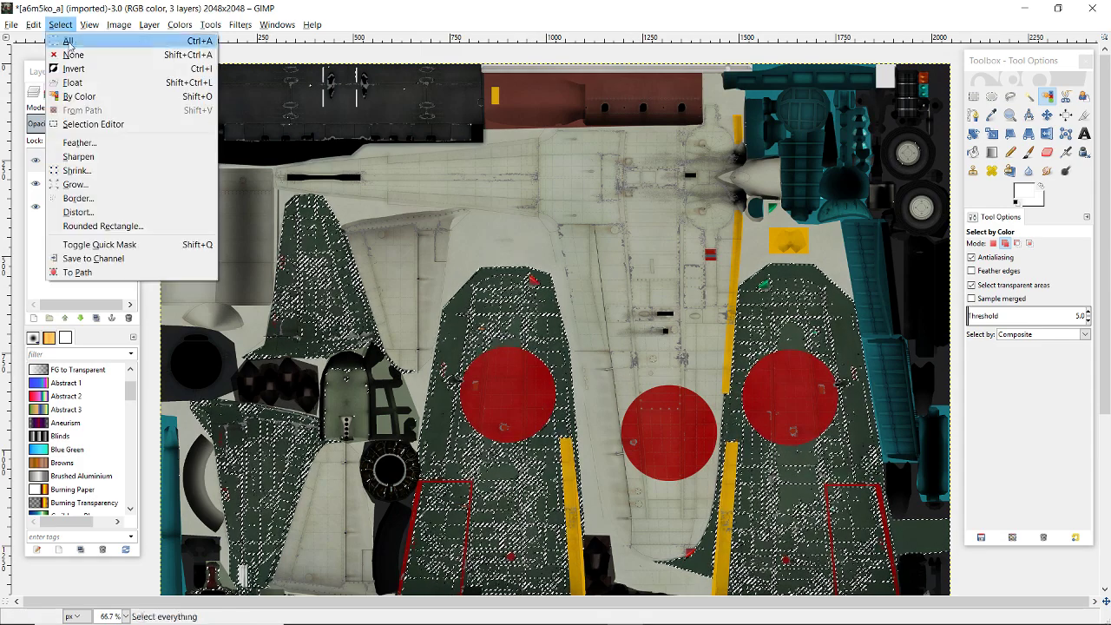
left_click(73, 55)
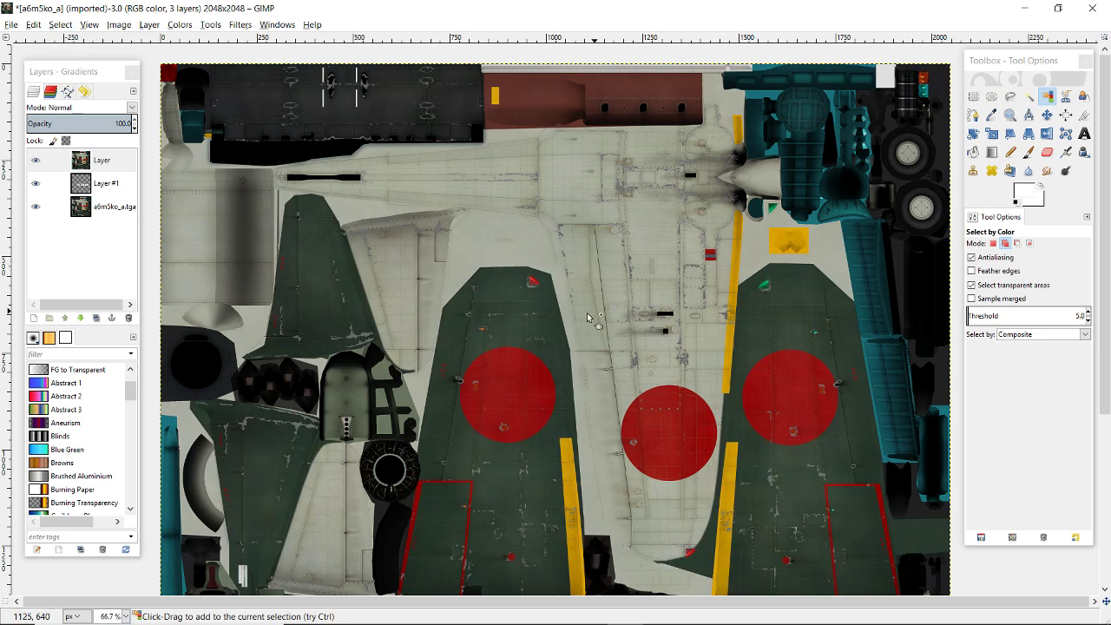
Examine the wings, roundels and fuselage panels across the texture sheet without the selection outlines
scroll(588, 318, "up", 3)
scroll(521, 351, "down", 8)
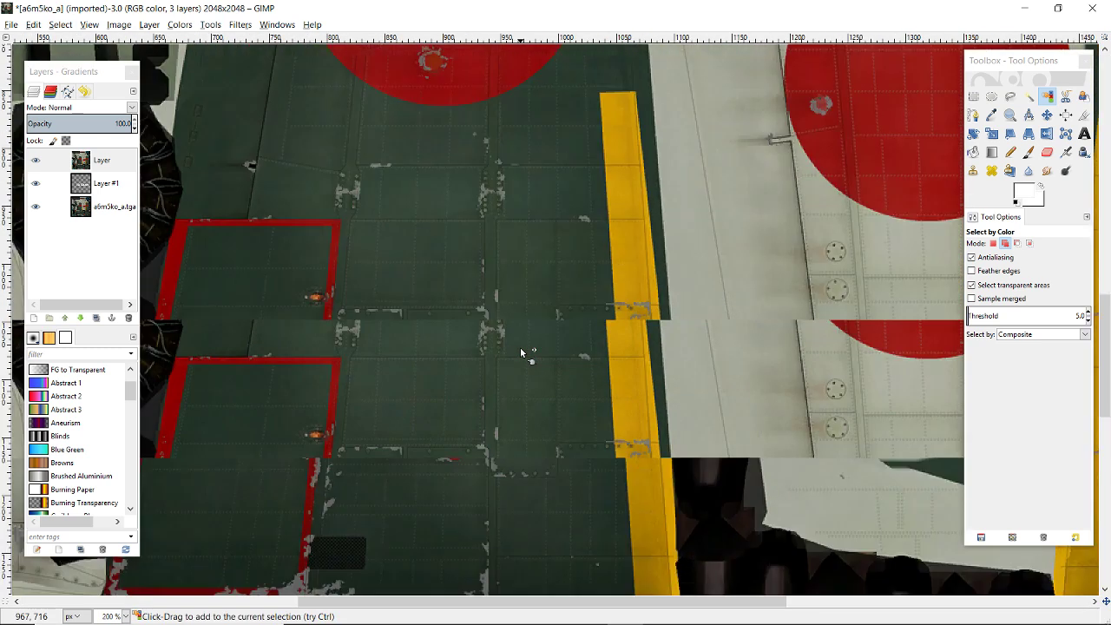
scroll(520, 352, "up", 6)
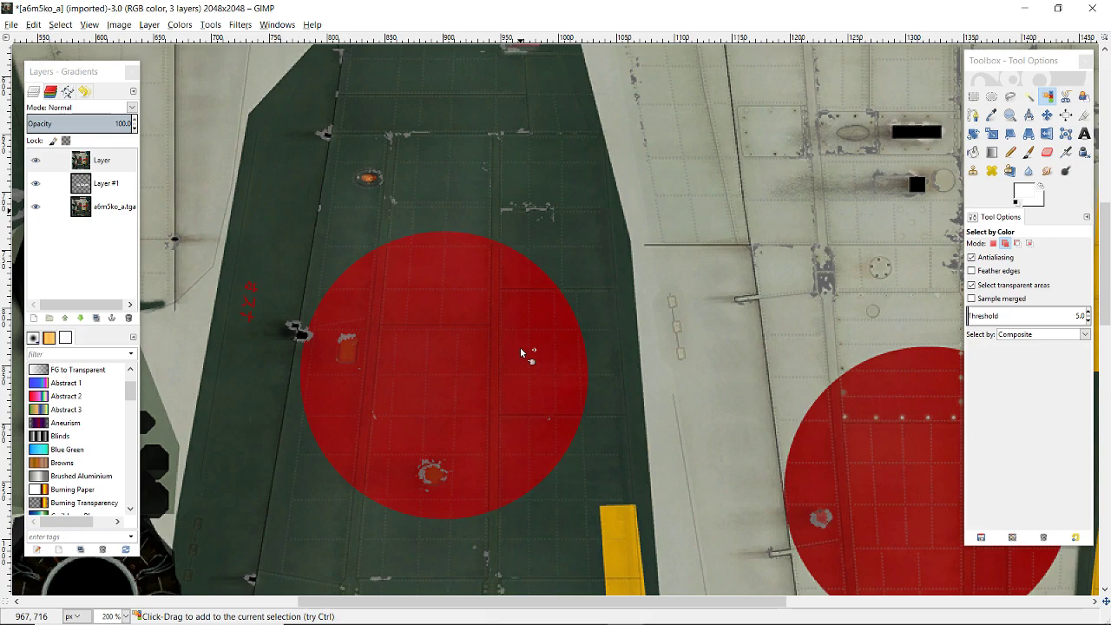
scroll(521, 352, "down", 3)
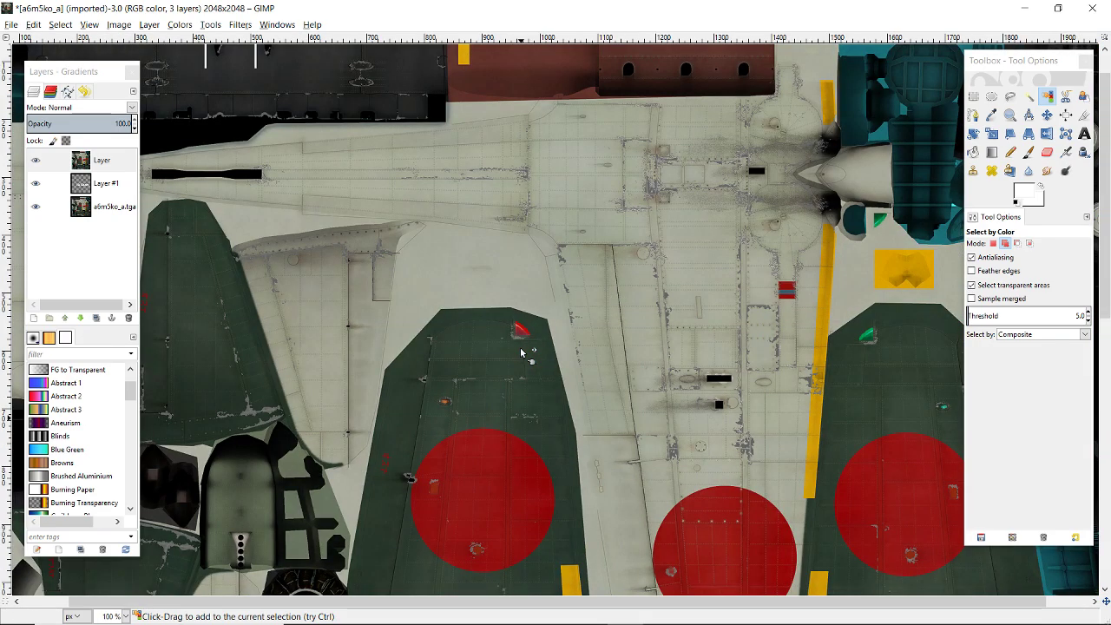
scroll(521, 352, "down", 10)
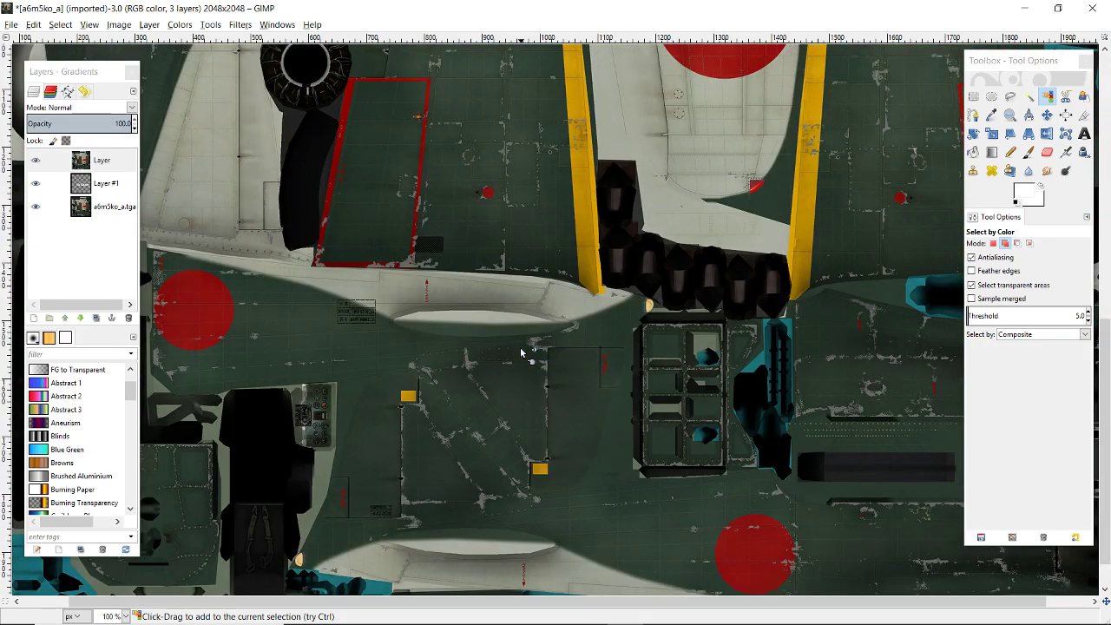
scroll(521, 351, "down", 1)
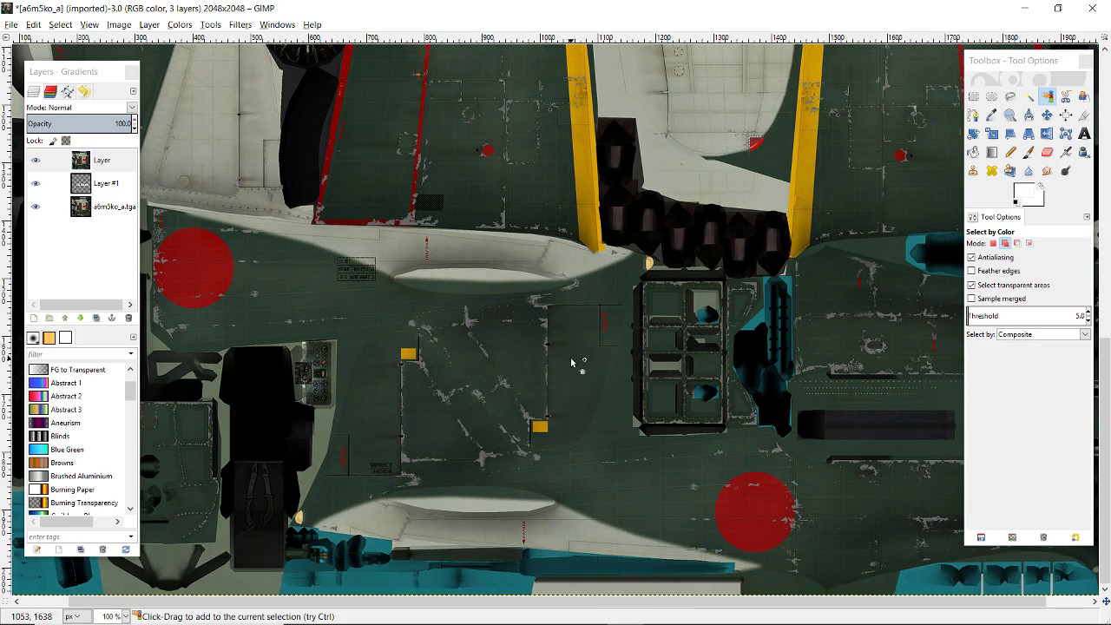
scroll(572, 363, "up", 12)
scroll(573, 363, "down", 1, "ctrl")
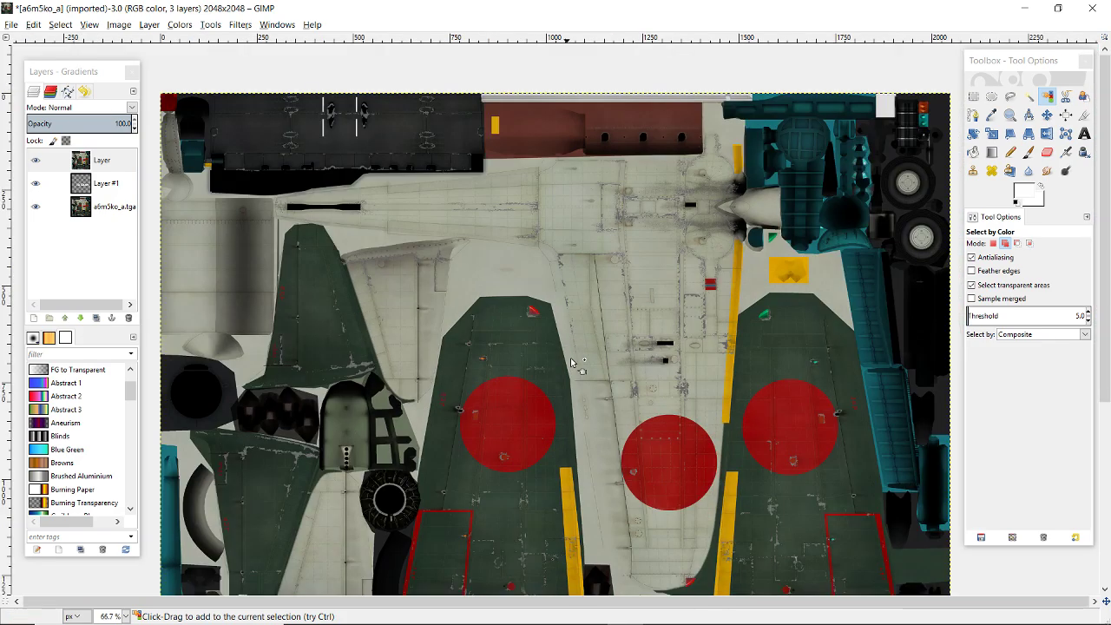
scroll(572, 363, "down", 6)
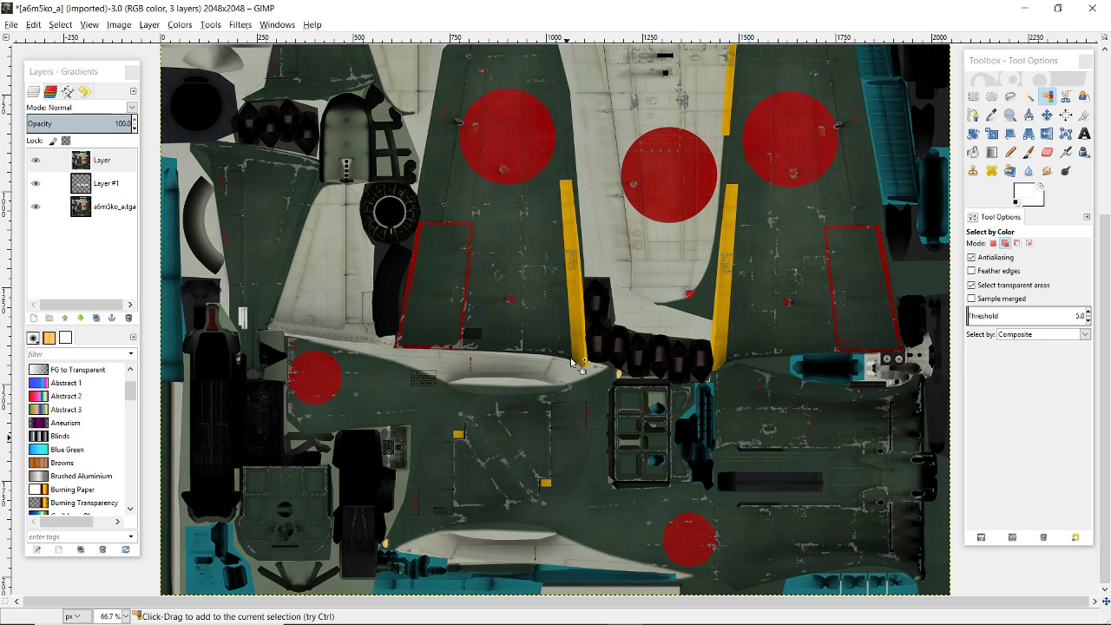
scroll(559, 356, "up", 6)
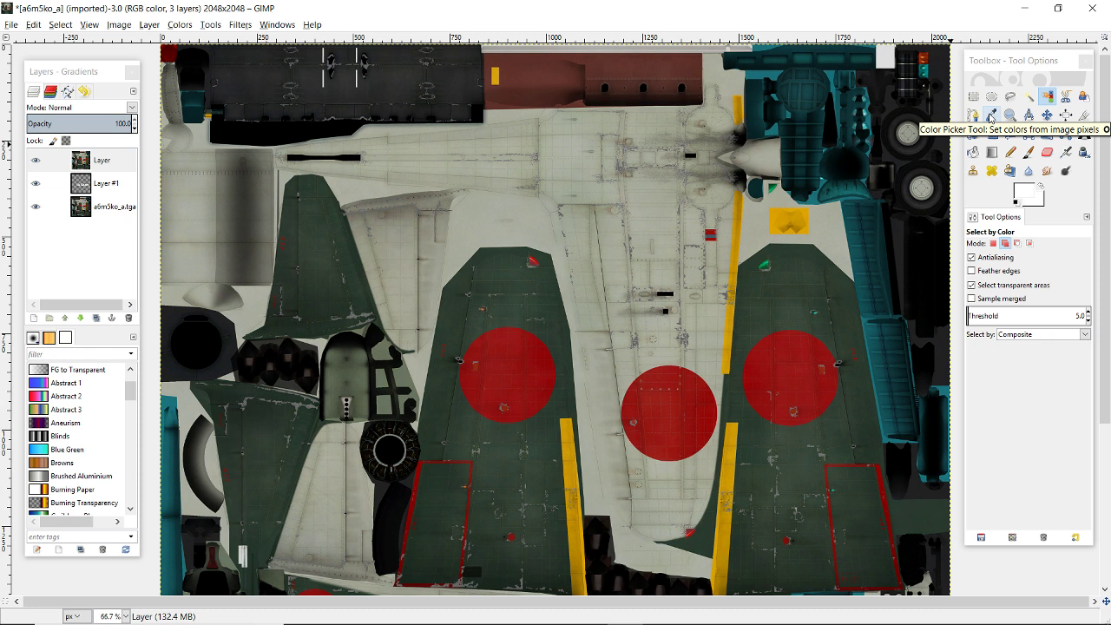
Sample the wing's green with the Color Picker, followed by the roundel's red, as the foreground color
left_click(990, 116)
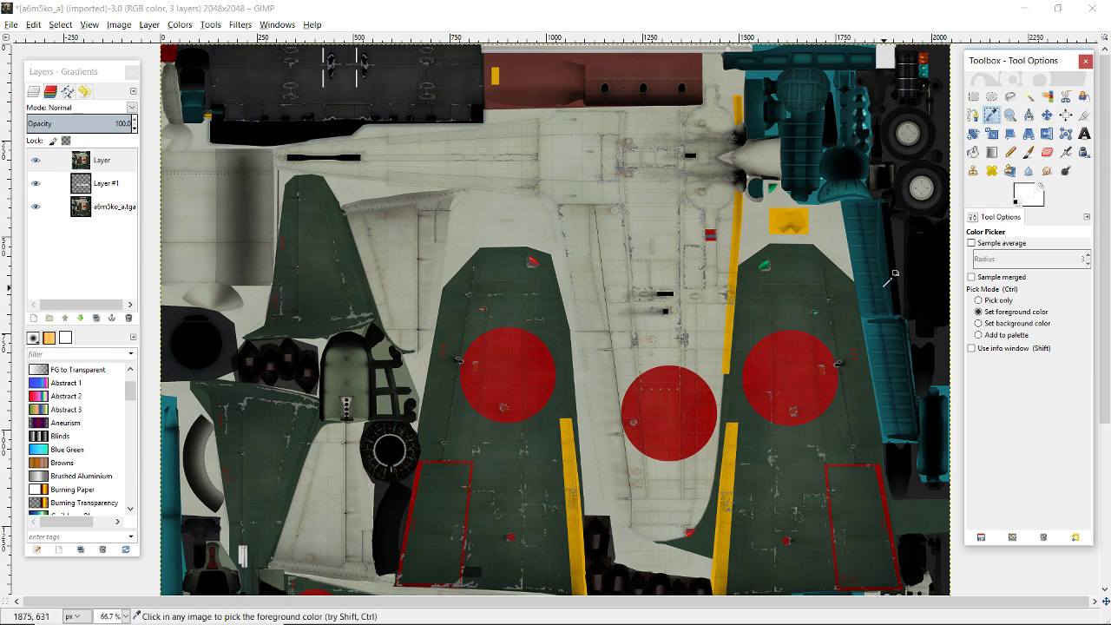
left_click(766, 307)
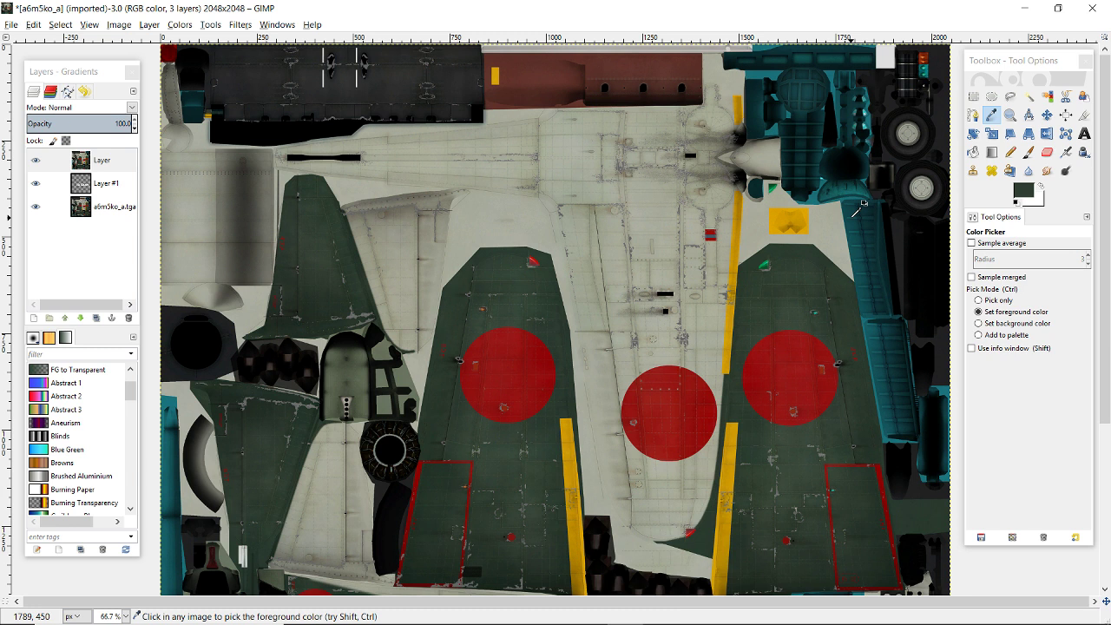
left_click(500, 376)
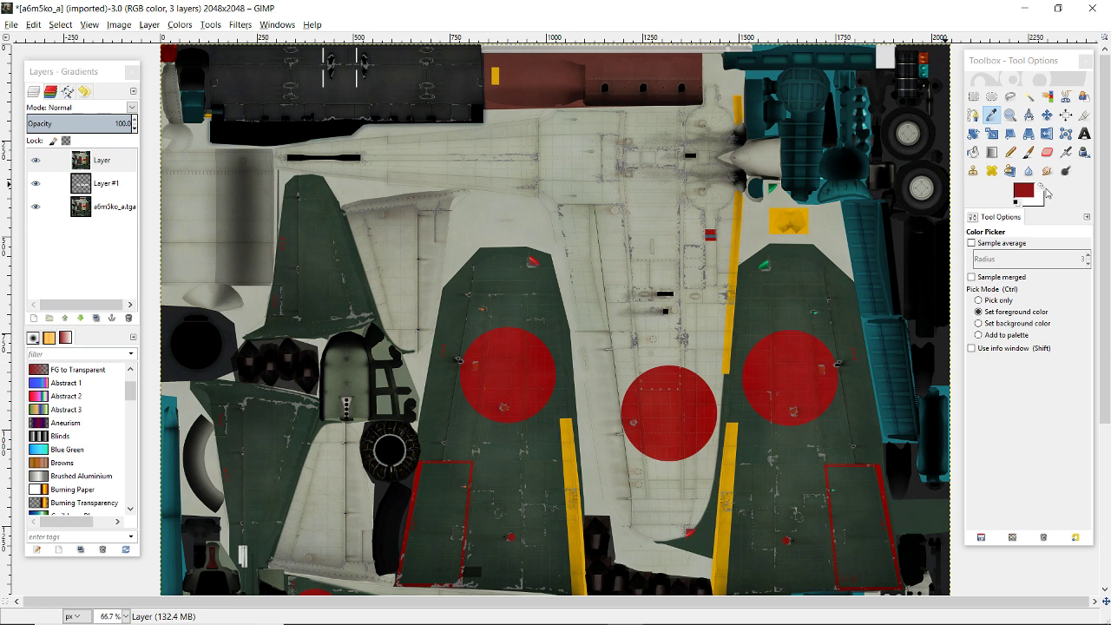
Swap the foreground and background colors back and forth, and reset them to the default black and white
left_click(1042, 187)
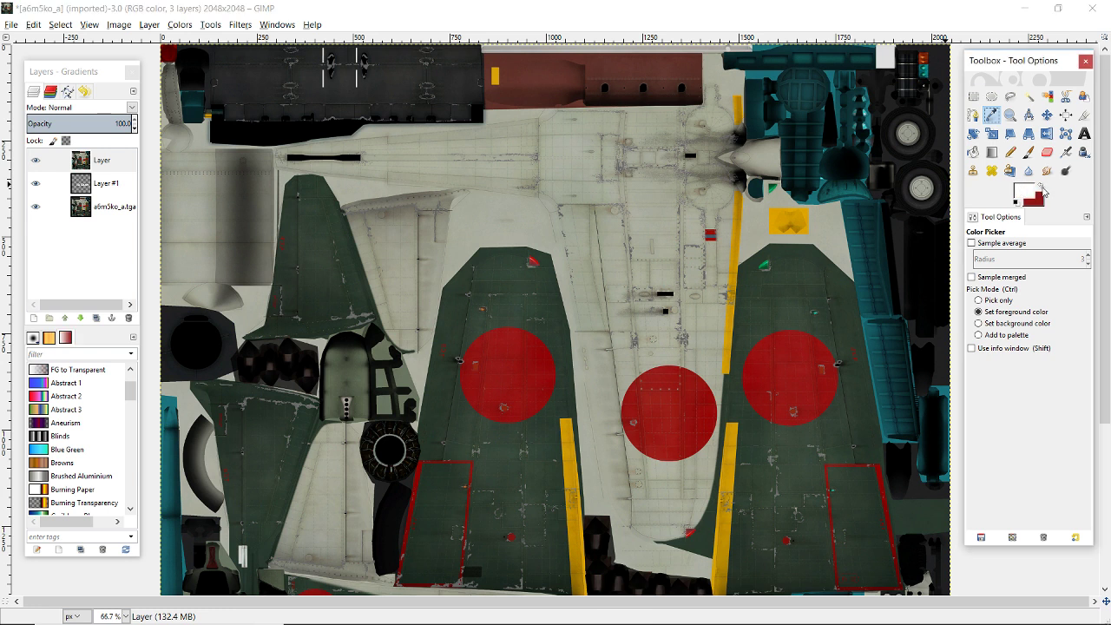
left_click(1043, 188)
left_click(1017, 205)
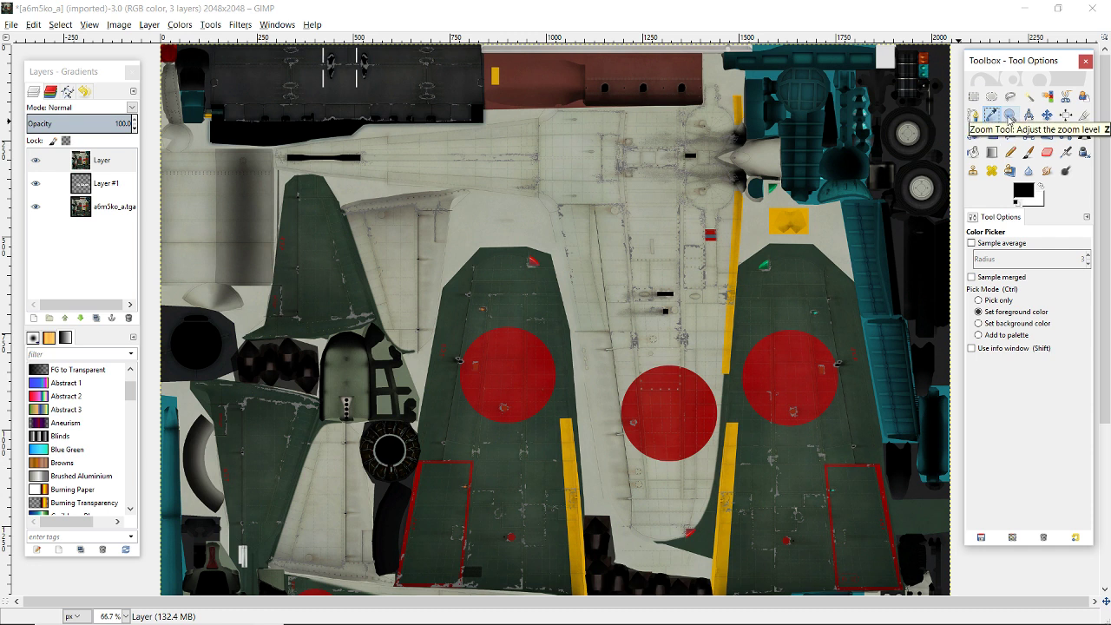
Try shifting the texture layer diagonally with the Move tool and undo the shift
scroll(674, 295, "down", 3)
scroll(675, 295, "up", 3)
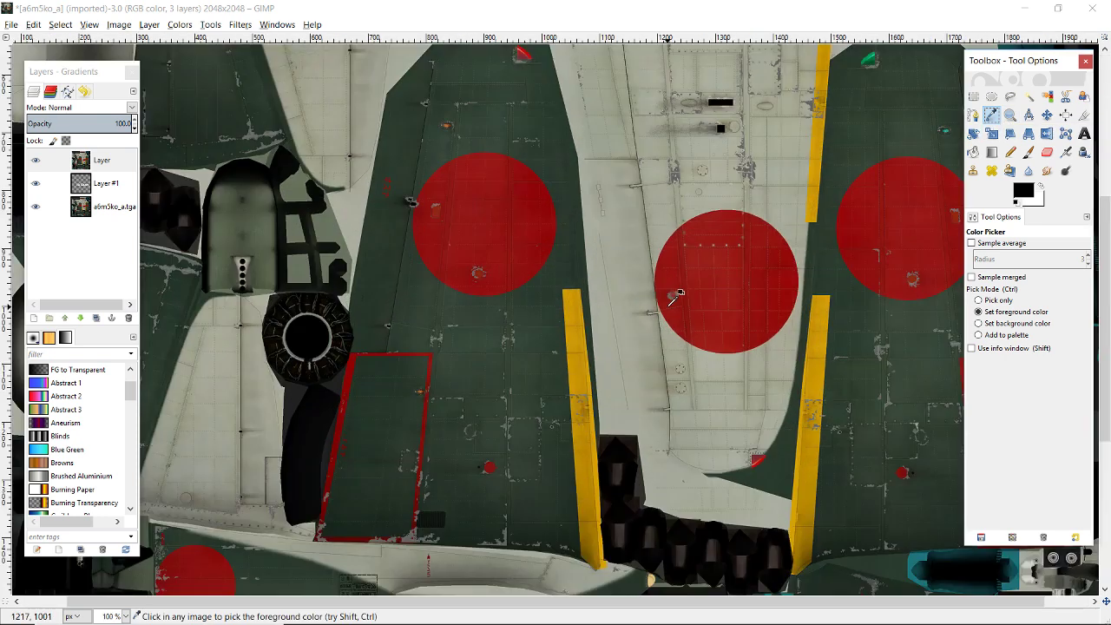
scroll(670, 300, "down", 1)
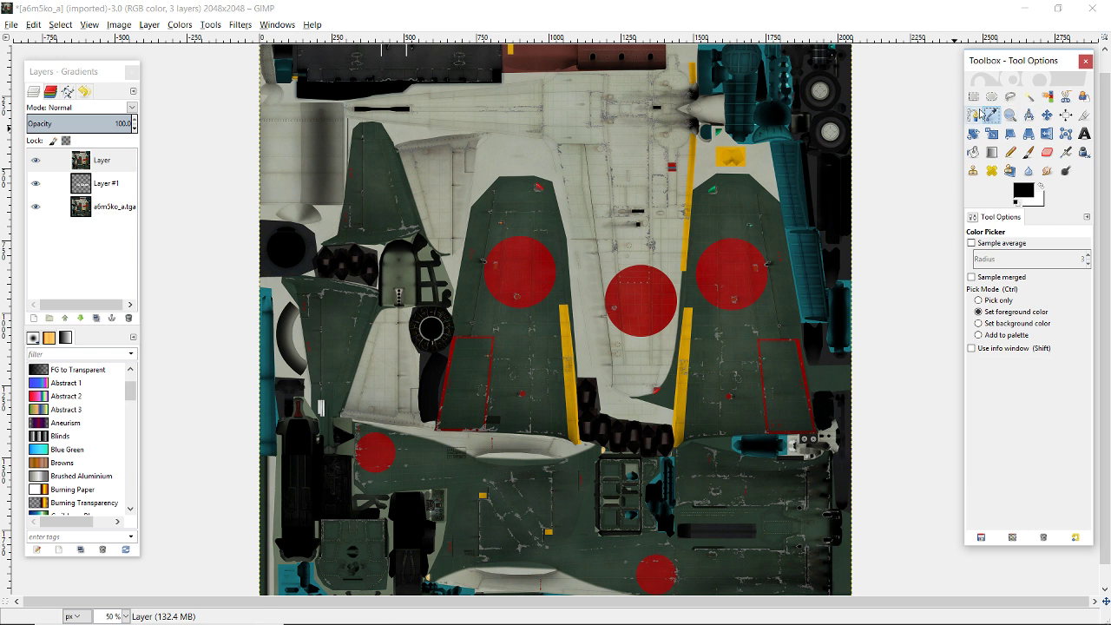
left_click(1047, 116)
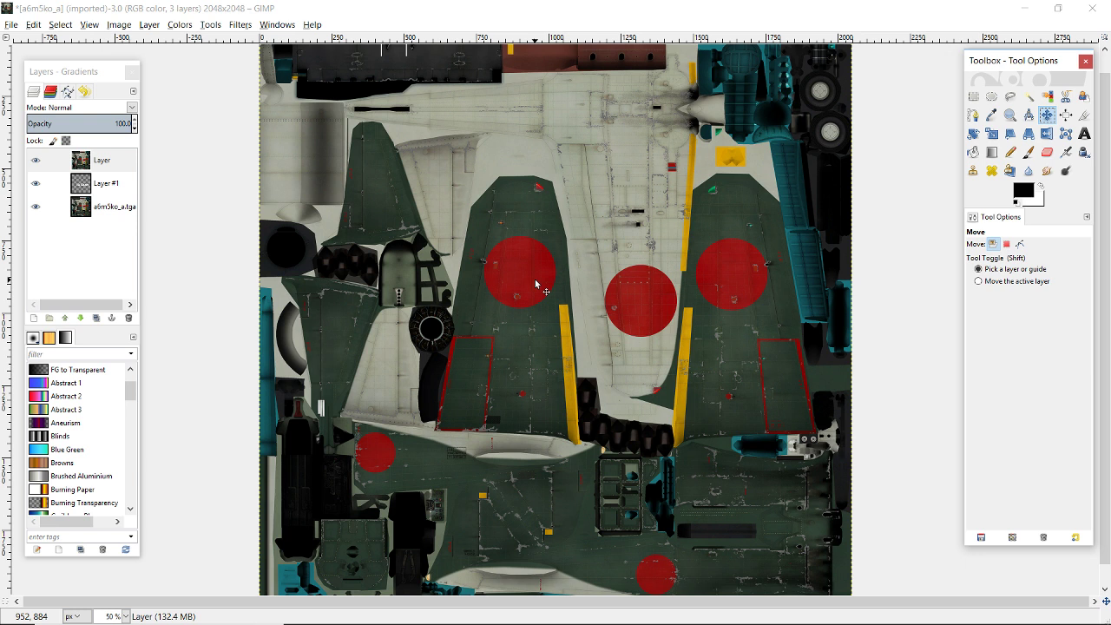
scroll(536, 283, "up", 2)
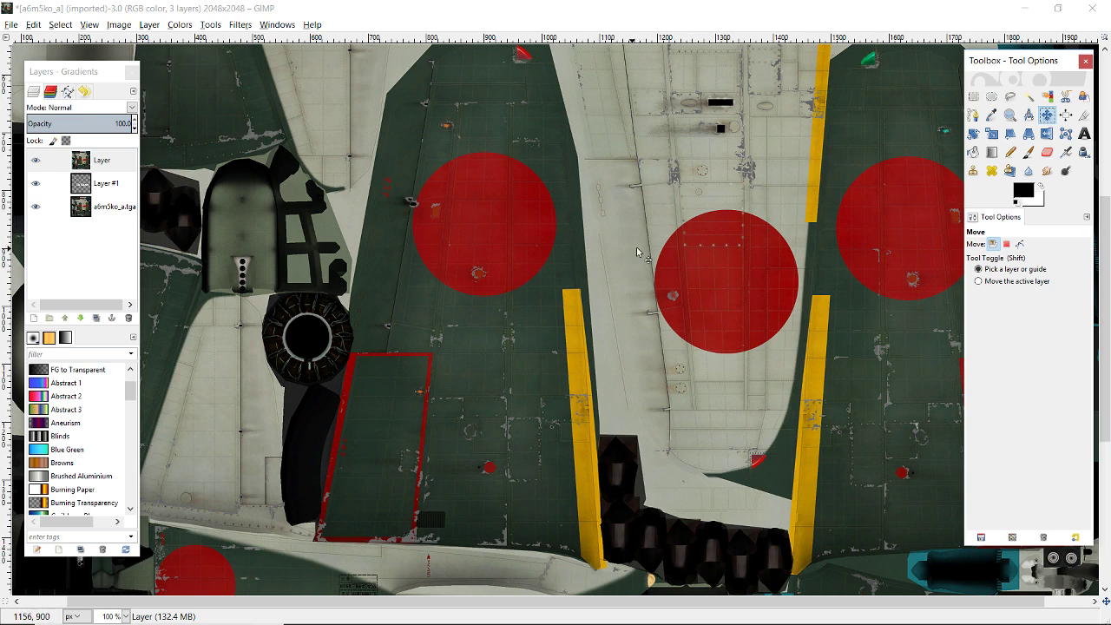
left_click_drag(656, 252, 554, 346)
key("ctrl+z")
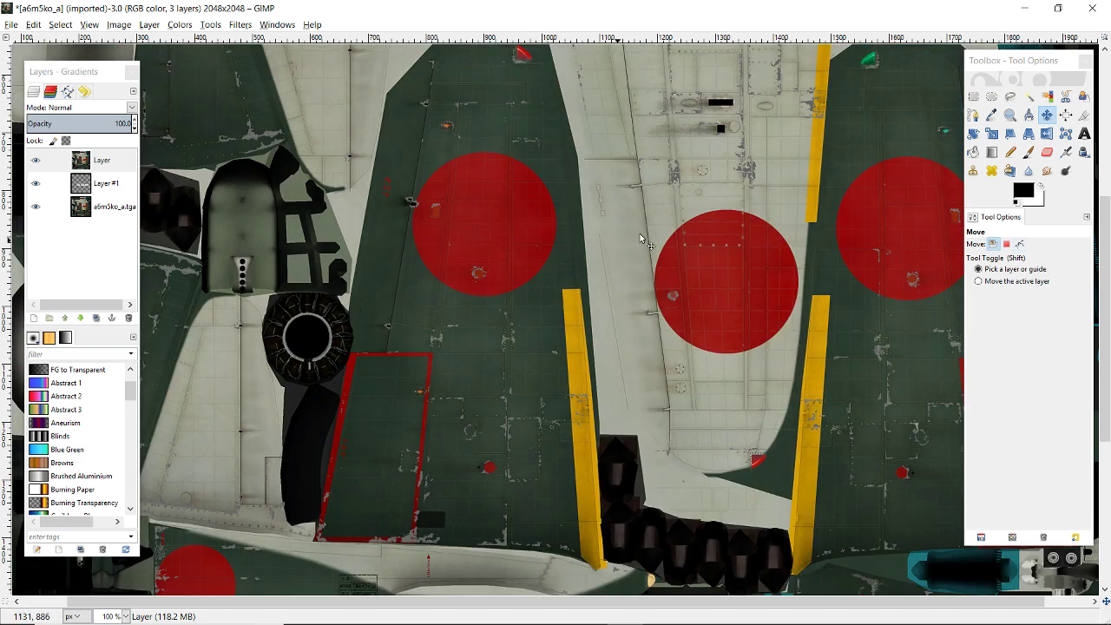
Select a 320 × 300 px rectangle around the middle roundel and paste a copy of it as a floating selection
left_click(973, 95)
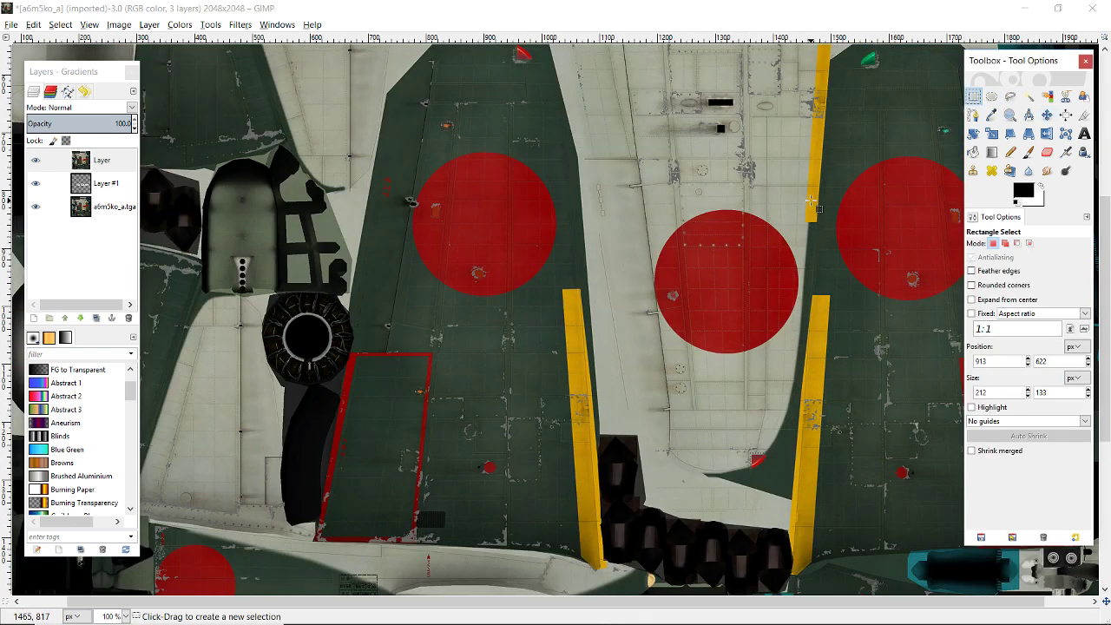
left_click_drag(811, 201, 626, 375)
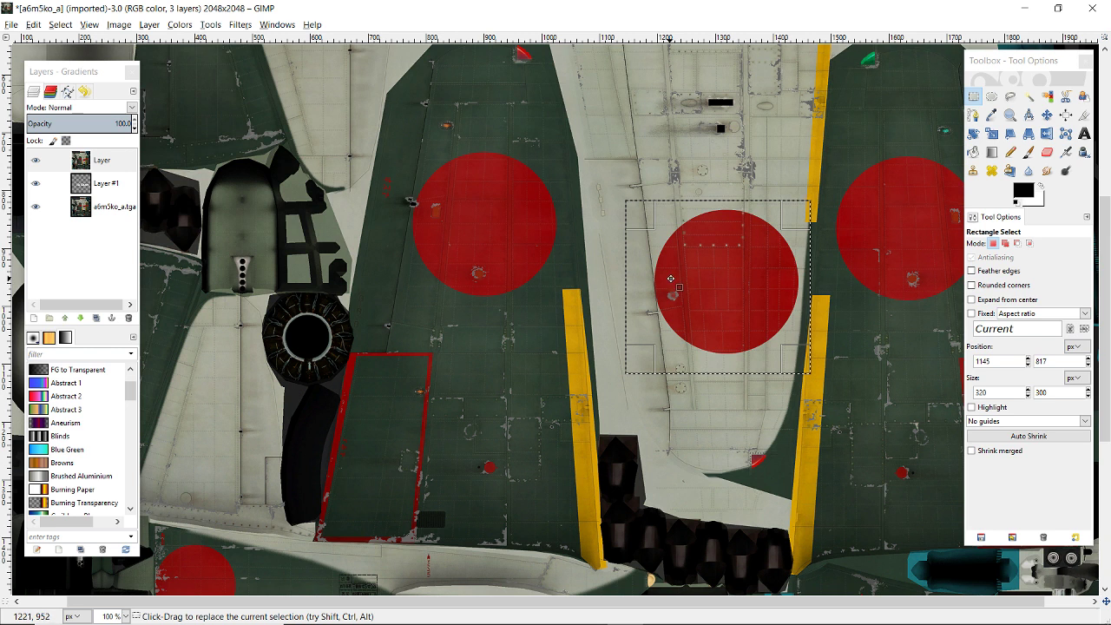
key("ctrl+c")
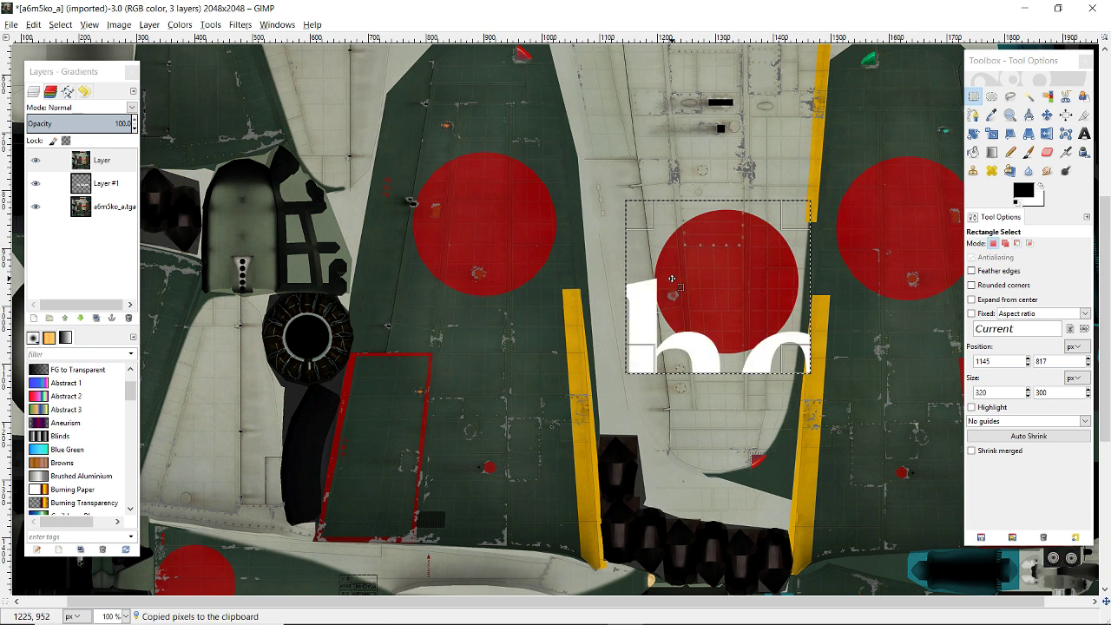
key("ctrl+v")
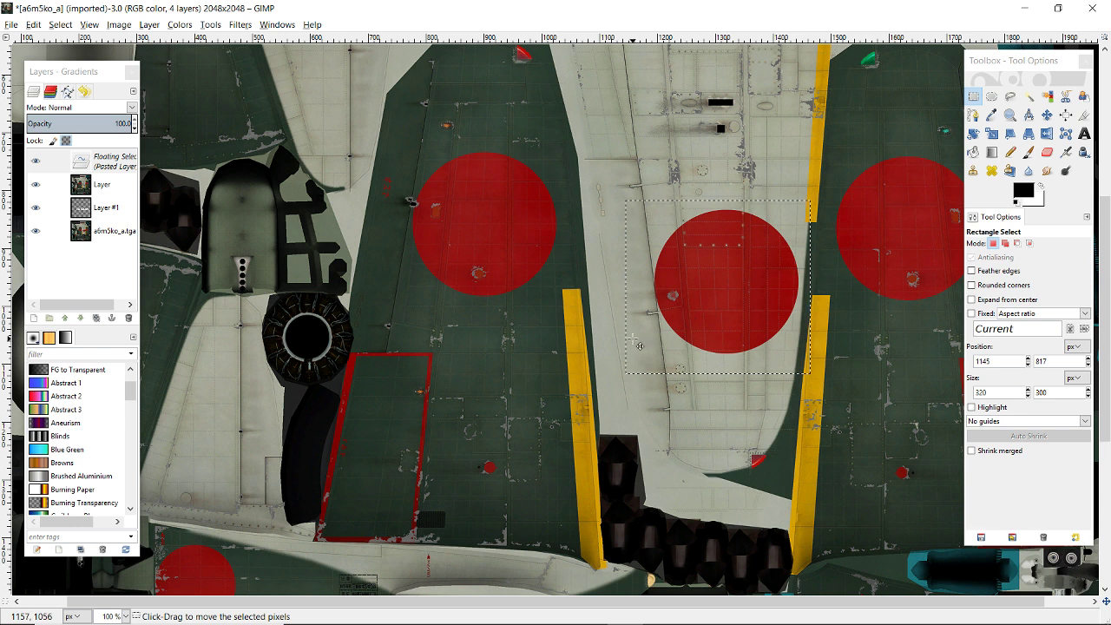
Delete the floating selection holding the pasted roundel copy
scroll(575, 356, "up", 3)
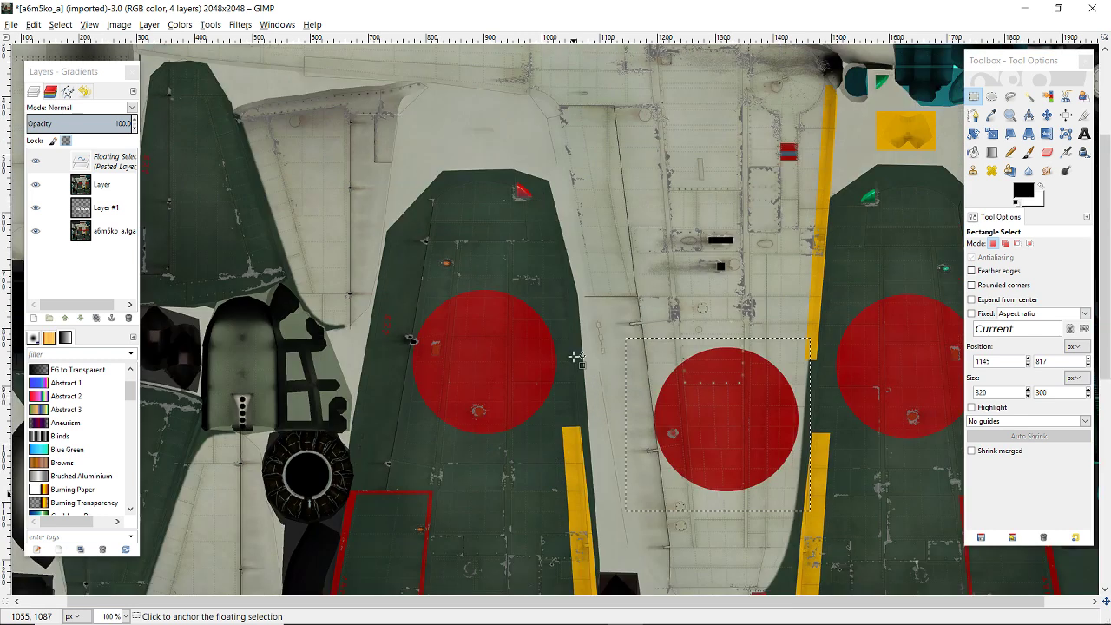
scroll(576, 355, "up", 3)
scroll(576, 355, "down", 5)
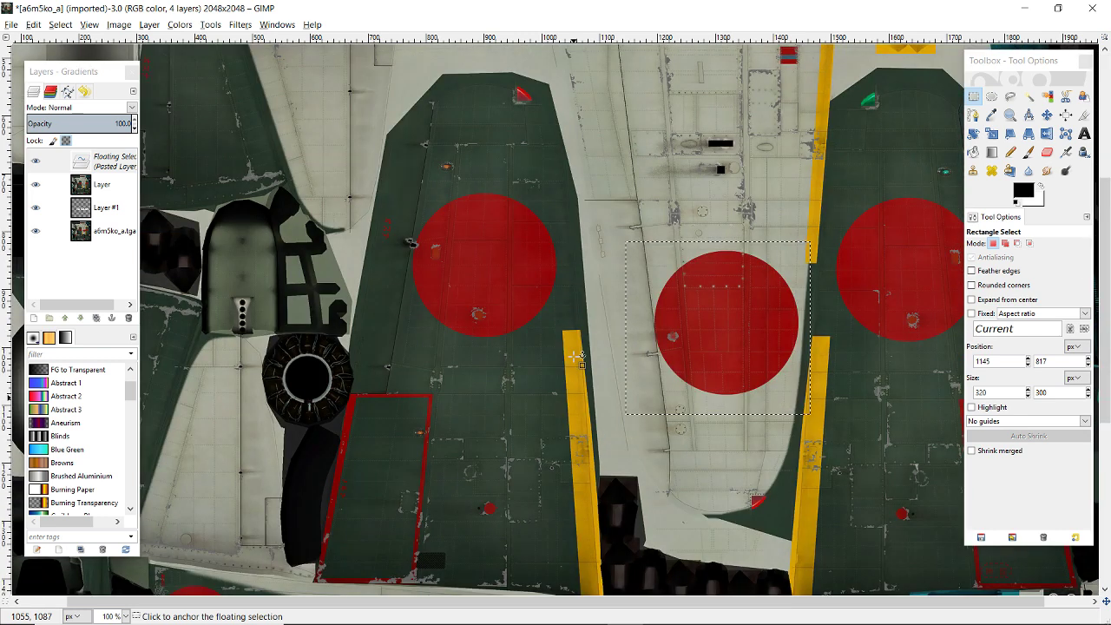
left_click(1046, 114)
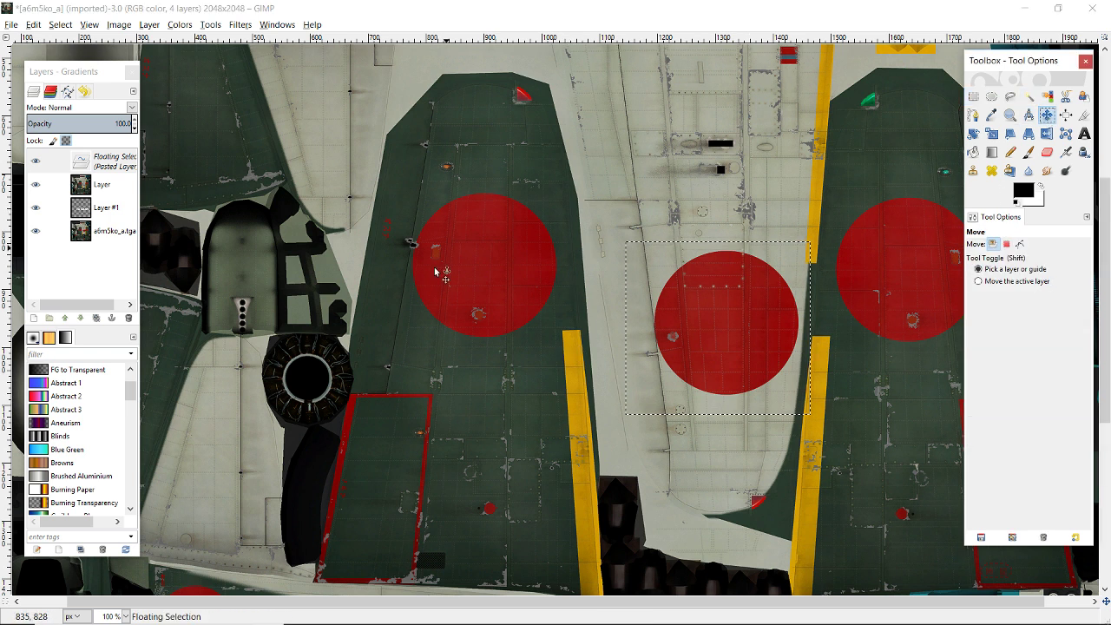
right_click(107, 169)
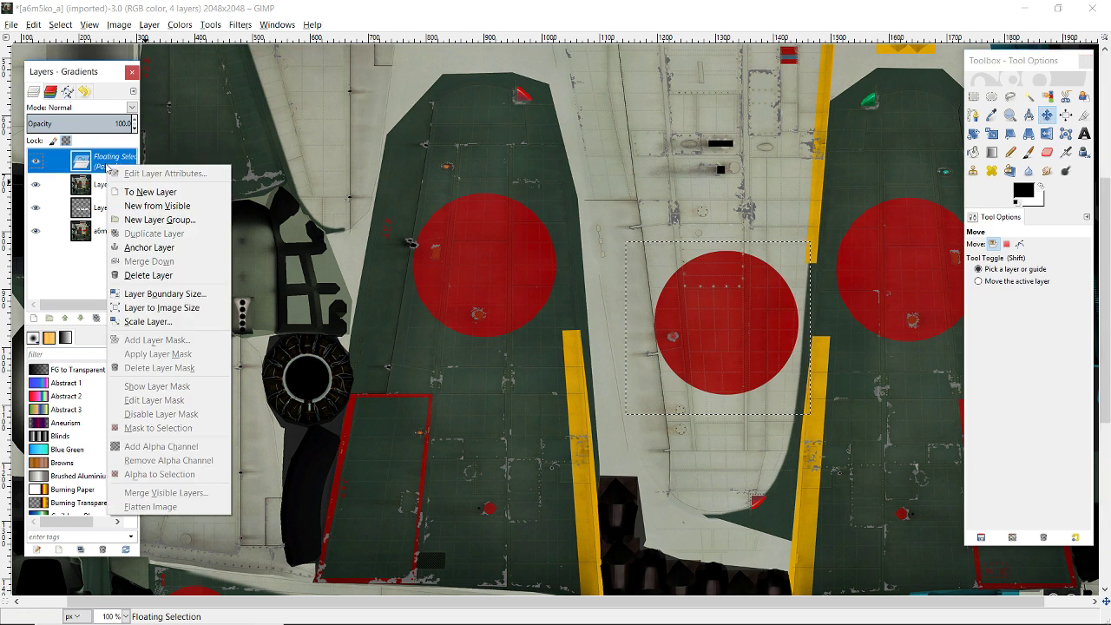
key("Escape")
key("a")
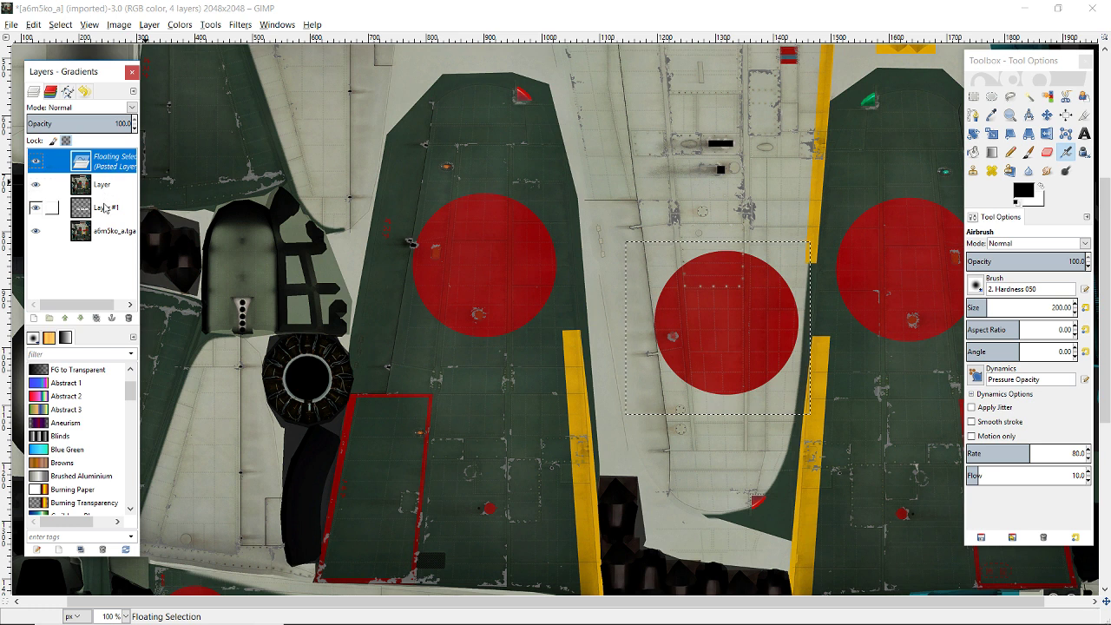
right_click(112, 160)
key("d")
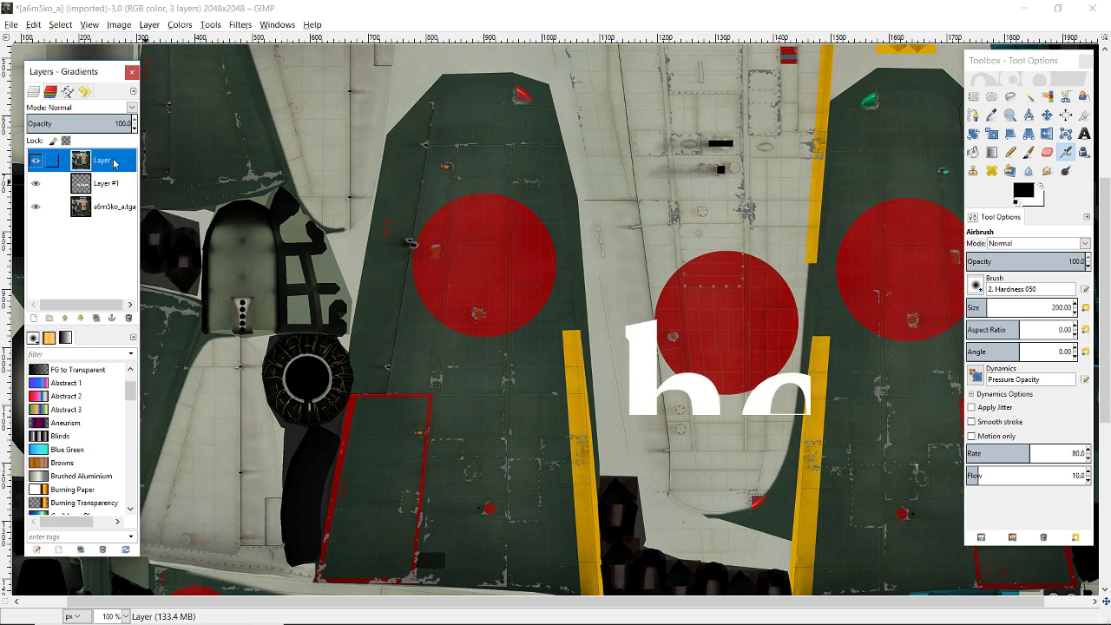
Paste the copied roundel area over the white gap in the texture layer and anchor the floating selection
key("ctrl+v")
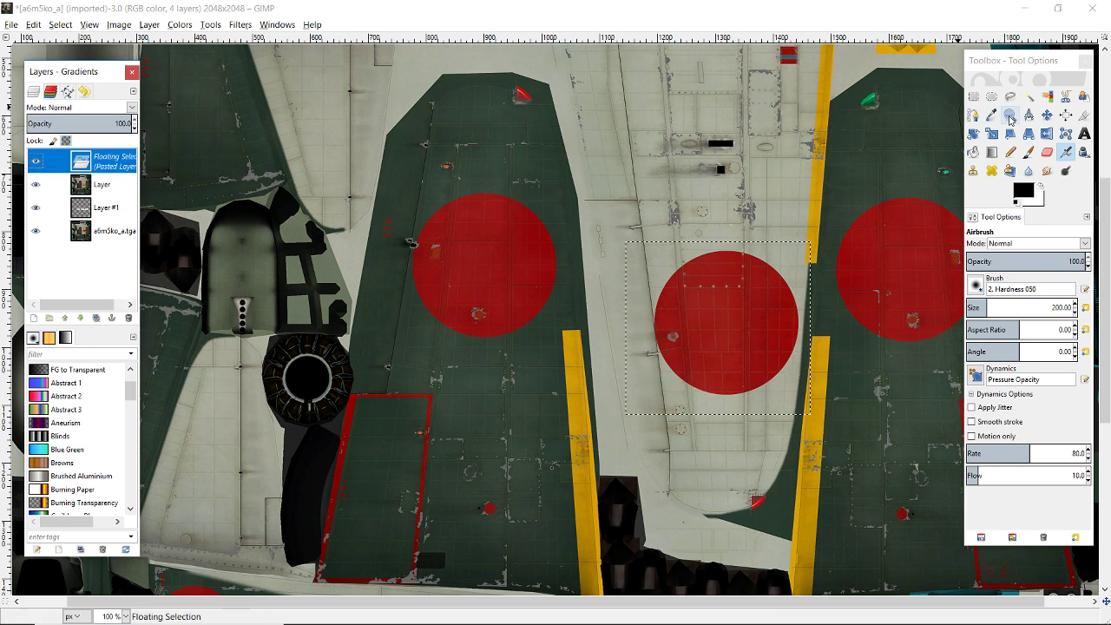
left_click(1047, 115)
right_click(109, 163)
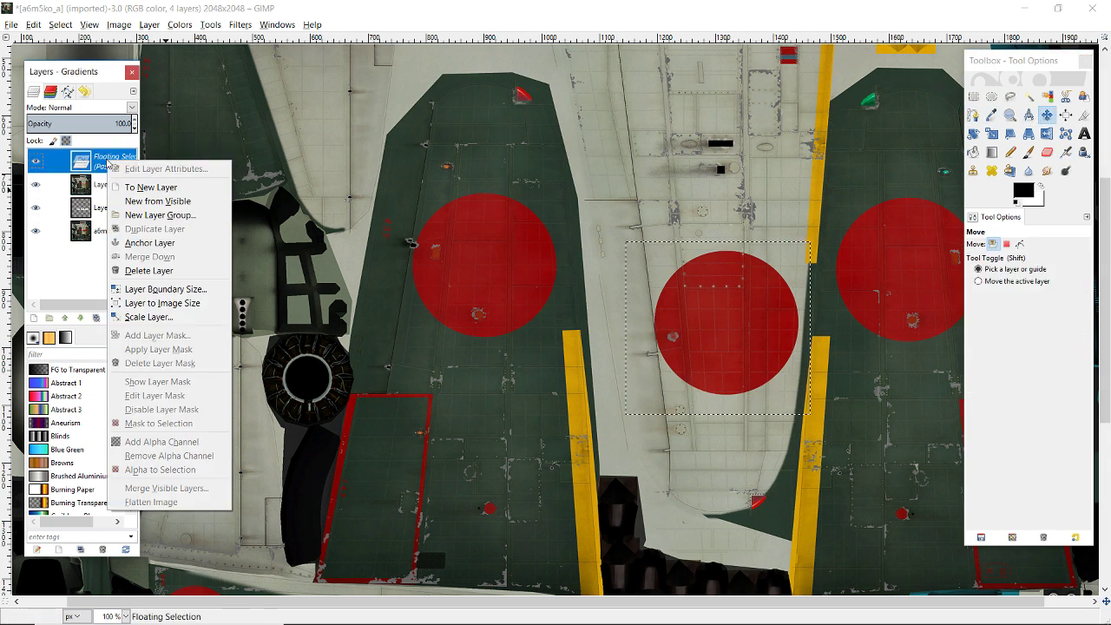
key("a")
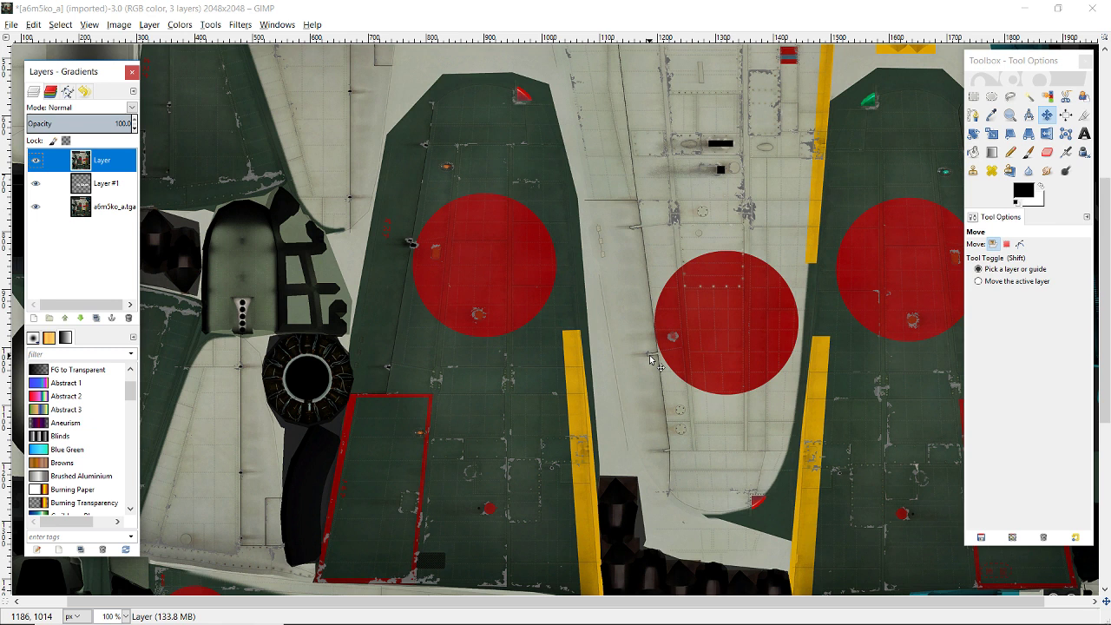
Try rotating the texture layer by -3.88° with the Rotate tool and cancel the rotation
scroll(642, 360, "up", 5)
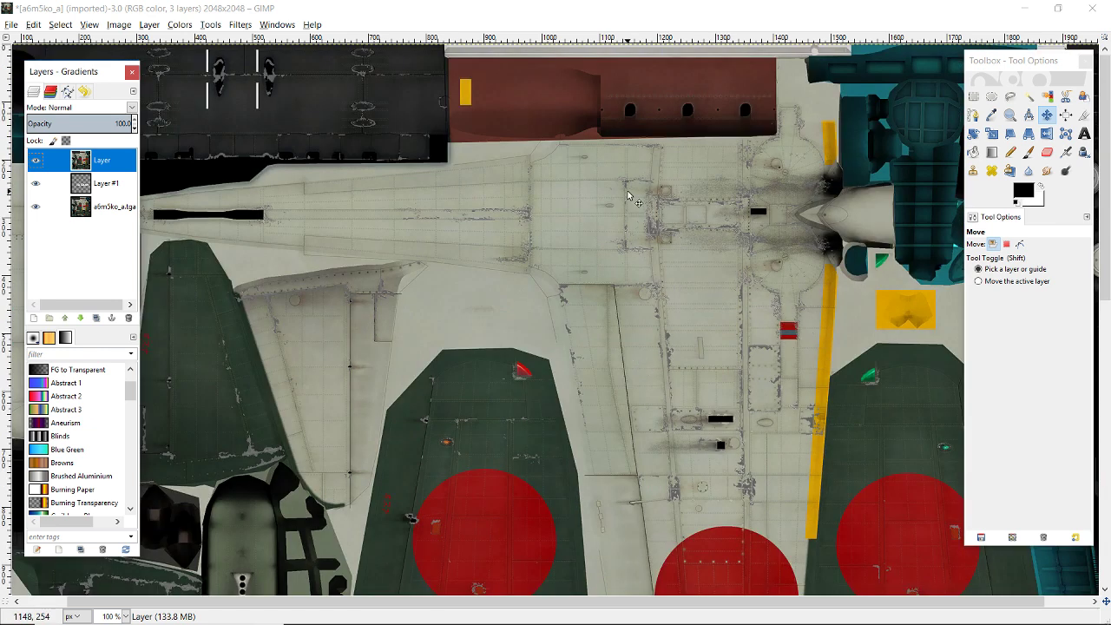
key("minus")
key("minus")
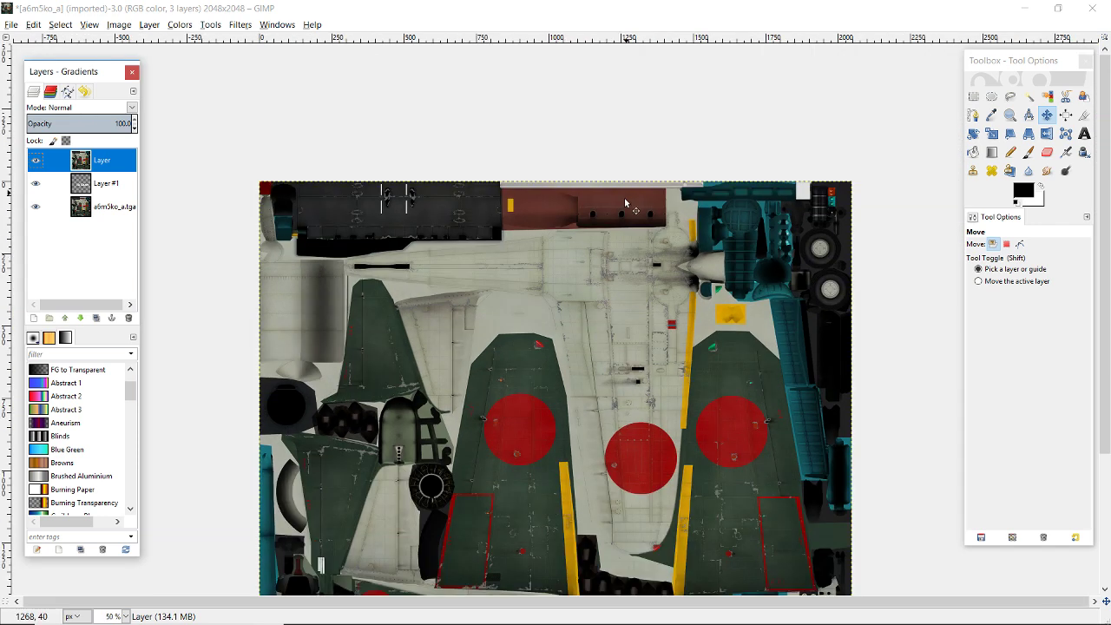
scroll(625, 200, "down", 3)
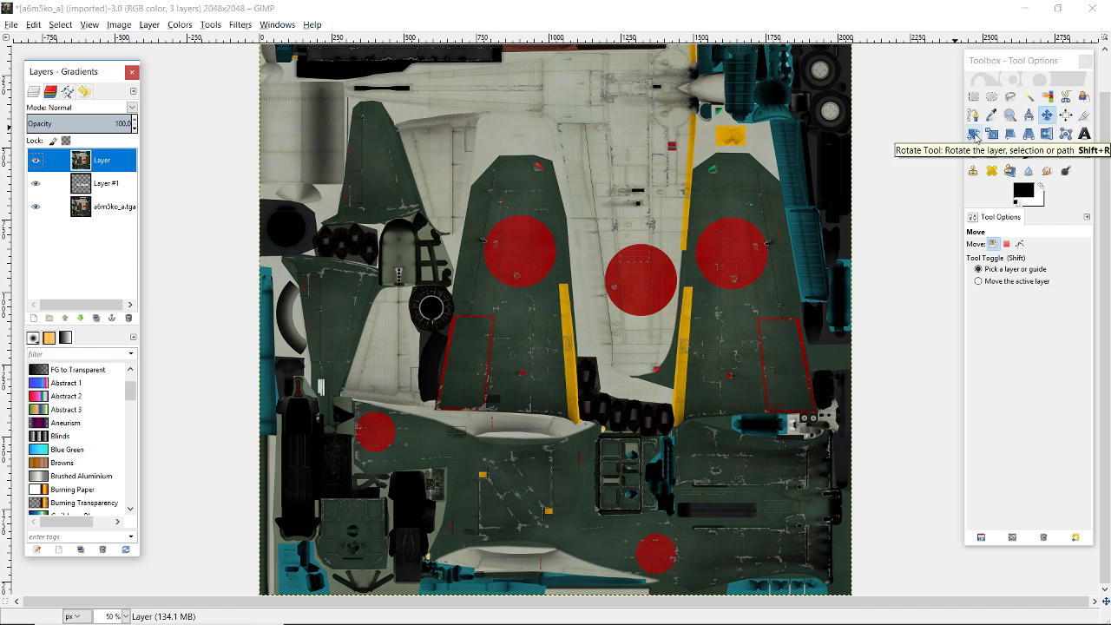
left_click(976, 138)
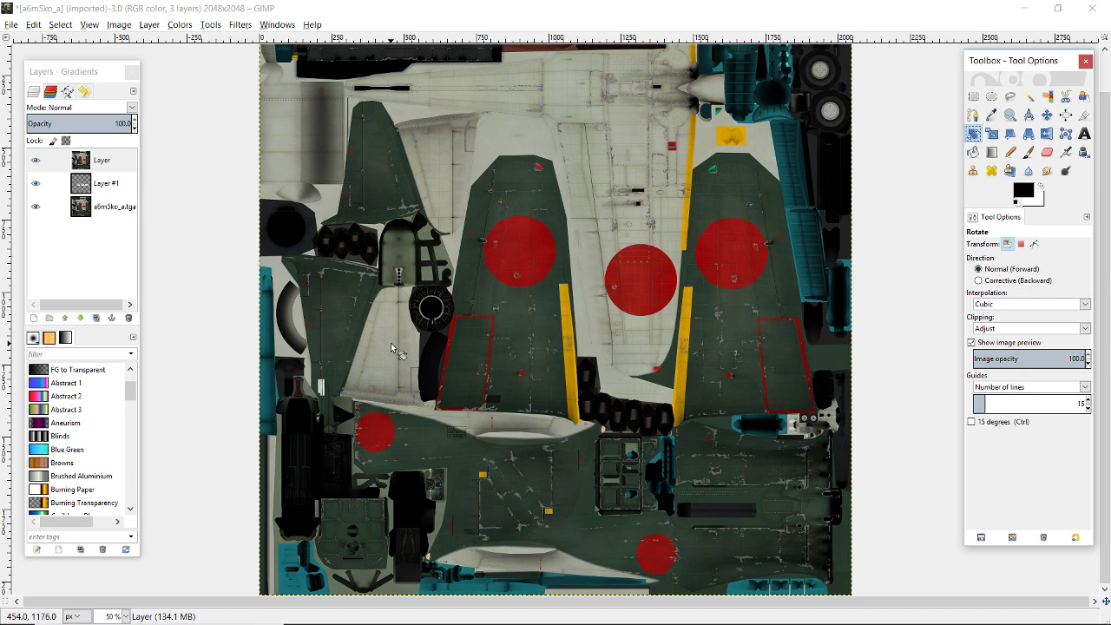
left_click(519, 266)
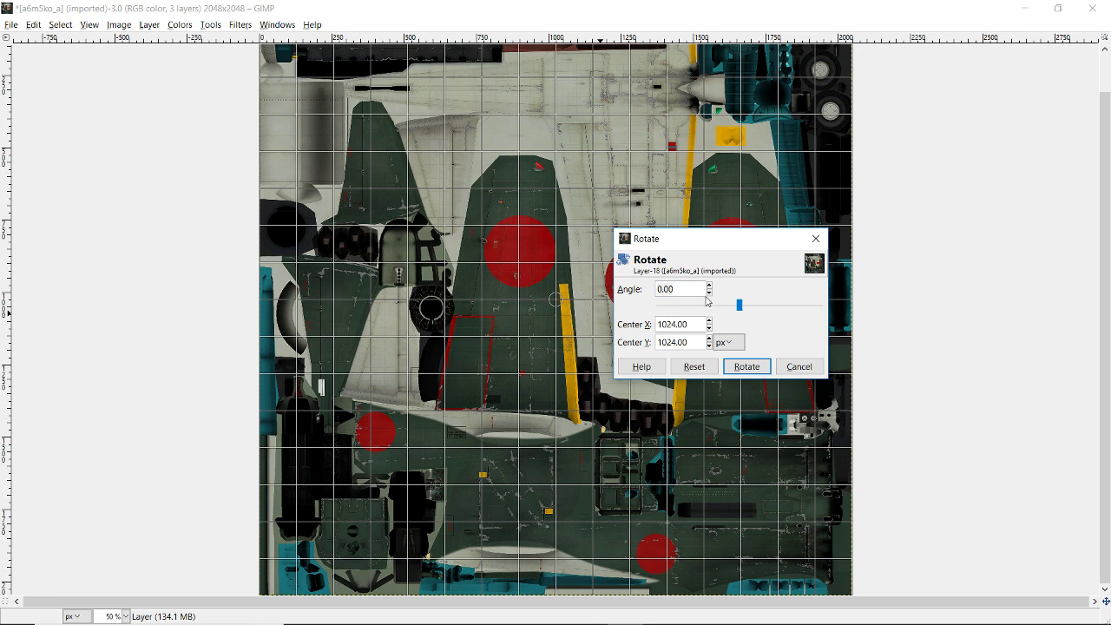
left_click_drag(738, 307, 704, 304)
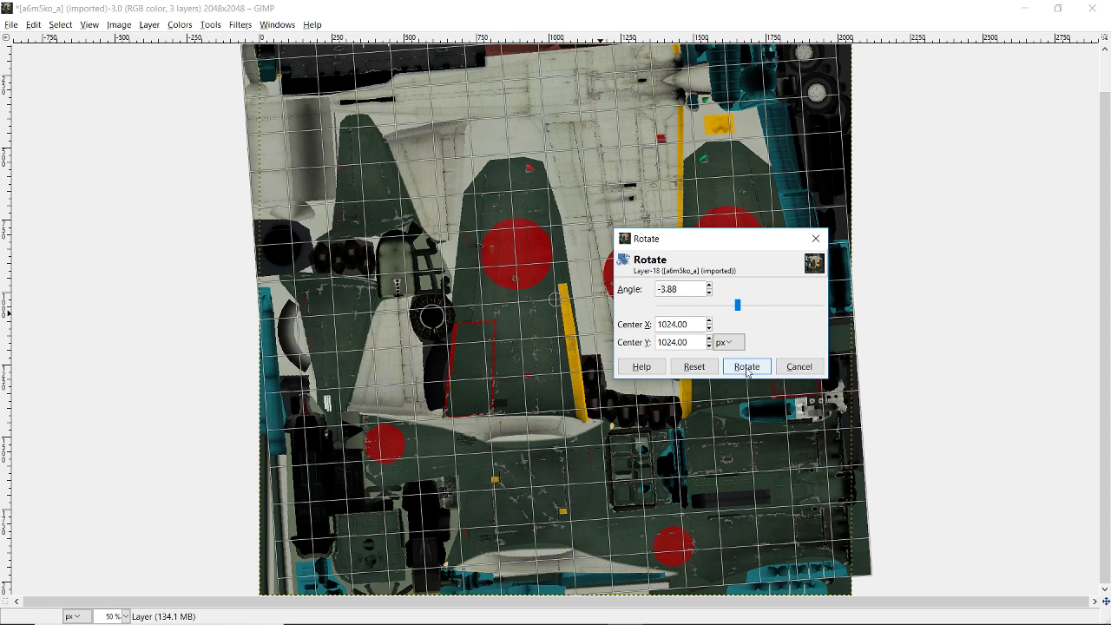
left_click(798, 366)
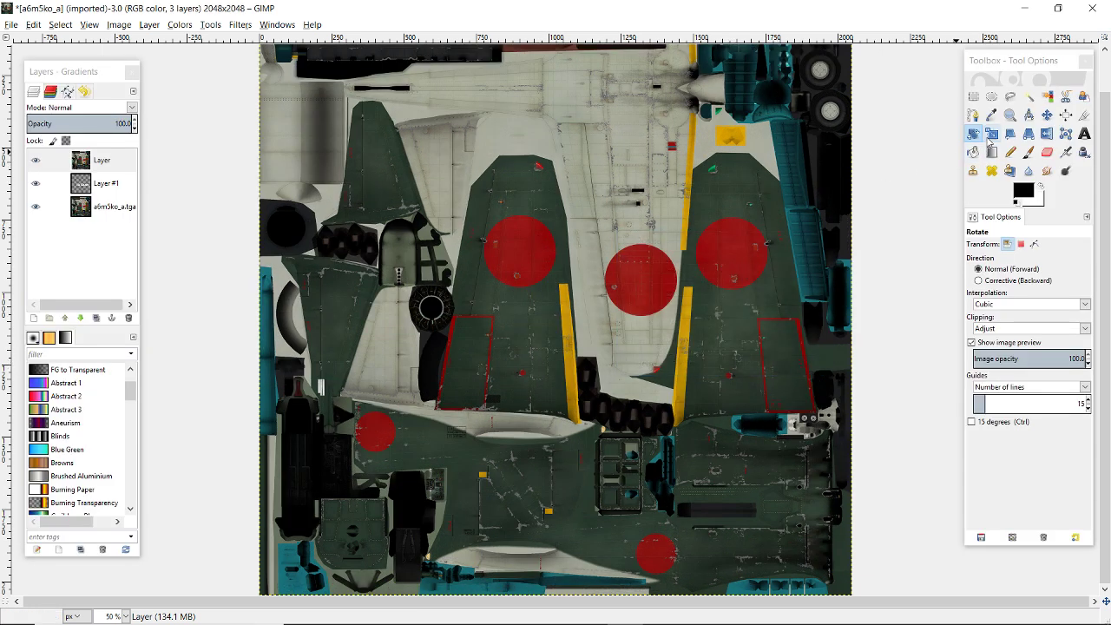
Try the Scale tool on the texture layer with width and height linked and pixels as the unit, and cancel the scaling
left_click(991, 135)
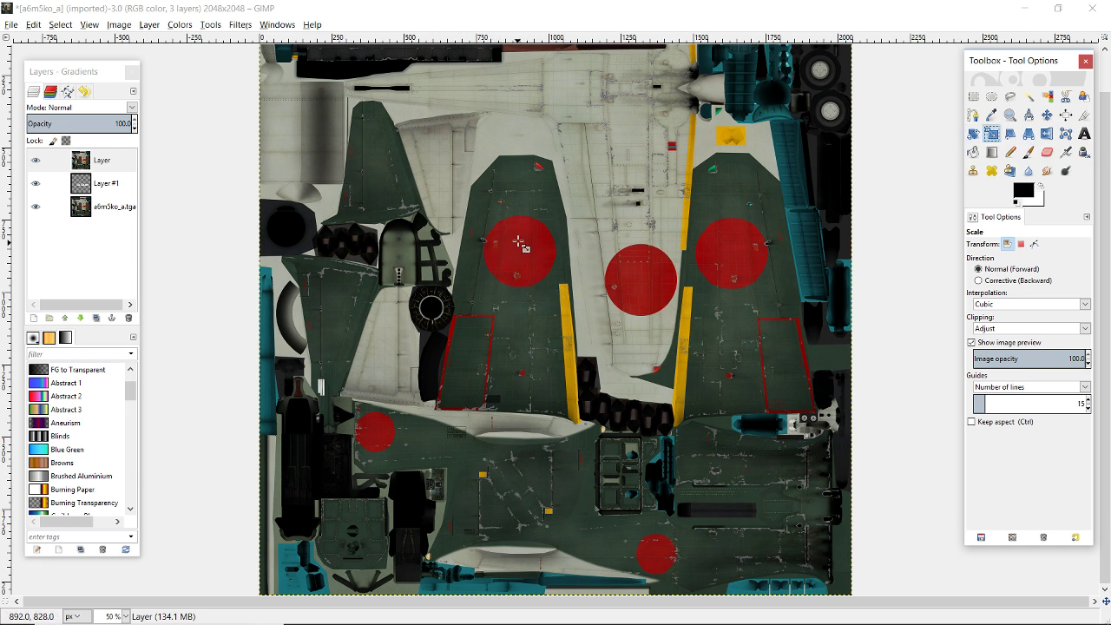
left_click(531, 264)
key("Tab")
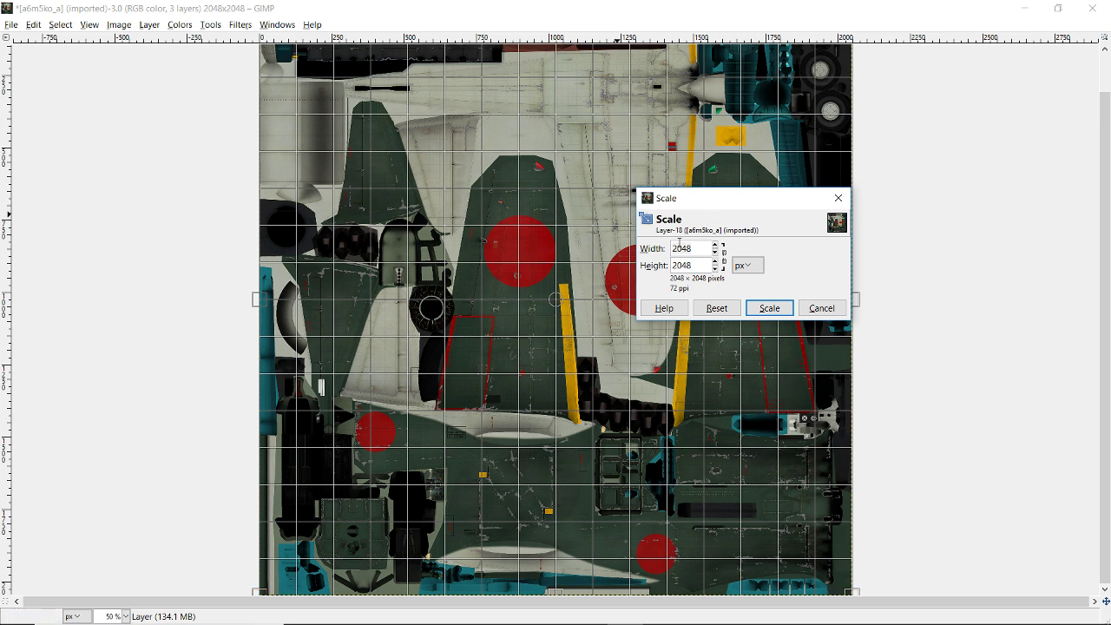
left_click(724, 261)
left_click(723, 264)
left_click(747, 264)
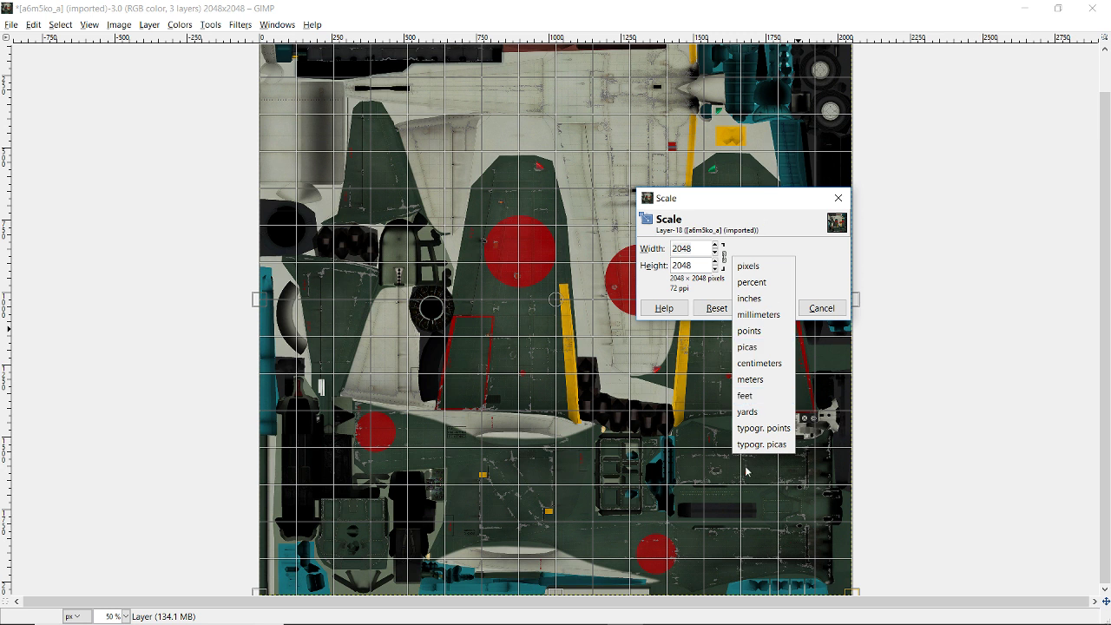
left_click(762, 266)
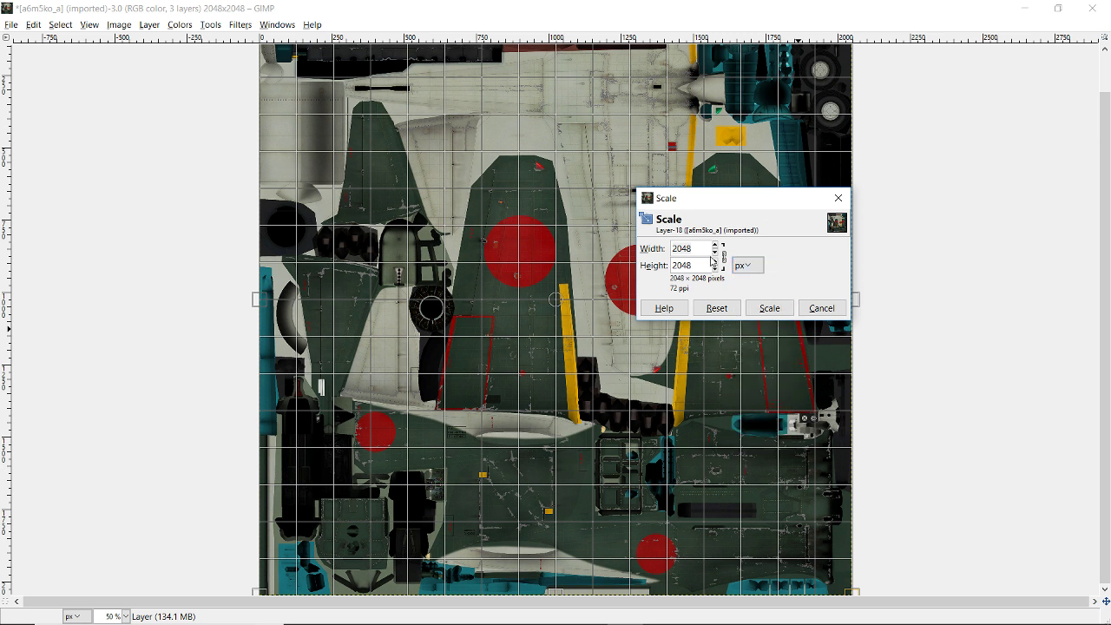
left_click(818, 309)
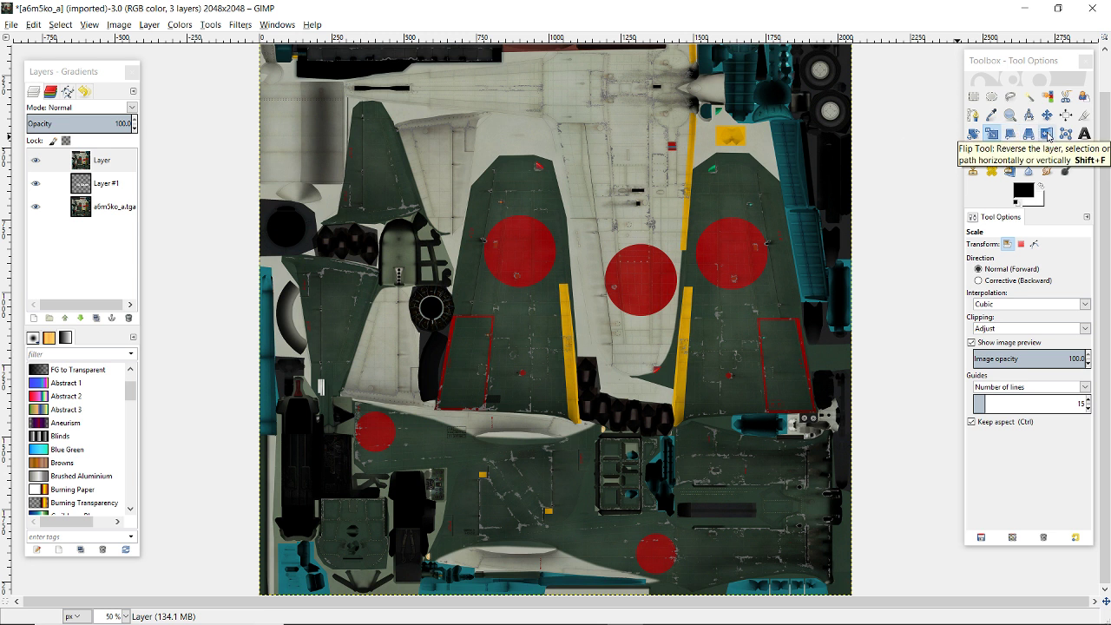
Flip the texture layer horizontally and flip it back to its original orientation
left_click(1047, 135)
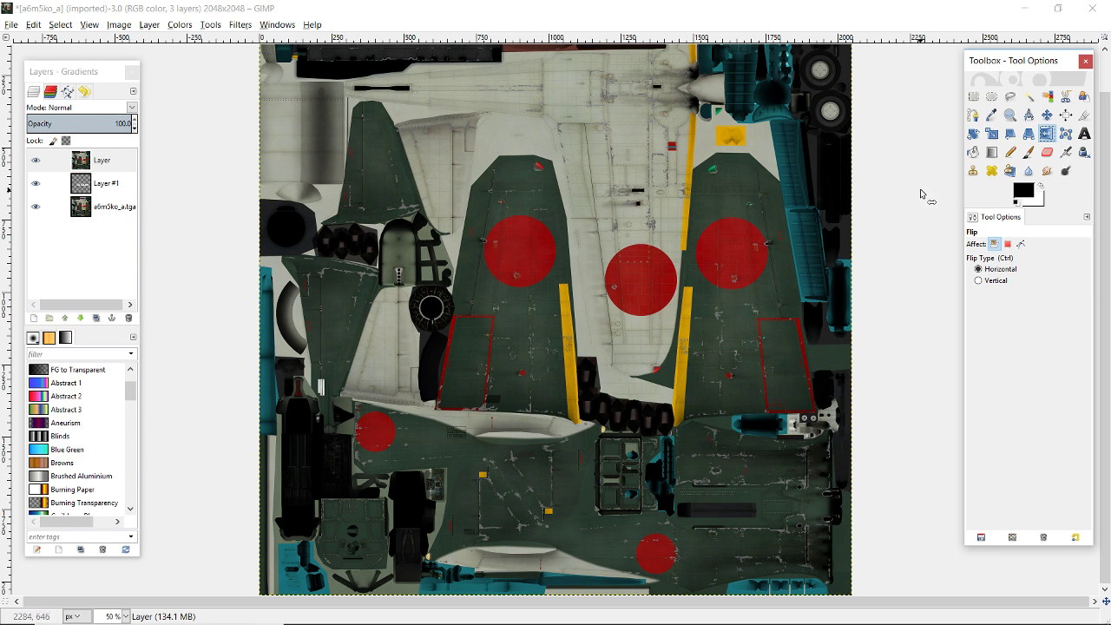
left_click(601, 269)
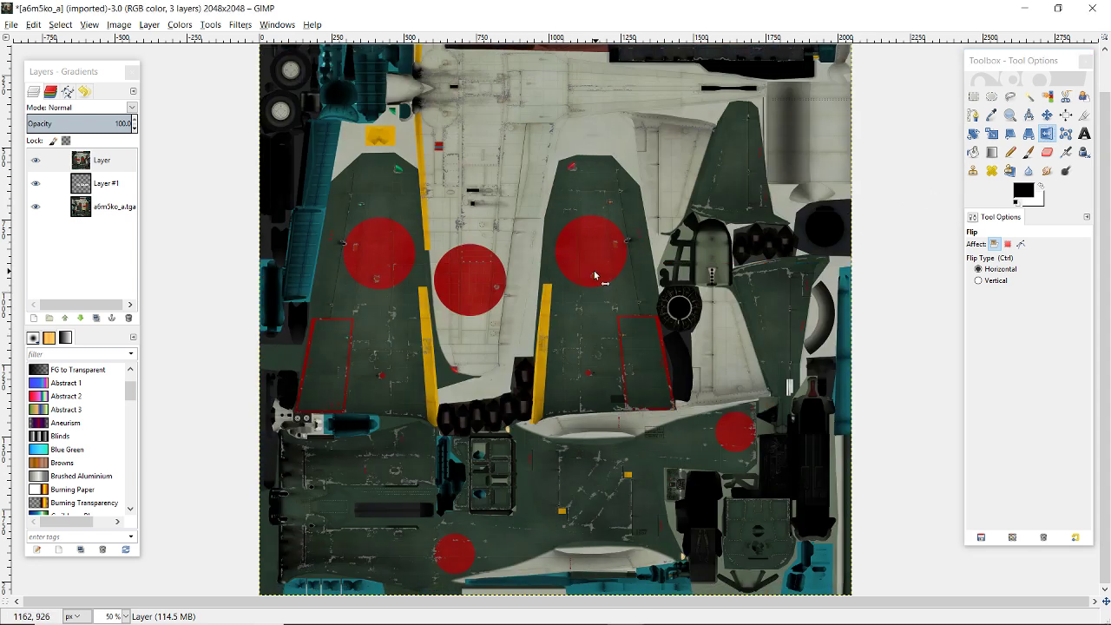
left_click(596, 277)
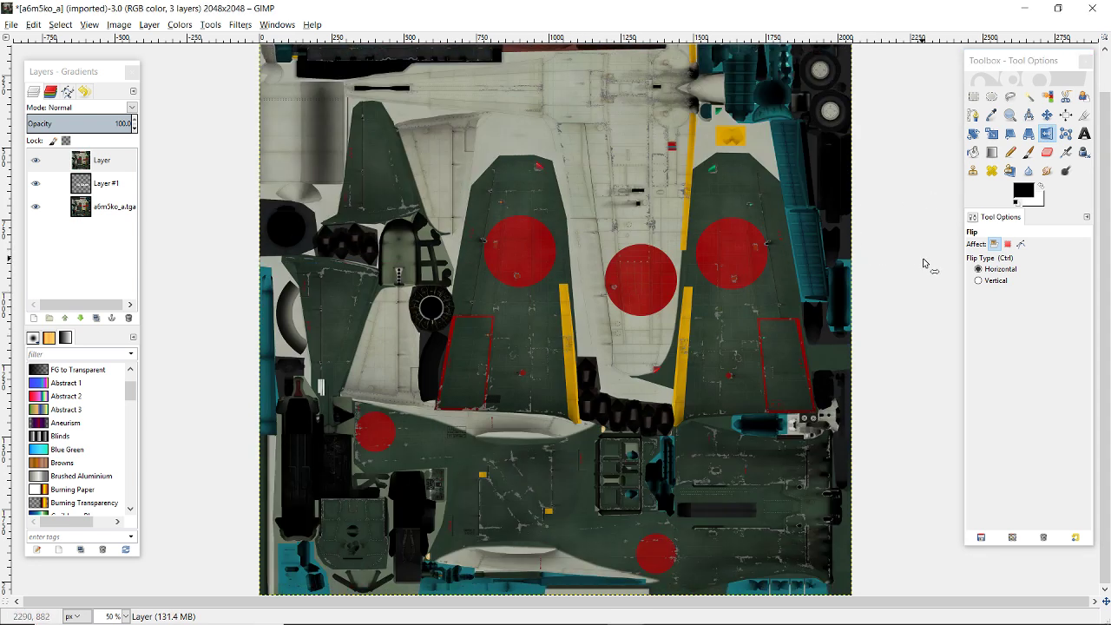
Try flipping the texture layer vertically, restore its orientation and set the flip type back to Horizontal
left_click(984, 281)
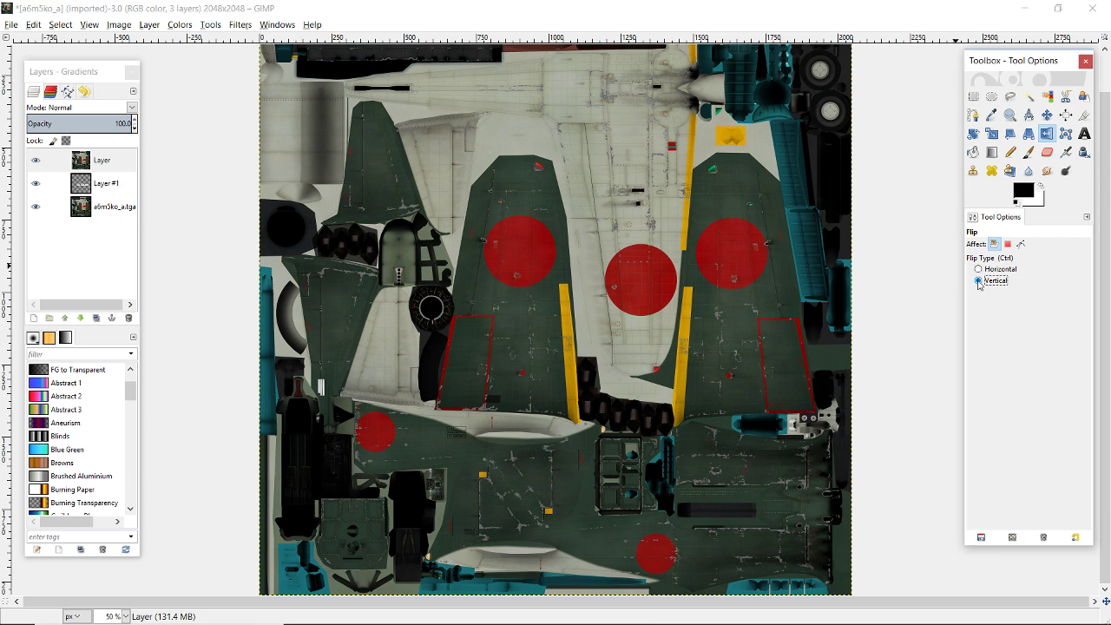
left_click(578, 297)
left_click(624, 300)
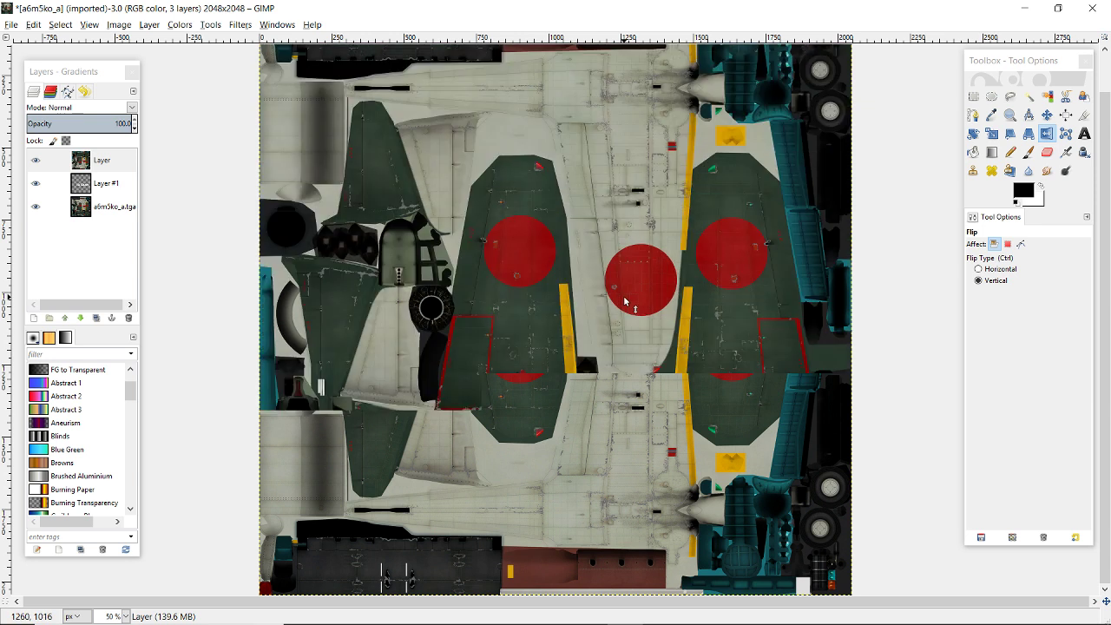
left_click(979, 269)
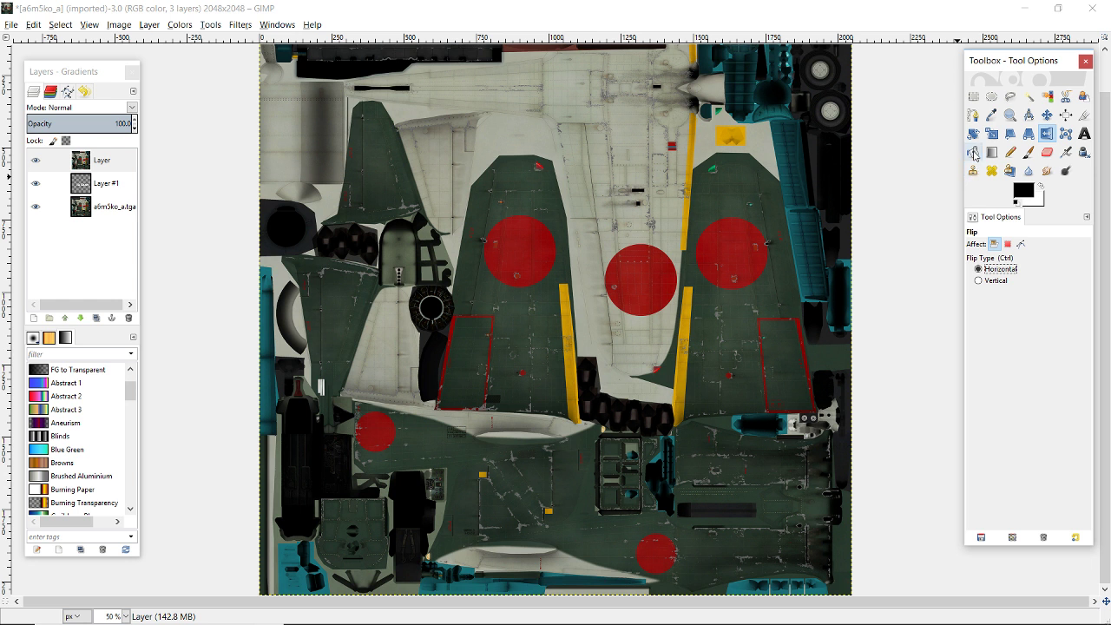
Activate the Text tool and browse the font list around Sitka Banner Bold, keeping the current font
left_click(1085, 137)
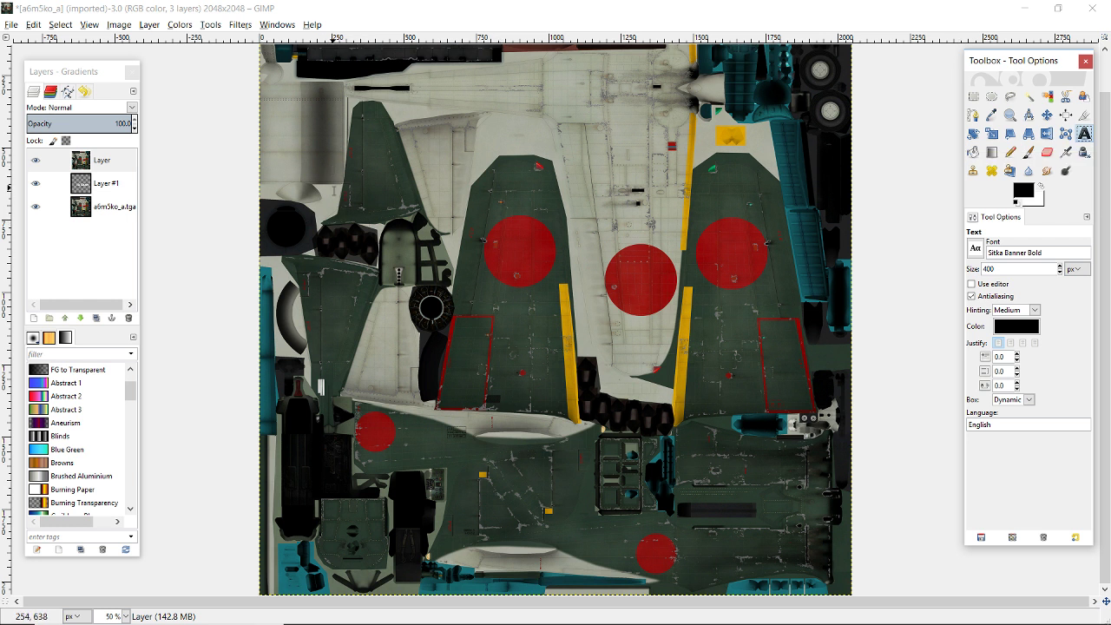
left_click(975, 251)
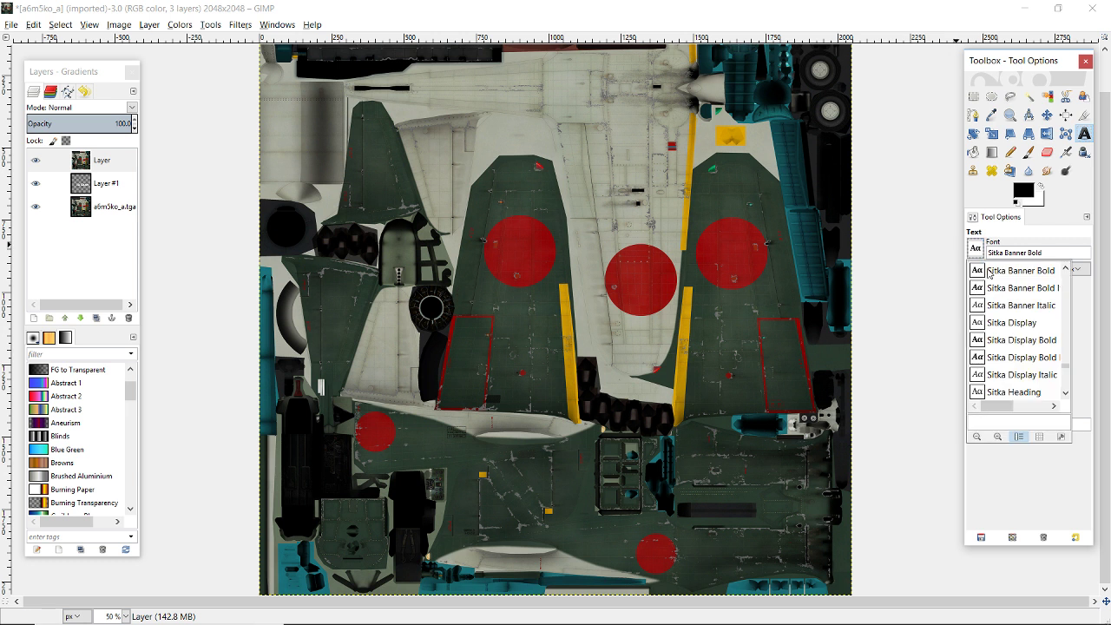
scroll(994, 327, "down", 2)
scroll(998, 331, "up", 3)
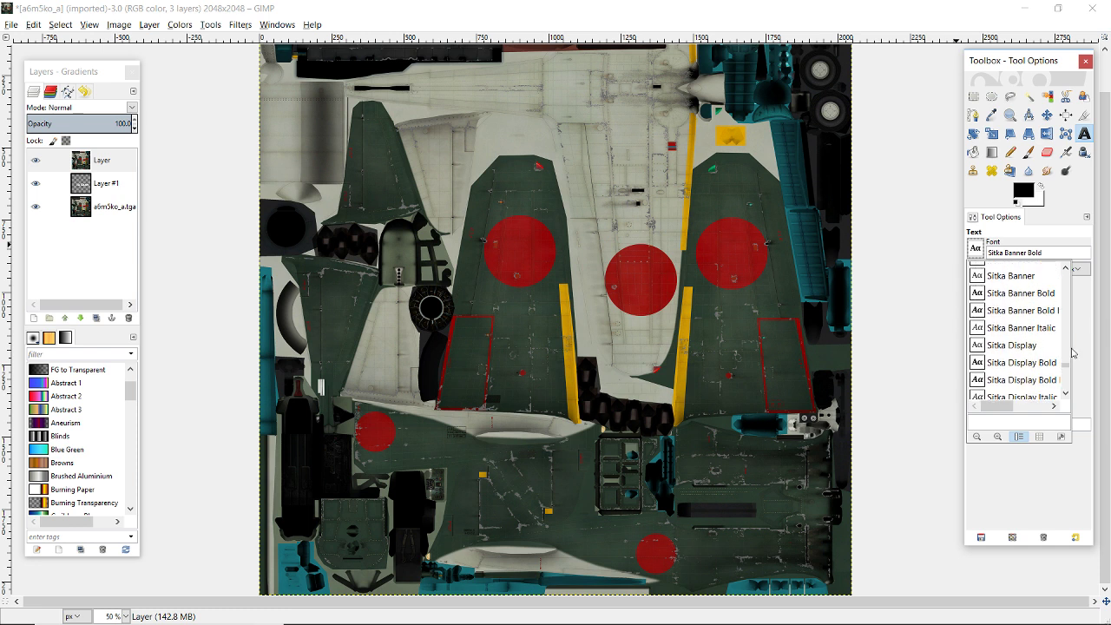
left_click(1059, 491)
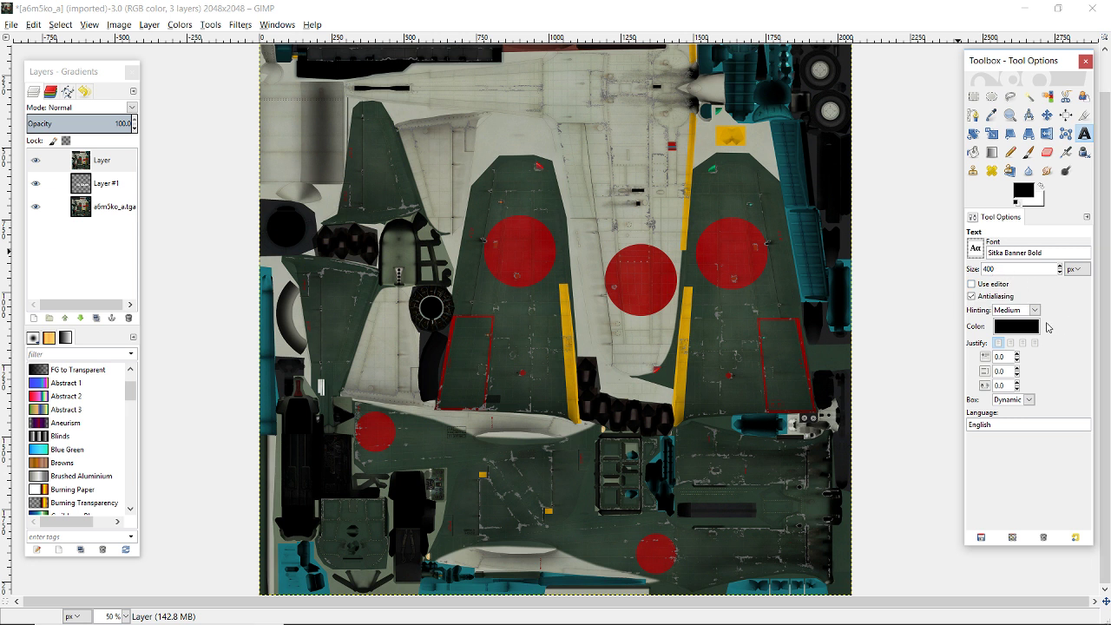
Try white and black as the text color and cancel the color change
left_click(1013, 332)
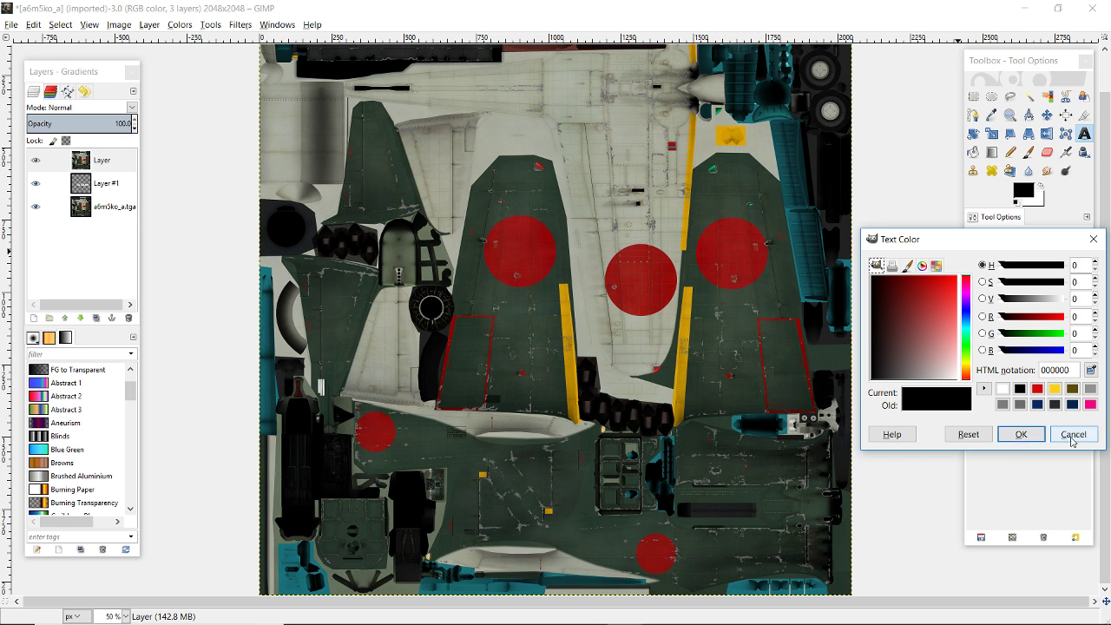
left_click(1002, 388)
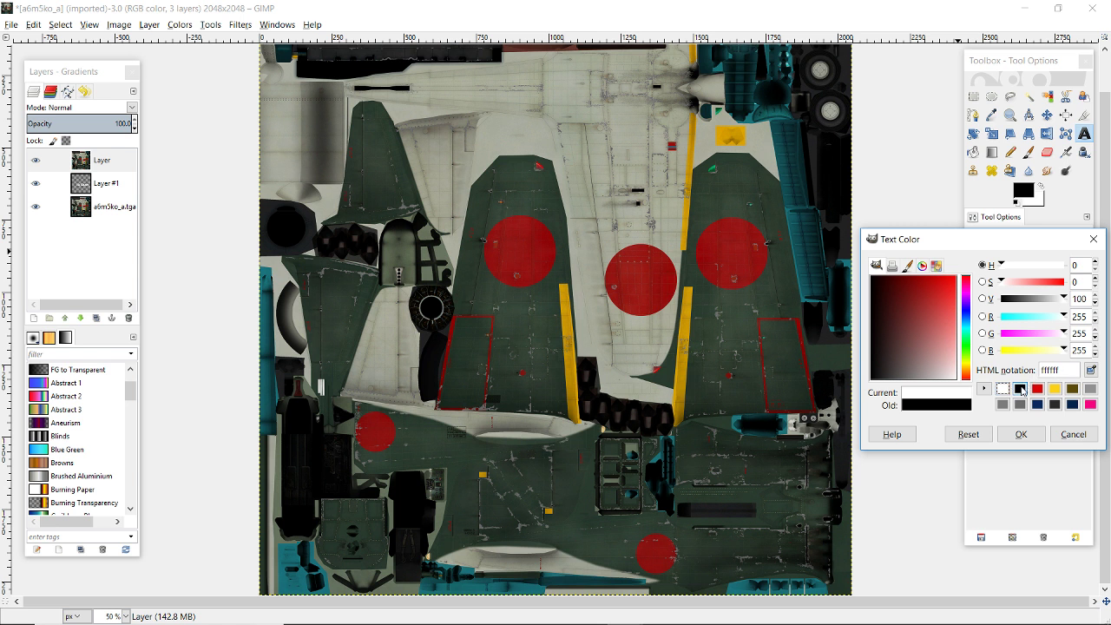
left_click(1021, 388)
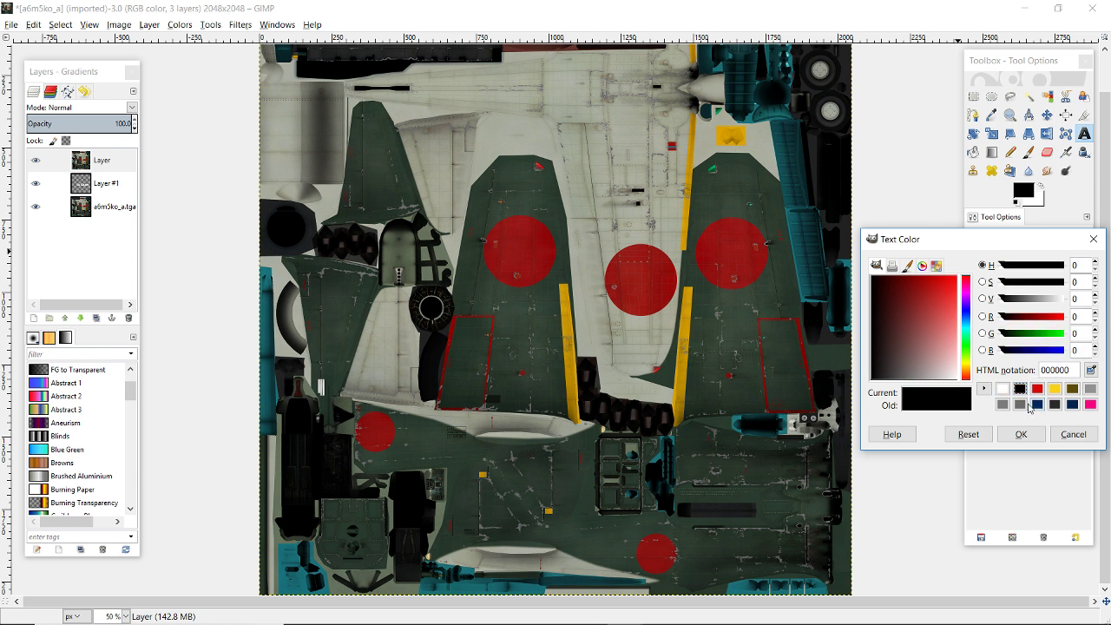
left_click(1002, 388)
left_click(1074, 436)
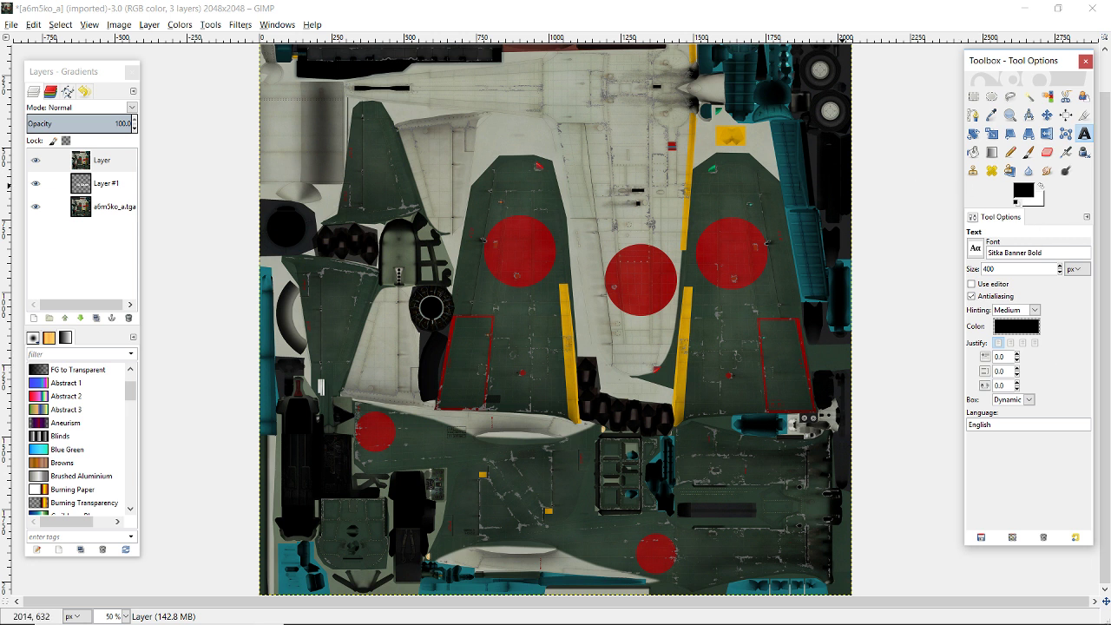
Create a new transparent layer of 2048 × 2048 px above the texture layer
left_click(102, 163)
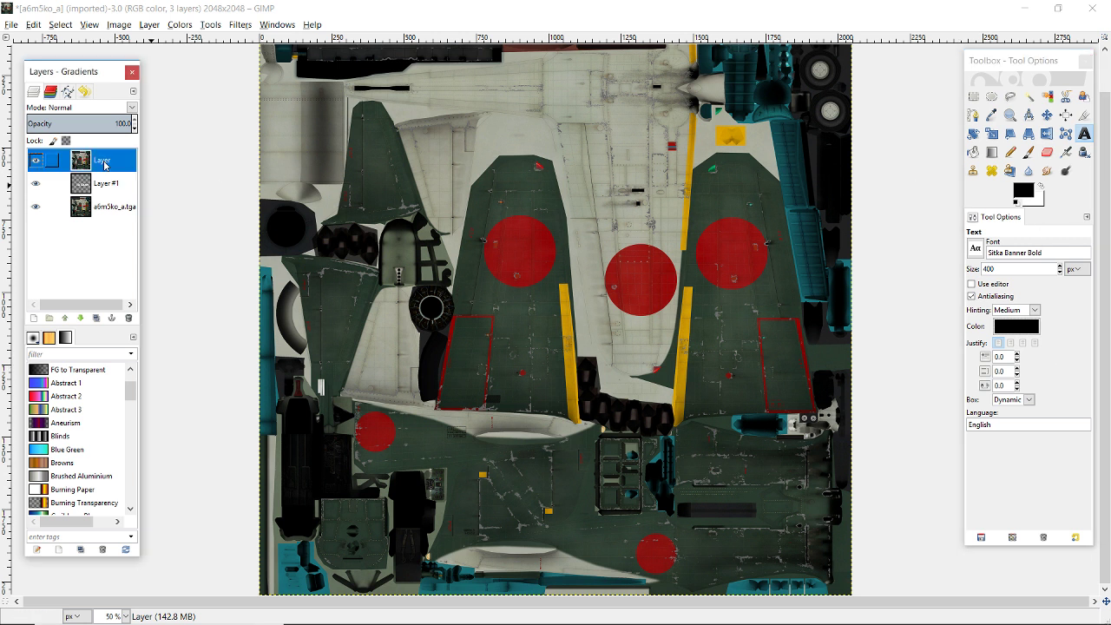
left_click(35, 319)
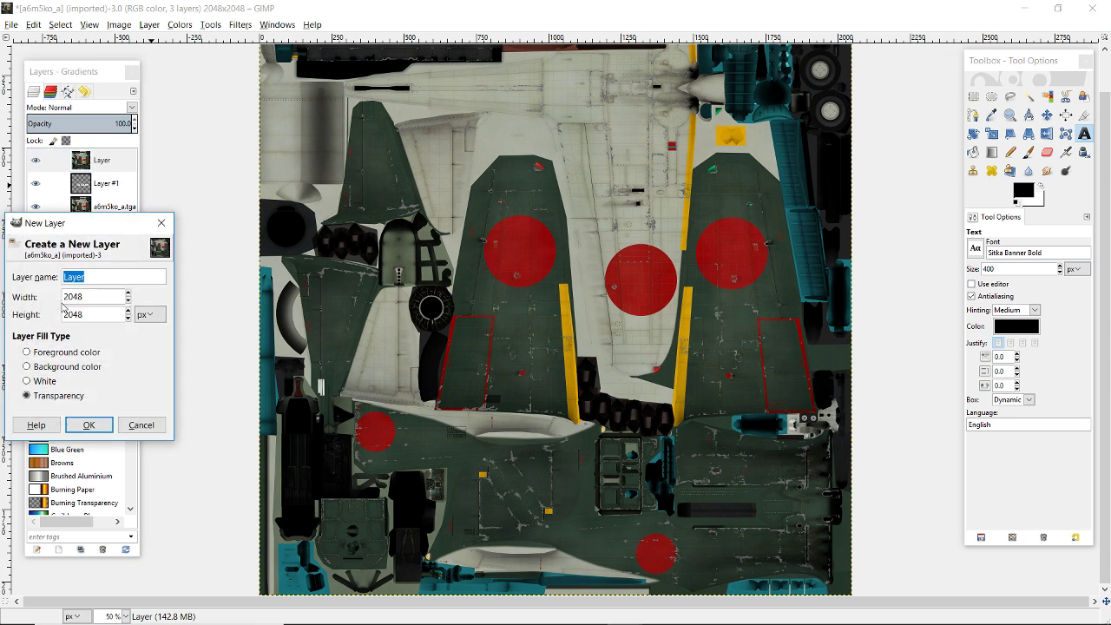
left_click(94, 424)
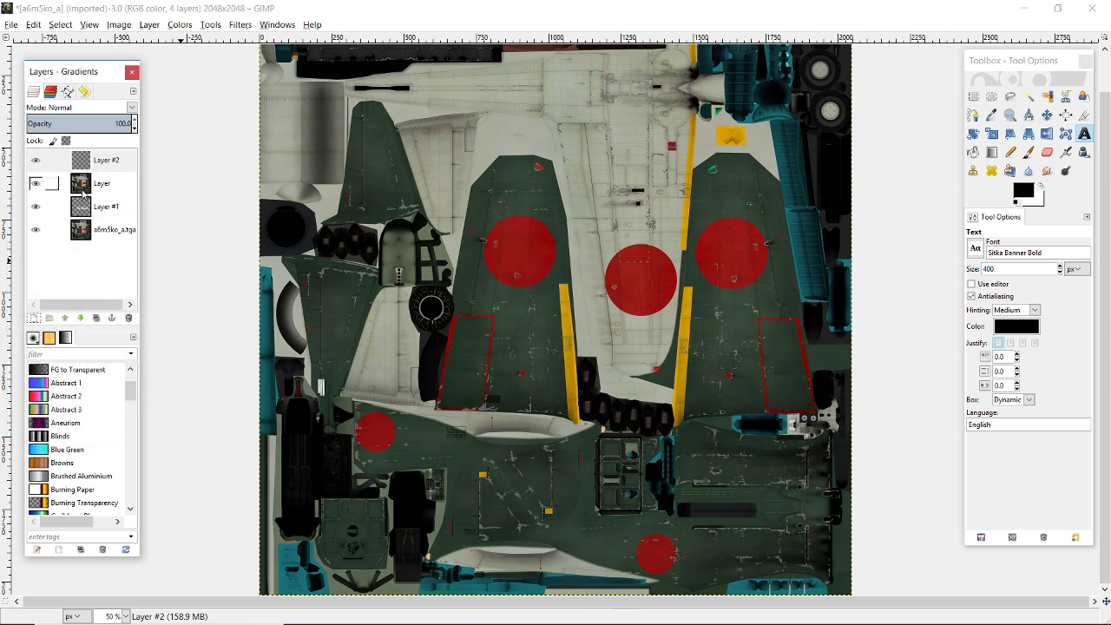
Hide the texture layer to view the "Hi there" text layer beneath, reselect the new empty layer and show the texture layer again
left_click(35, 184)
left_click(100, 208)
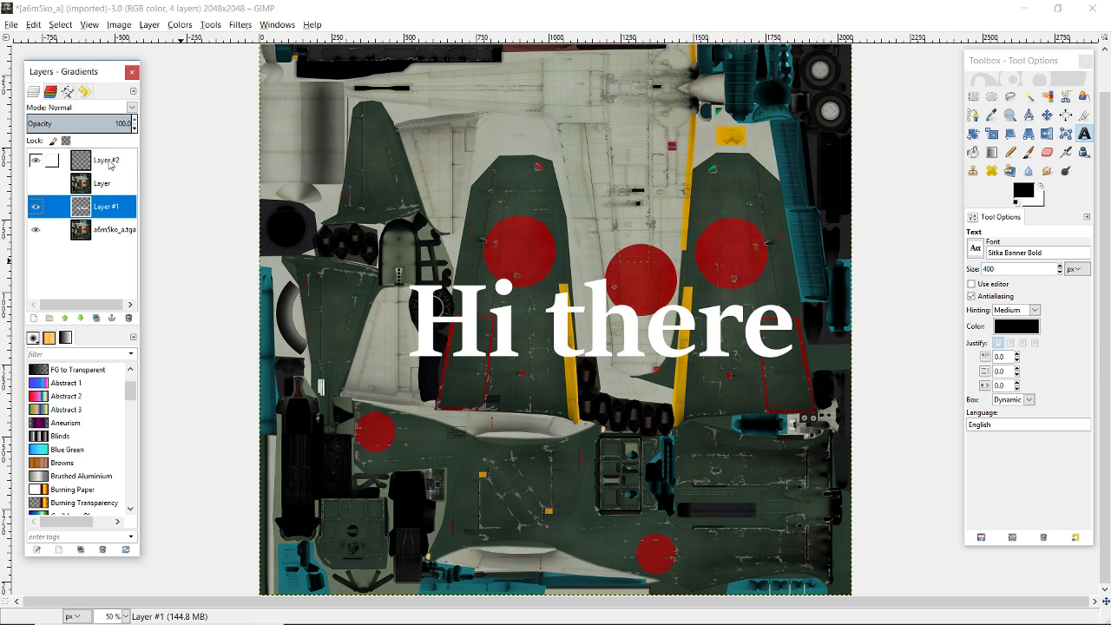
left_click(102, 163)
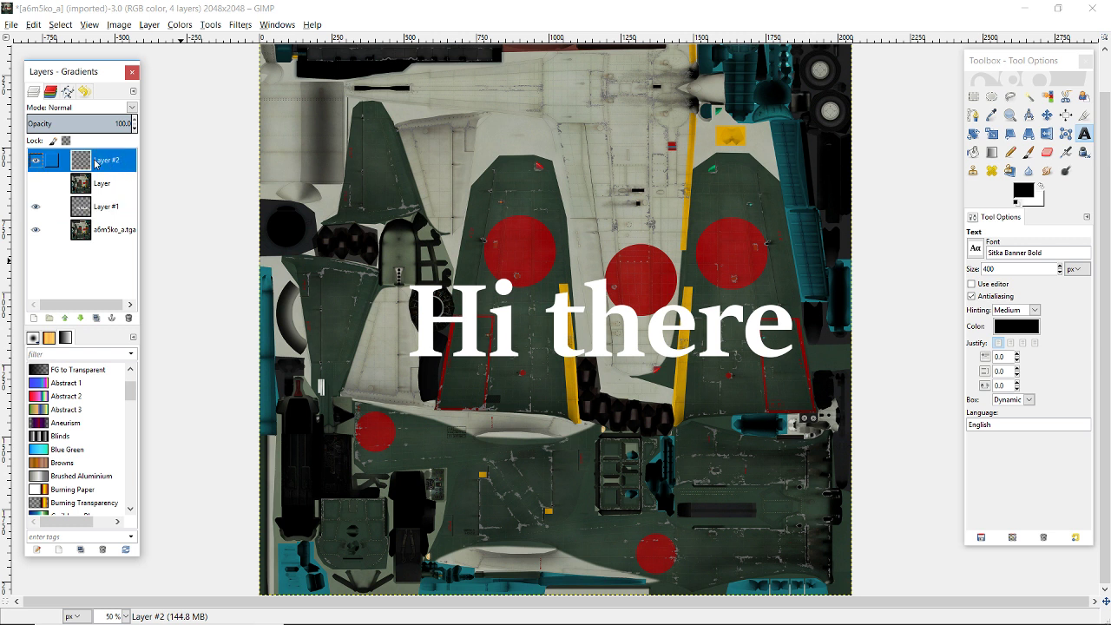
left_click(35, 184)
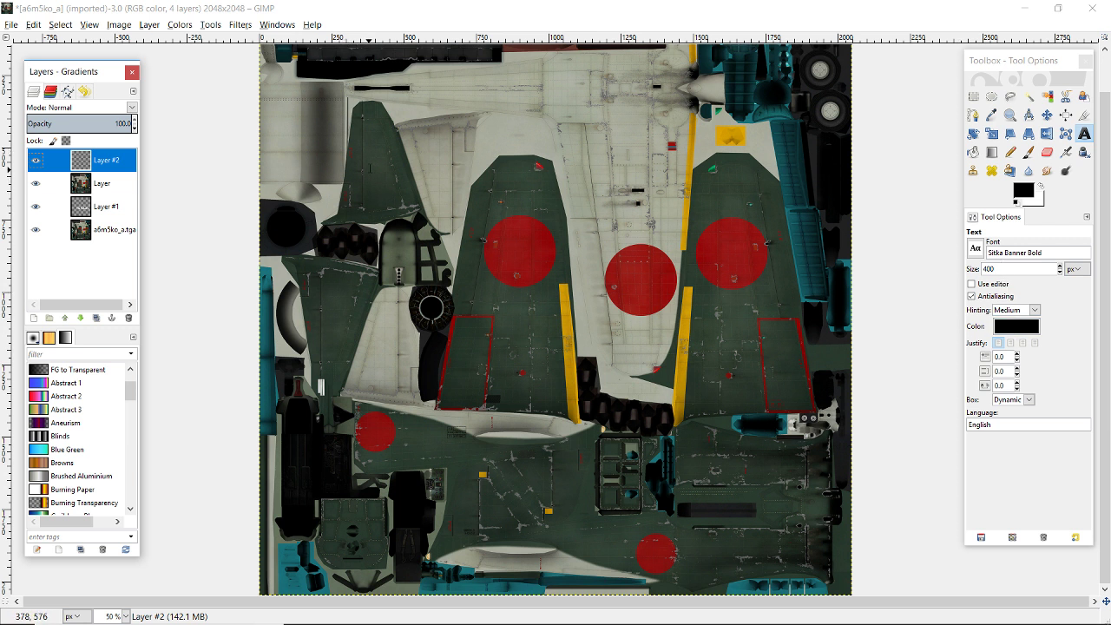
Add the text "Whatever I want to" across the wings and move it up toward the image's left edge
left_click(418, 139)
left_click(417, 138)
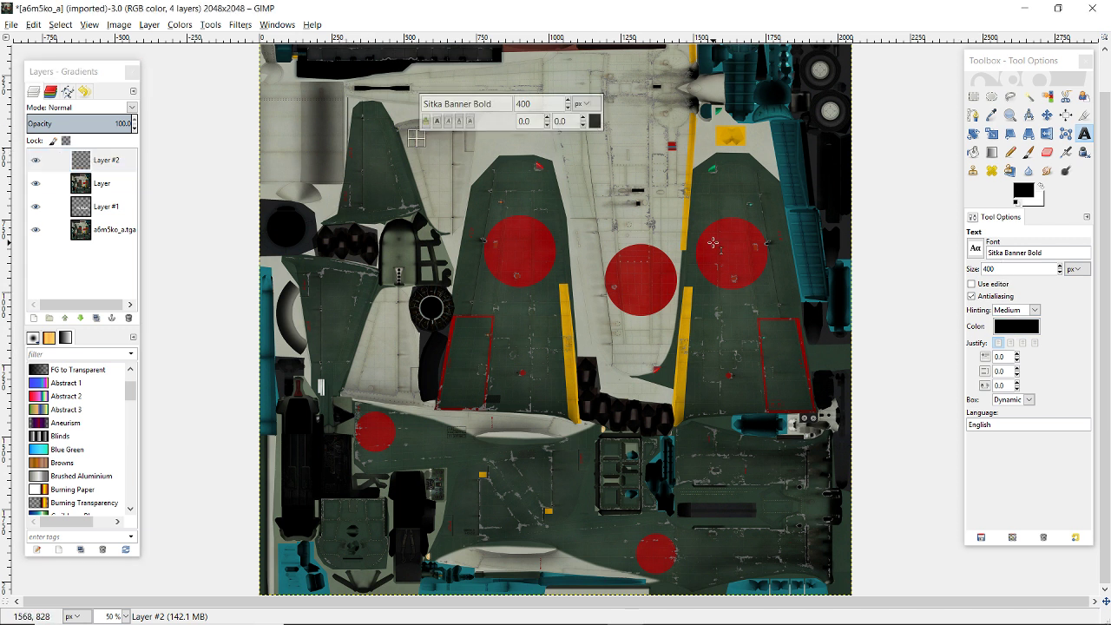
type("What")
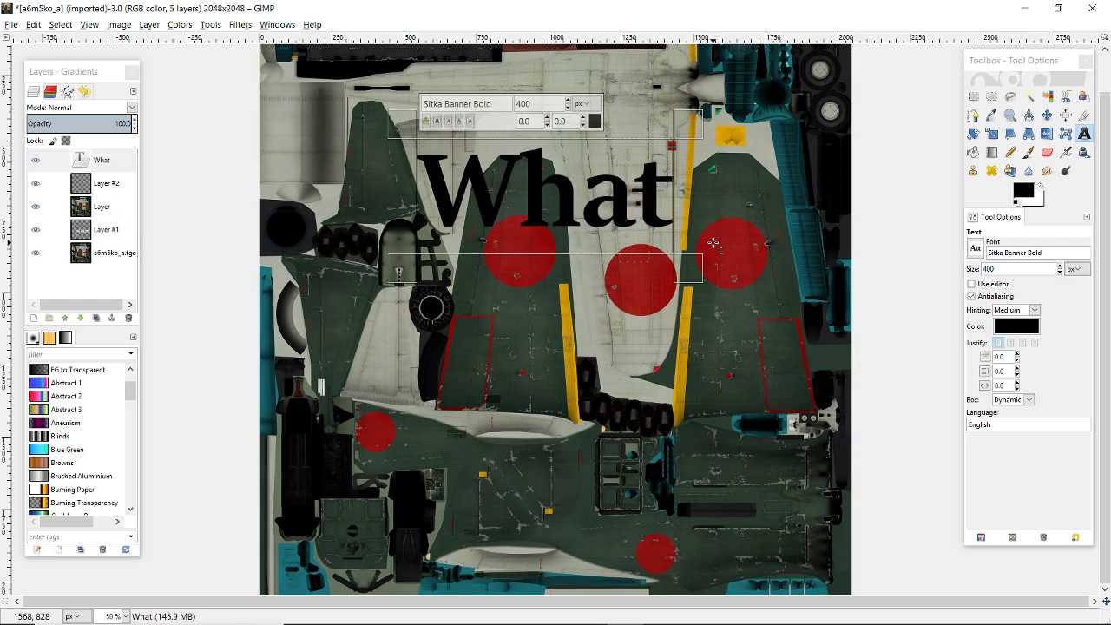
type("ever I want to")
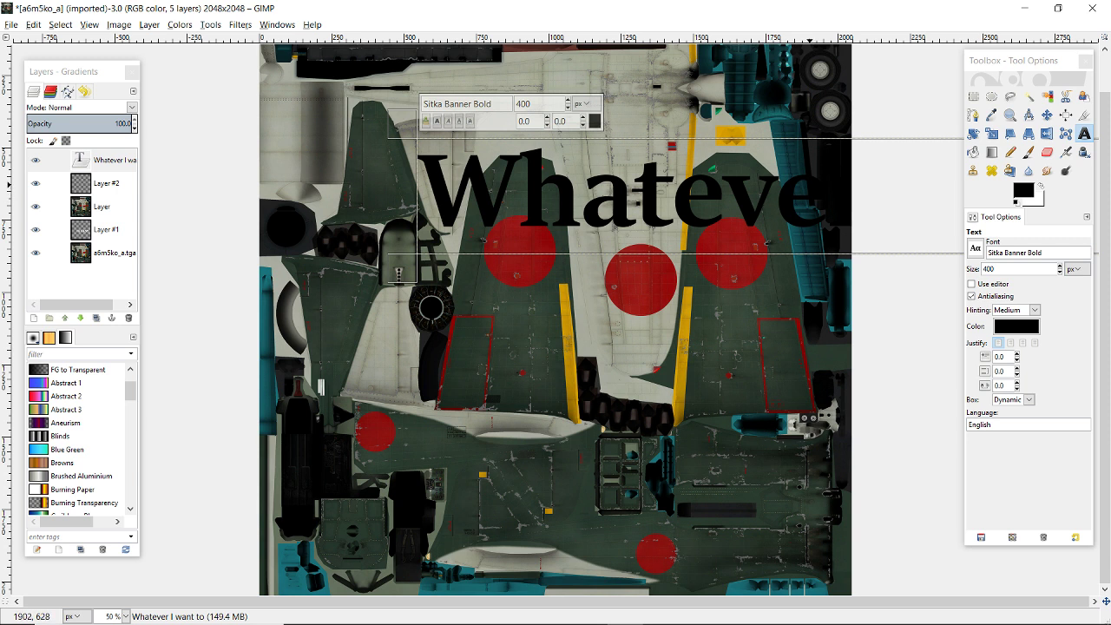
left_click(1046, 115)
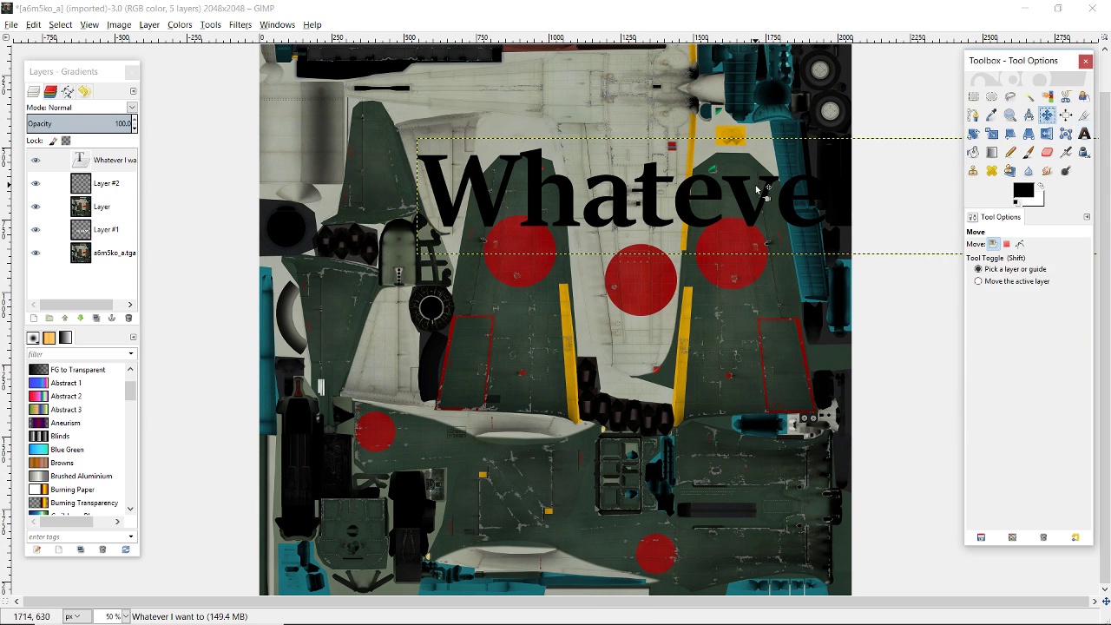
left_click_drag(748, 217, 621, 181)
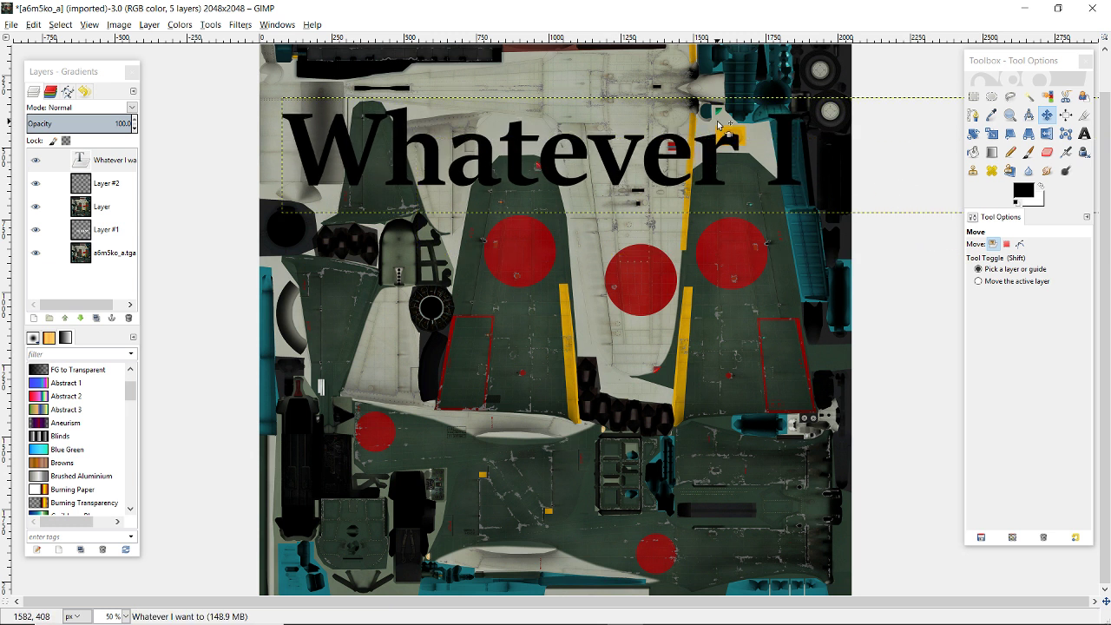
Shorten the text to just "Whatever" by deleting the words after it
left_click(1084, 134)
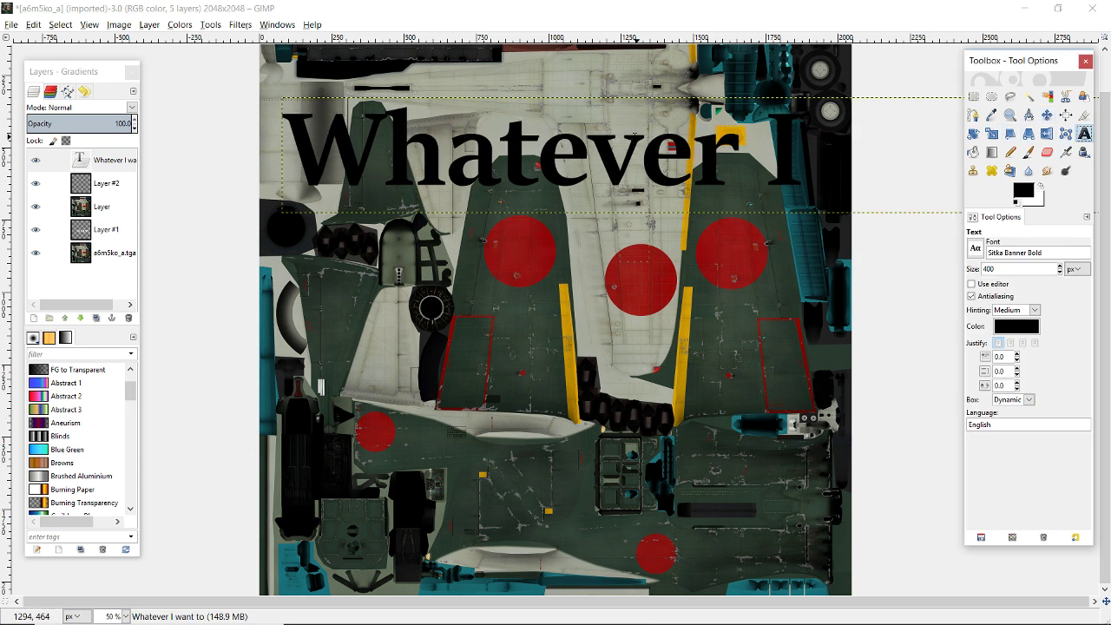
left_click(589, 158)
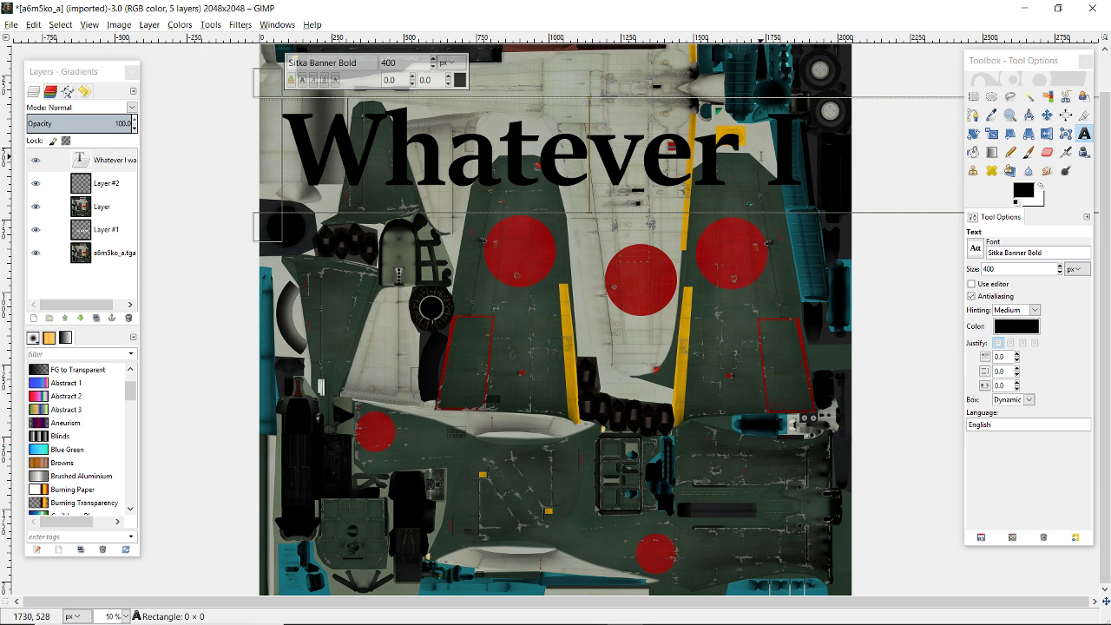
left_click(753, 153)
key("Delete")
key("Delete")
key("Delete")
key("Delete")
key("Delete")
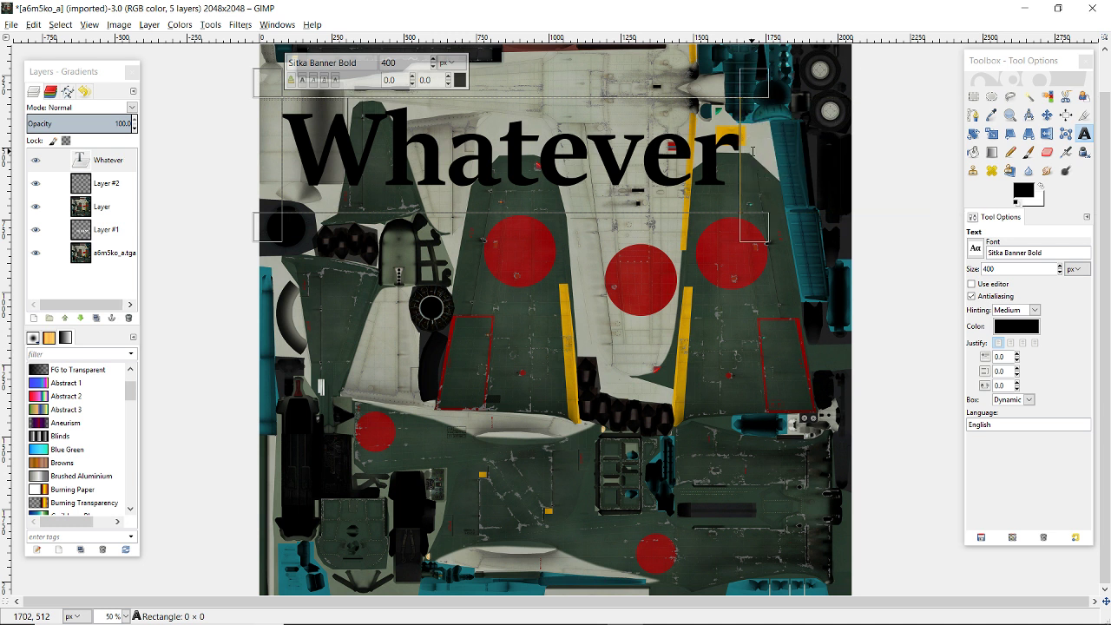
Shift the "Whatever" text slightly to the right and merge it down into Layer #2
left_click(1046, 114)
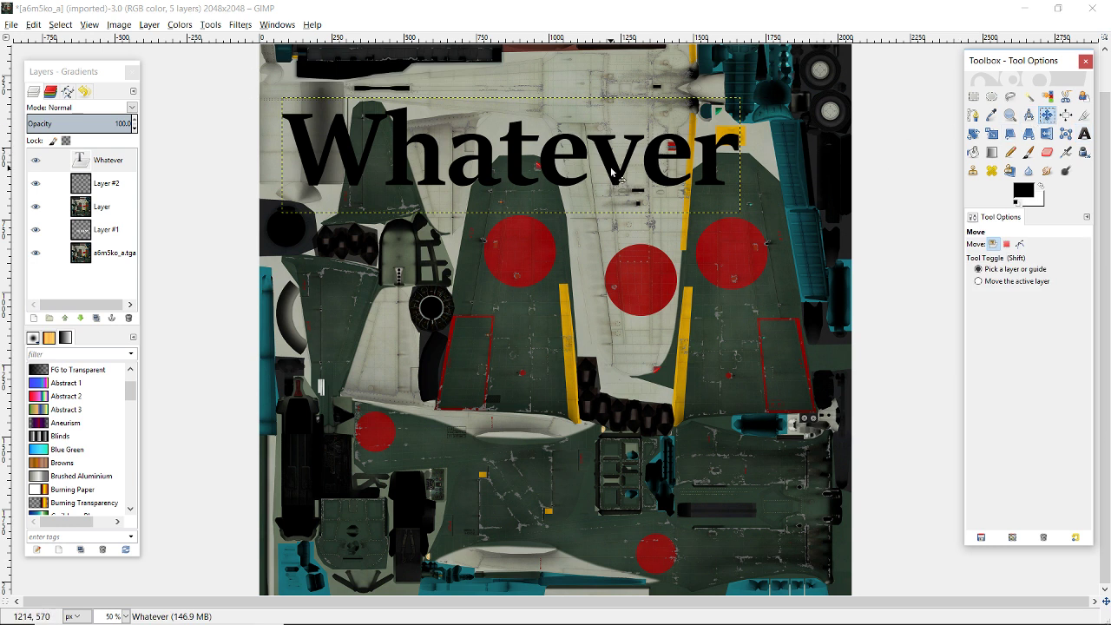
left_click_drag(608, 173, 626, 179)
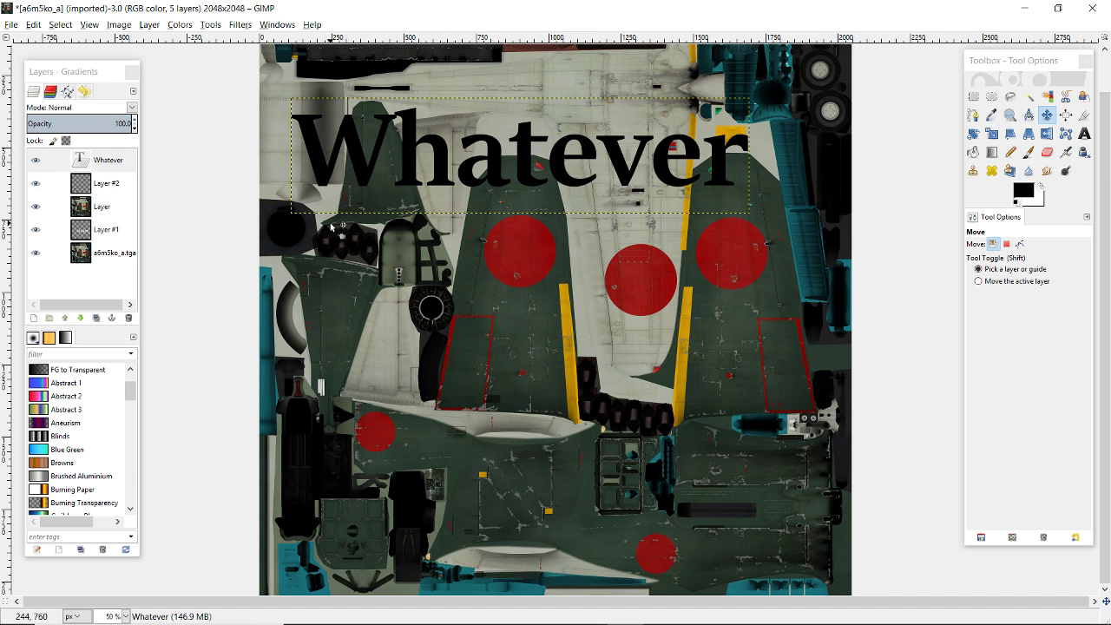
right_click(107, 168)
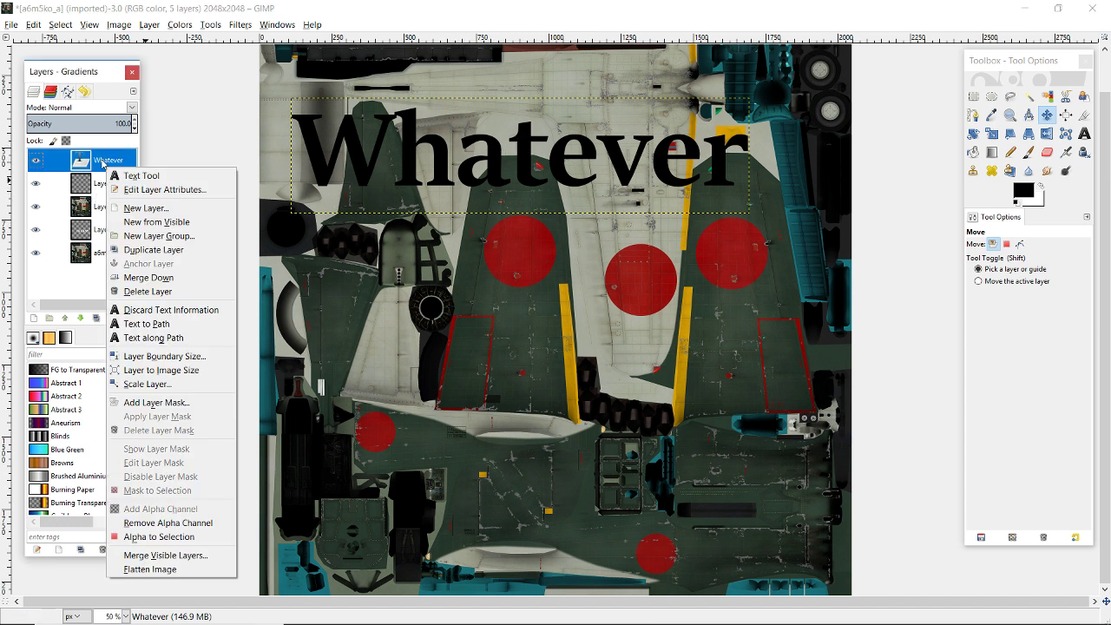
key("w")
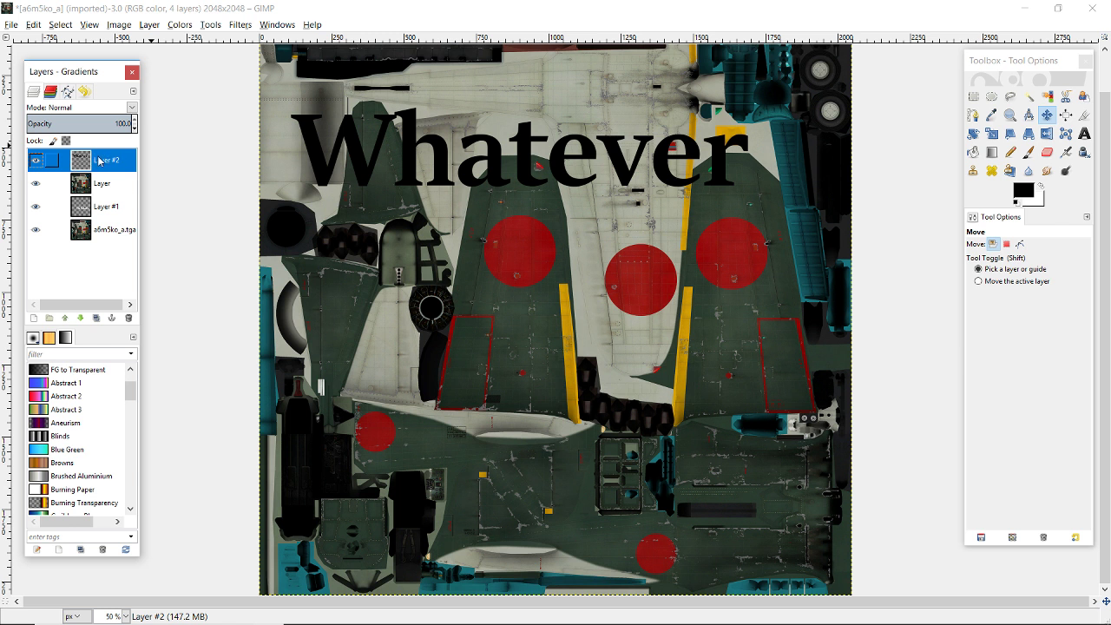
Add the text "we" just below the first half of "Whatever" and merge it down into Layer #2
left_click(1082, 134)
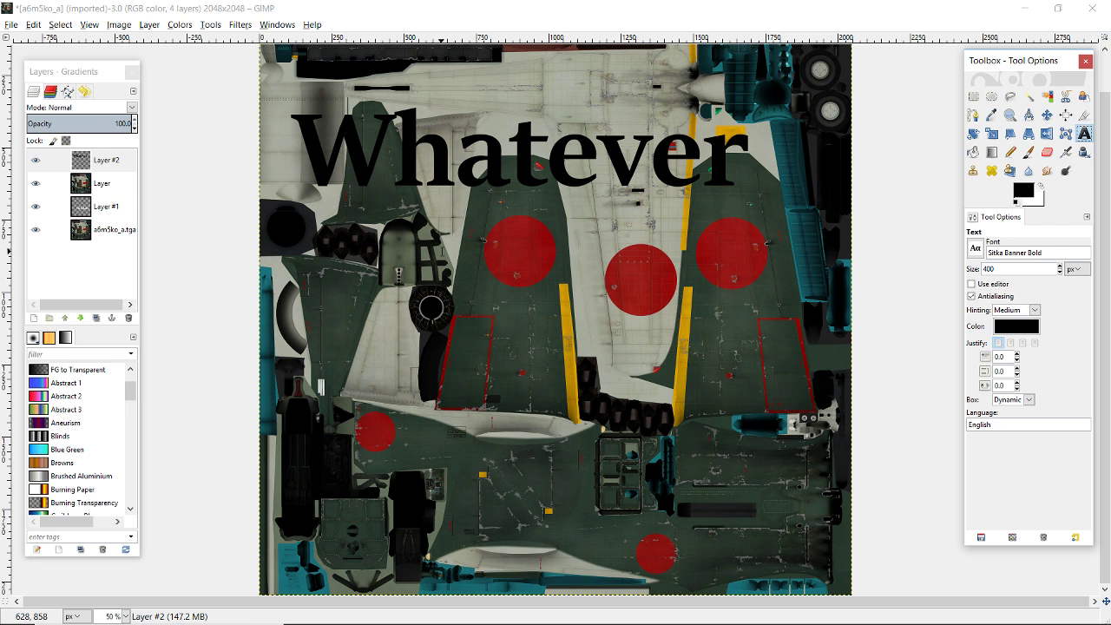
left_click(461, 250)
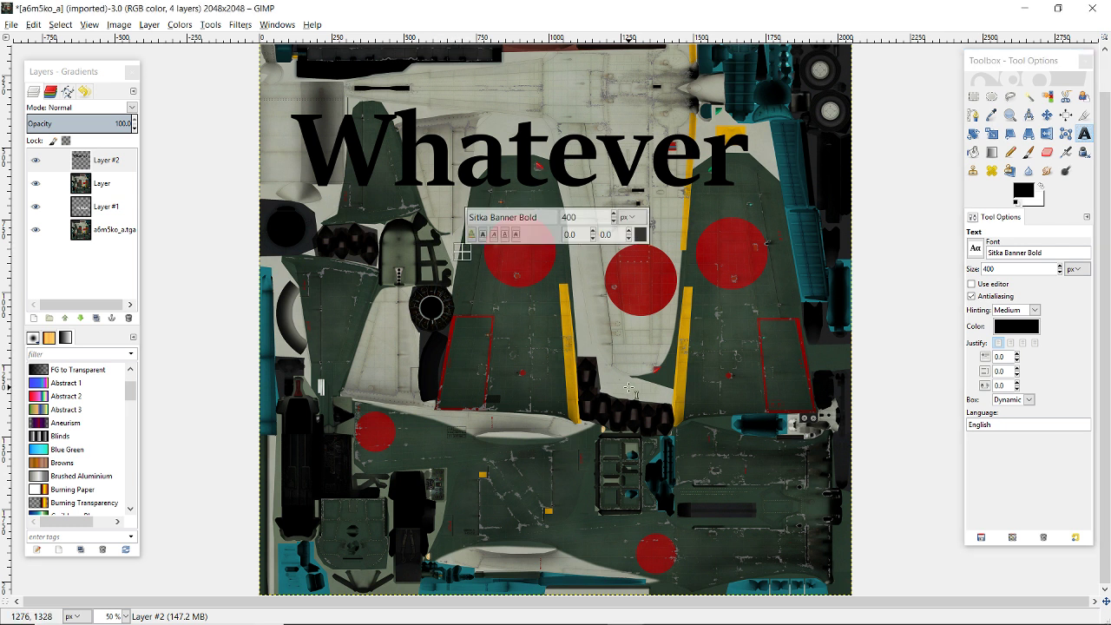
type("we")
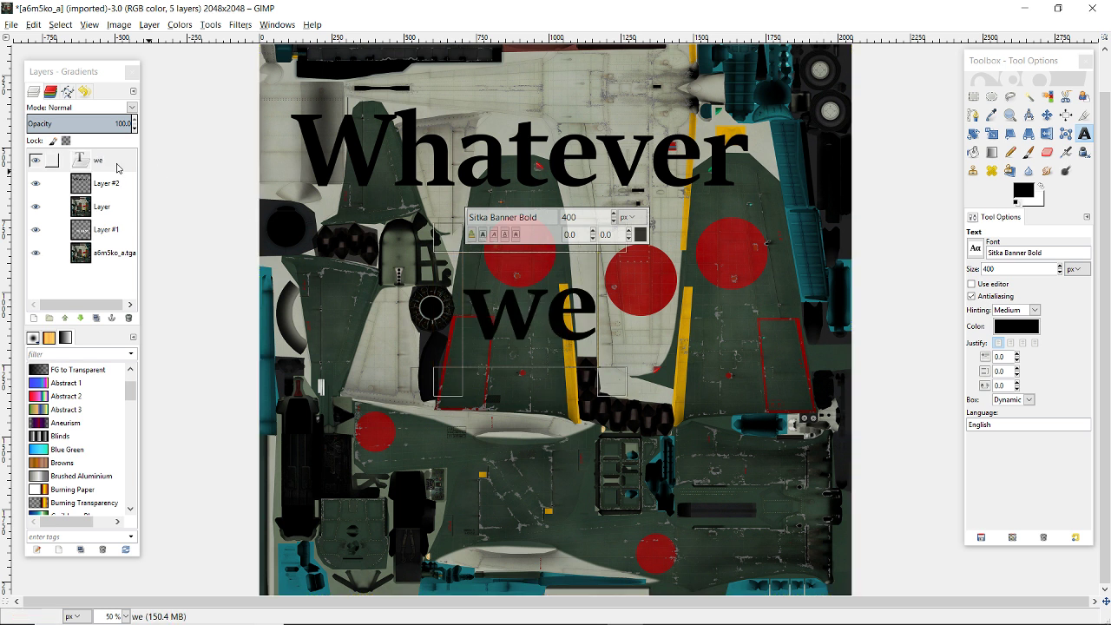
left_click(1047, 114)
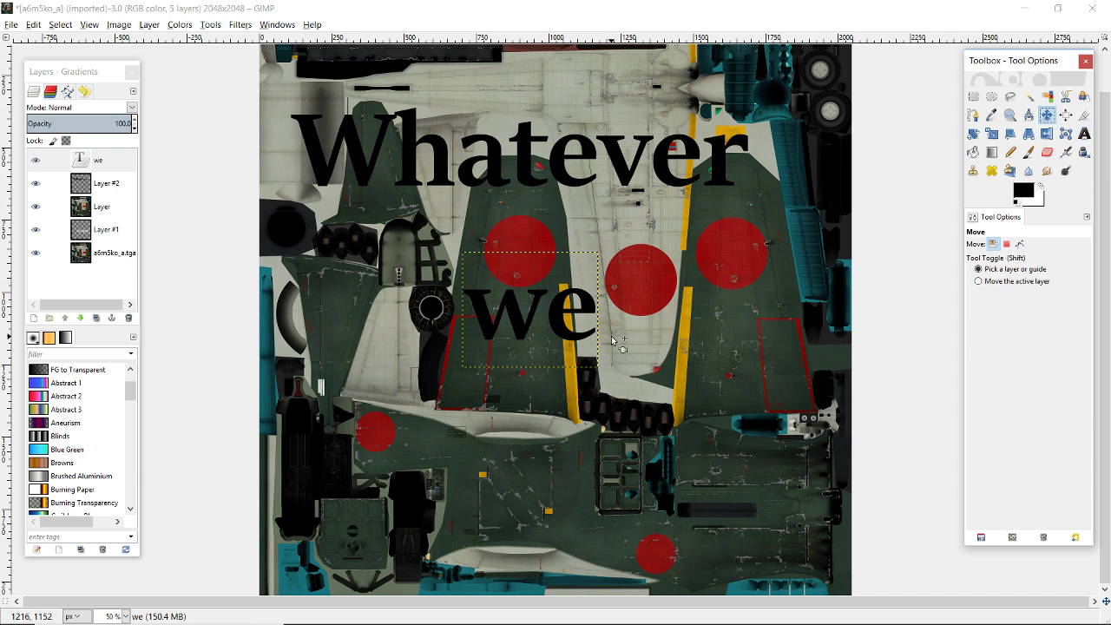
left_click_drag(566, 333, 461, 264)
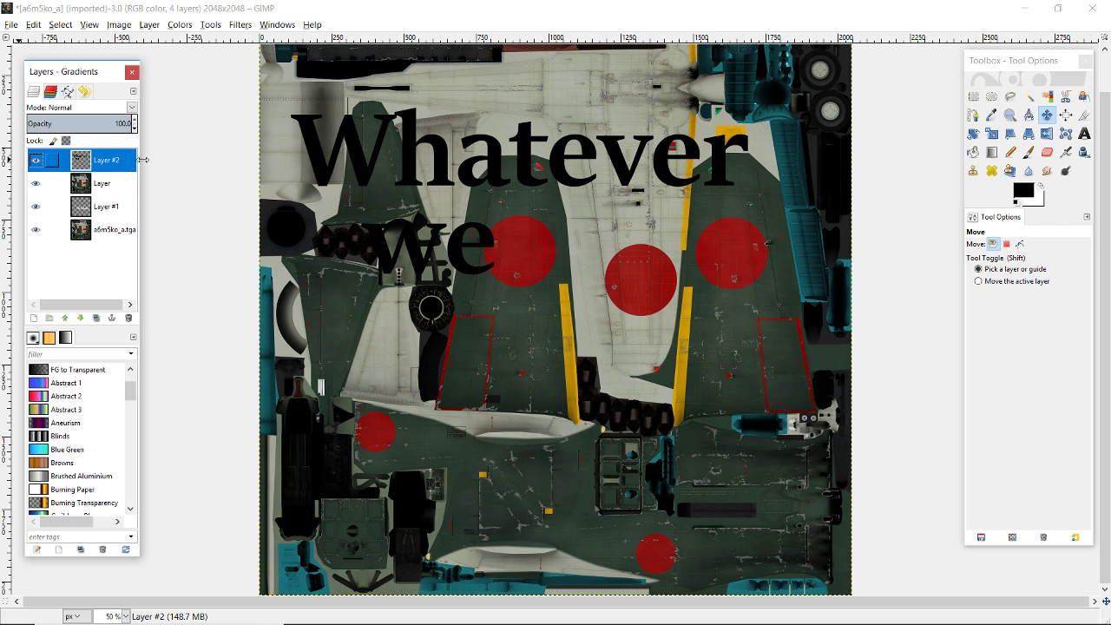
Add the text "want" below and to the right of "we" and merge it down into Layer #2
left_click(1084, 132)
left_click(469, 318)
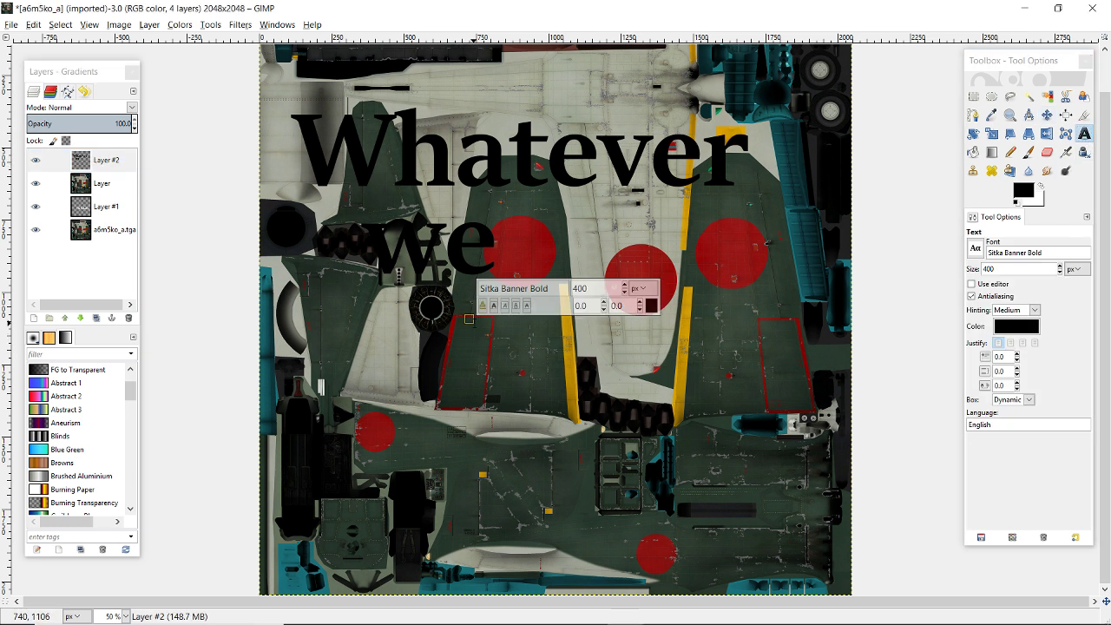
type("want")
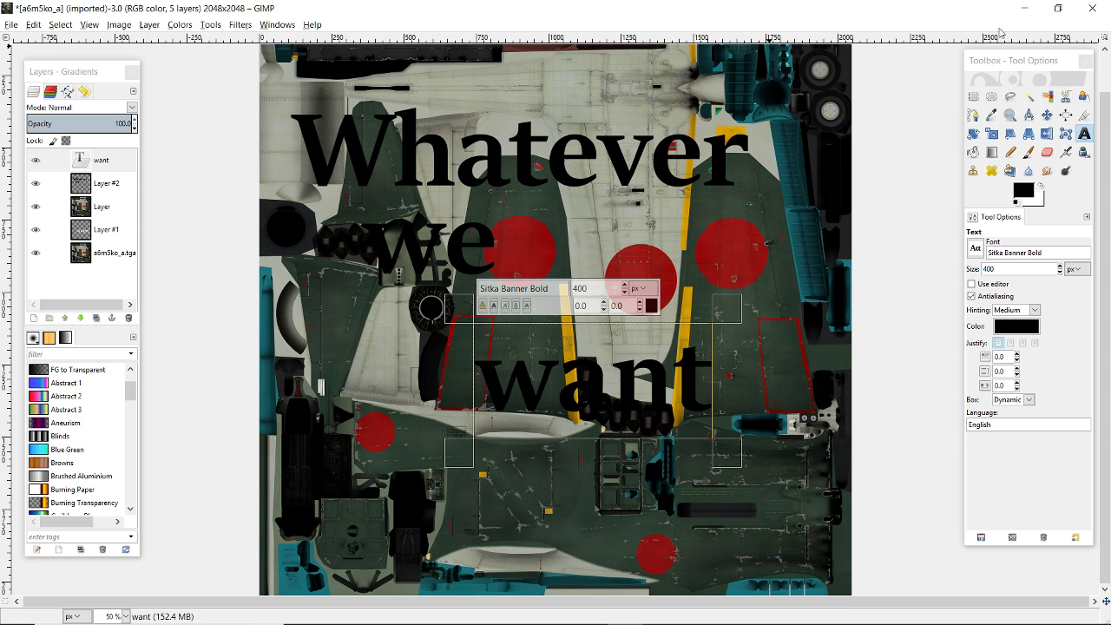
left_click(1047, 114)
left_click(627, 384)
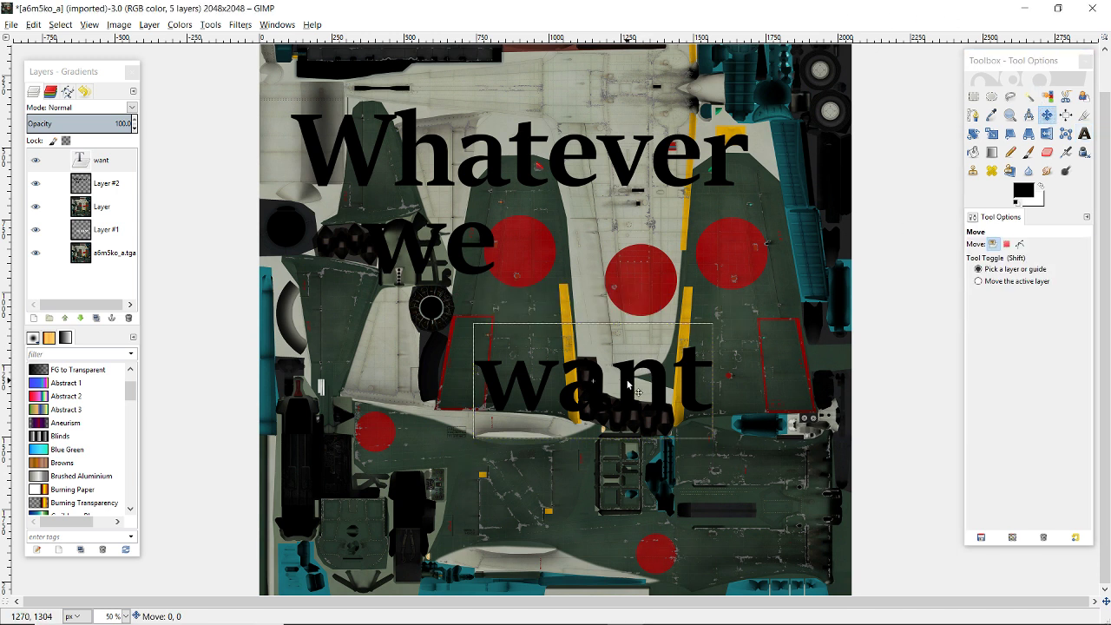
left_click_drag(628, 385, 588, 316)
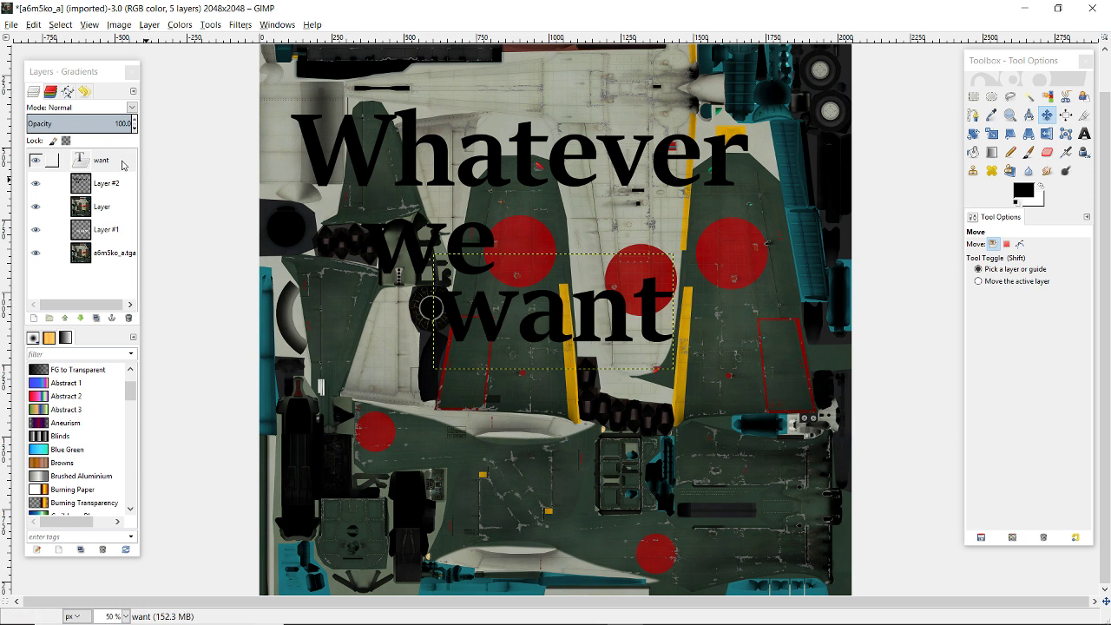
right_click(119, 160)
key("w")
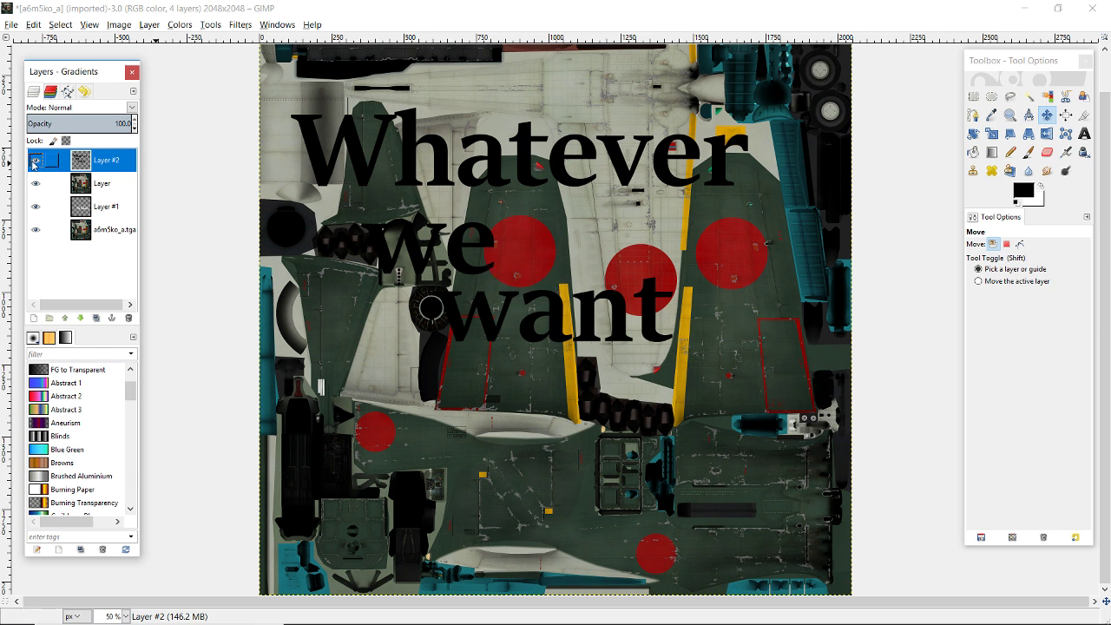
Hide and show Layer #2 twice to check that all the merged words sit on it
left_click(34, 162)
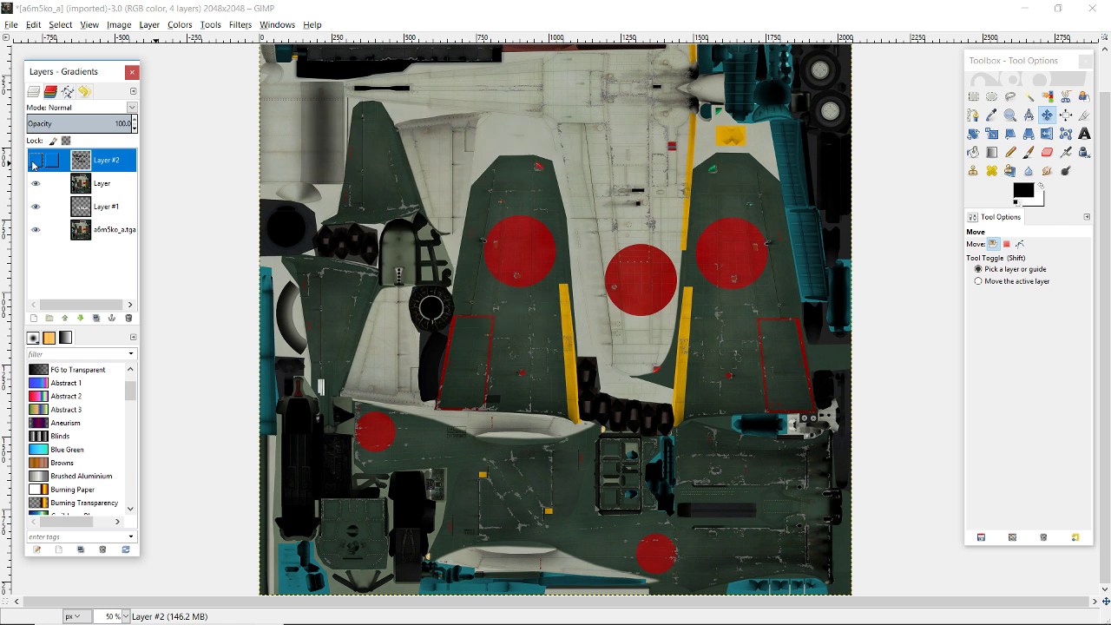
left_click(34, 162)
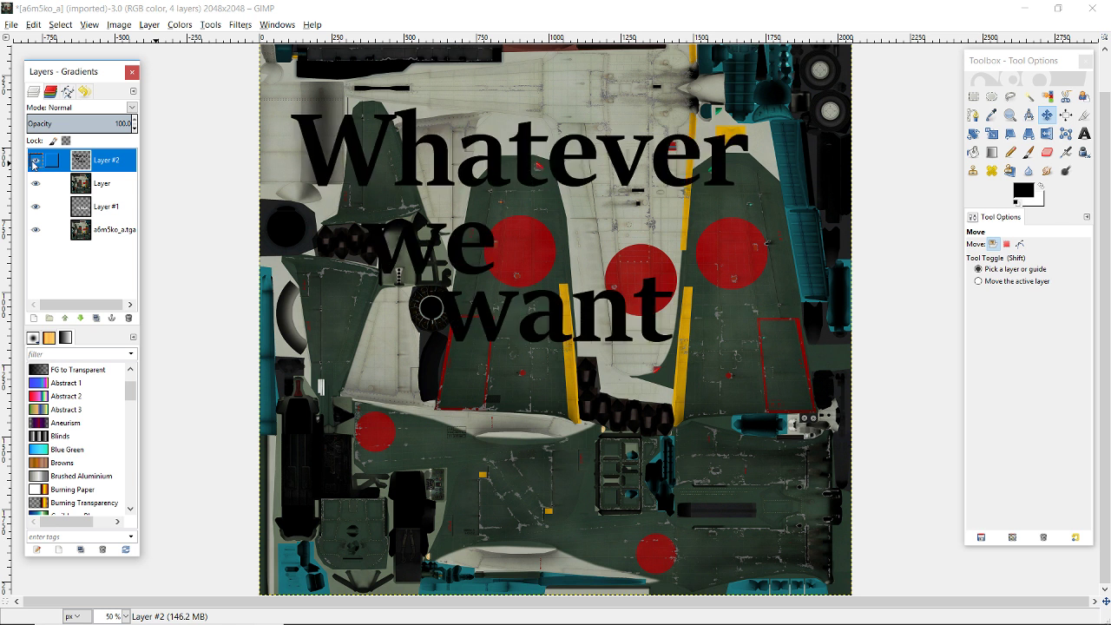
left_click(33, 161)
left_click(33, 161)
Add the text "to" centred below "want" and merge it down into Layer #2
left_click(1084, 133)
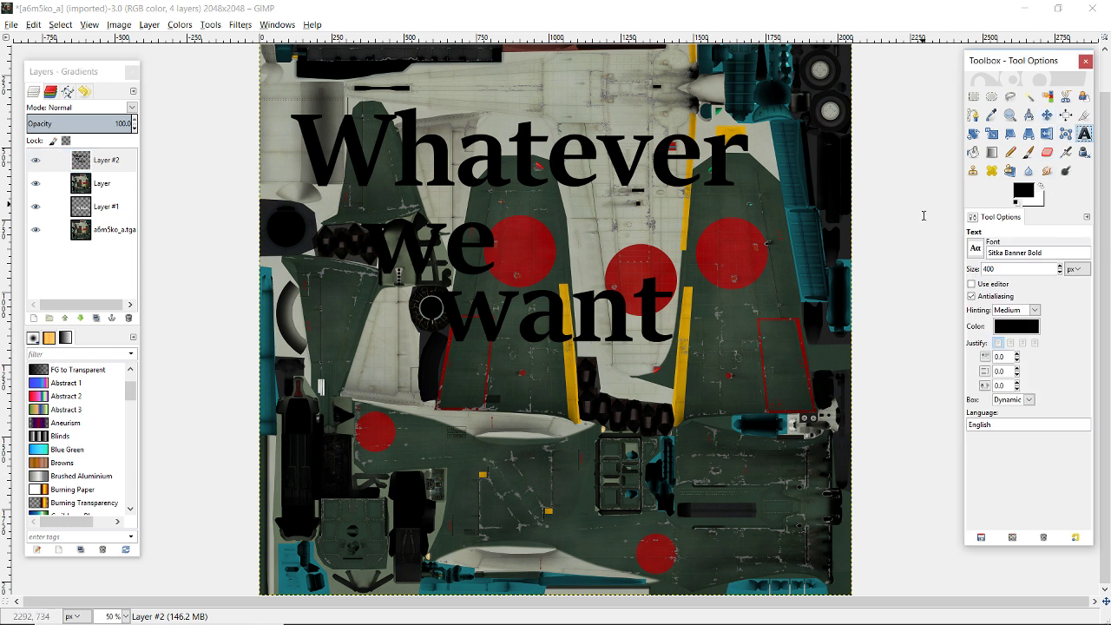
left_click(549, 379)
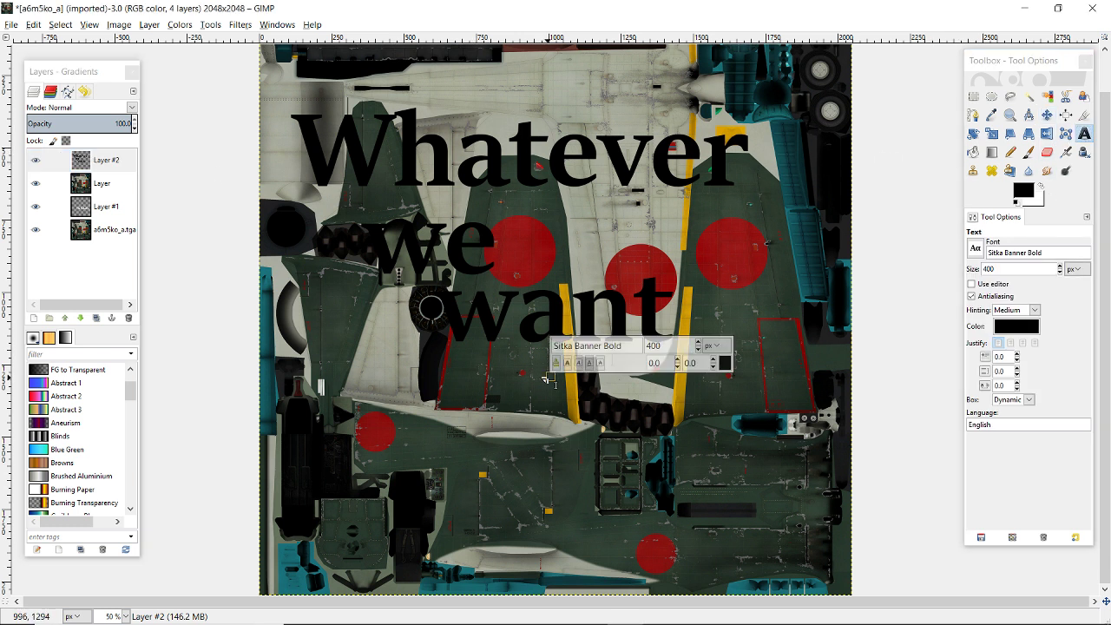
type("to")
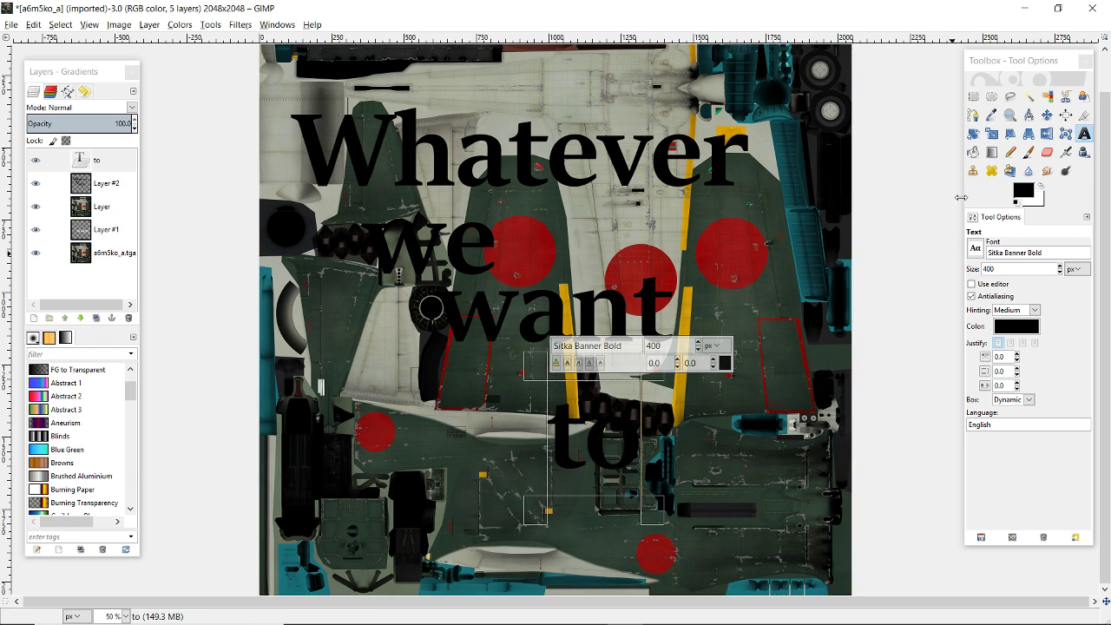
left_click(1047, 116)
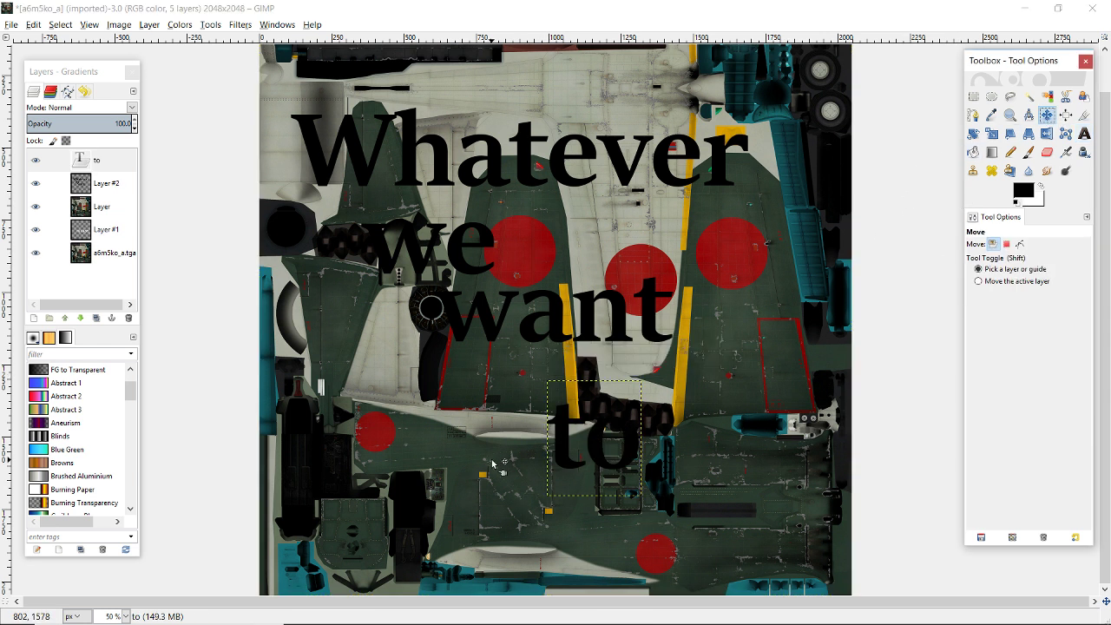
left_click_drag(607, 467, 562, 406)
right_click(106, 161)
left_click(147, 318)
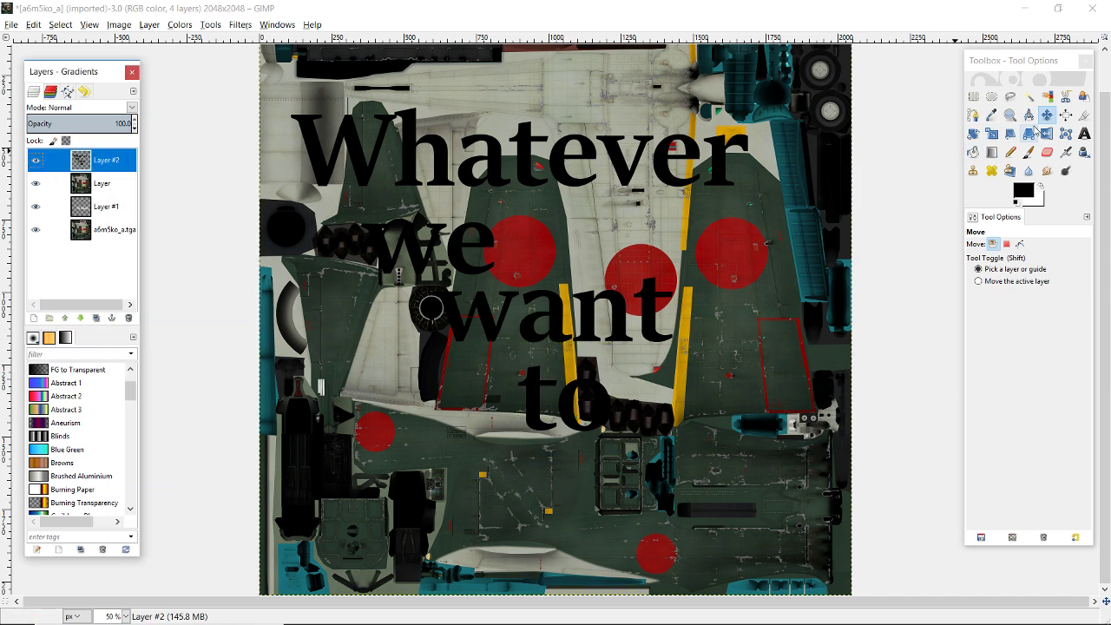
Add the text "say:" below and to the right of "to" and merge it down into Layer #2
left_click(1084, 134)
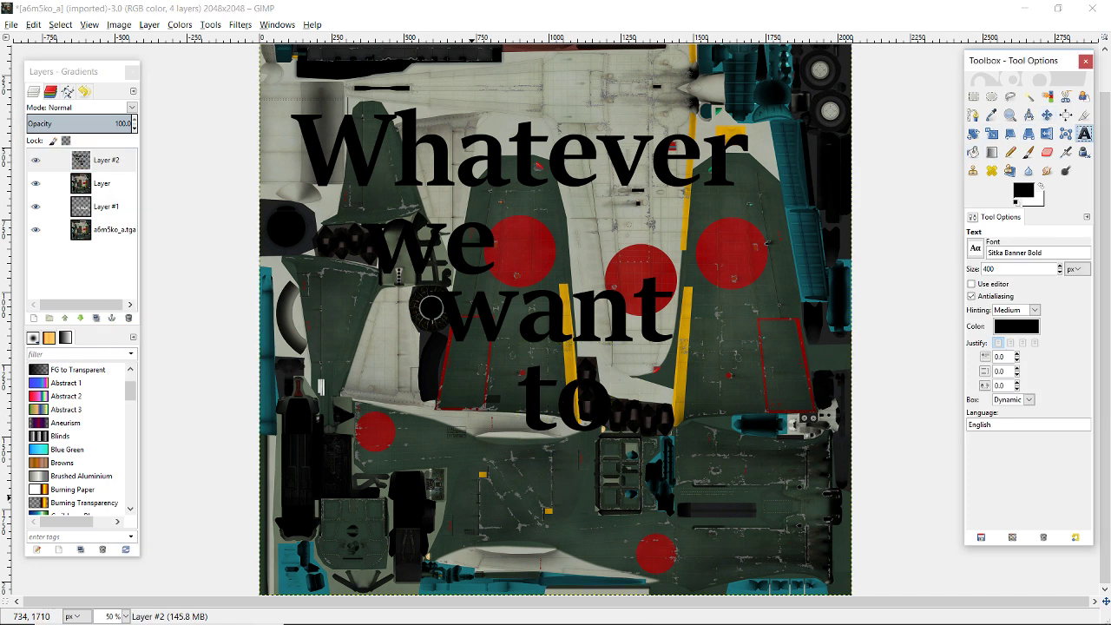
left_click(478, 498)
type("say.")
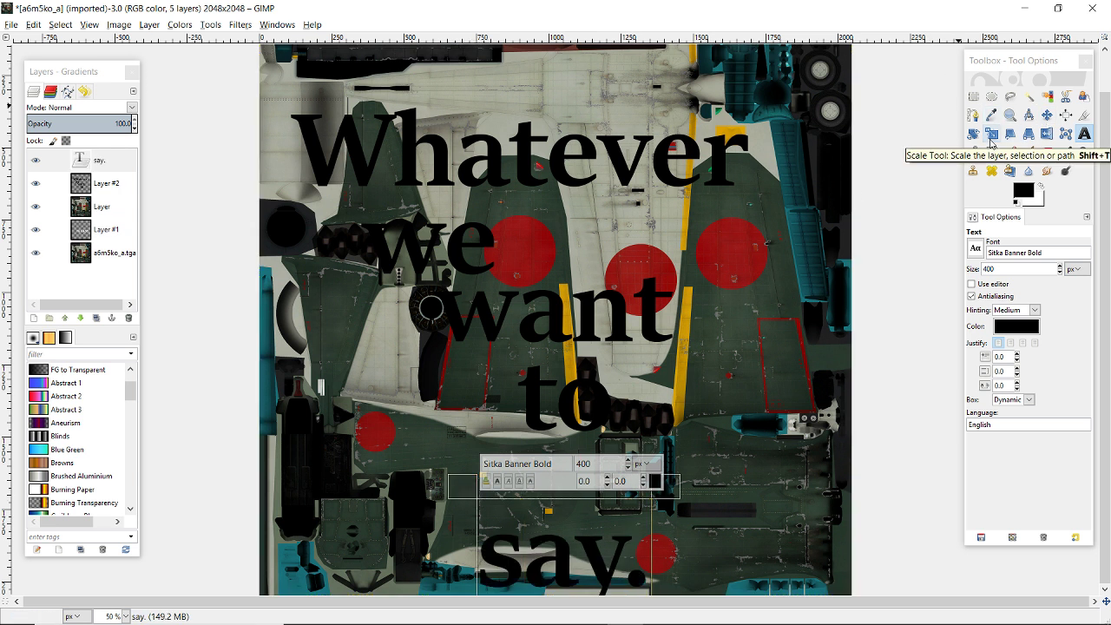
key("BackSpace")
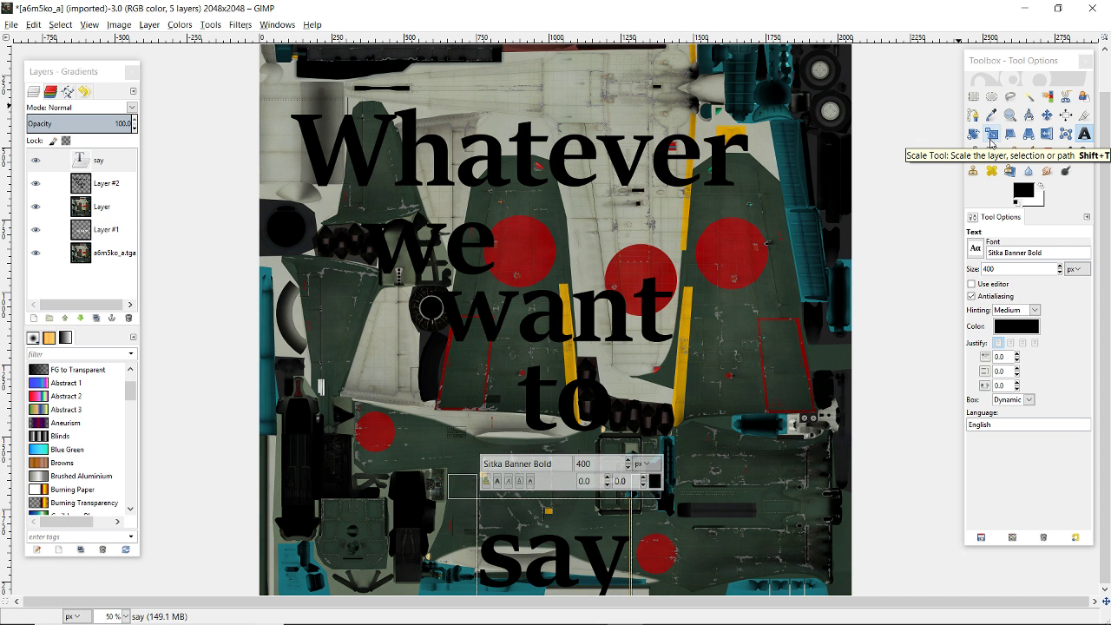
type(":")
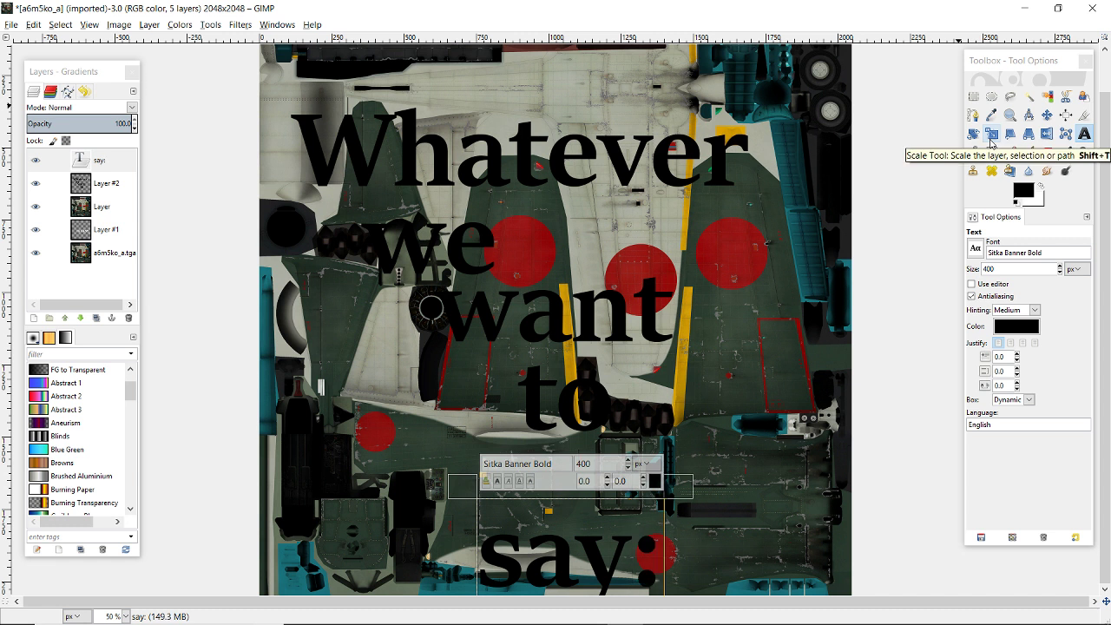
left_click(1046, 115)
left_click_drag(599, 565, 711, 473)
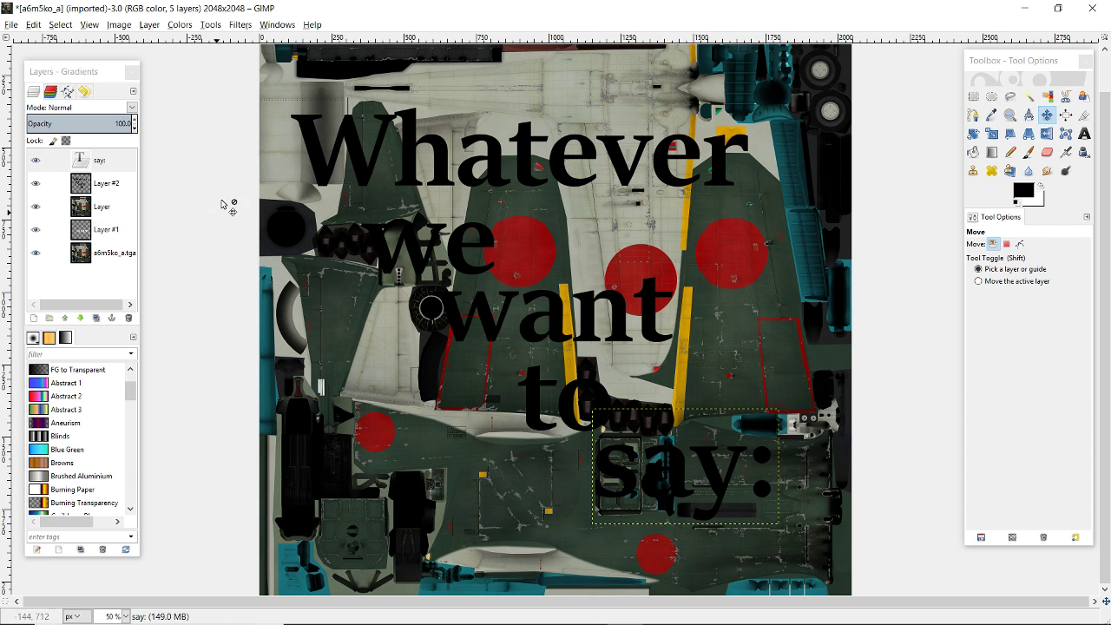
right_click(97, 160)
left_click(138, 284)
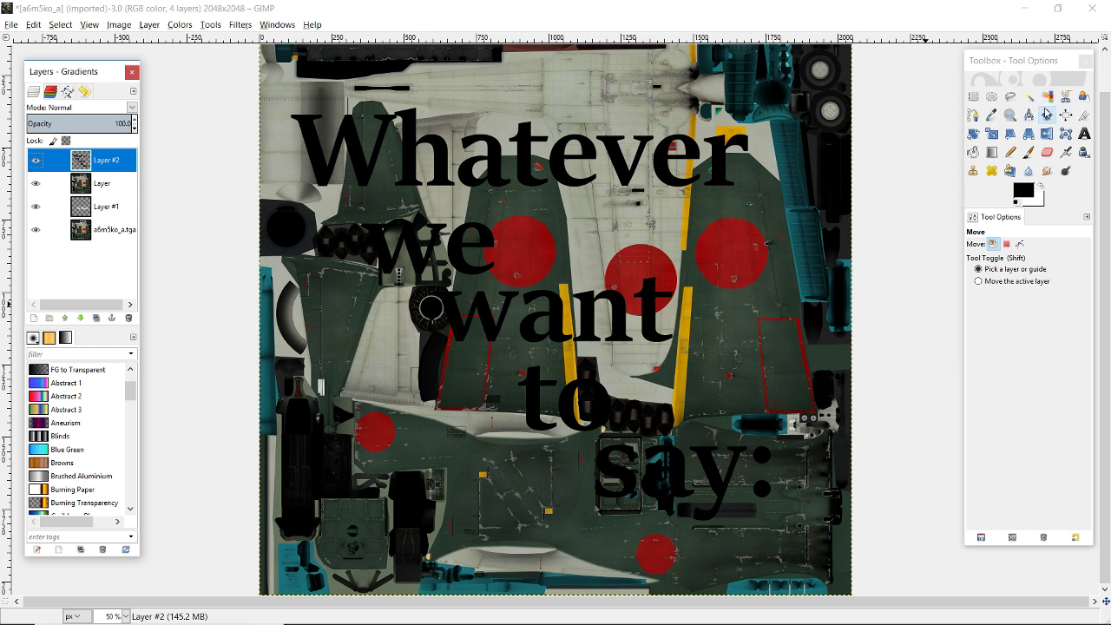
Look through the Bucket Fill patterns and set the tool to pattern fill over the whole selection
left_click(1084, 133)
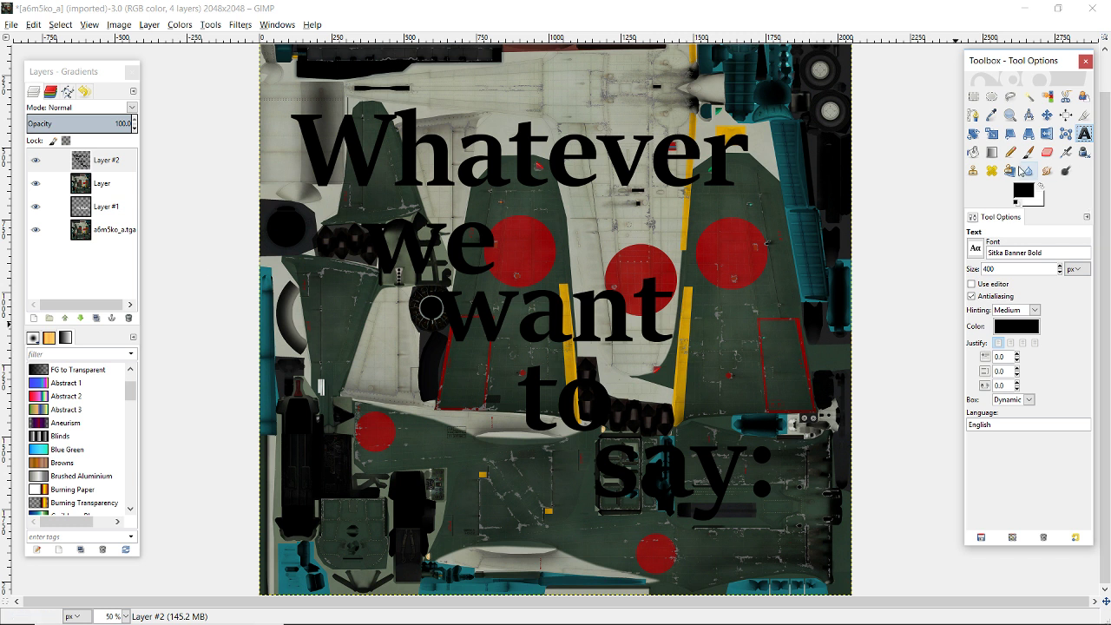
left_click(975, 153)
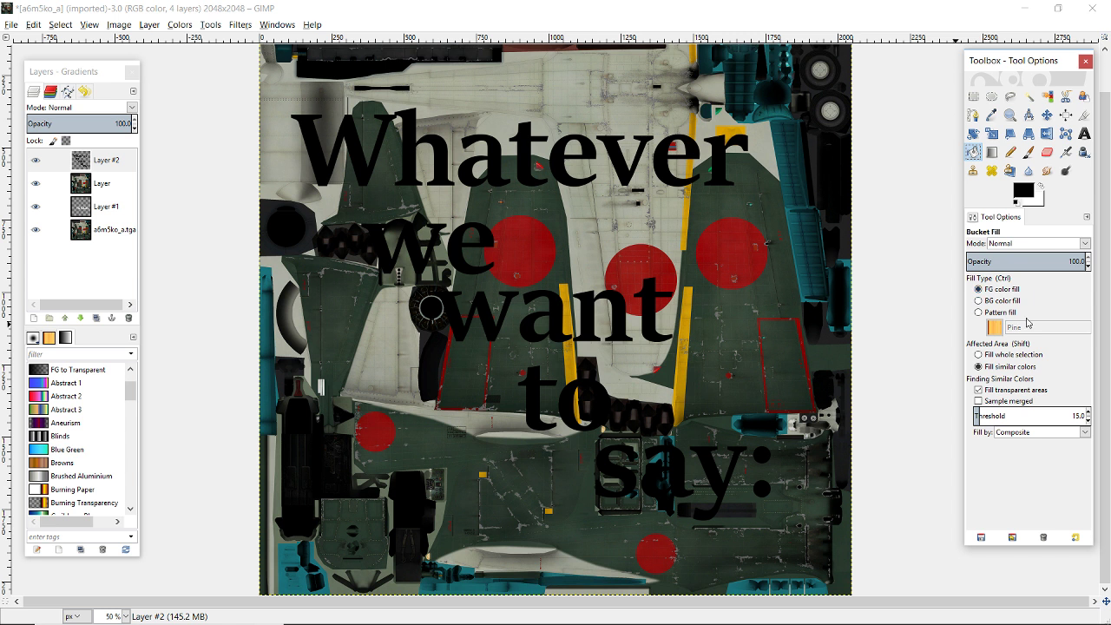
left_click(979, 312)
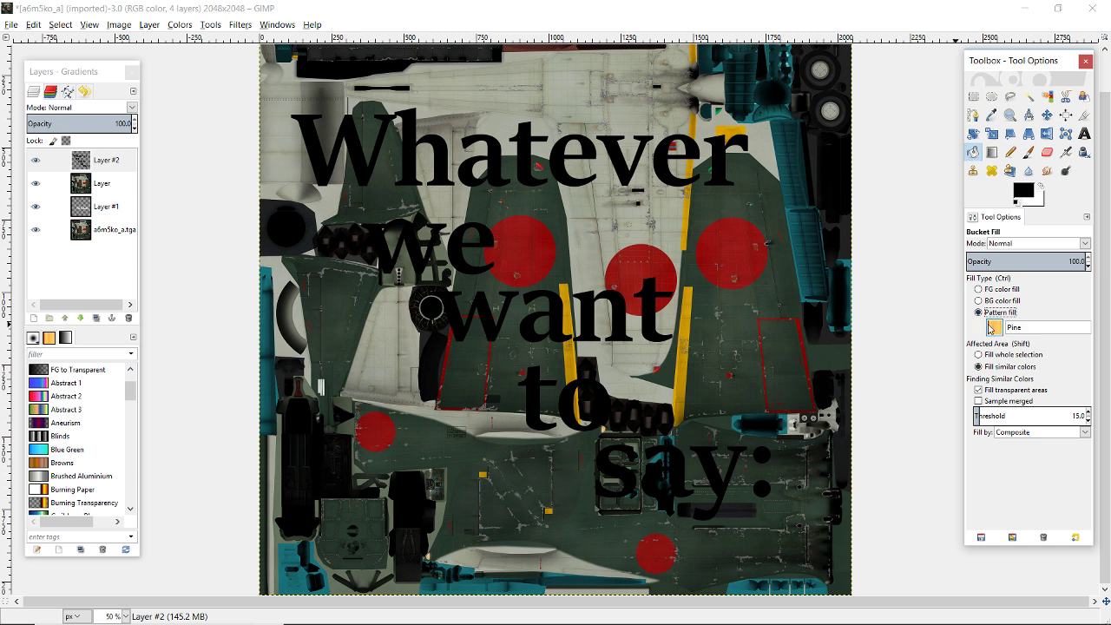
left_click(992, 328)
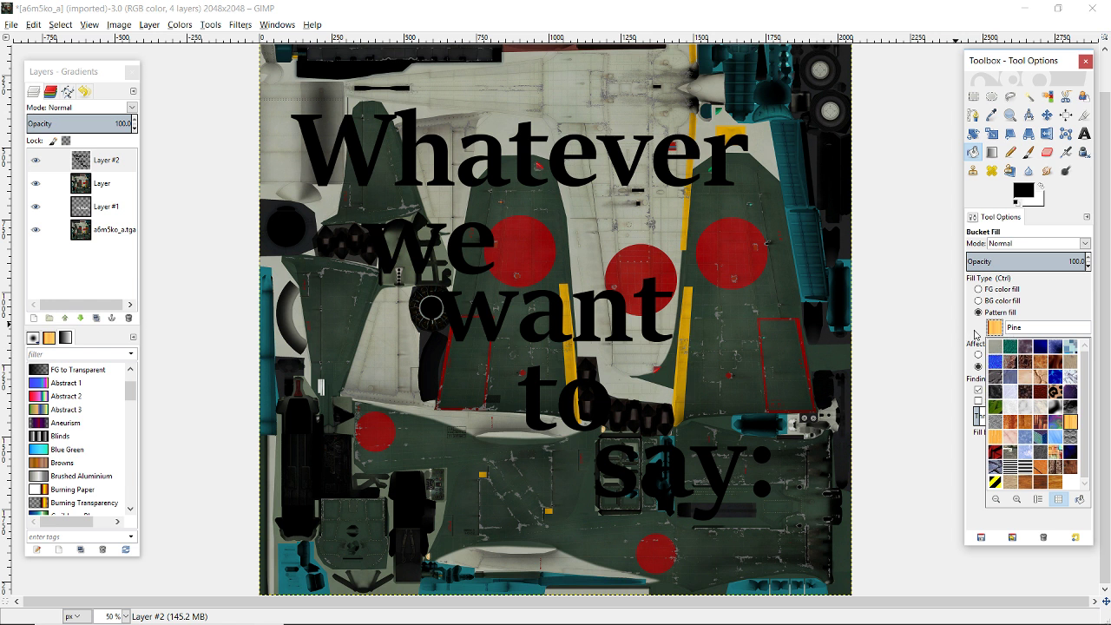
left_click(976, 335)
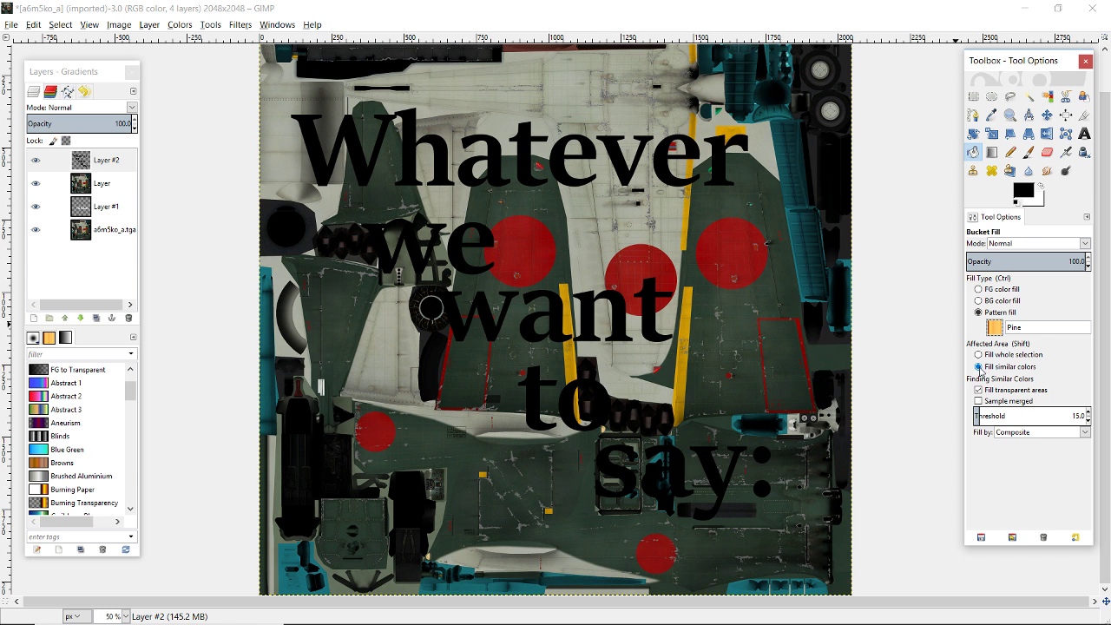
left_click(979, 355)
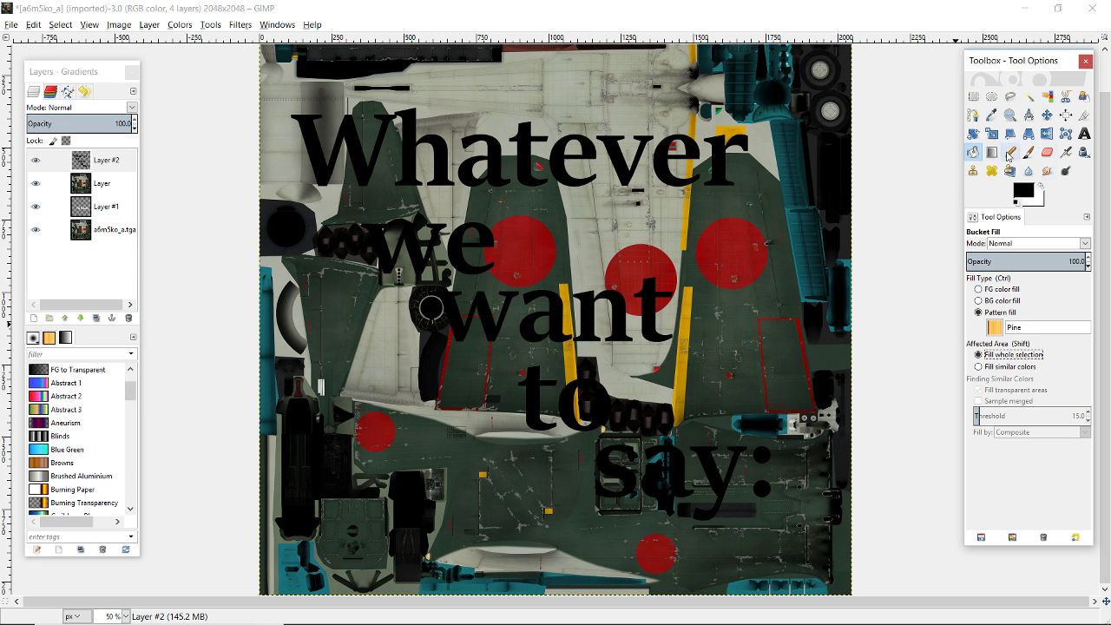
Choose the Eraser with the 2. Hardness 025 brush and open its size for editing
left_click(1028, 152)
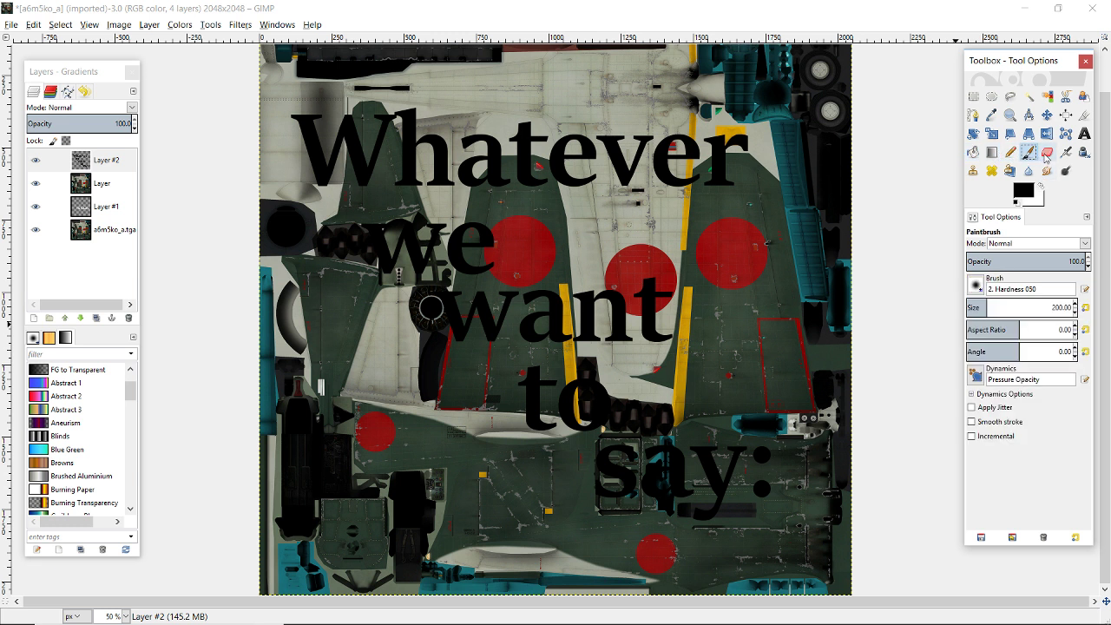
left_click(1049, 154)
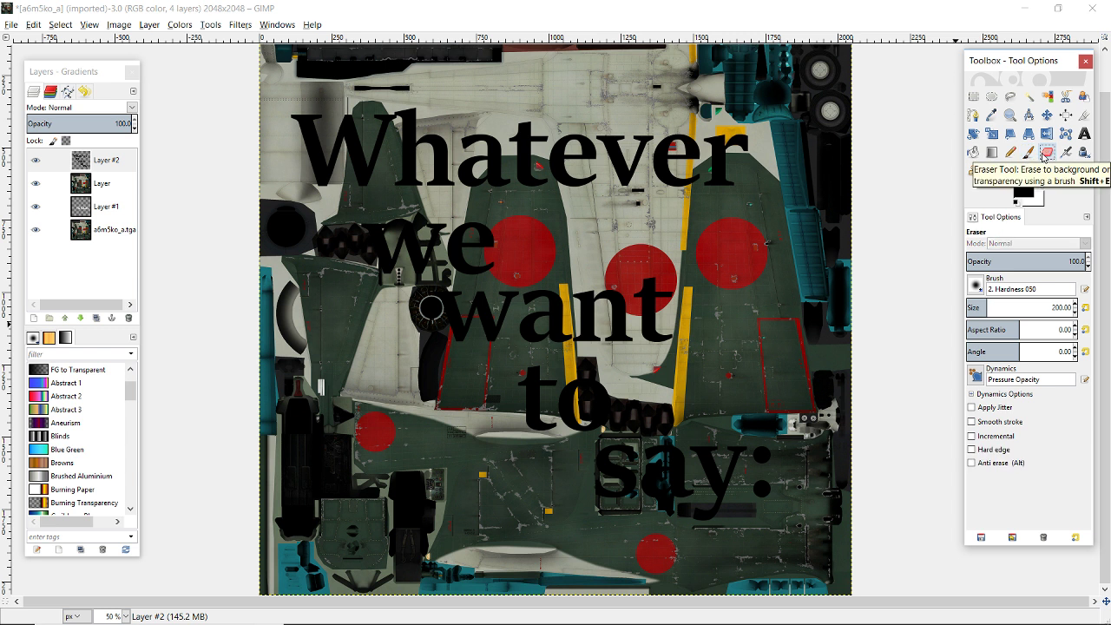
left_click(976, 285)
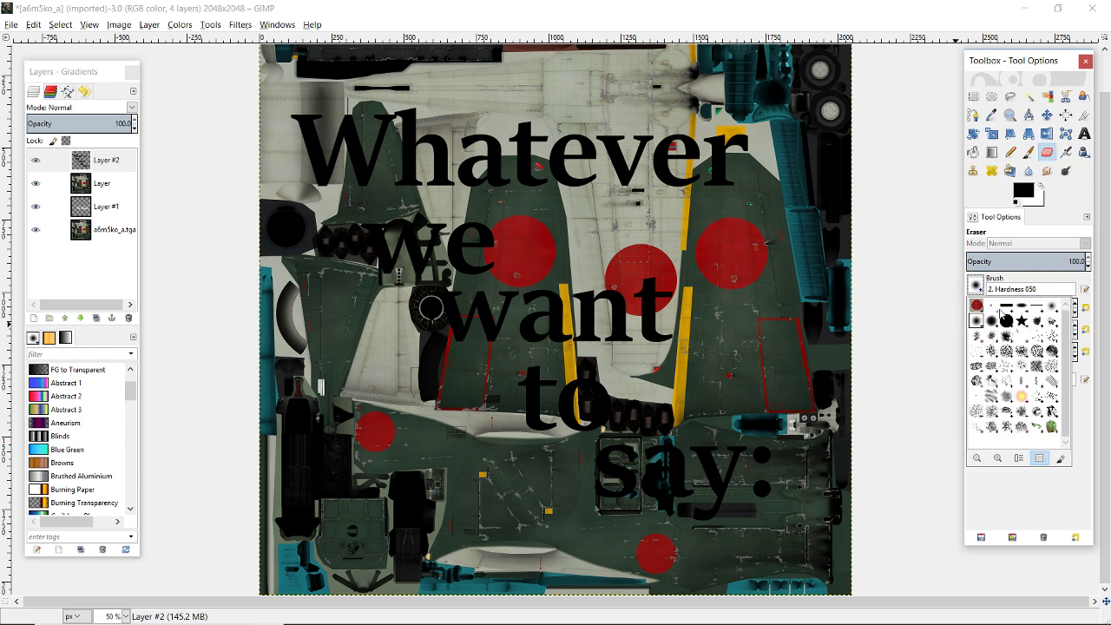
left_click(1004, 322)
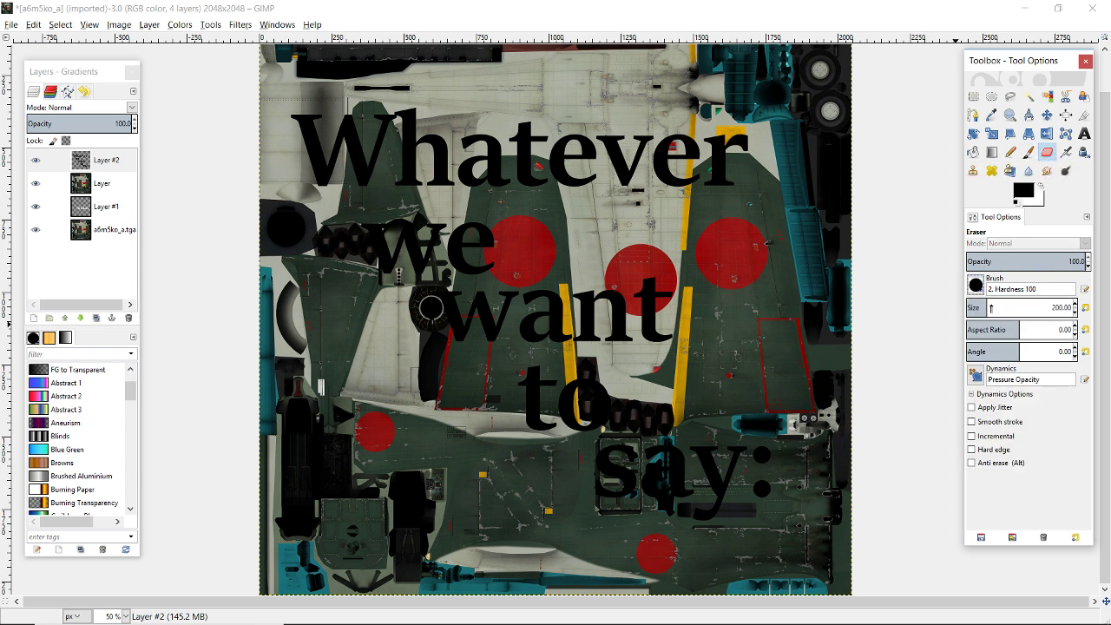
left_click(976, 285)
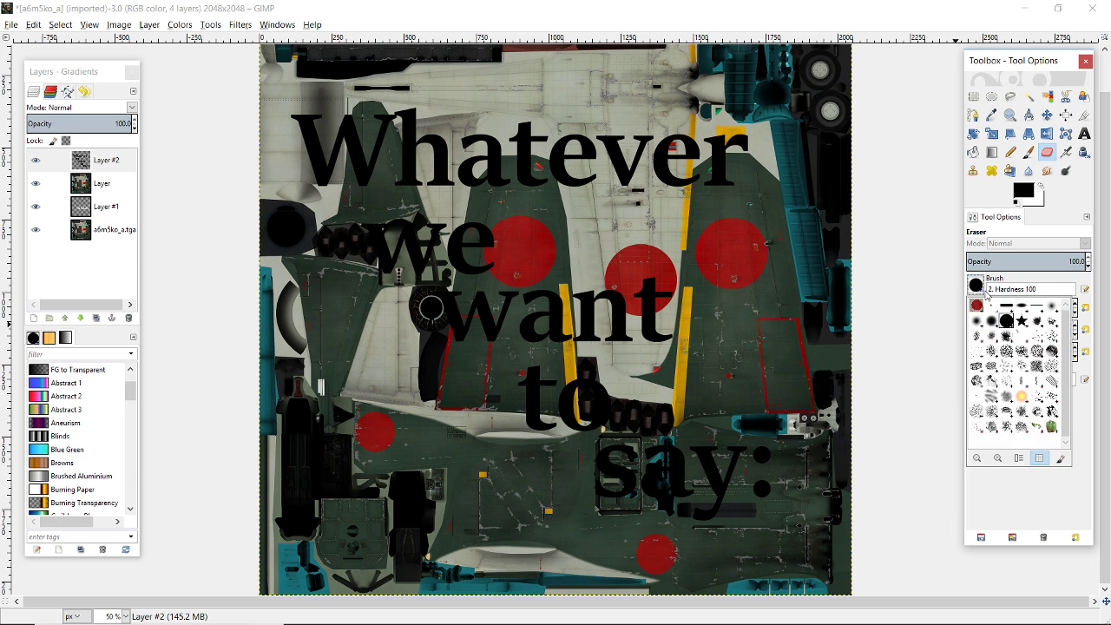
left_click(1033, 302)
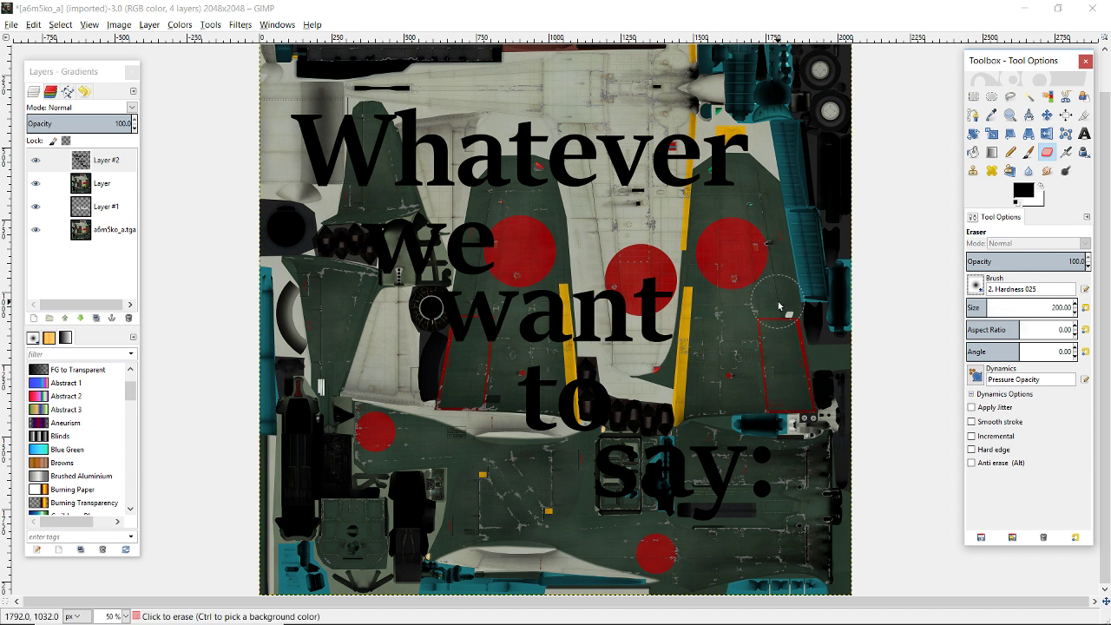
left_click(1006, 309)
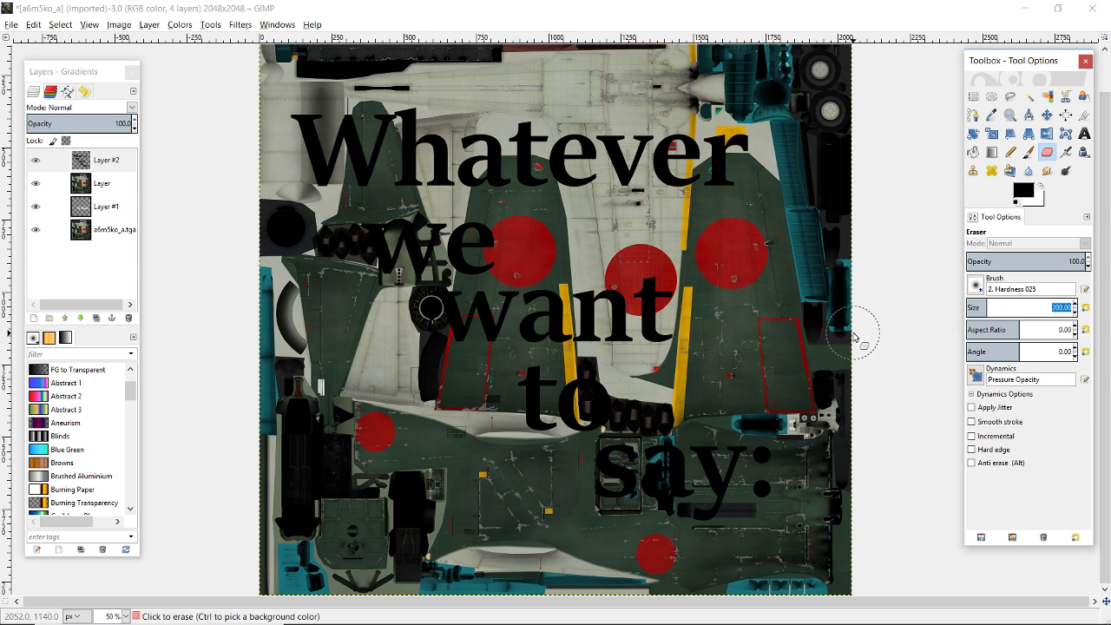
Switch to the OBS window with the streaming controls
key("alt+Tab")
key("alt+Tab")
key("alt+Tab")
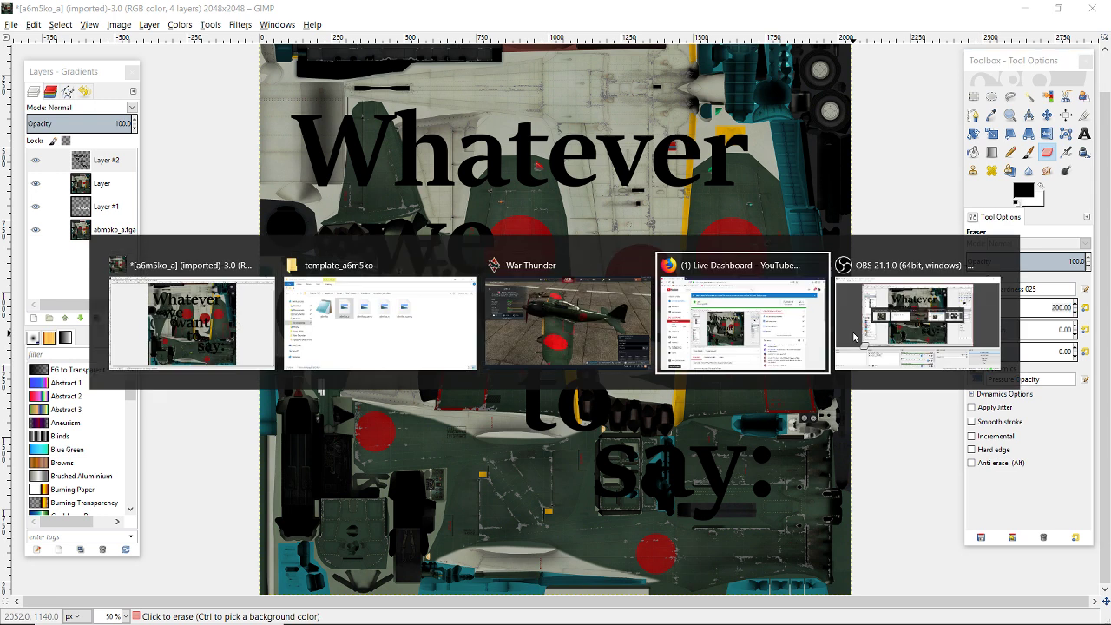
key("alt+Tab")
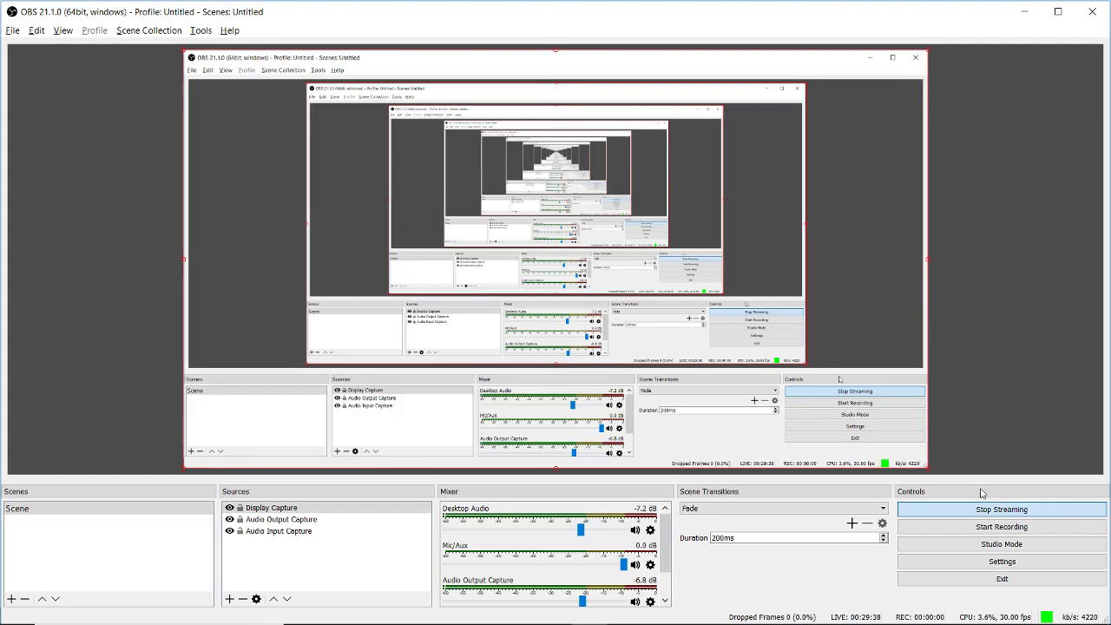